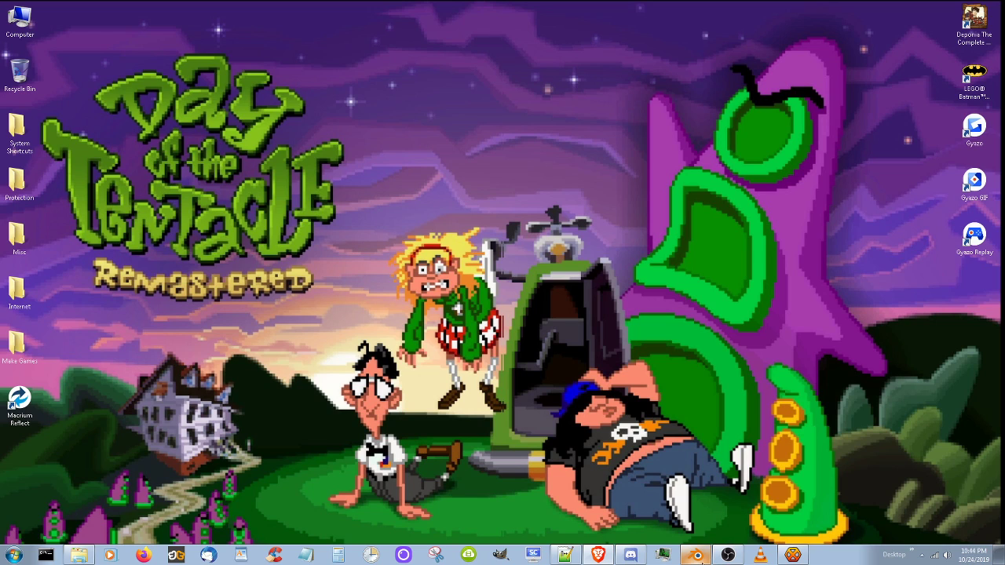
- Switch the cup-and-saucer scene from Wireframe to Solid shading and orbit down over the ground plane
left_click(696, 555)
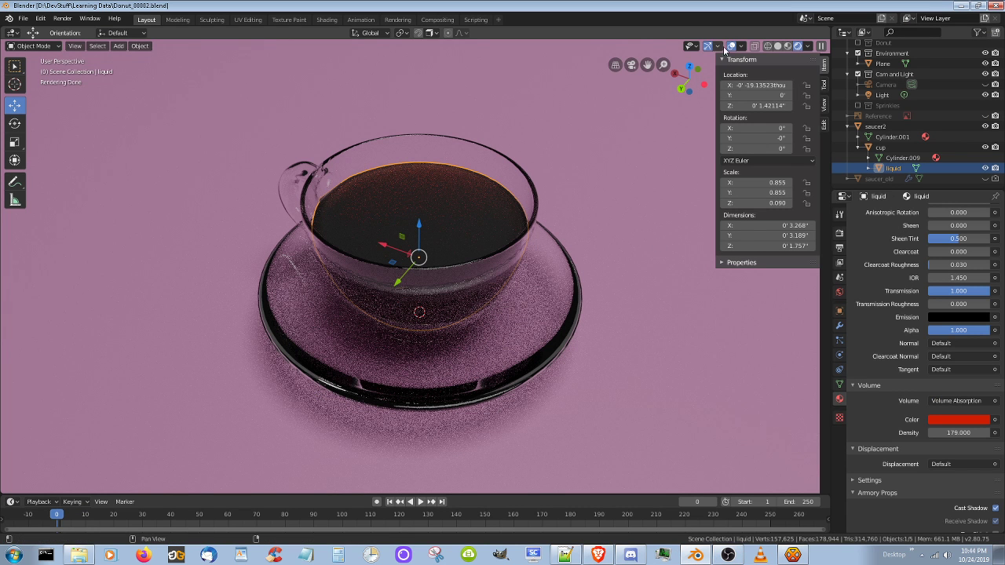
left_click(769, 48)
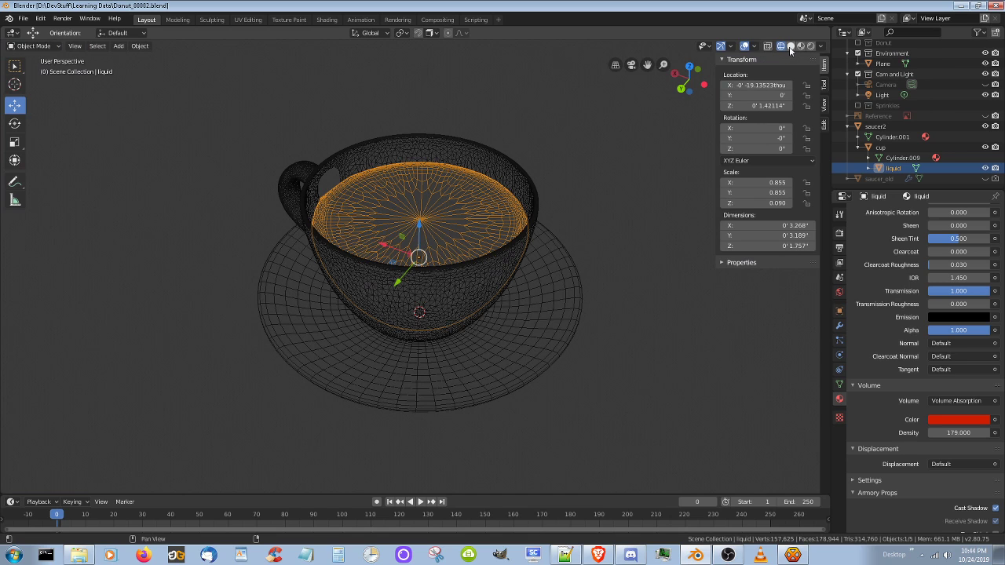
left_click(793, 48)
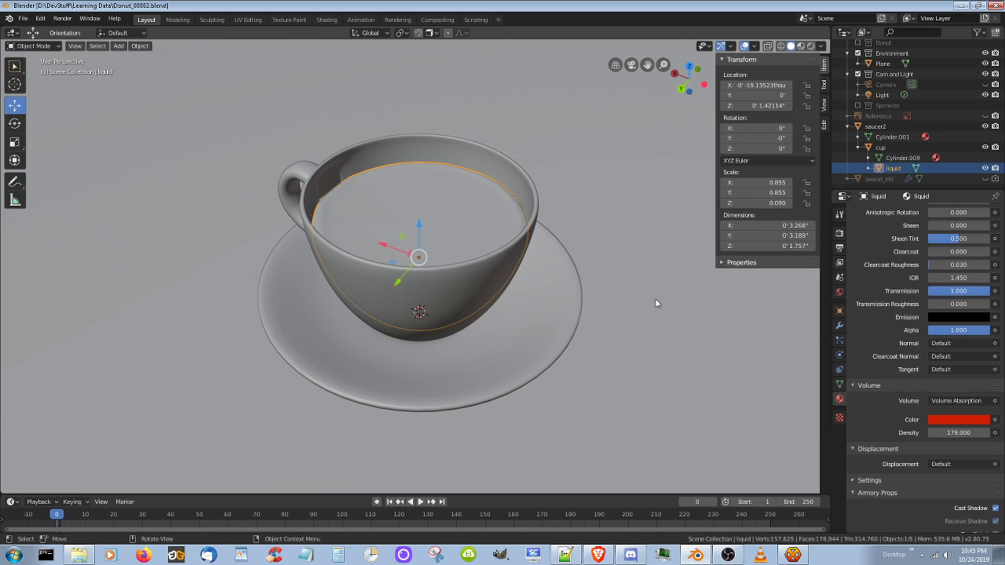
scroll(602, 299, "down", 5)
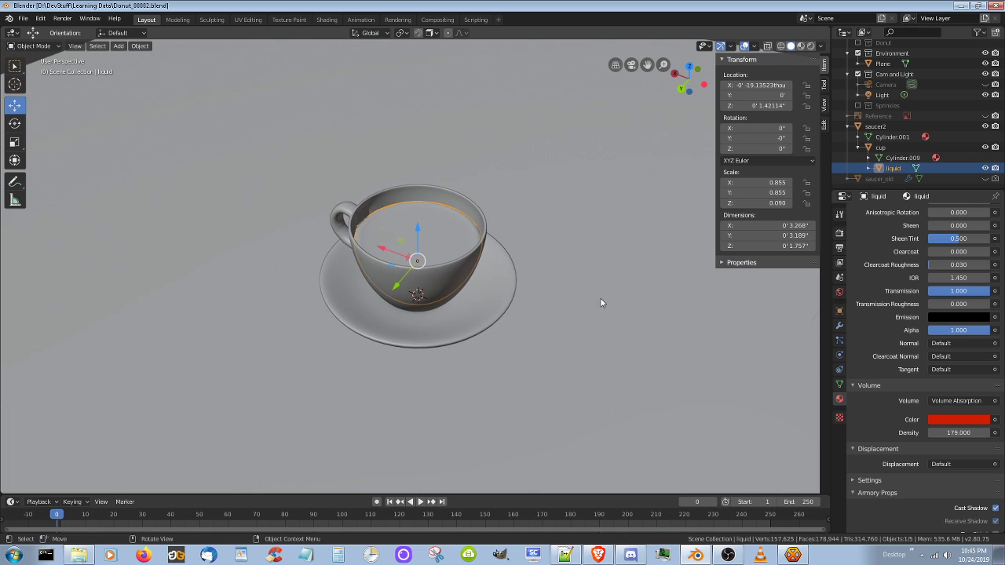
middle_click_drag(594, 306, 542, 277)
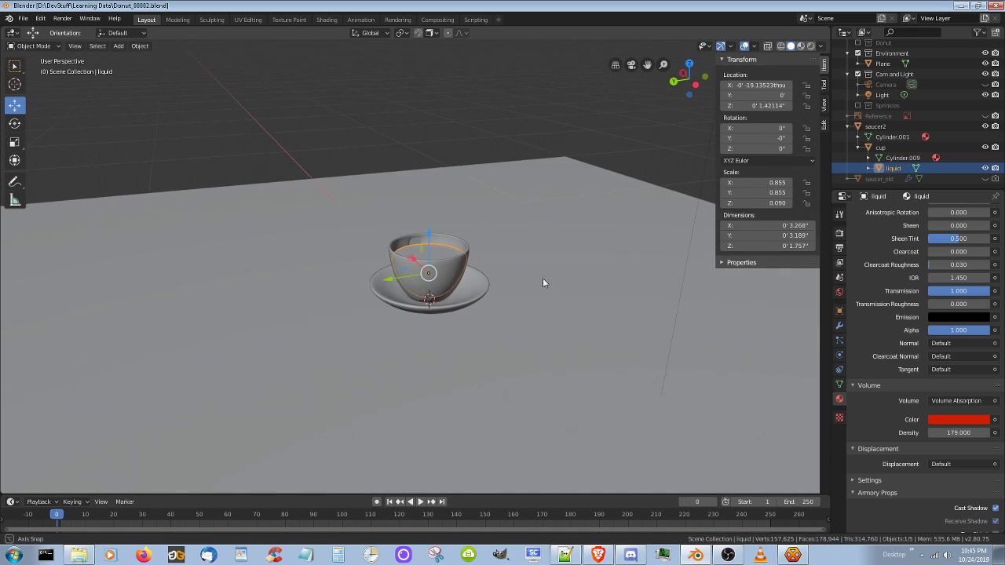
- Deselect the liquid, unhide the Donut collection in the Outliner, zoom in, and select the saucer
left_click(553, 121)
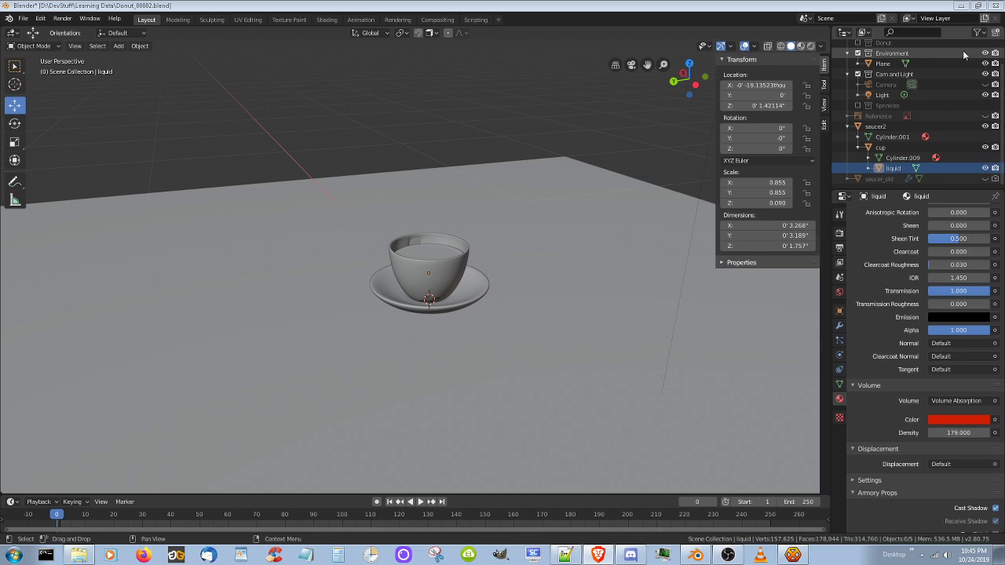
left_click(857, 42)
scroll(859, 47, "up", 2)
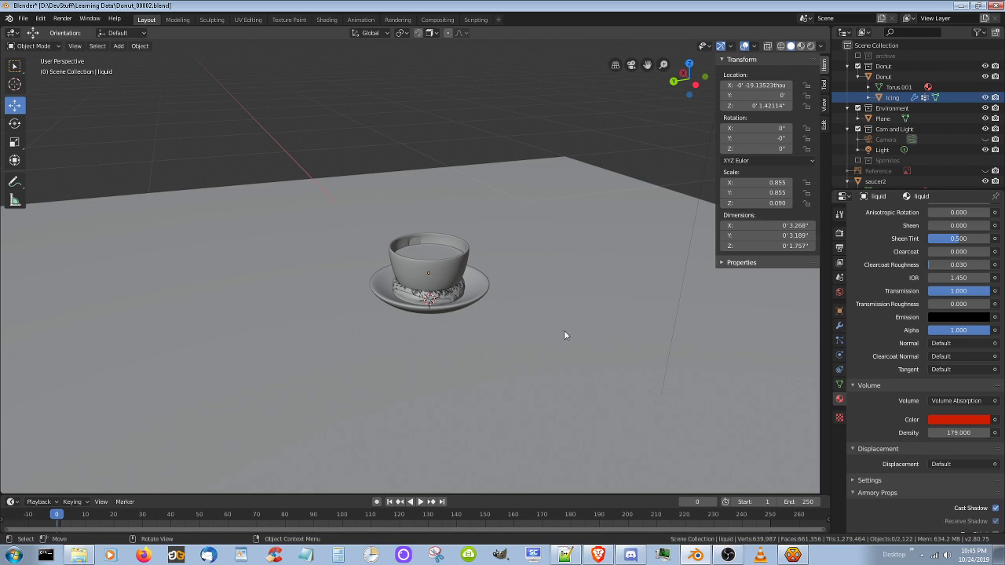
scroll(429, 344, "up", 4)
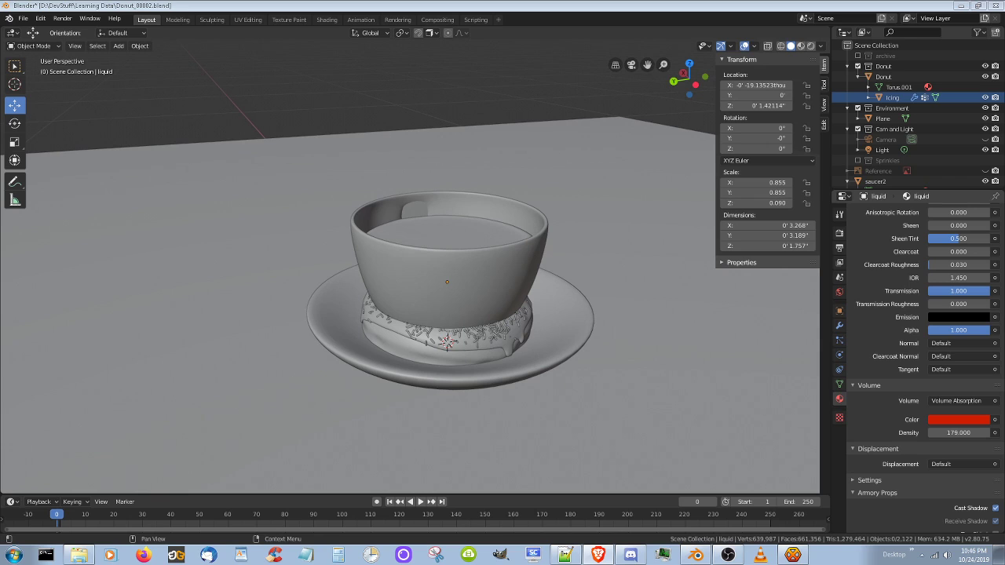
left_click(569, 347)
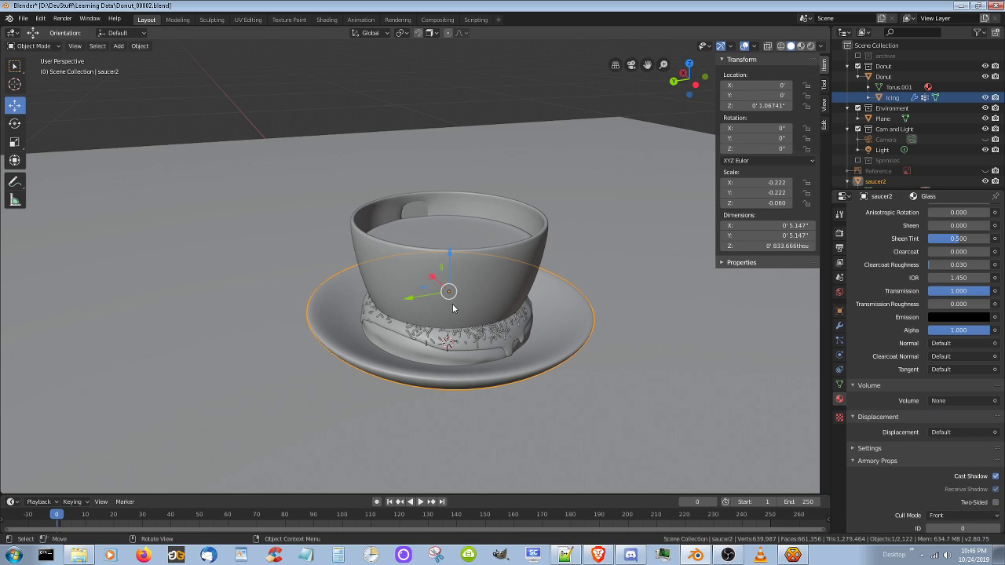
- Slide the saucer with its cup along Y, then along X, away from the donut
key("g")
key("y")
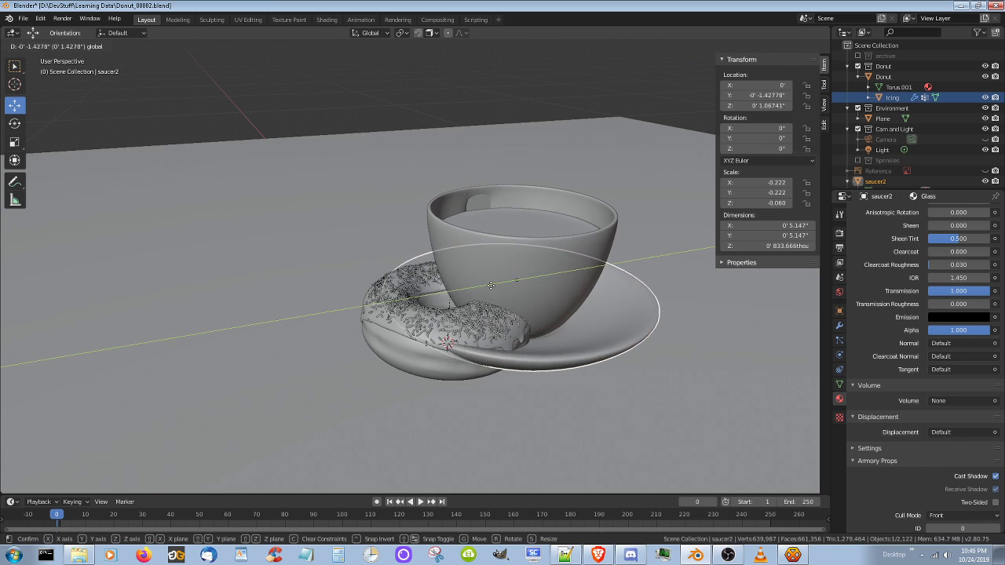
left_click(652, 251)
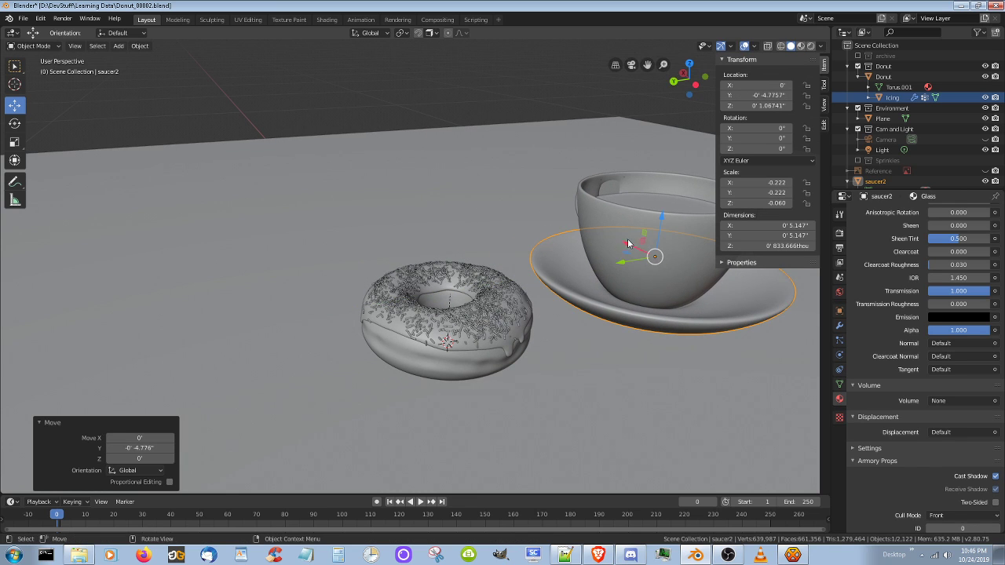
key("g")
key("x")
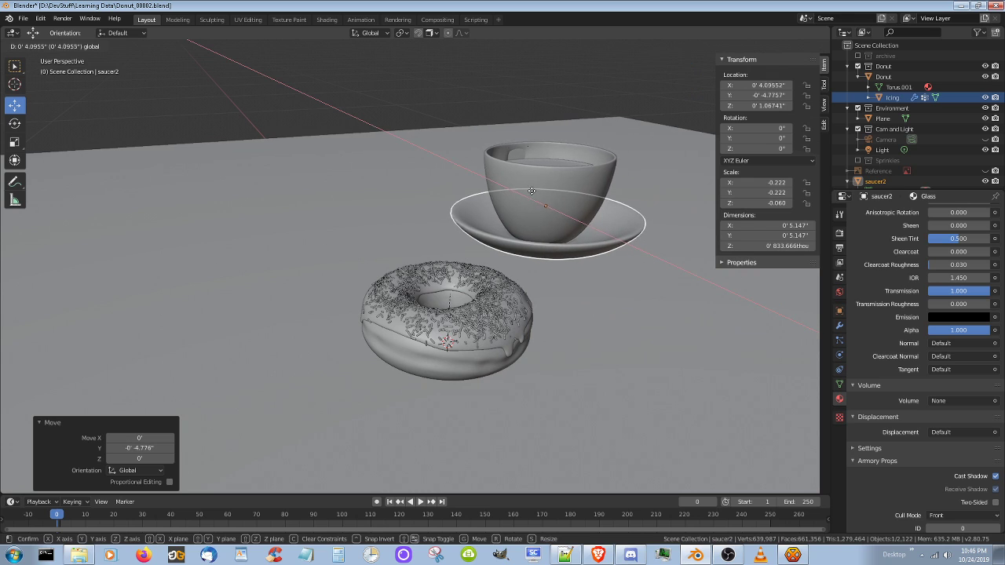
left_click(540, 206)
- Refine the saucer's position beside the donut with further Y, X and Y moves
key("g")
key("y")
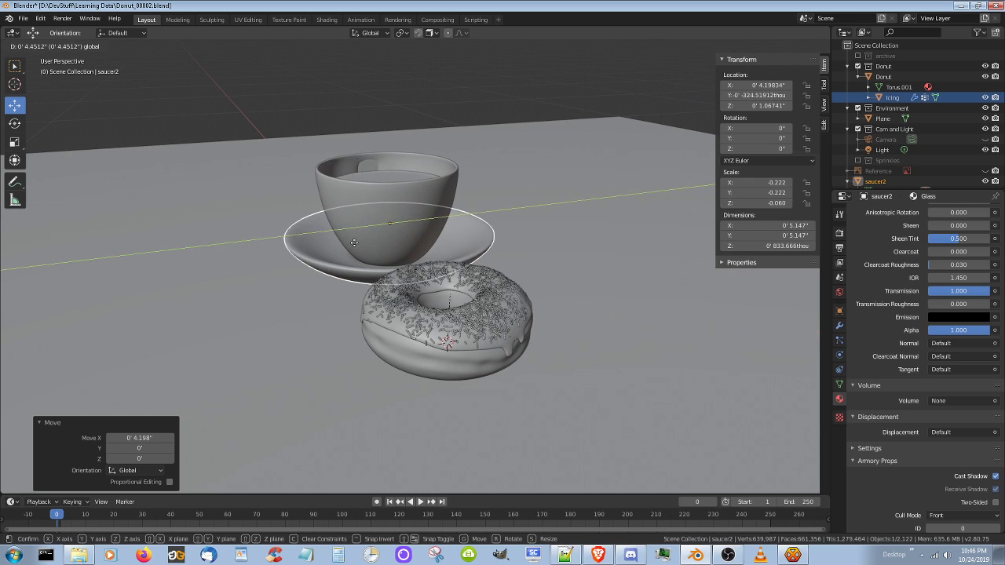
left_click(373, 220)
key("g")
key("x")
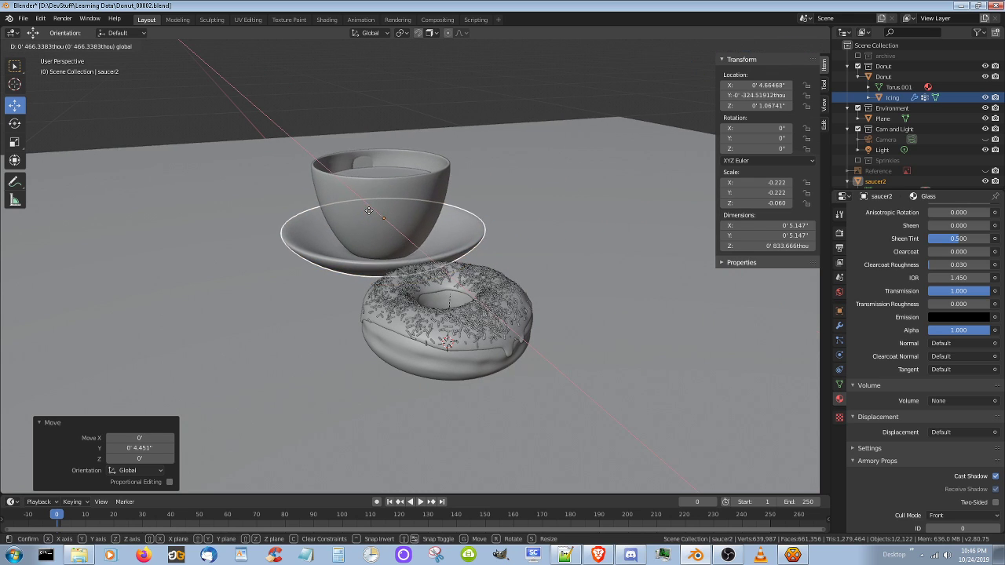
left_click(358, 211)
key("g")
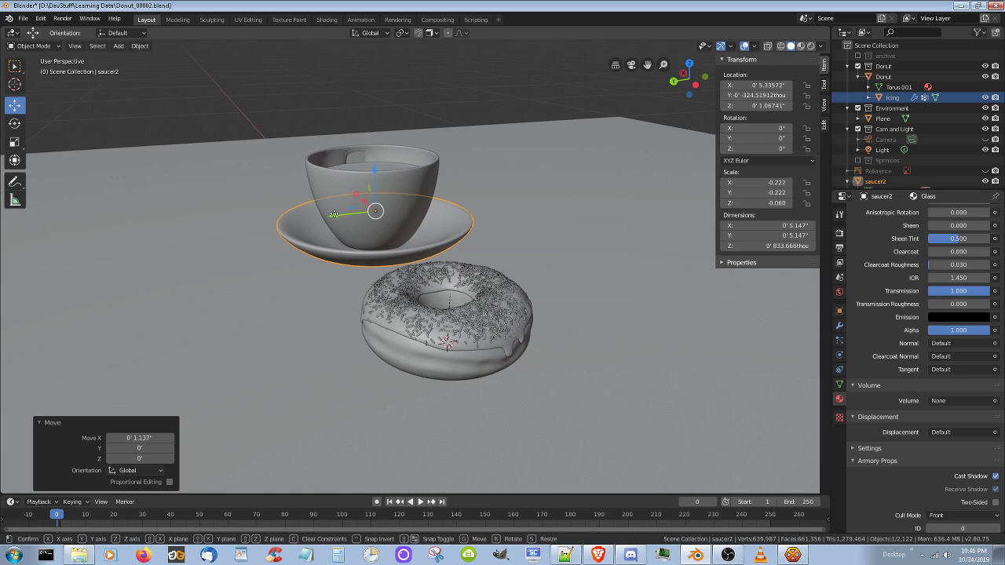
key("y")
left_click(323, 219)
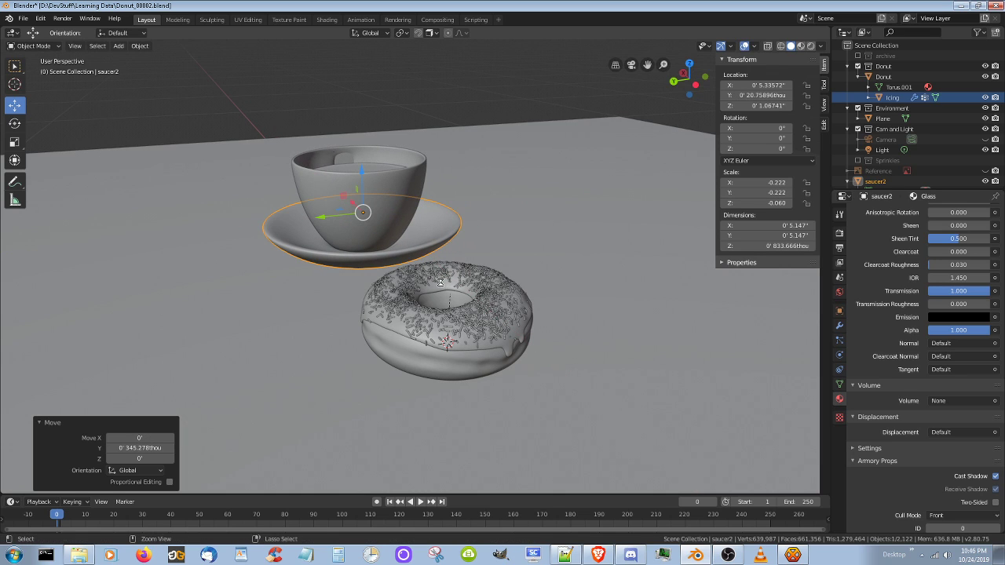
- Save the blend file and orbit the view around the cup and donut
key("ctrl+s")
middle_click_drag(325, 280, 315, 258)
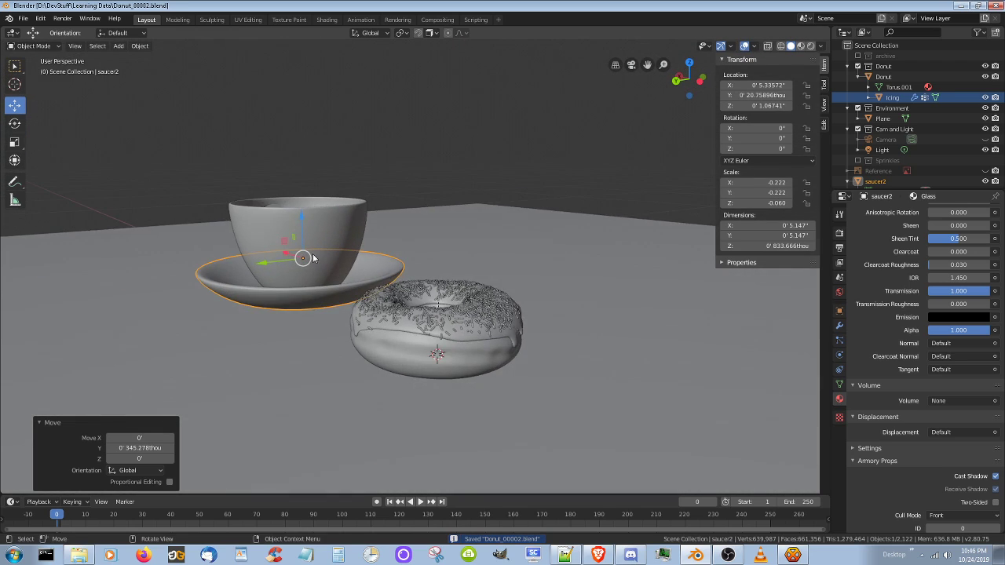
scroll(287, 254, "up", 4)
middle_click_drag(244, 297, 404, 404)
scroll(383, 282, "up", 3)
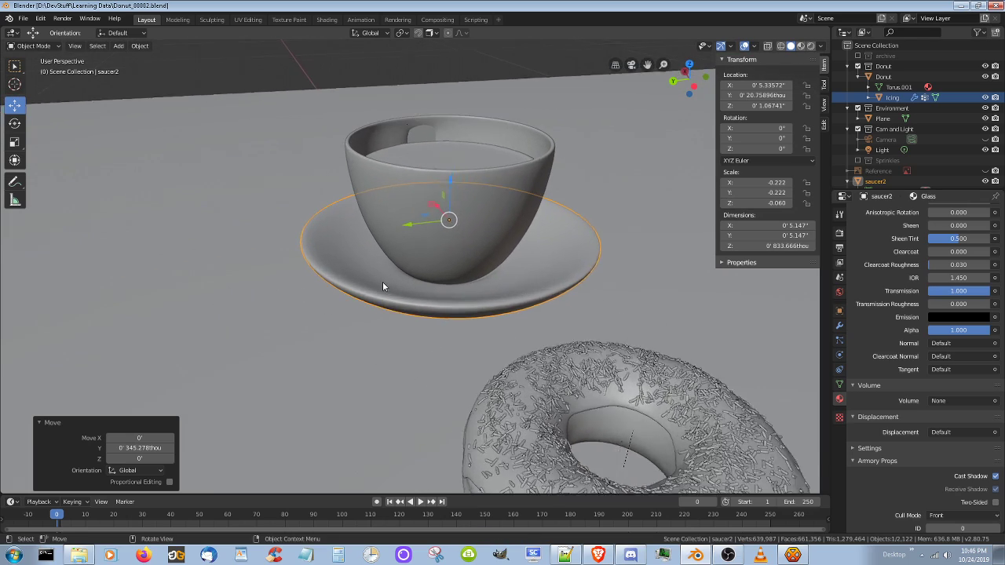
middle_click_drag(382, 281, 415, 278)
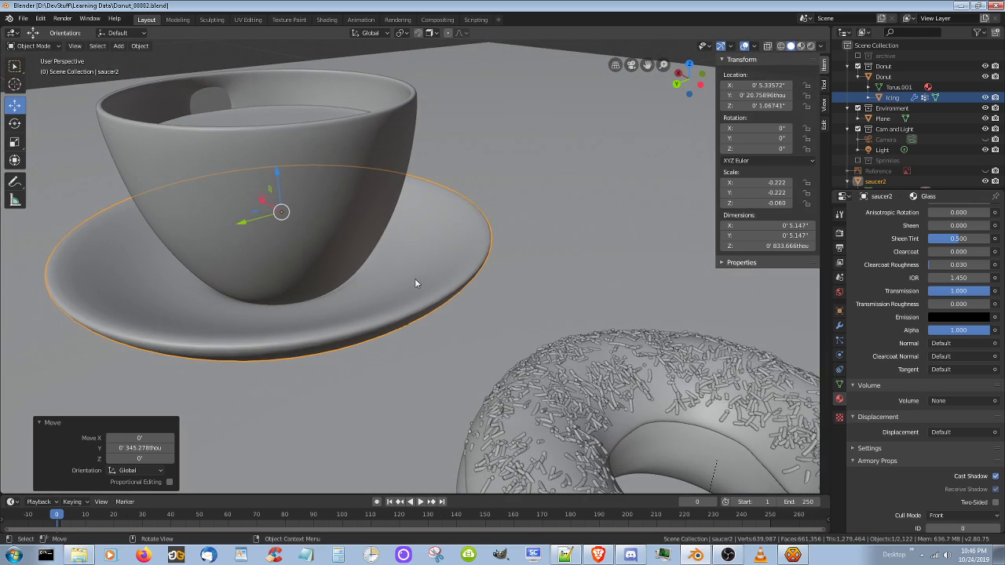
left_click_drag(267, 189, 91, 233)
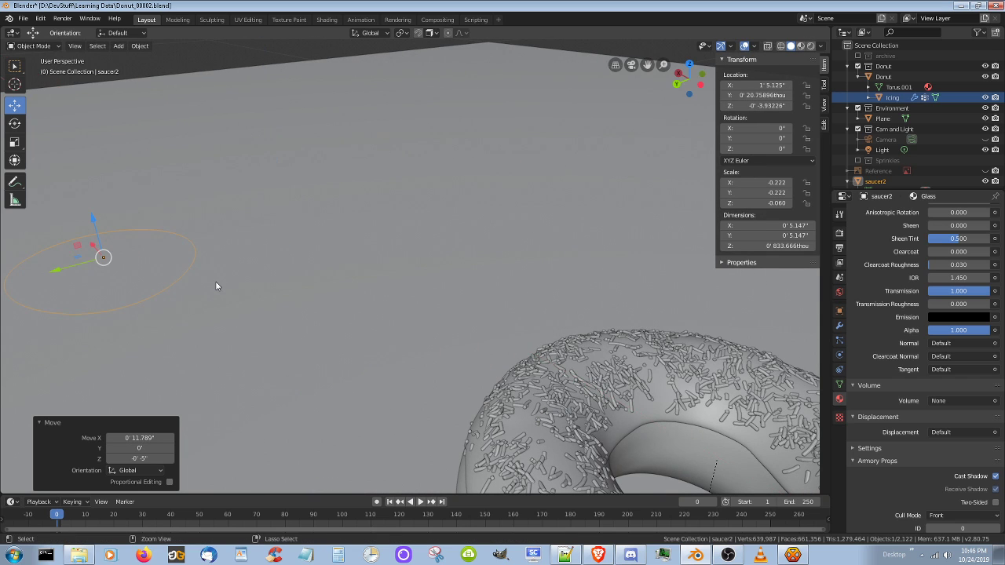
- Undo the stray move and use the gizmo to place the saucer at about X 0'4.505", Z 1.067"
key("ctrl+z")
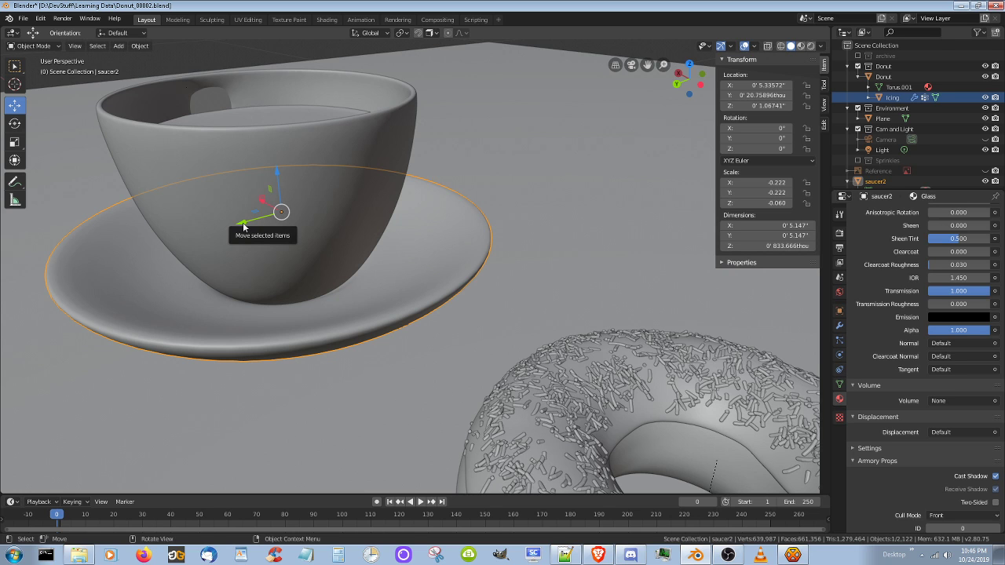
left_click_drag(243, 226, 276, 243)
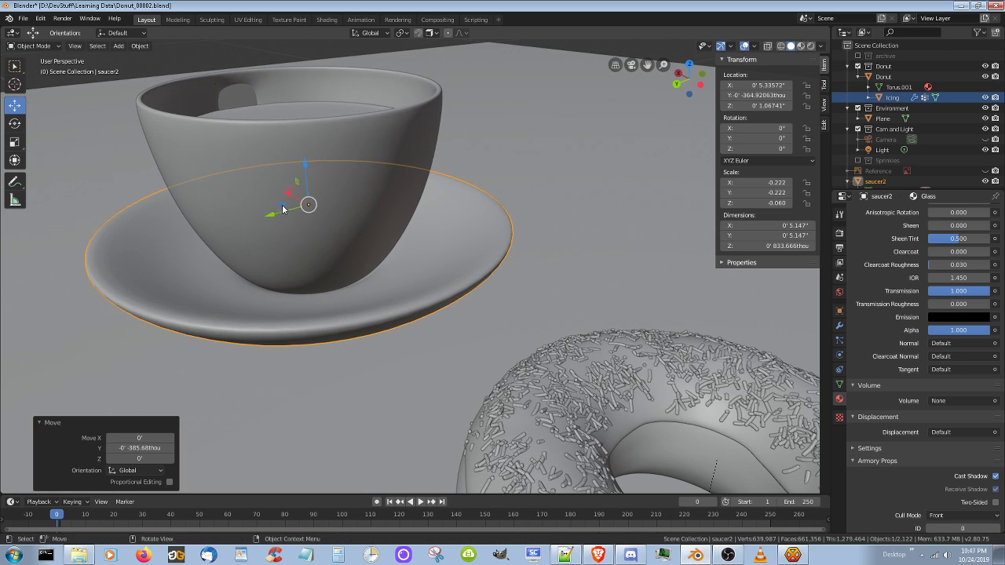
left_click_drag(283, 210, 291, 233)
left_click(291, 233)
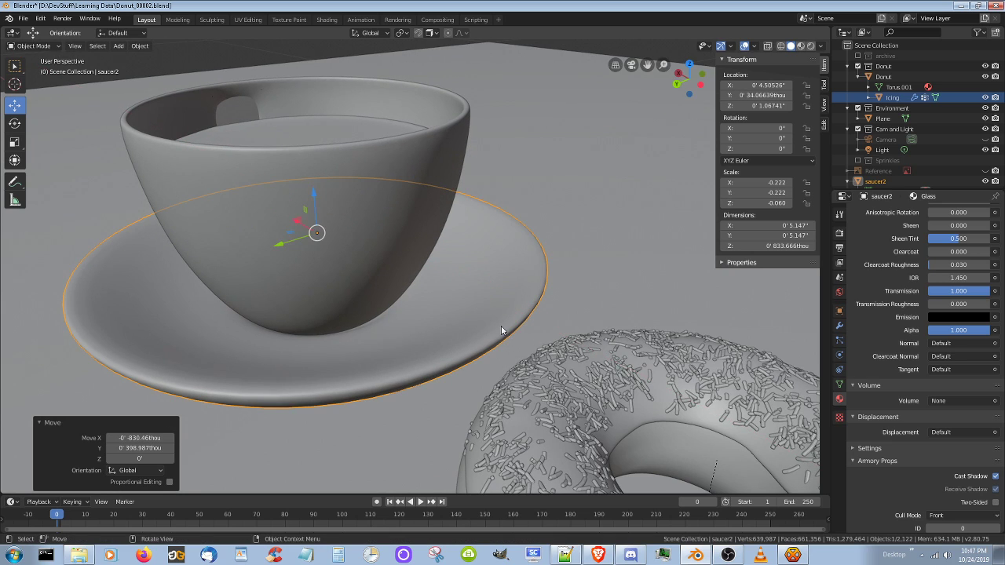
middle_click_drag(559, 351, 537, 358)
scroll(536, 358, "down", 6)
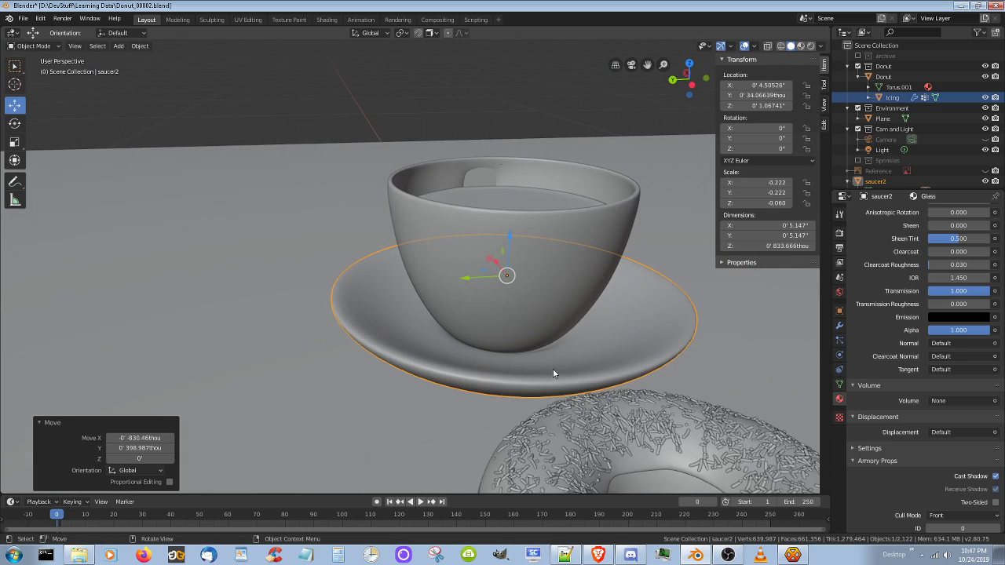
middle_click_drag(598, 352, 525, 361)
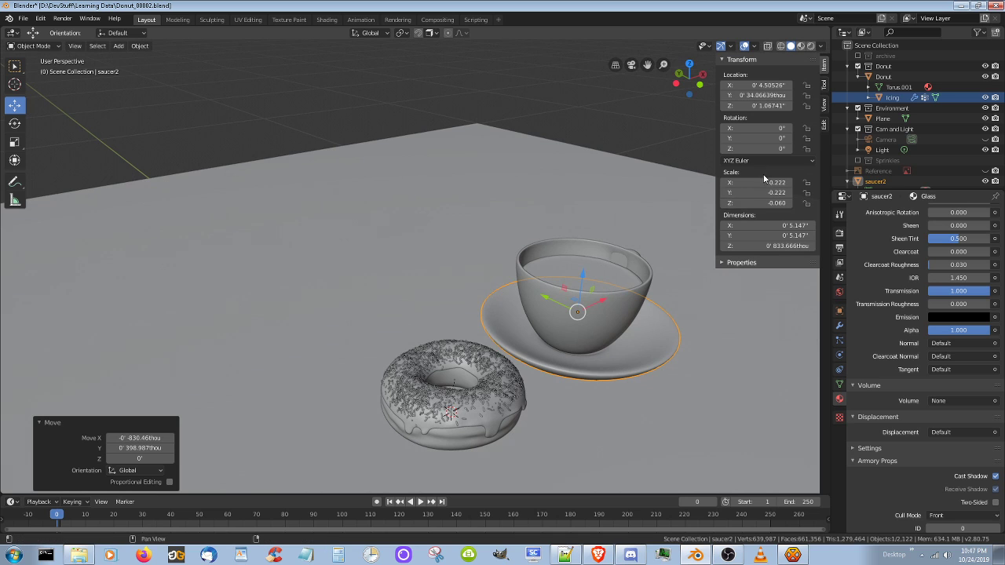
- Switch to Rendered shading, orbit above the cup and donut, and select the icing
left_click(809, 50)
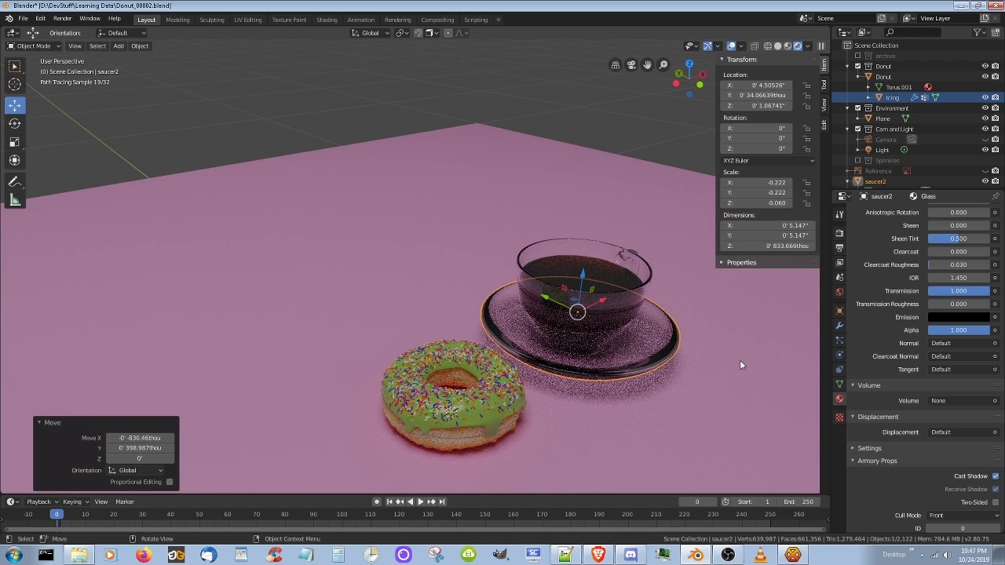
middle_click_drag(610, 388, 675, 364)
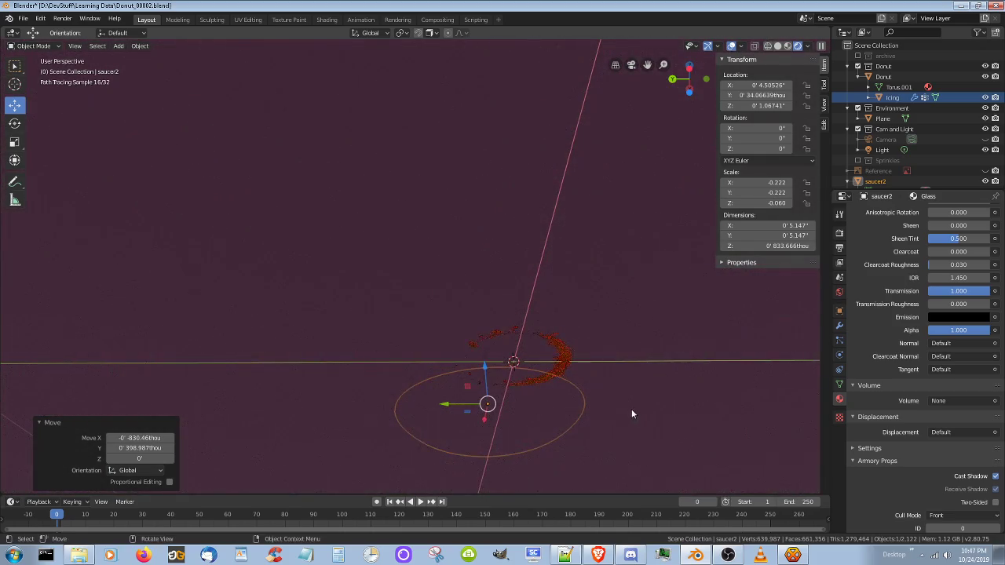
middle_click_drag(632, 414, 619, 39)
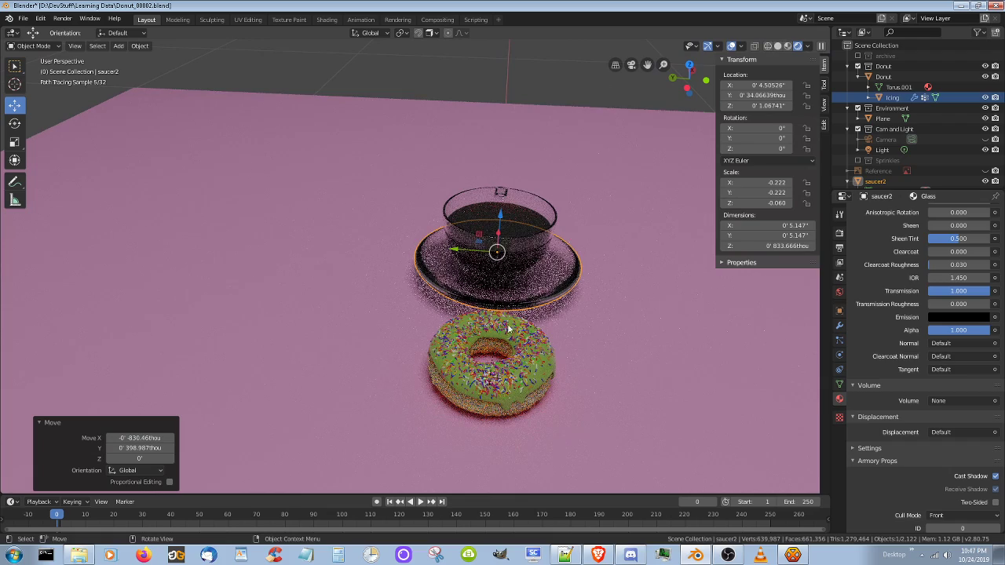
left_click(490, 416)
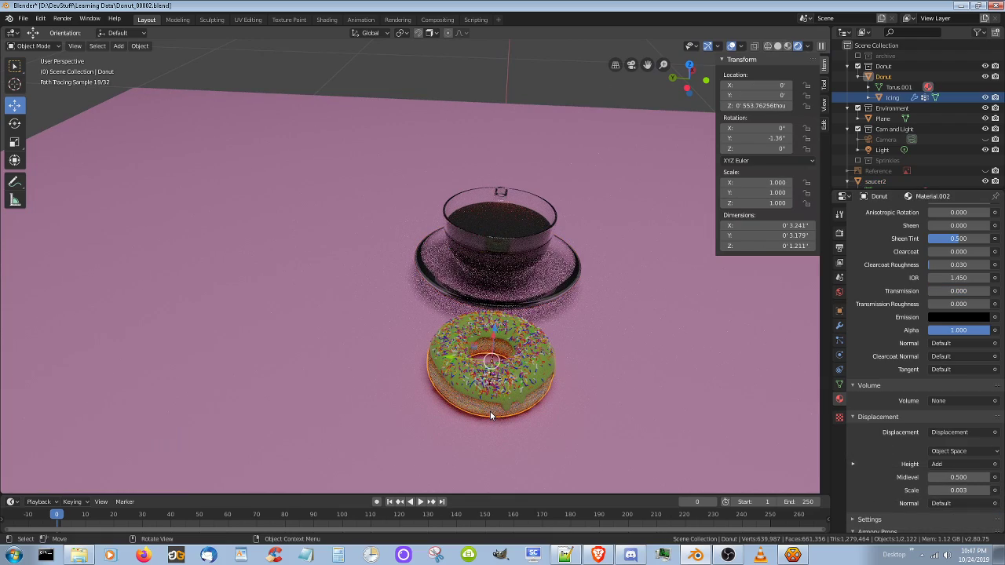
- Shift the donut's icing slightly in X and Y with the move gizmo
middle_click_drag(560, 388, 556, 316)
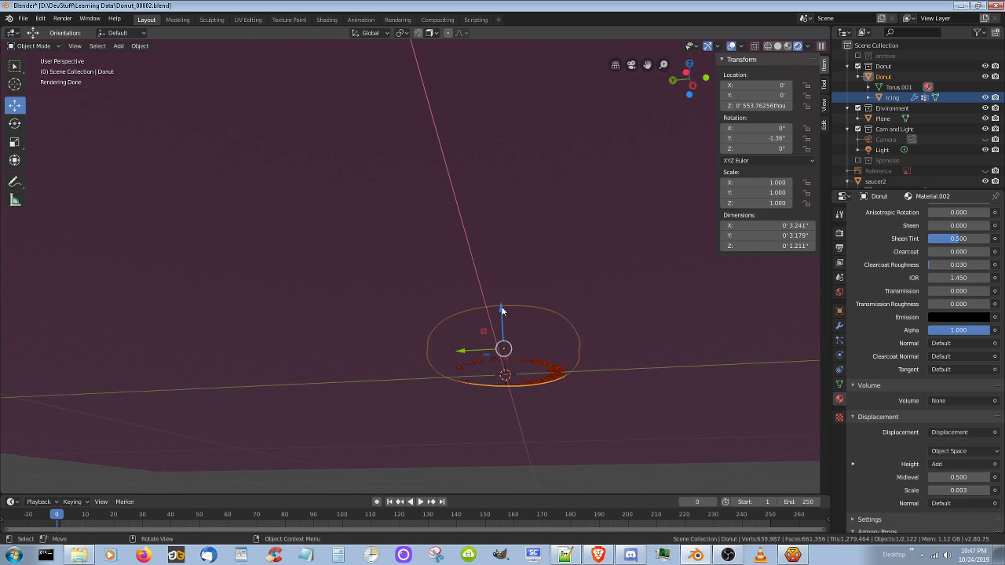
key("shift")
left_click_drag(500, 310, 499, 258, "shift")
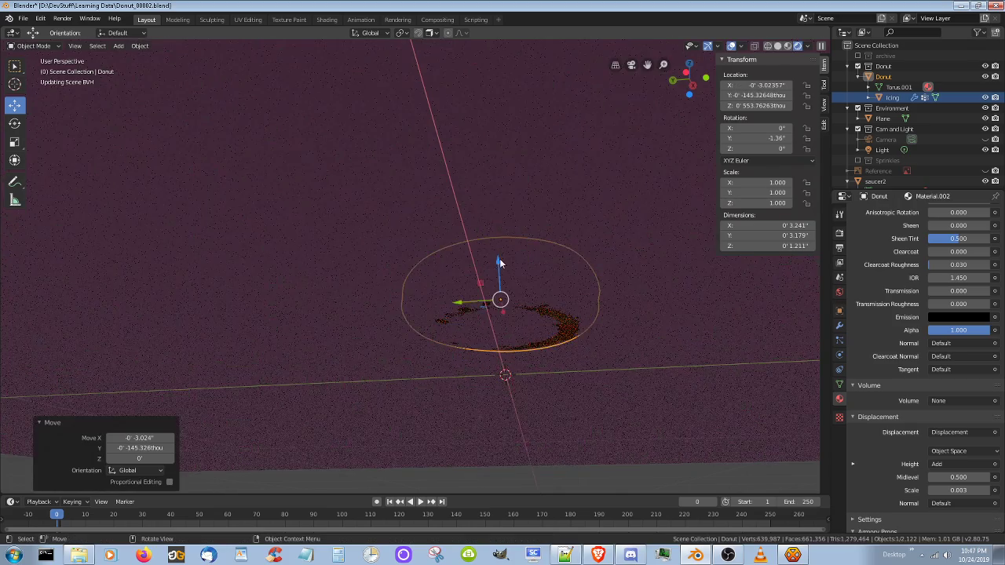
scroll(555, 359, "up", 3)
middle_click_drag(564, 431, 553, 342)
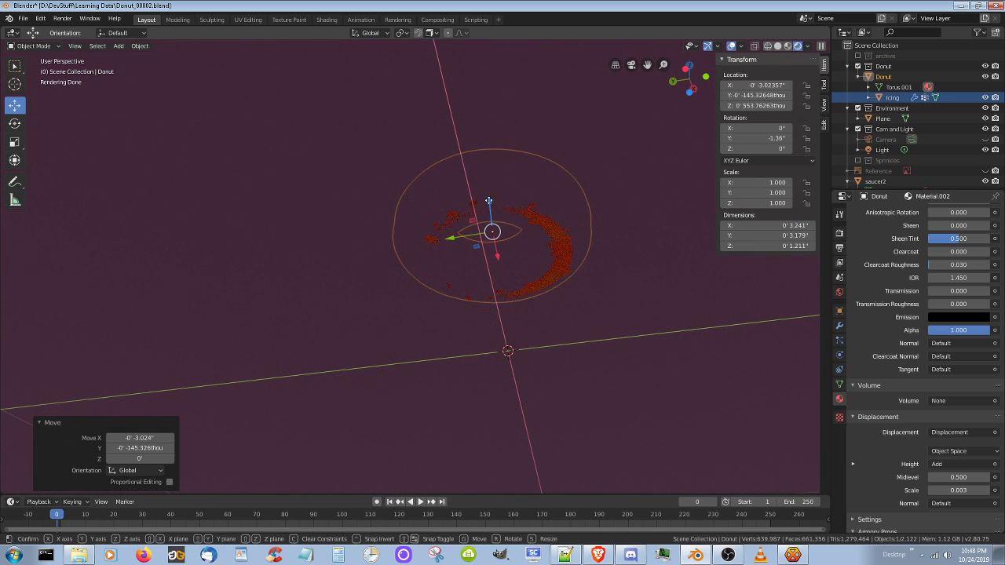
- Raise the icing along Z, then undo it to keep its original height
left_click_drag(490, 203, 494, 137)
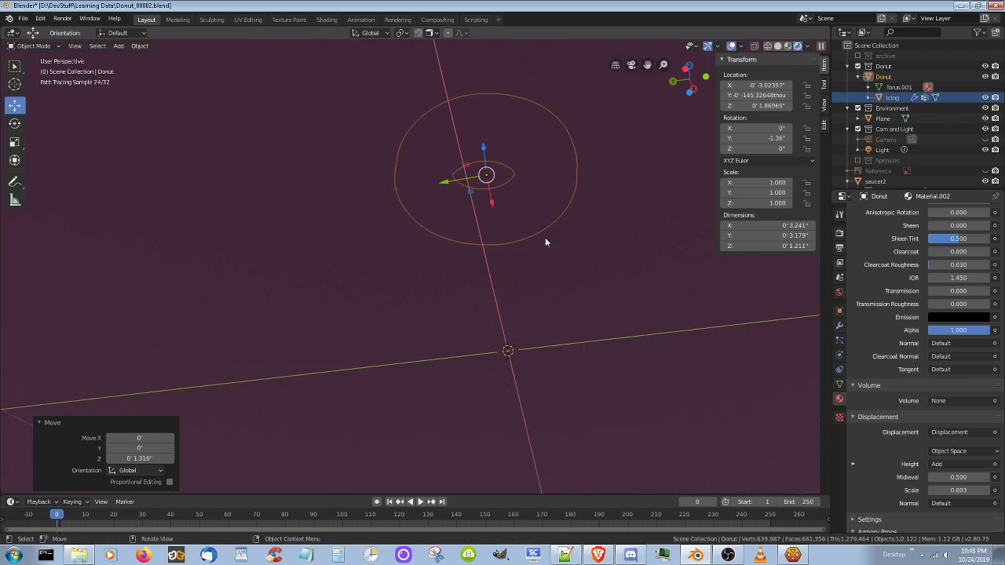
middle_click_drag(545, 237, 560, 302)
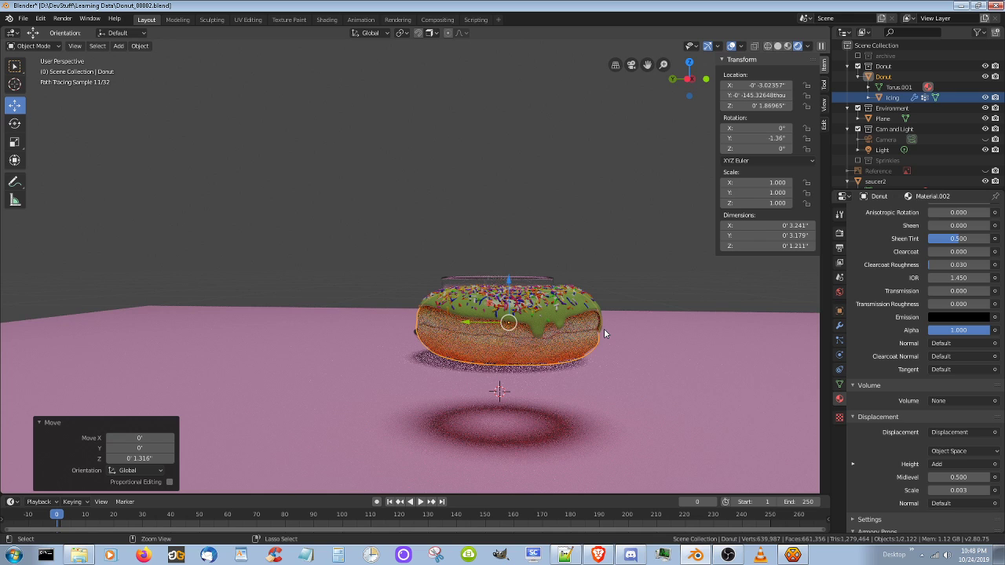
key("ctrl+z")
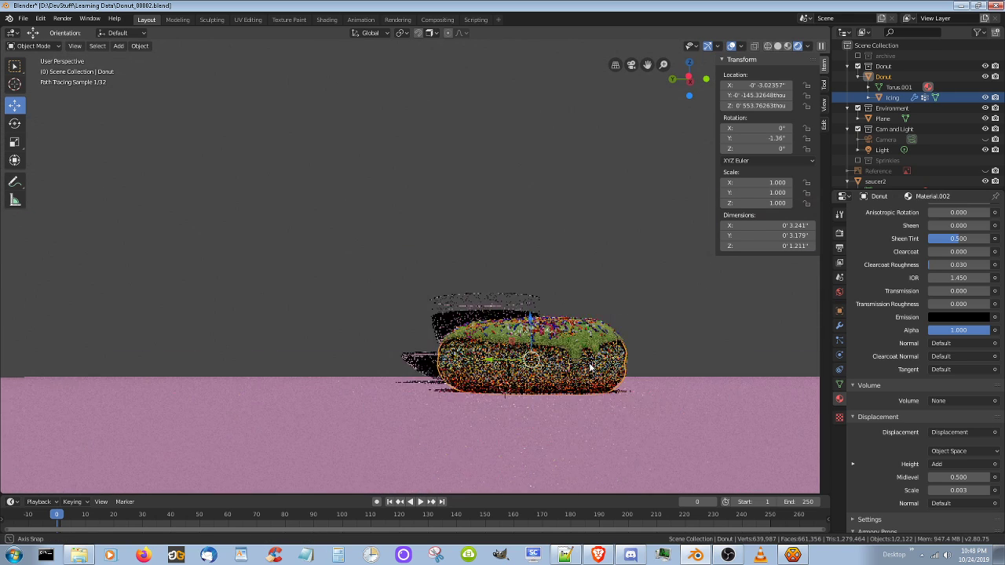
middle_click_drag(583, 386, 582, 339)
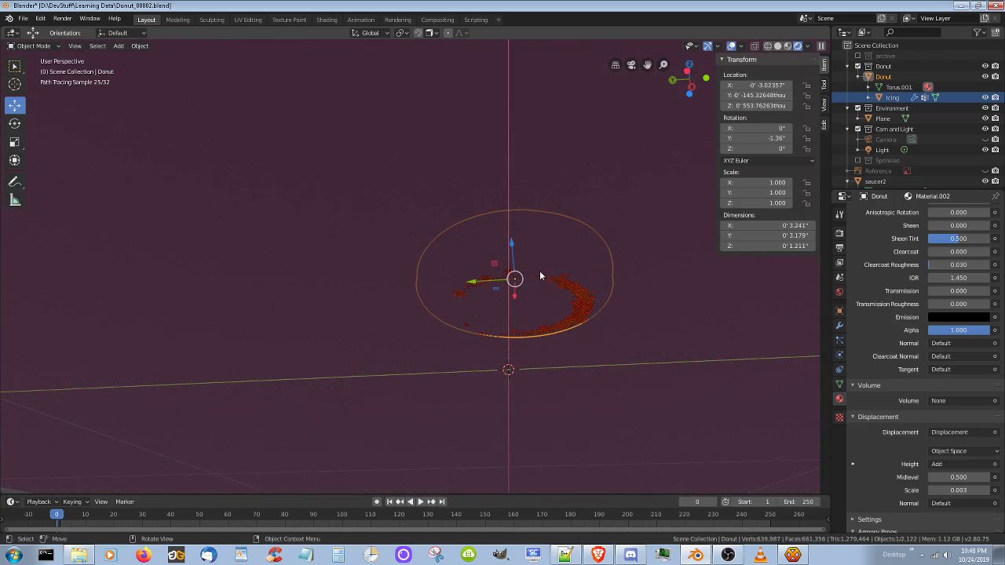
mouse_move(628, 354)
middle_mouse_down()
mouse_move(601, 340)
mouse_move(610, 314)
mouse_move(620, 377)
mouse_move(612, 325)
mouse_move(581, 337)
mouse_move(580, 386)
middle_mouse_up()
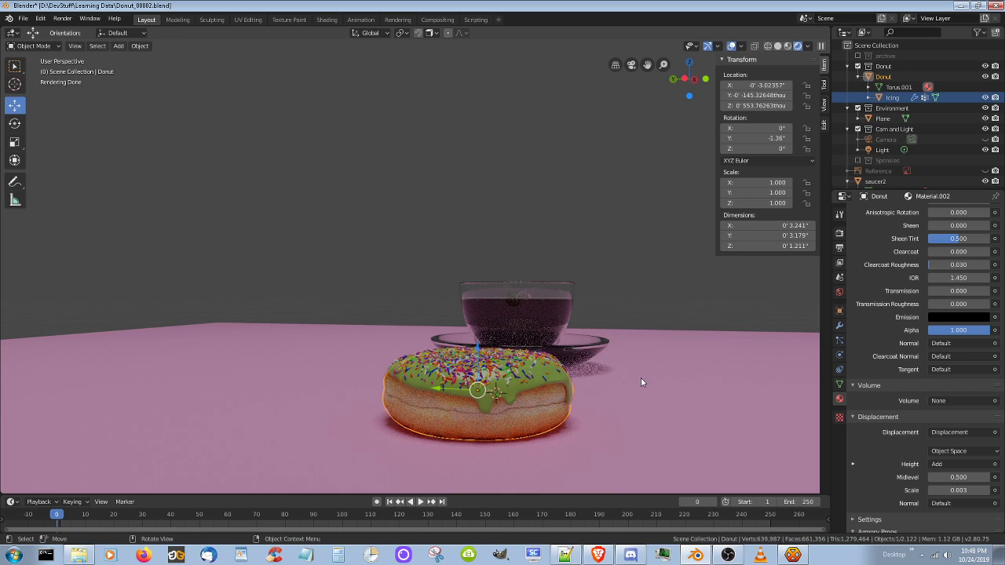
- Raise the icing 0'111.293thou along Z, to location Z 0'665.05538thou
key("KP_Decimal")
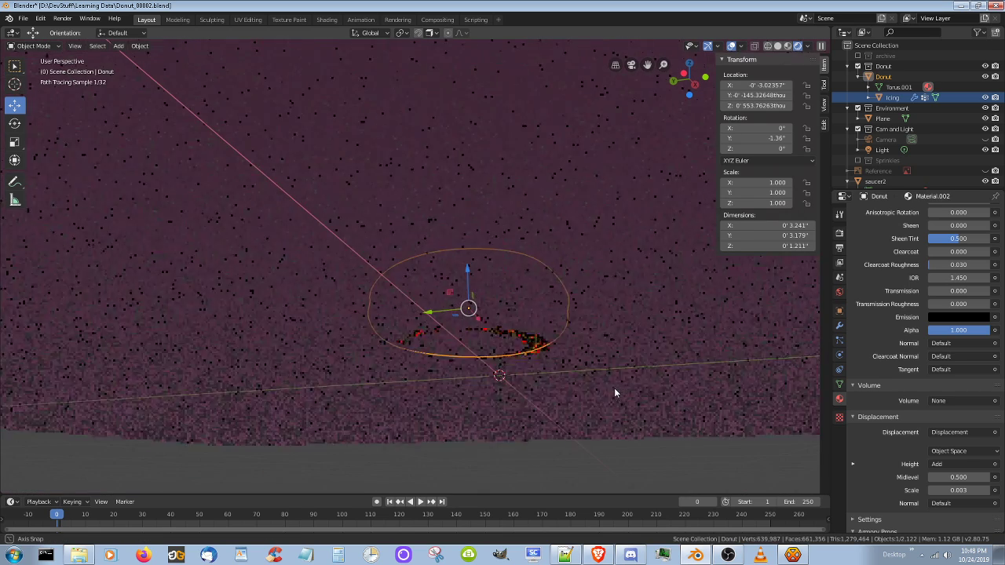
key("KP_Divide")
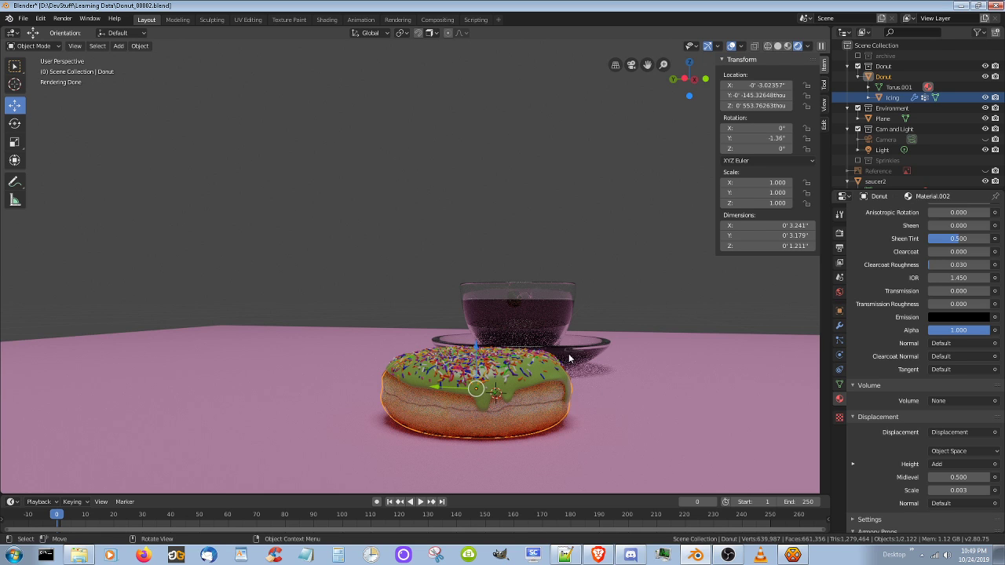
middle_click_drag(563, 391, 557, 353)
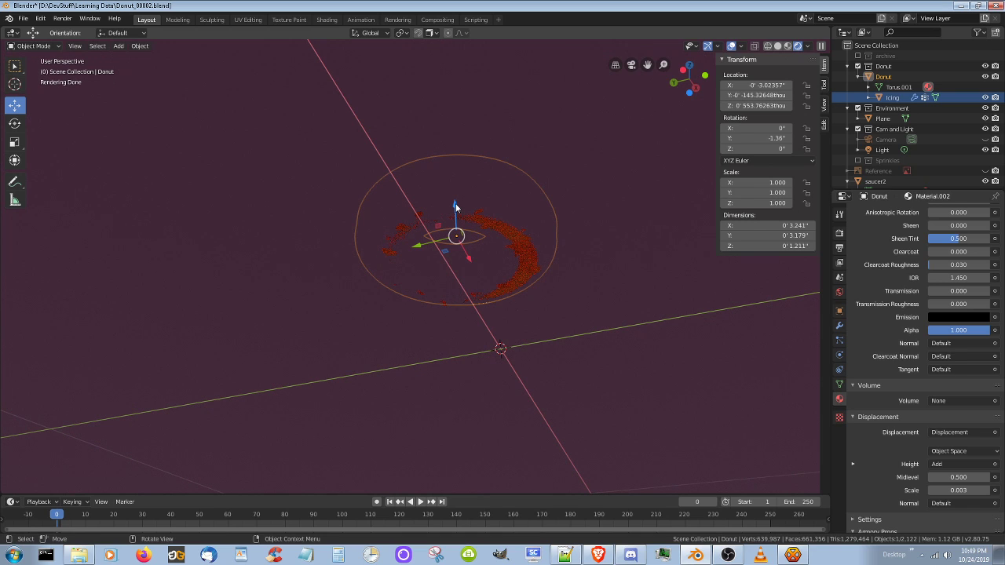
left_click_drag(455, 206, 455, 202)
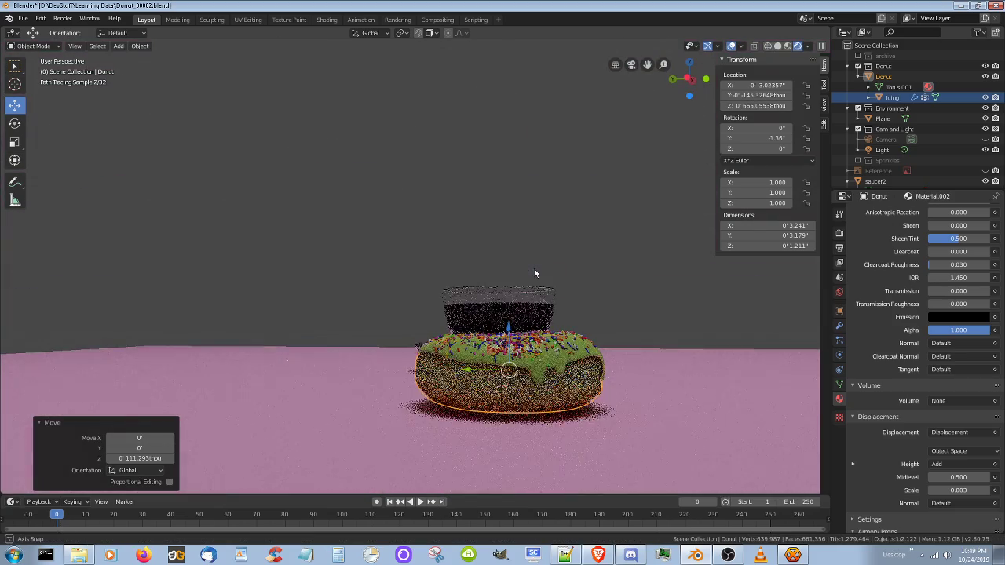
middle_click_drag(598, 401, 694, 444, "shift")
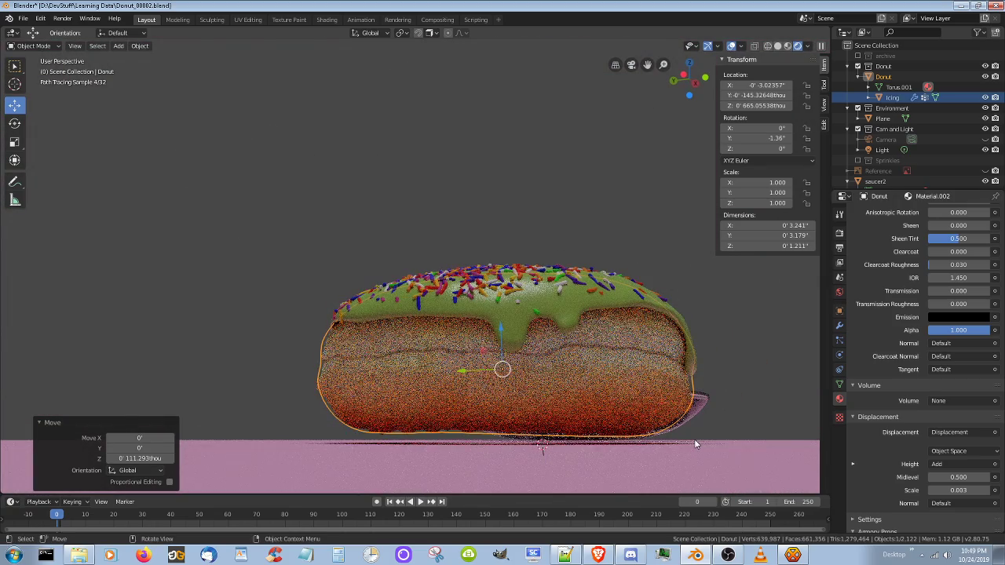
middle_click_drag(659, 445, 633, 442)
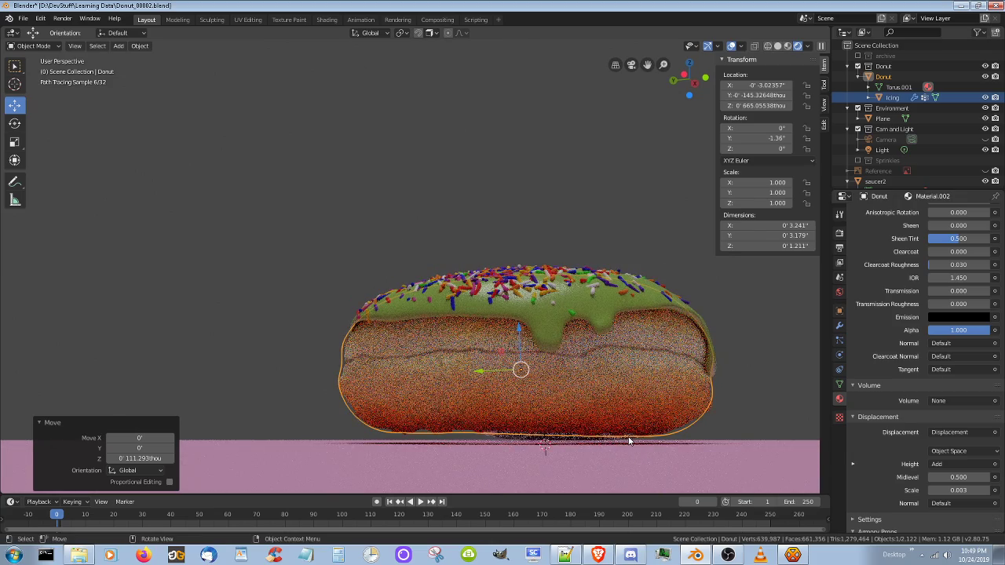
- Switch the viewport to Solid, then Material Preview shading, inspecting the donut from above and below
scroll(629, 440, "up", 2)
scroll(630, 424, "down", 2)
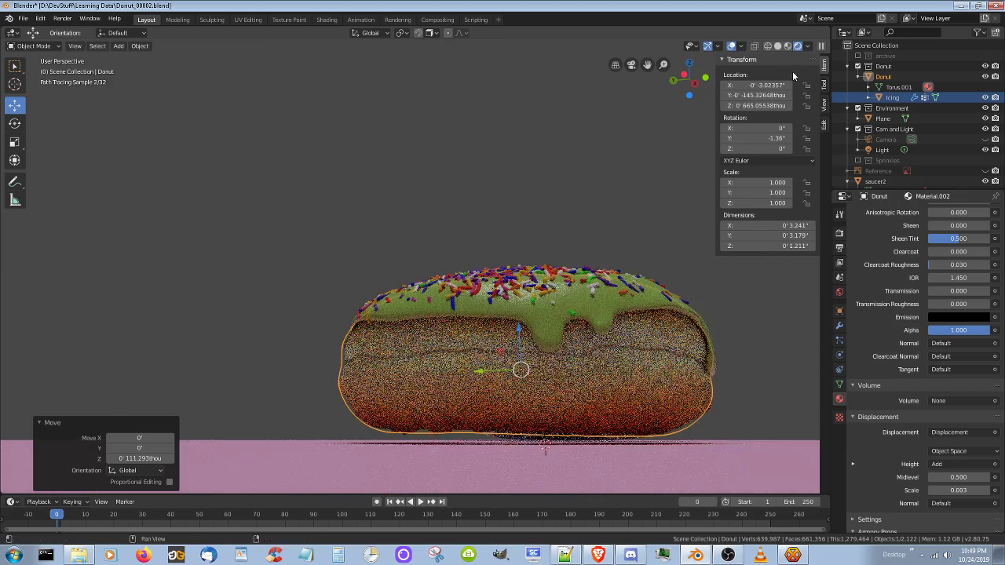
left_click(778, 46)
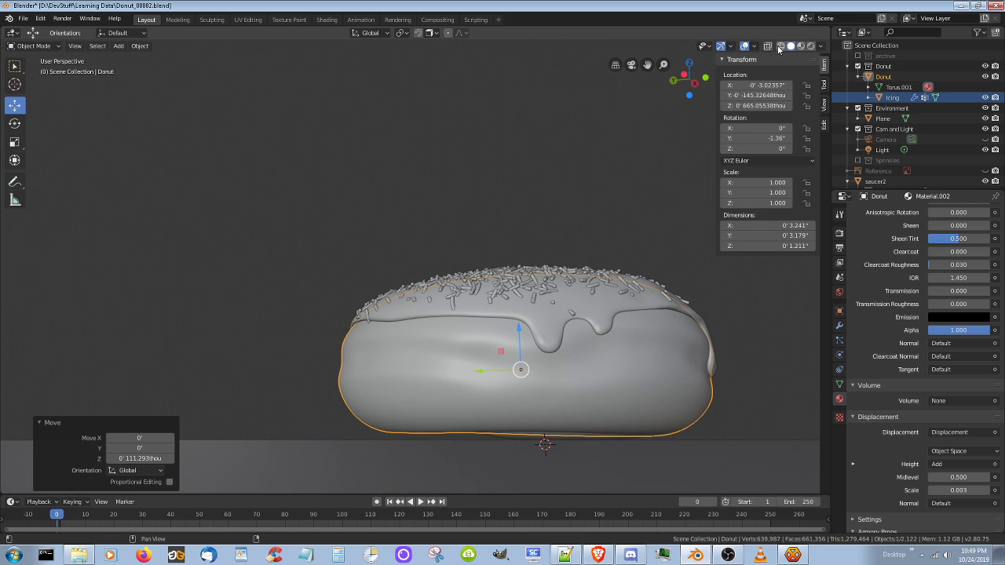
mouse_move(732, 384)
middle_mouse_down()
mouse_move(667, 406)
mouse_move(676, 415)
mouse_move(605, 411)
mouse_move(631, 418)
mouse_move(626, 407)
mouse_move(628, 419)
middle_mouse_up()
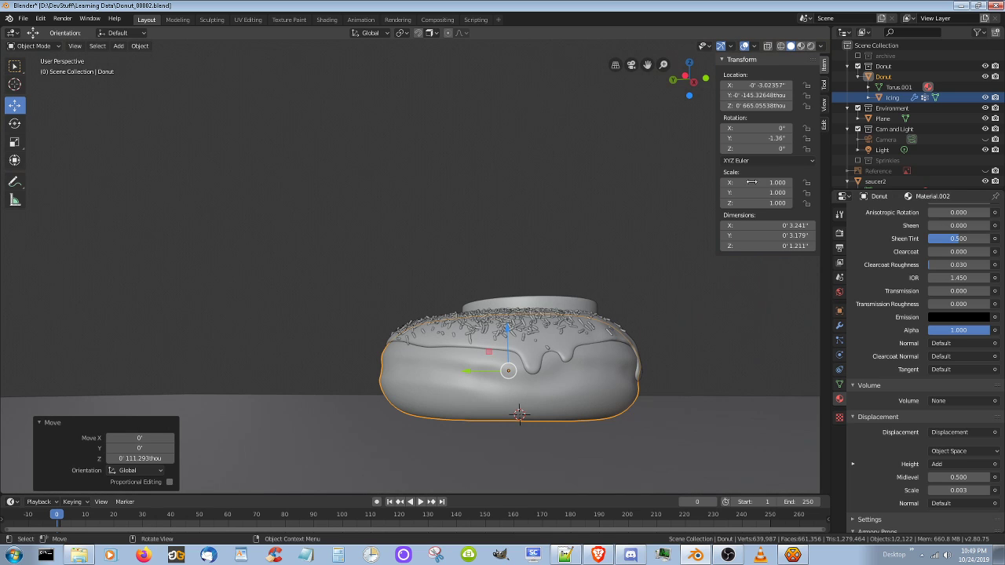
left_click(800, 46)
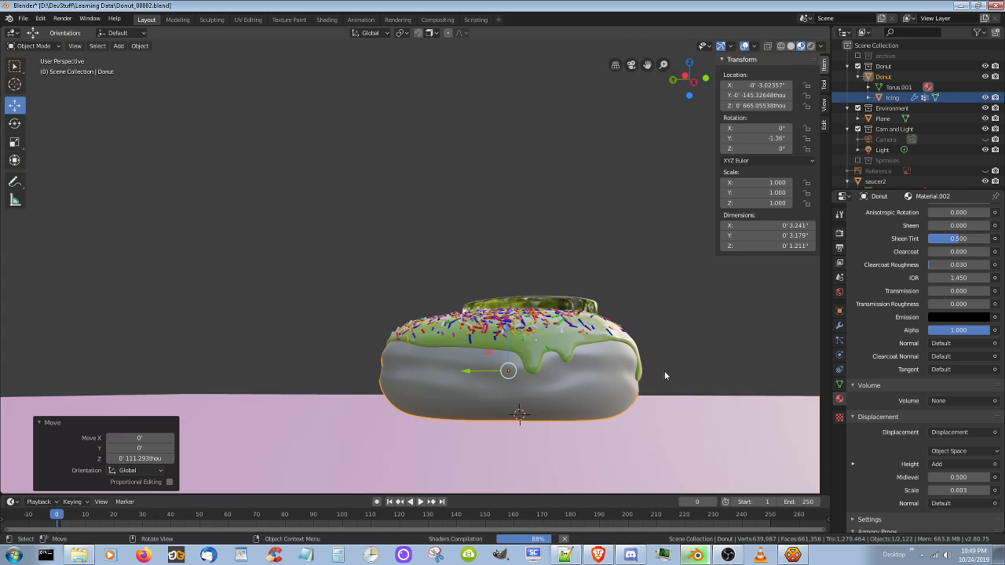
middle_click_drag(664, 375, 654, 426)
scroll(667, 404, "down", 5)
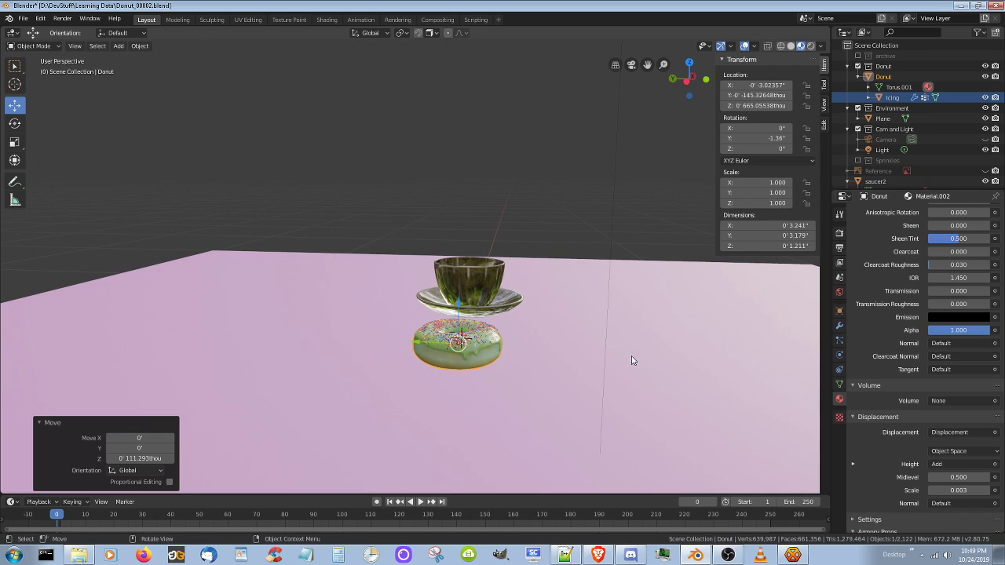
- Go through View Layer and Scene to the World properties, showing Background at Strength 1.000
left_click(840, 277)
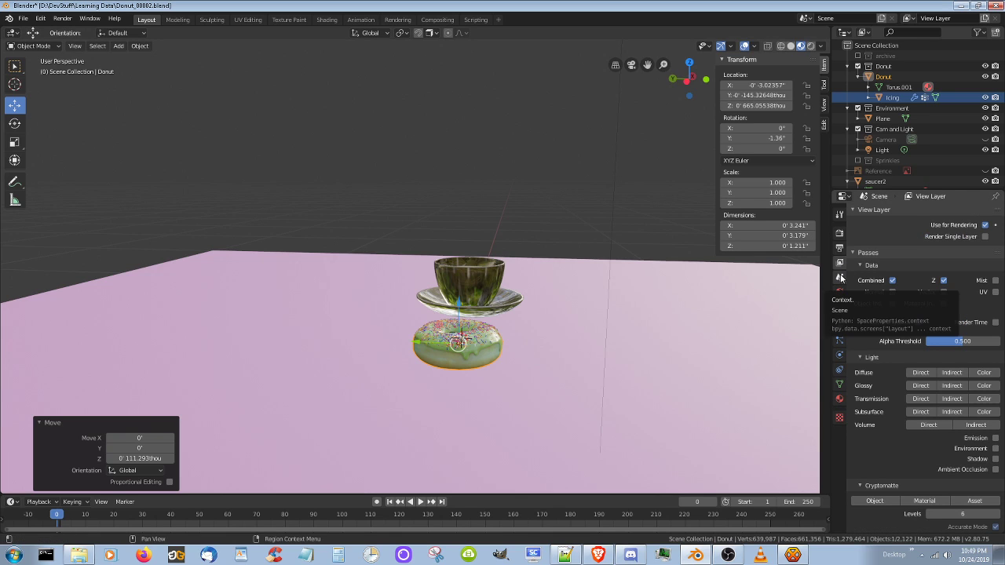
left_click(839, 278)
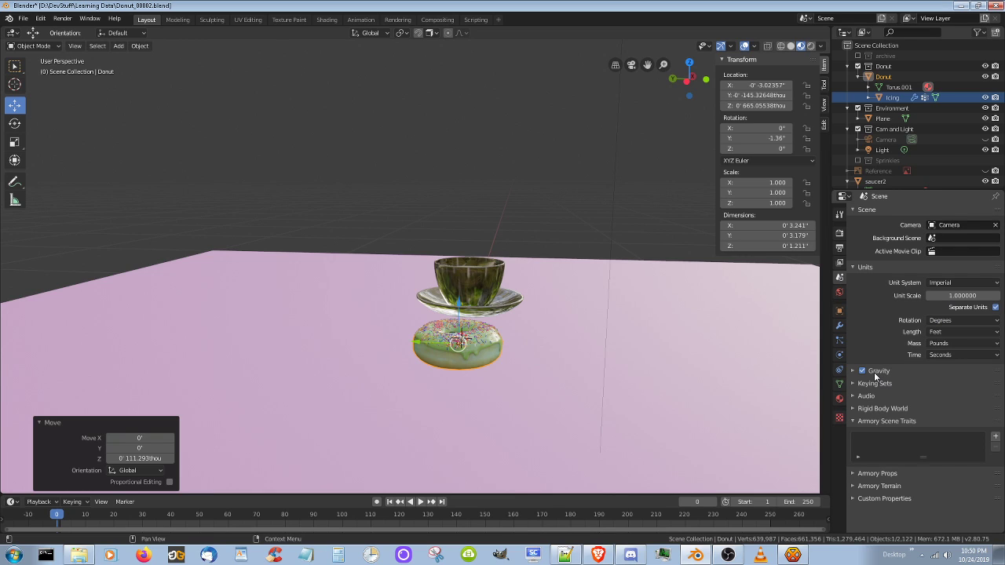
left_click(840, 263)
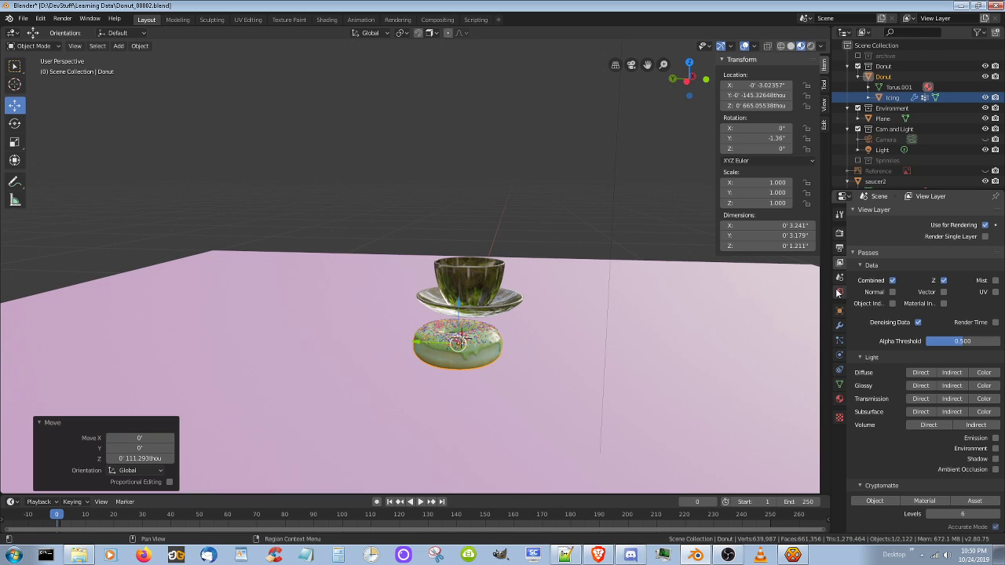
left_click(838, 292)
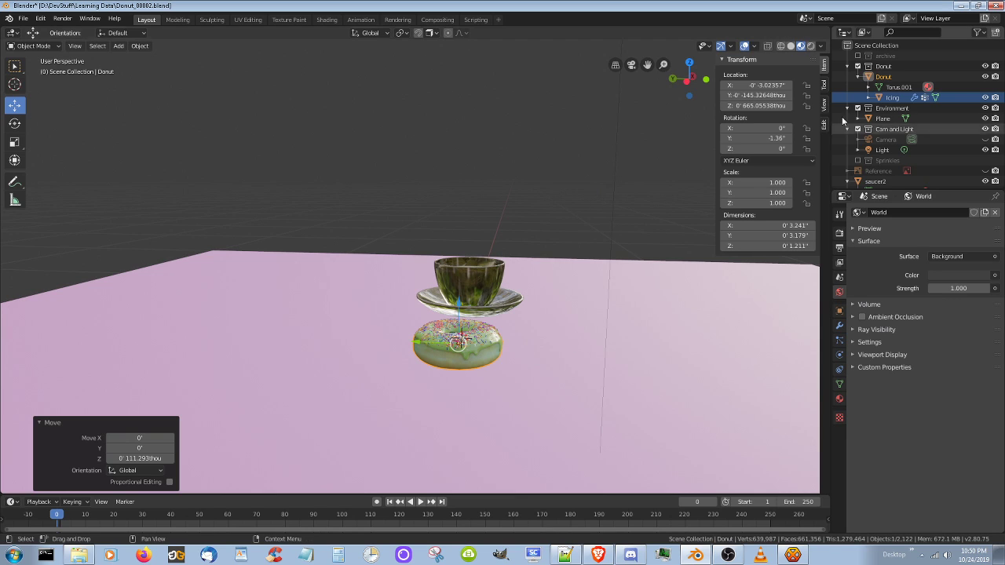
- Switch to Rendered shading and orbit and zoom to view the donut from below and whole
key("z")
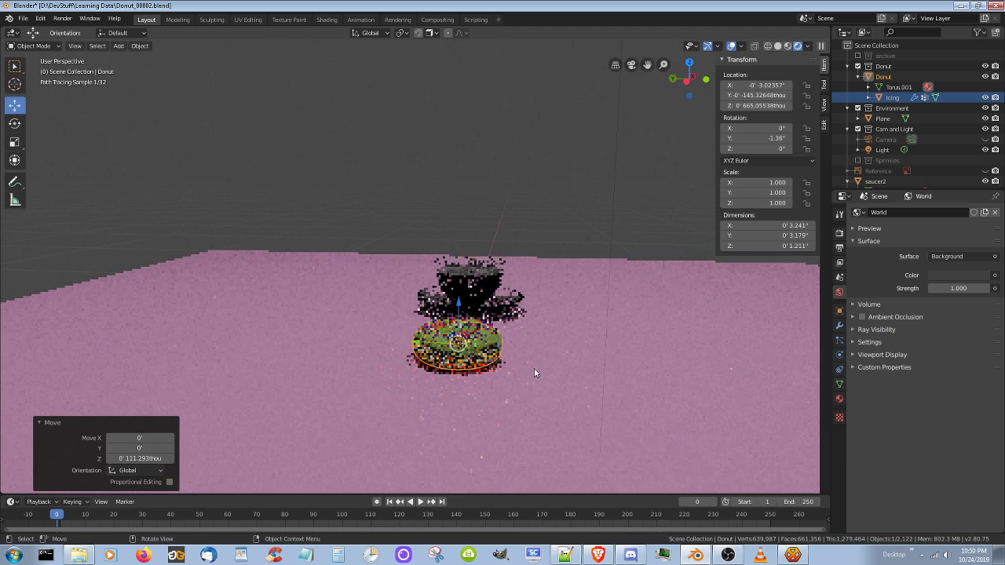
middle_click_drag(534, 368, 581, 378)
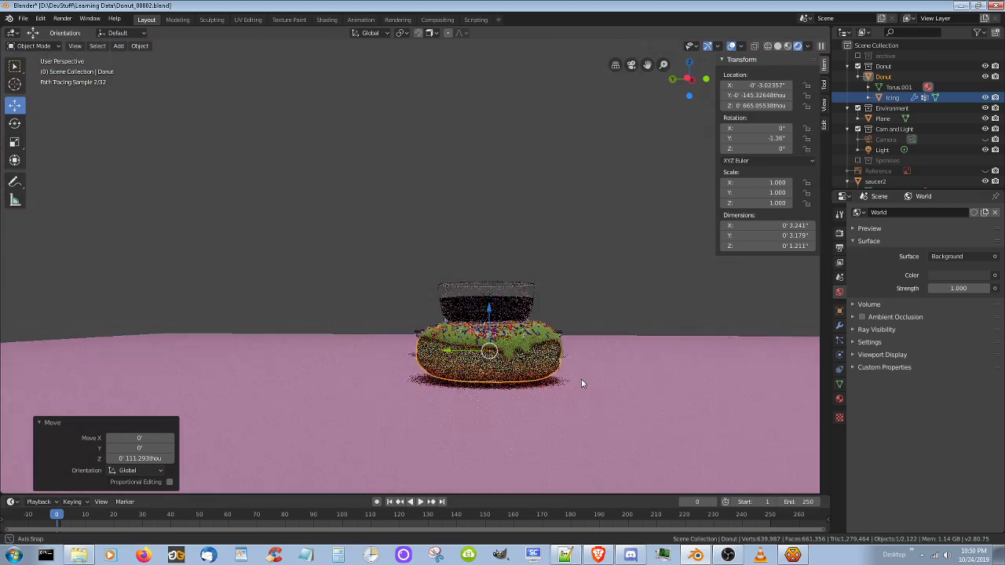
scroll(604, 391, "up", 3)
mouse_move(628, 403)
middle_mouse_down()
mouse_move(621, 385)
mouse_move(622, 410)
middle_mouse_up()
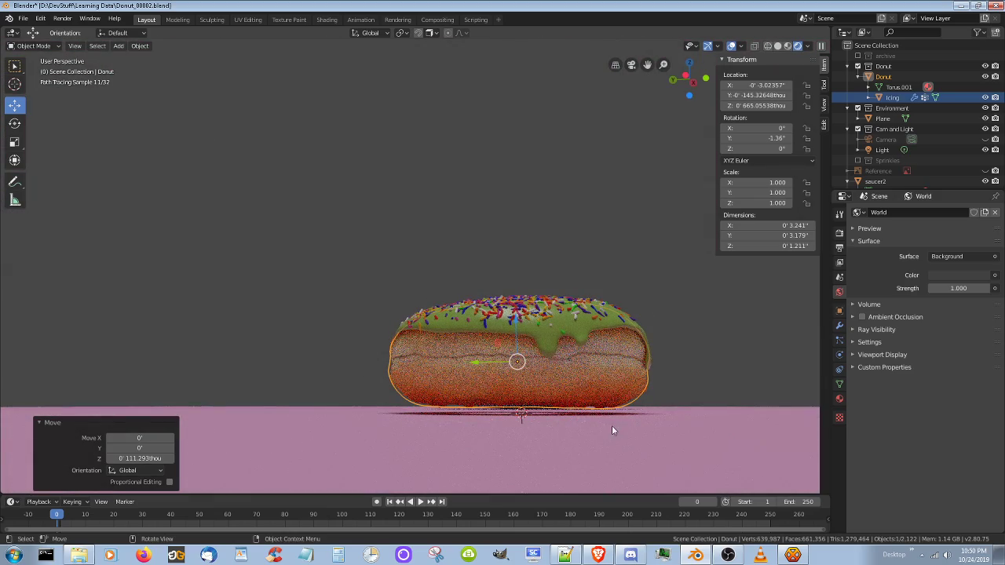
scroll(620, 422, "up", 5)
middle_click_drag(676, 435, 645, 358)
scroll(669, 431, "up", 3)
scroll(645, 358, "up", 5)
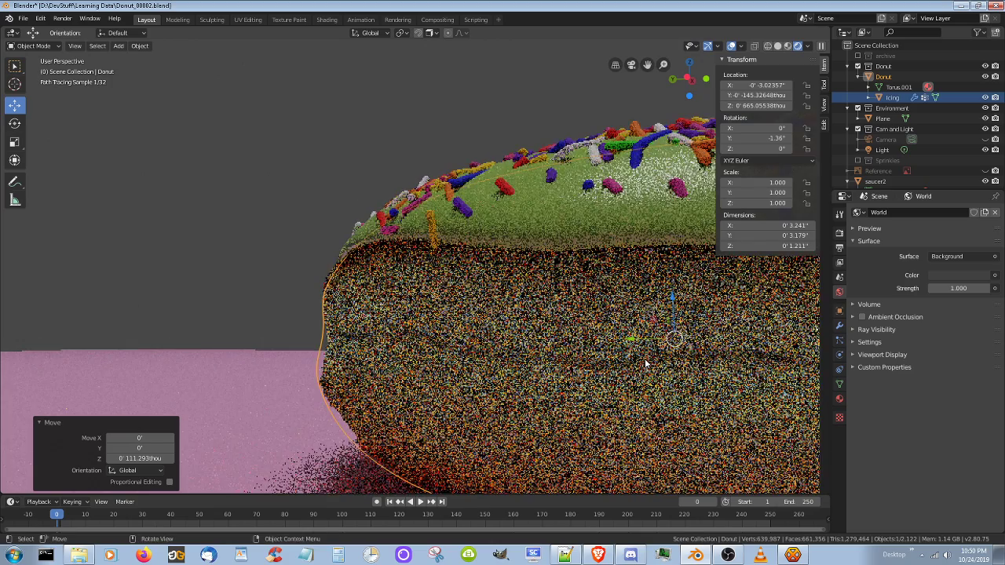
scroll(645, 365, "down", 3)
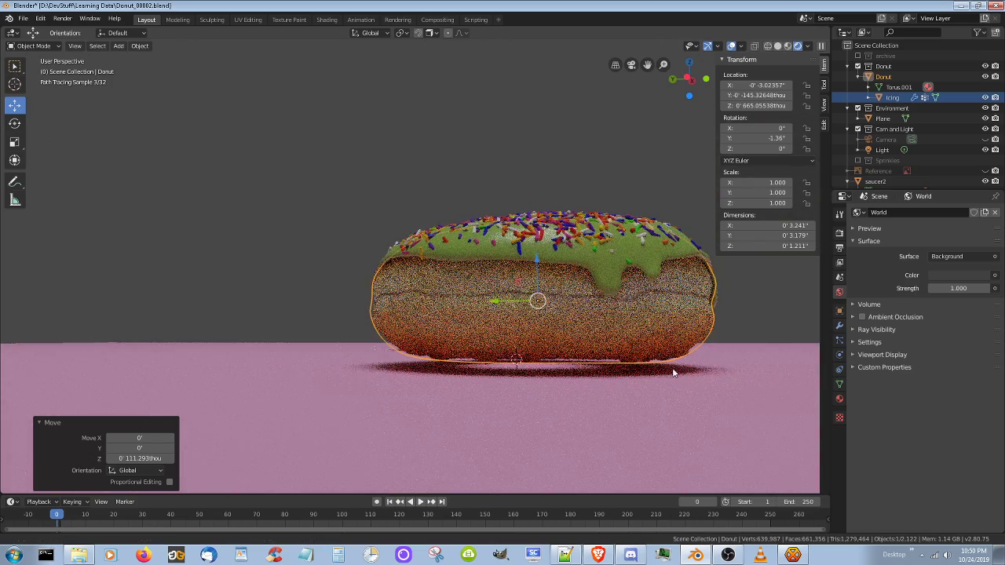
middle_click_drag(697, 378, 637, 364)
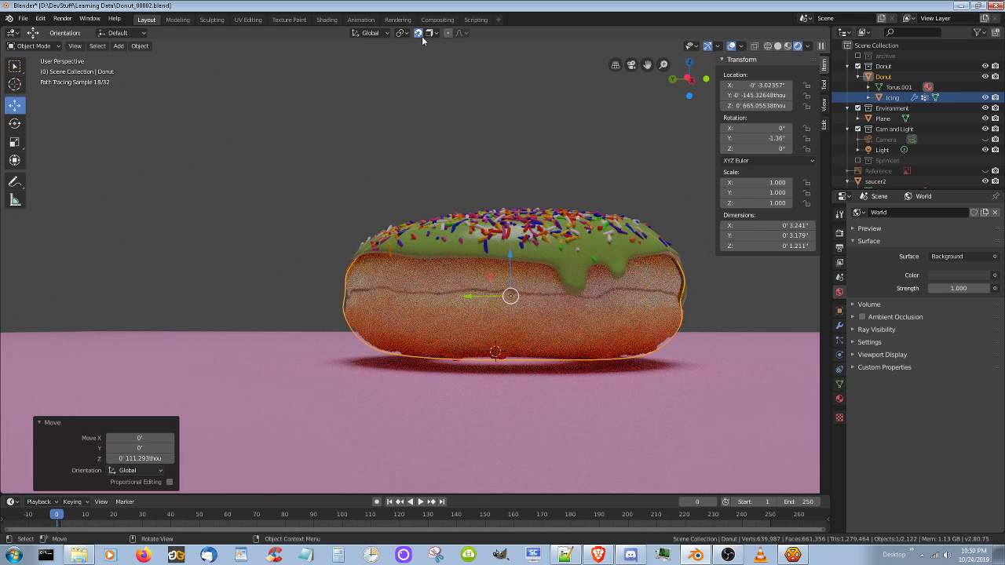
- Test-grab the icing along Z without changing it, then return to Material Preview shading
left_click_drag(510, 259, 505, 399)
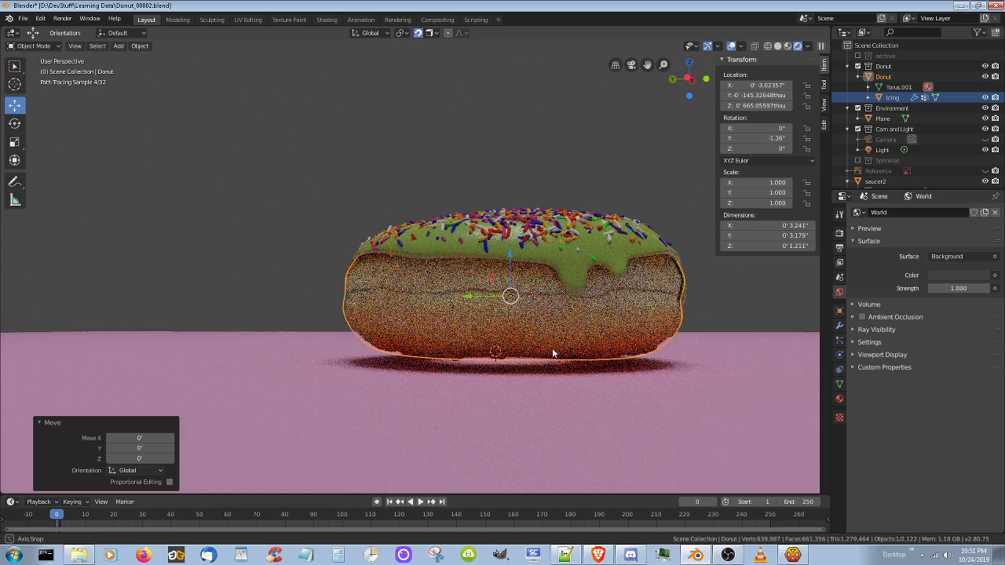
middle_click_drag(552, 348, 552, 352)
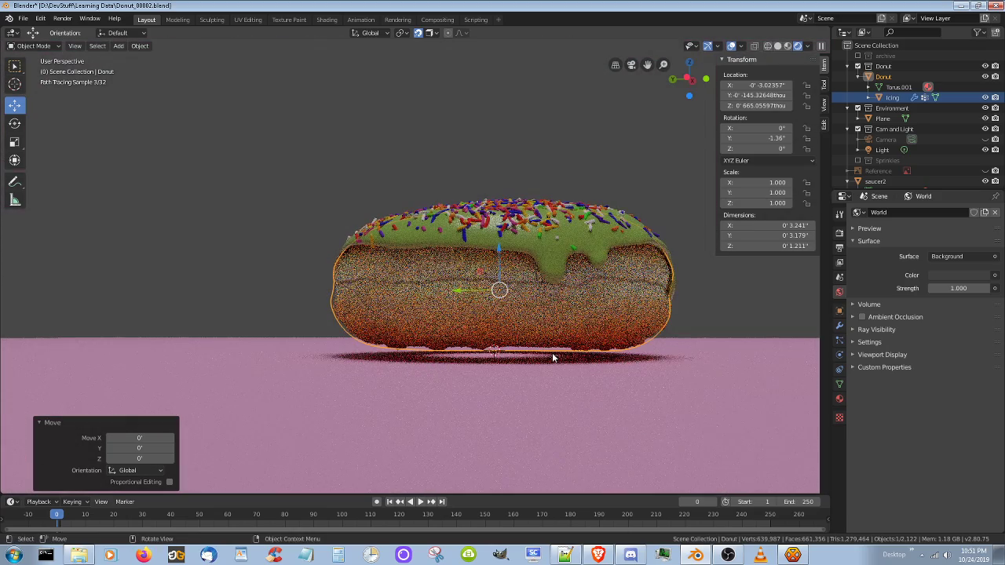
key("g")
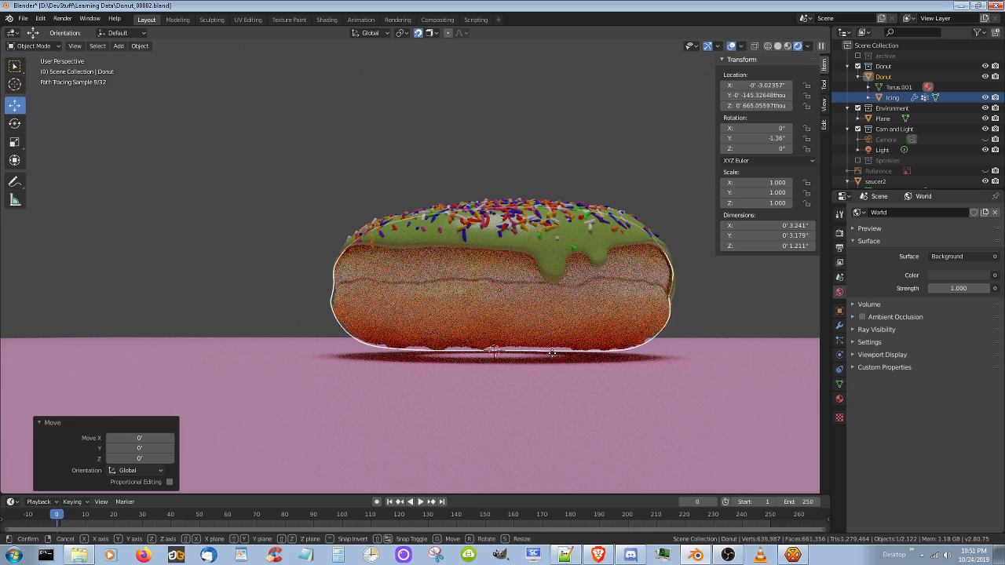
key("z")
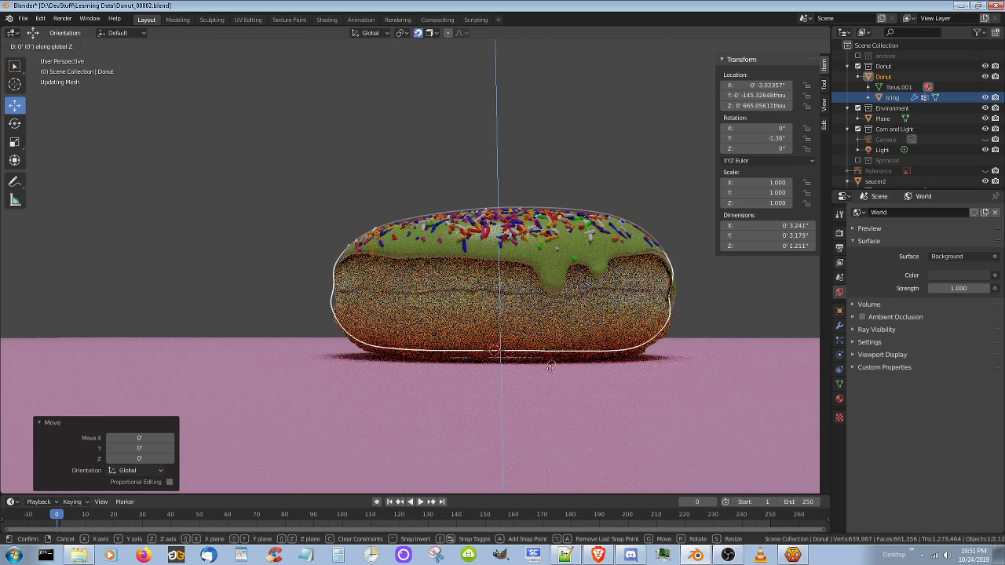
left_click(551, 363)
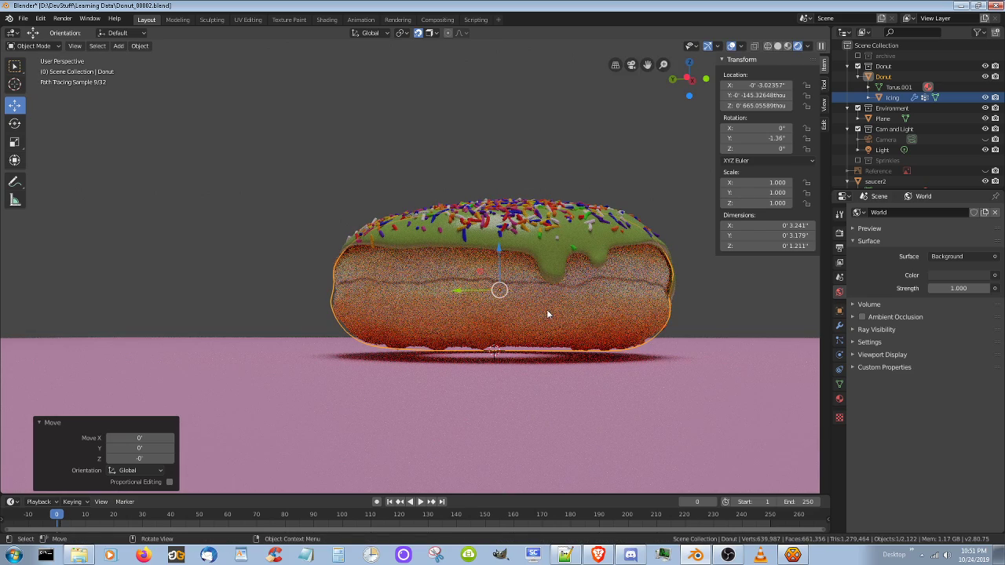
key("g")
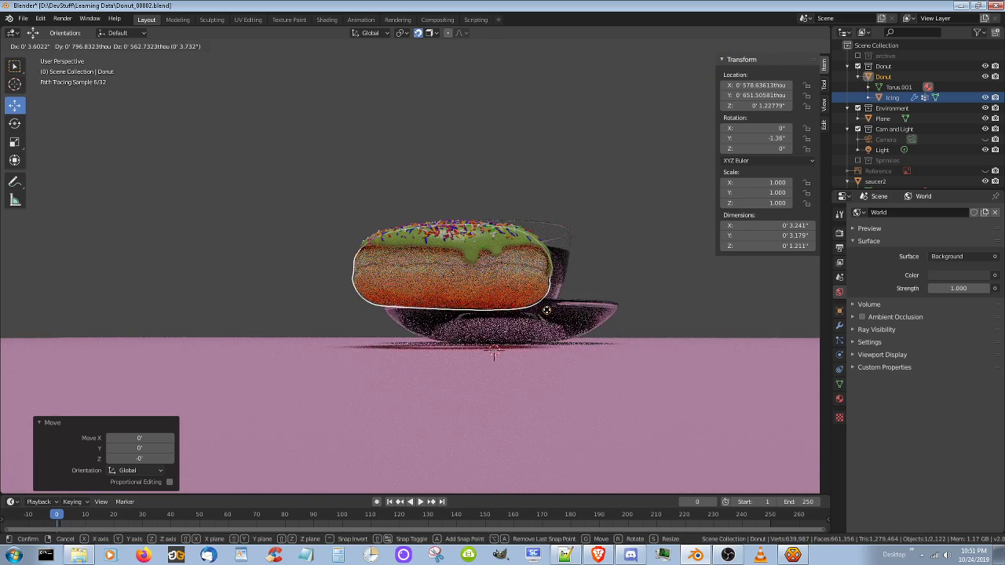
key("z")
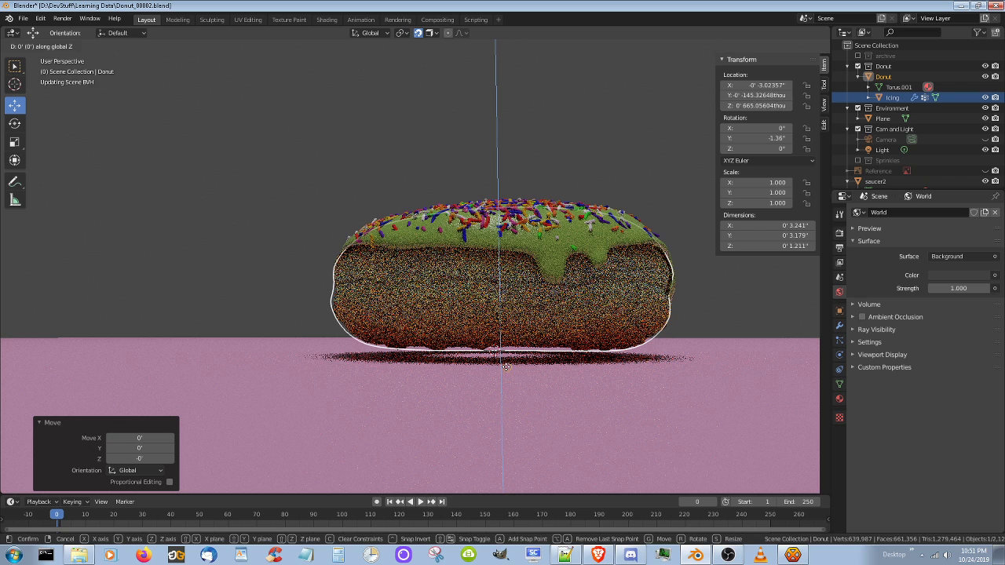
right_click(522, 369)
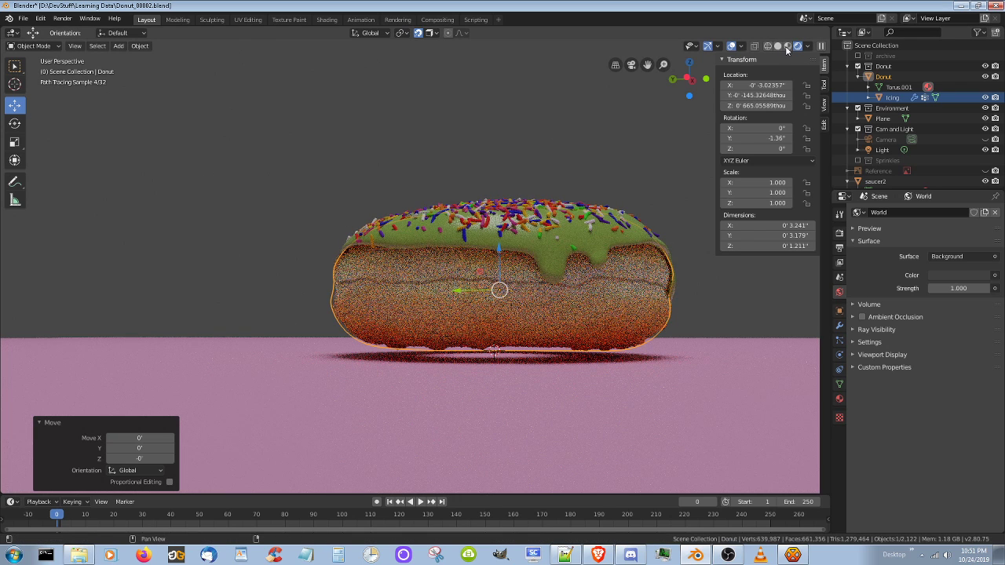
key("z")
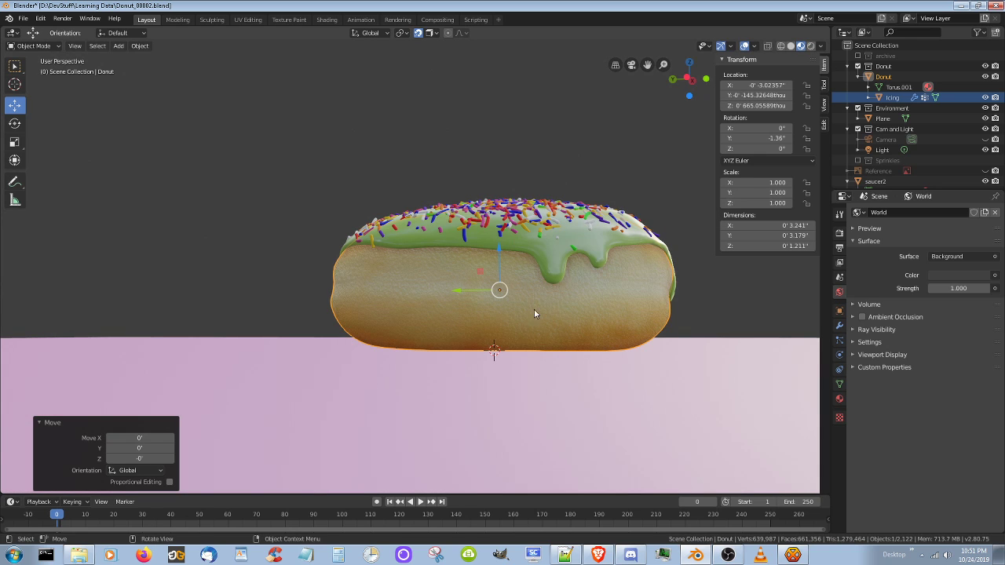
middle_click_drag(554, 348, 561, 317)
scroll(552, 347, "up", 2)
scroll(555, 355, "up", 5)
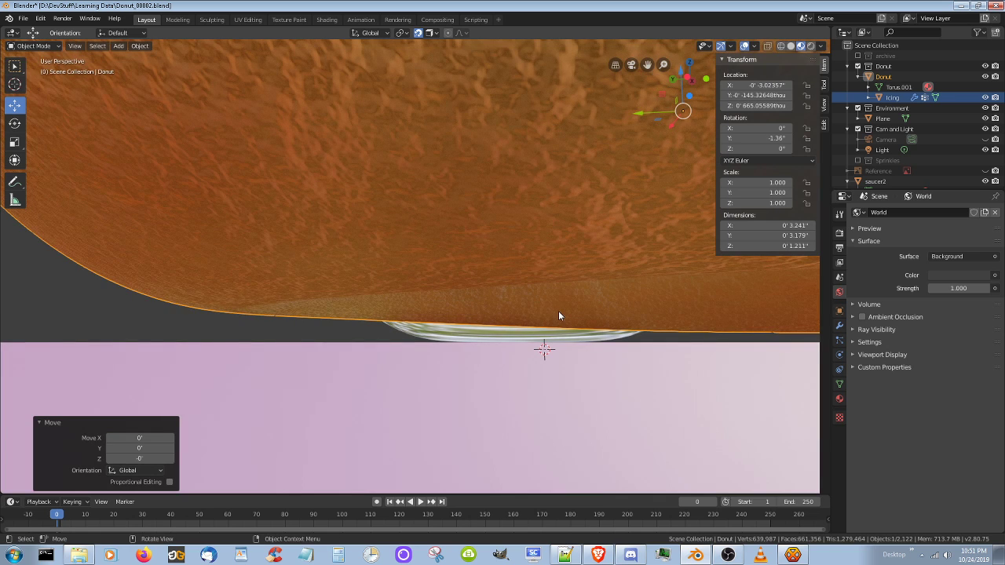
scroll(558, 316, "down", 2)
scroll(558, 311, "up", 2)
scroll(614, 330, "down", 2)
scroll(597, 333, "up", 2)
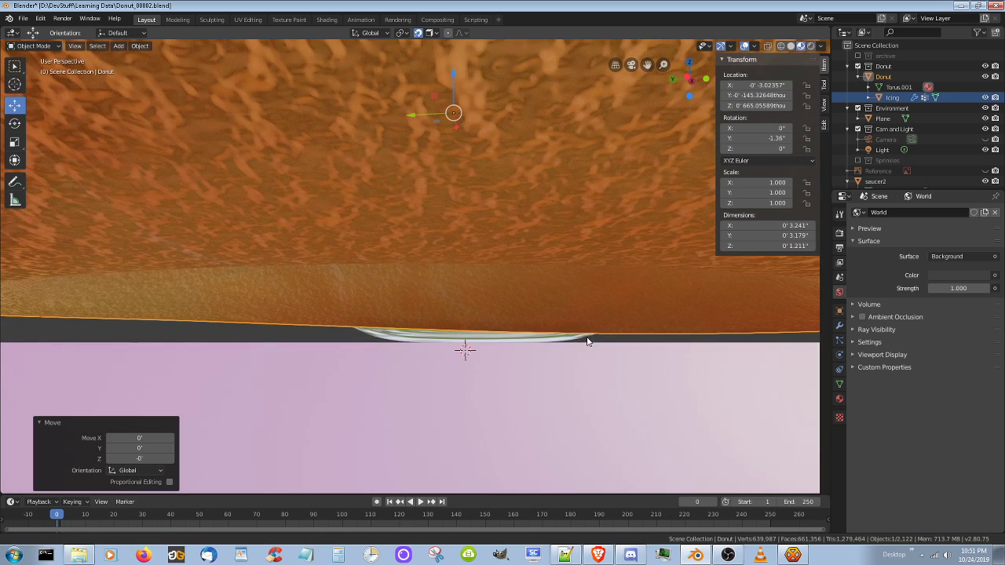
scroll(587, 338, "down", 2)
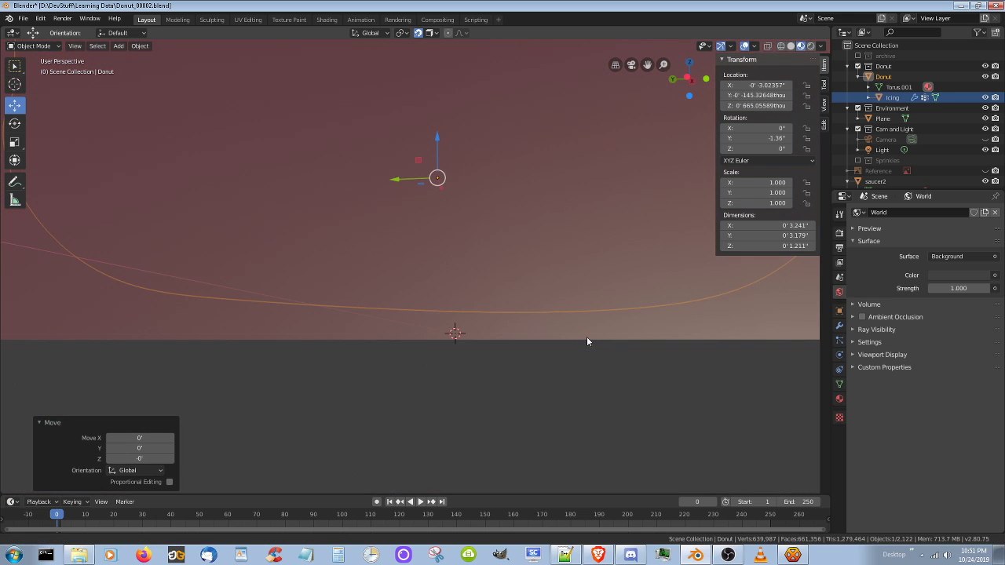
scroll(586, 338, "up", 2)
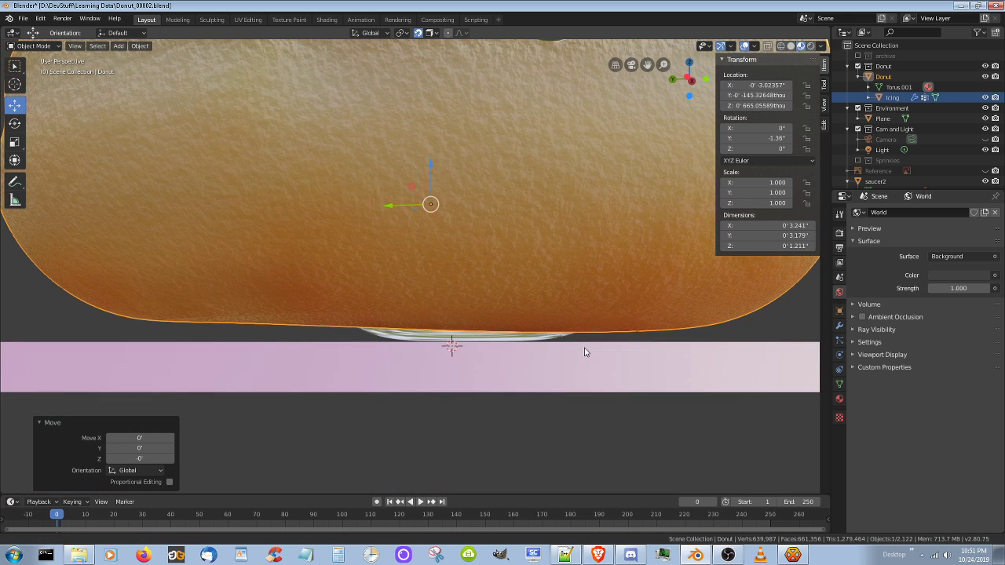
scroll(584, 351, "down", 2)
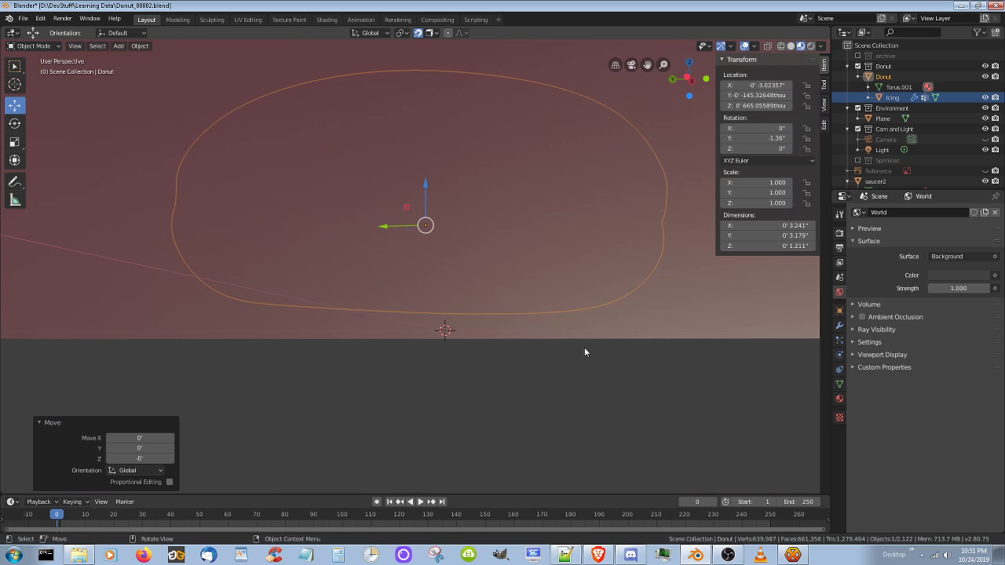
scroll(584, 352, "up", 2)
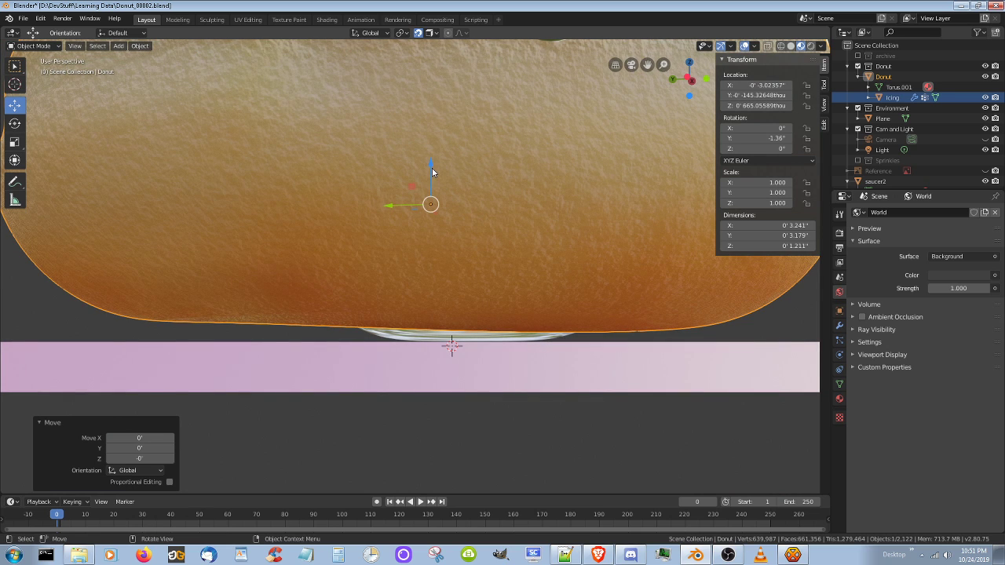
left_click_drag(432, 165, 471, 350)
key("g")
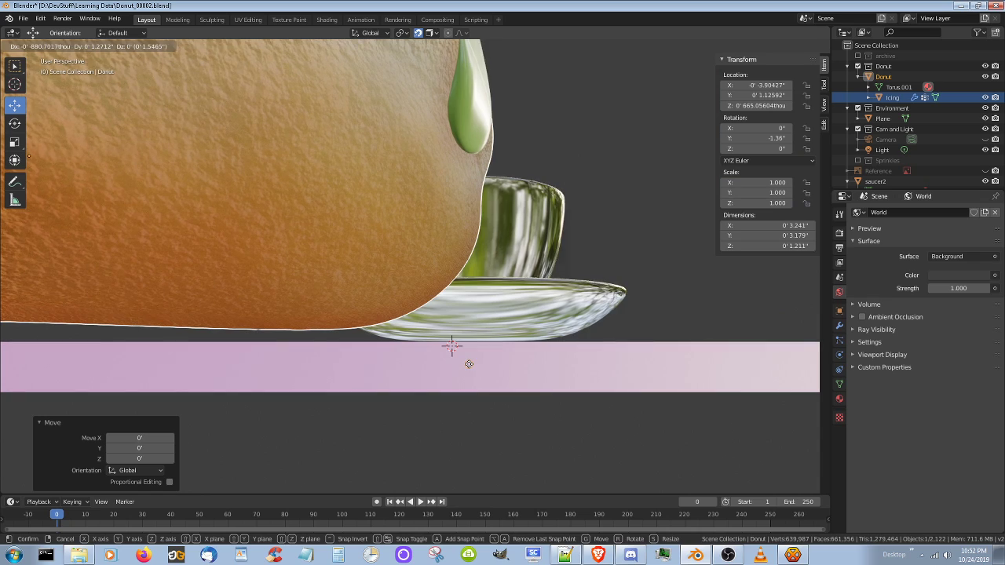
key("z")
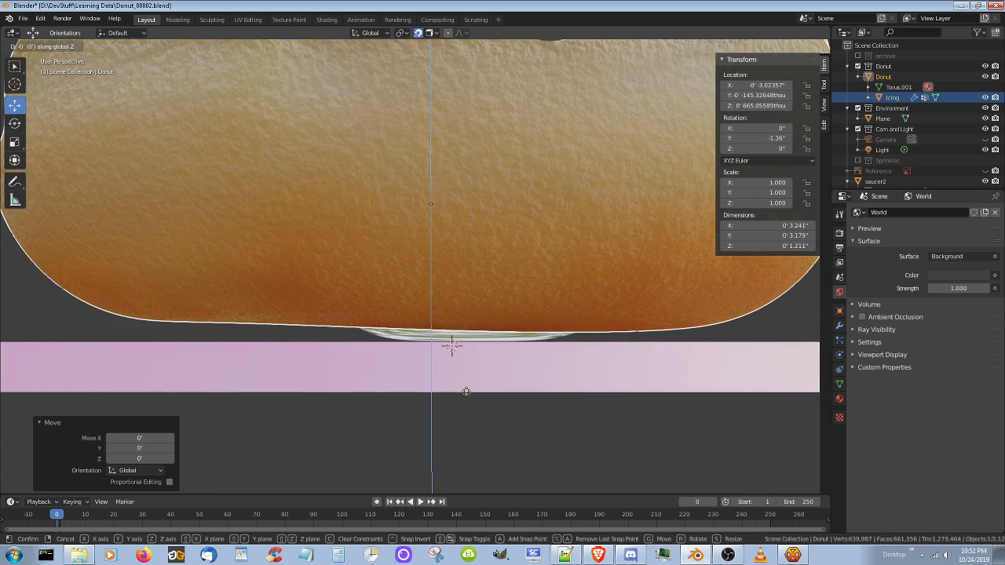
left_click(467, 390)
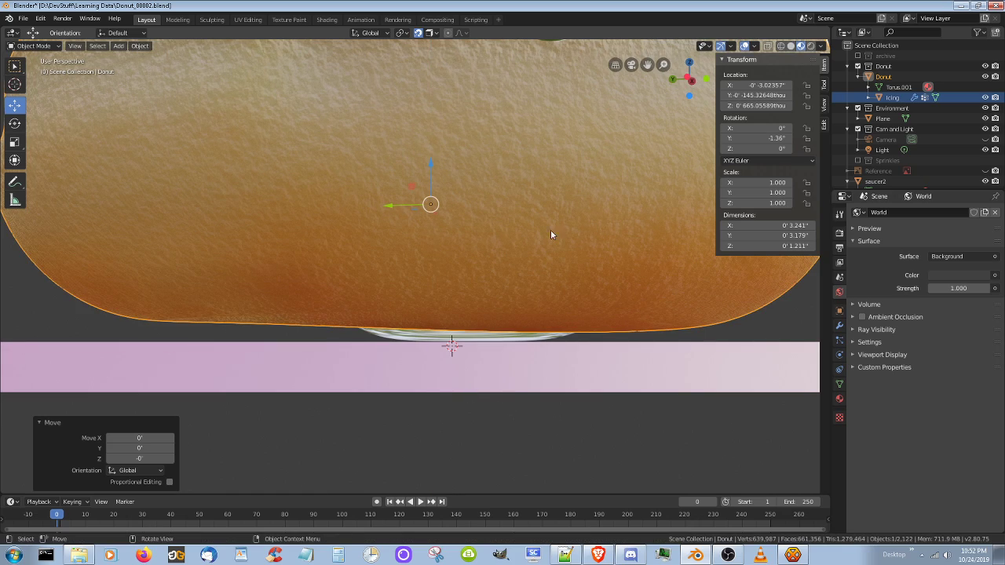
mouse_move(537, 228)
middle_mouse_down()
mouse_move(534, 248)
mouse_move(547, 182)
mouse_move(445, 170)
mouse_move(491, 237)
mouse_move(539, 246)
mouse_move(550, 234)
mouse_move(541, 239)
middle_mouse_up()
scroll(535, 242, "down", 6)
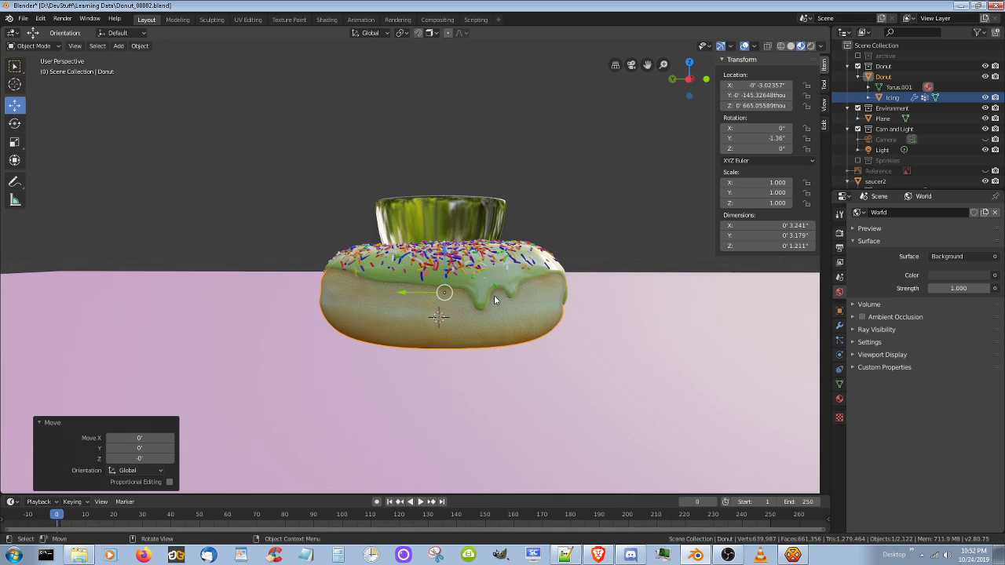
- Lower the icing along Z from about 665 to 0'564.42415thou
key("g")
key("z")
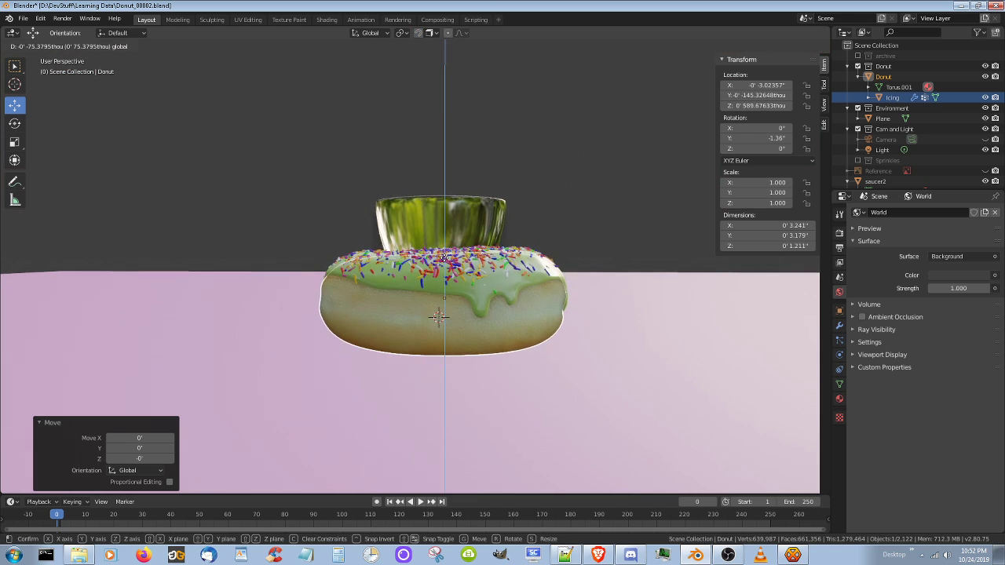
left_click(550, 446)
middle_click_drag(549, 447, 538, 410)
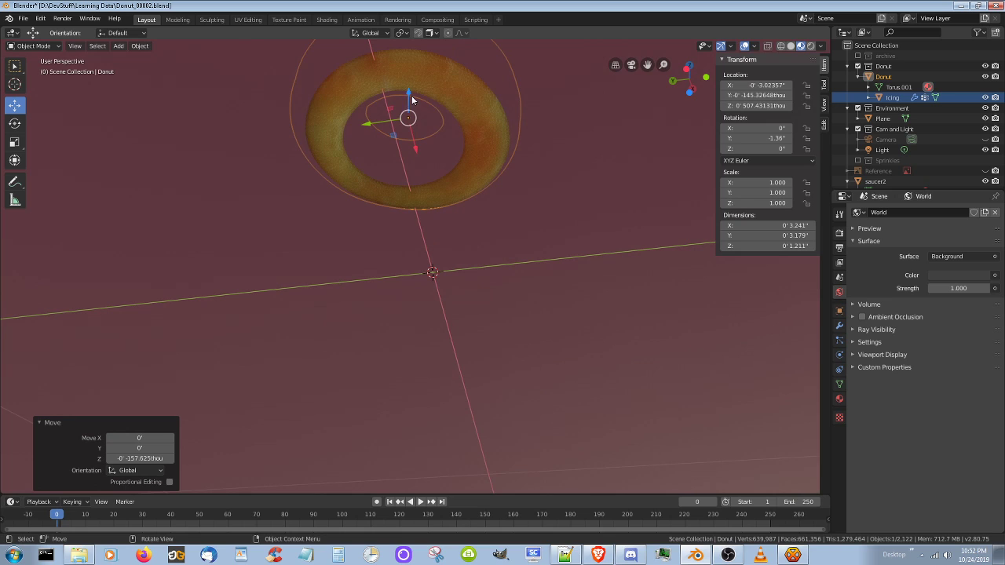
left_click_drag(408, 92, 416, 91)
middle_click_drag(533, 325, 543, 338)
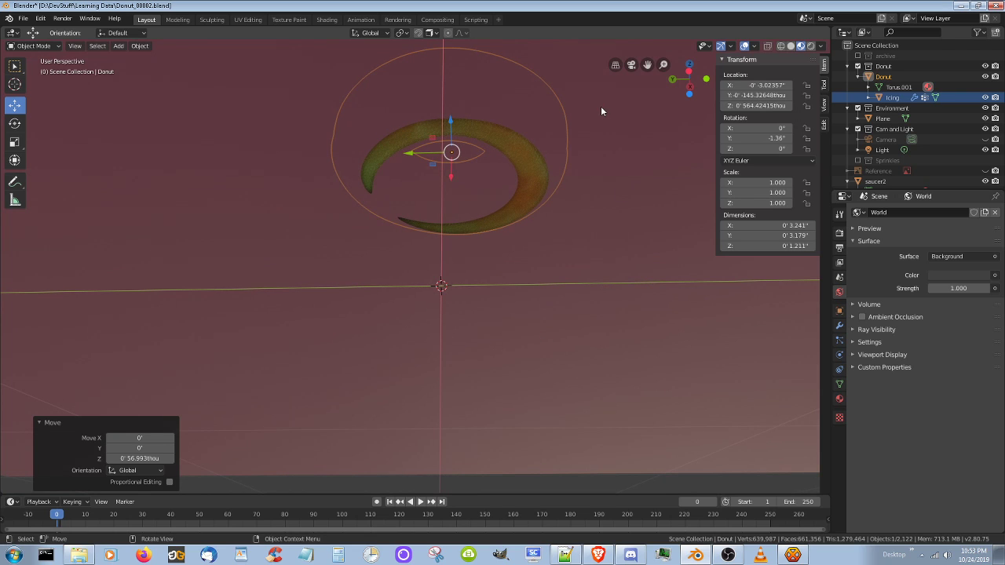
left_click(14, 123)
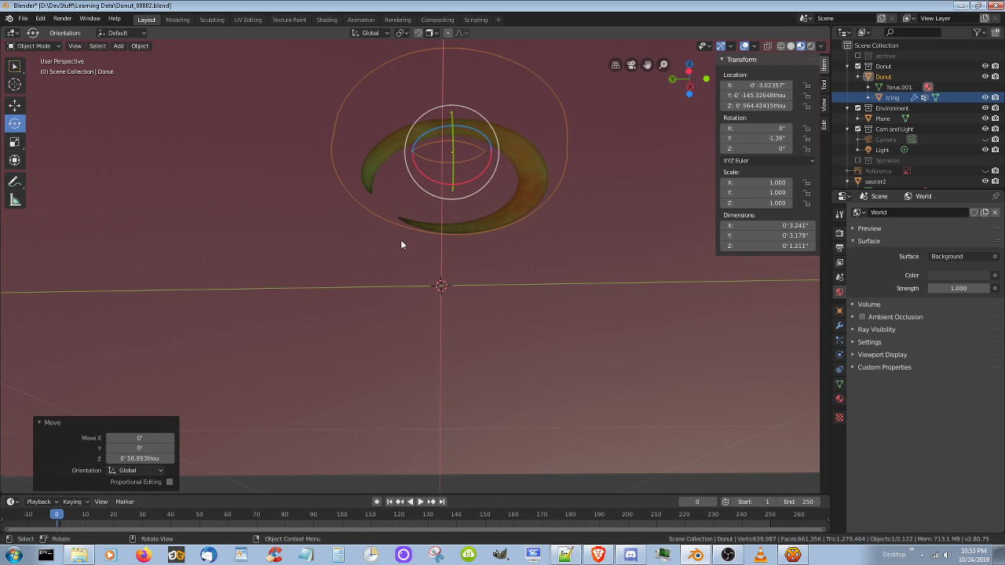
- Tilt the icing to -1.32° about X with the rotate gizmo, checking it from the side
middle_click_drag(422, 238, 444, 315)
left_click_drag(491, 168, 490, 168)
middle_click_drag(540, 275, 509, 221)
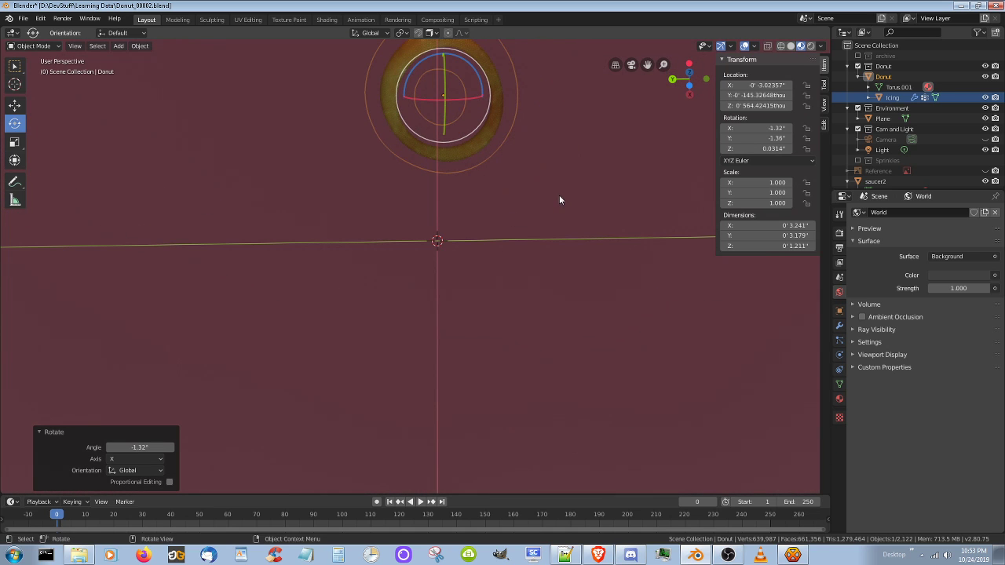
mouse_move(559, 196)
middle_mouse_down()
mouse_move(542, 206)
mouse_move(540, 311)
mouse_move(550, 316)
mouse_move(528, 281)
mouse_move(546, 364)
mouse_move(524, 375)
middle_mouse_up()
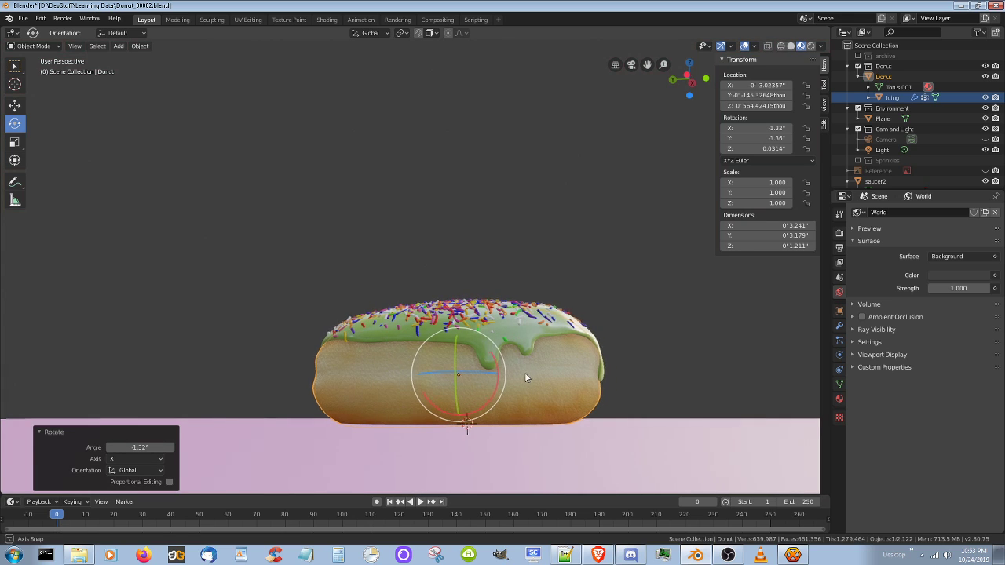
- Switch to the Move tool and raise the icing slightly along Z, checking from below
left_click(15, 105)
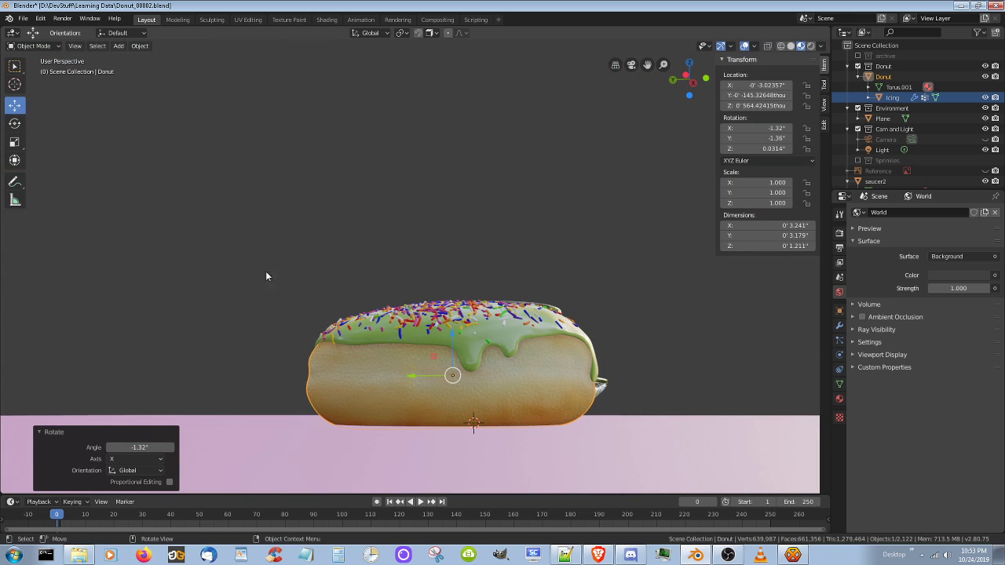
left_click_drag(454, 337, 453, 335)
middle_click_drag(494, 388, 495, 374)
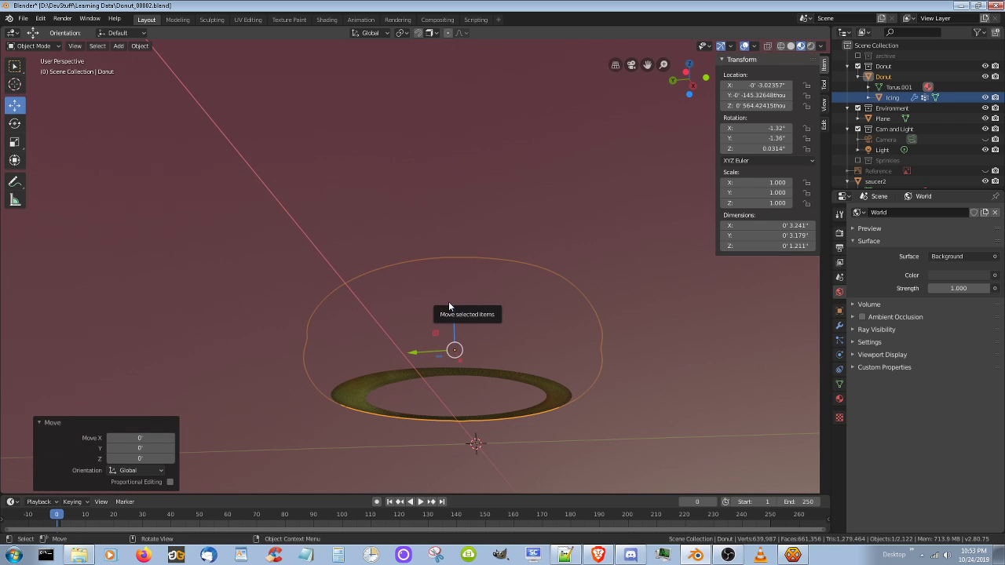
left_click_drag(453, 311, 450, 327)
middle_click_drag(474, 342, 492, 329)
- Zoom in and lower it -0'26.914thou along Z to 0'601.96657thou
scroll(483, 357, "up", 3)
scroll(492, 385, "up", 2)
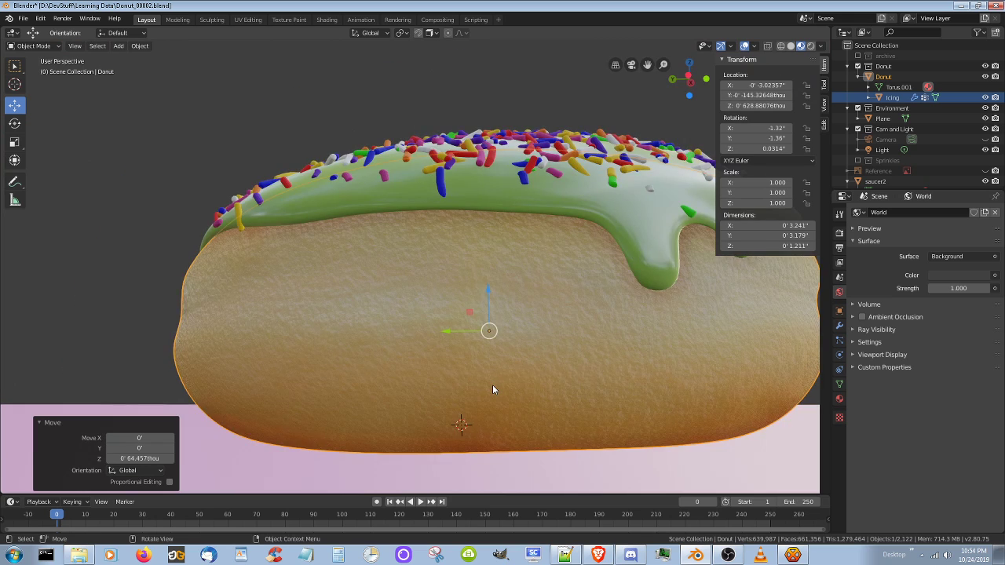
middle_click_drag(492, 384, 492, 384)
scroll(492, 383, "up", 2)
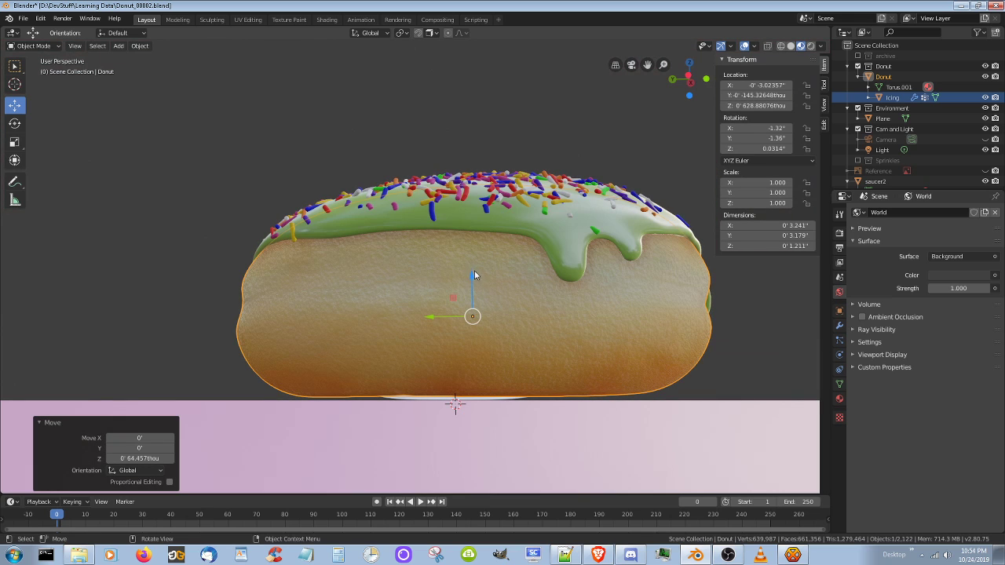
left_click_drag(474, 274, 496, 423)
middle_click_drag(495, 424, 492, 400)
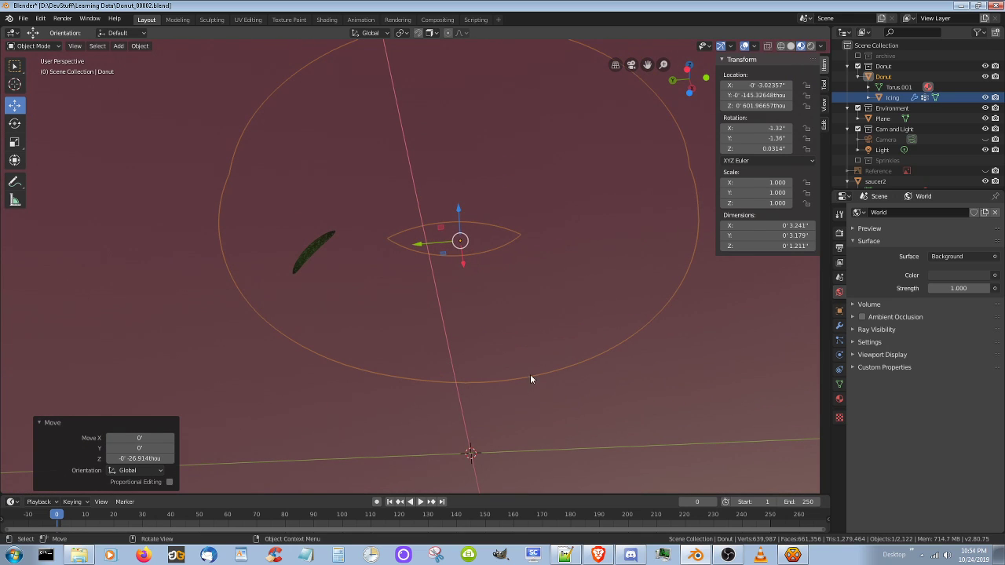
- Rotate the donut 0.339° about Z, then orbit to look down on it beside the cup and saucer
key("r")
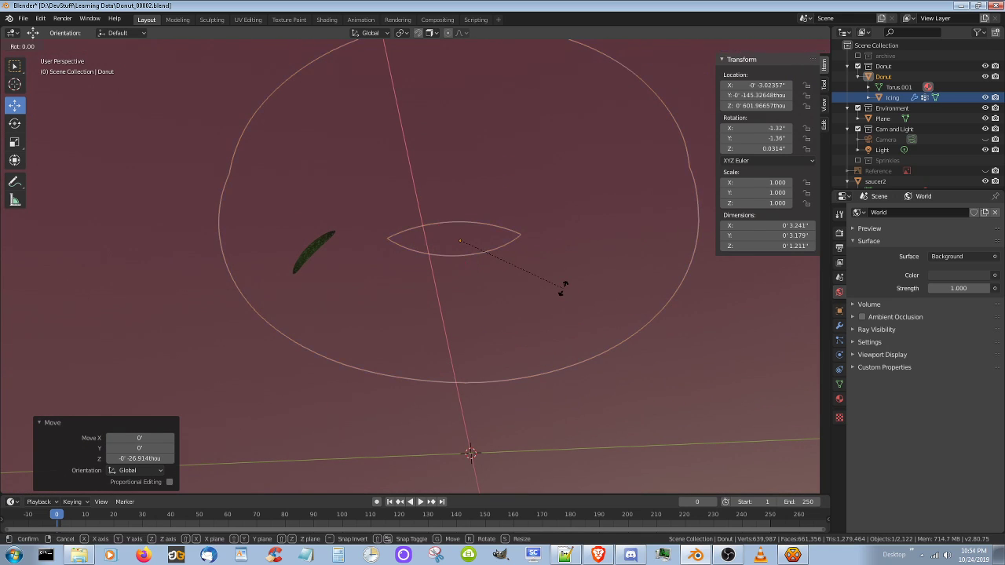
left_click(562, 287)
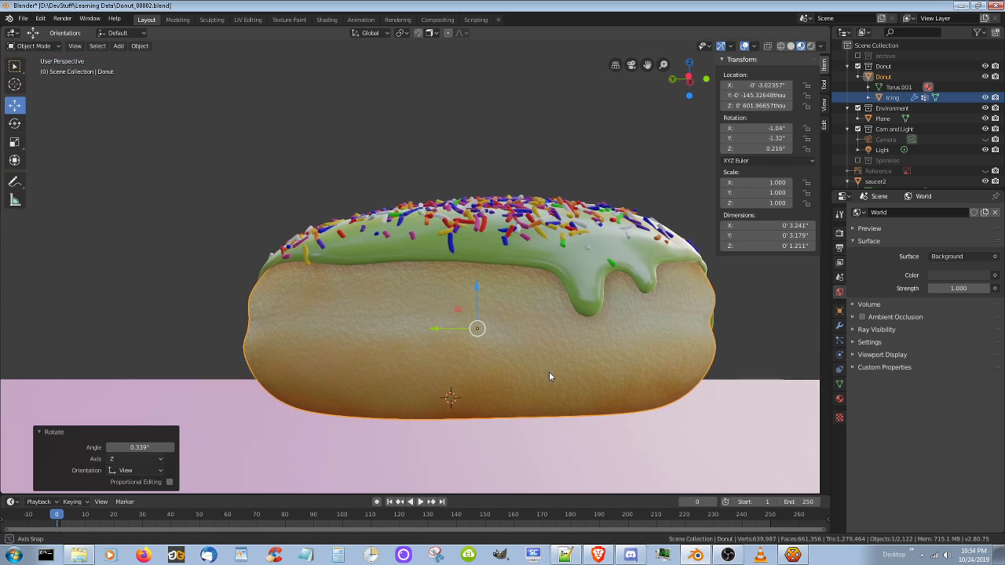
middle_click_drag(549, 372, 547, 366)
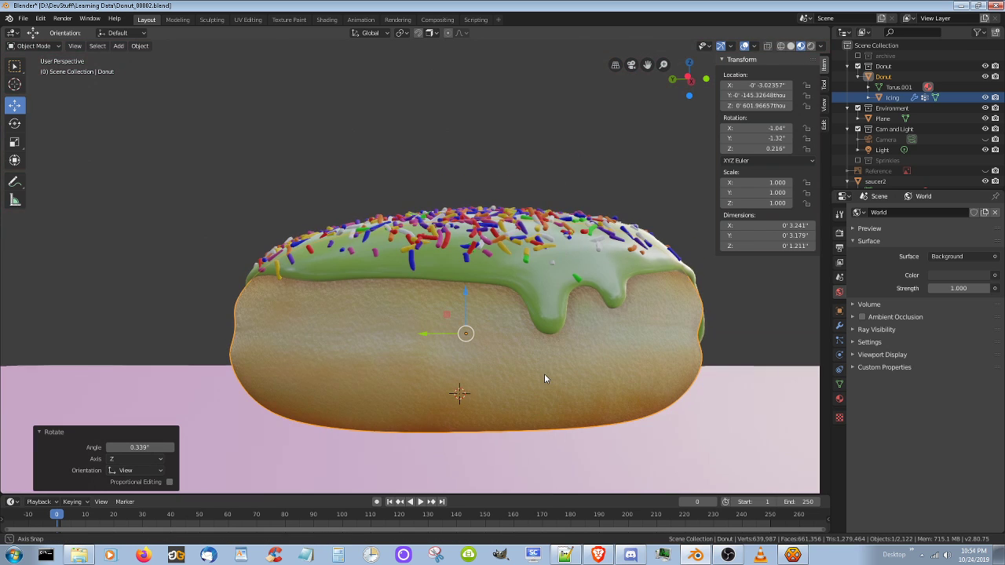
middle_click_drag(616, 366, 814, 102)
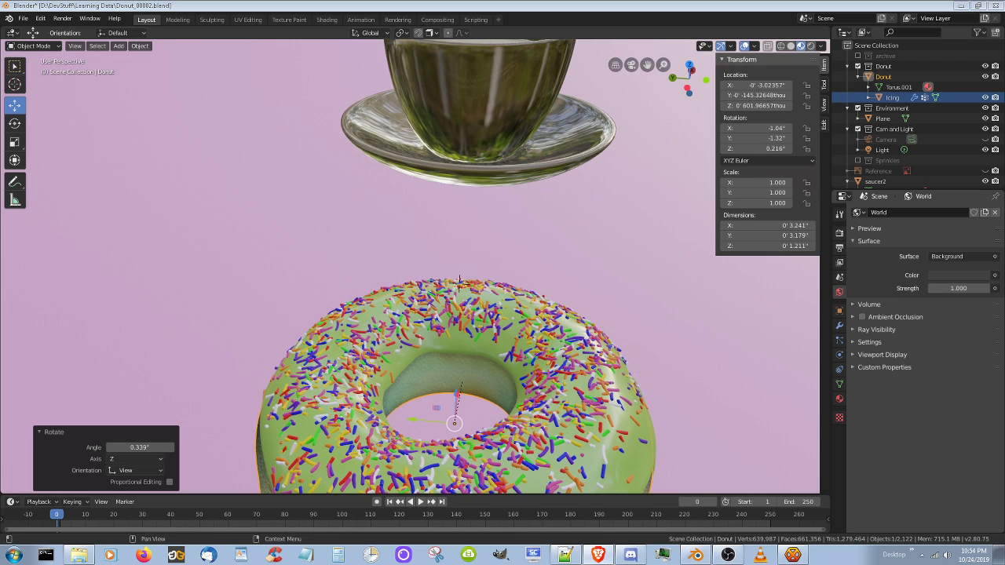
key("alt+Tab")
key("alt+Tab")
key("alt+Tab")
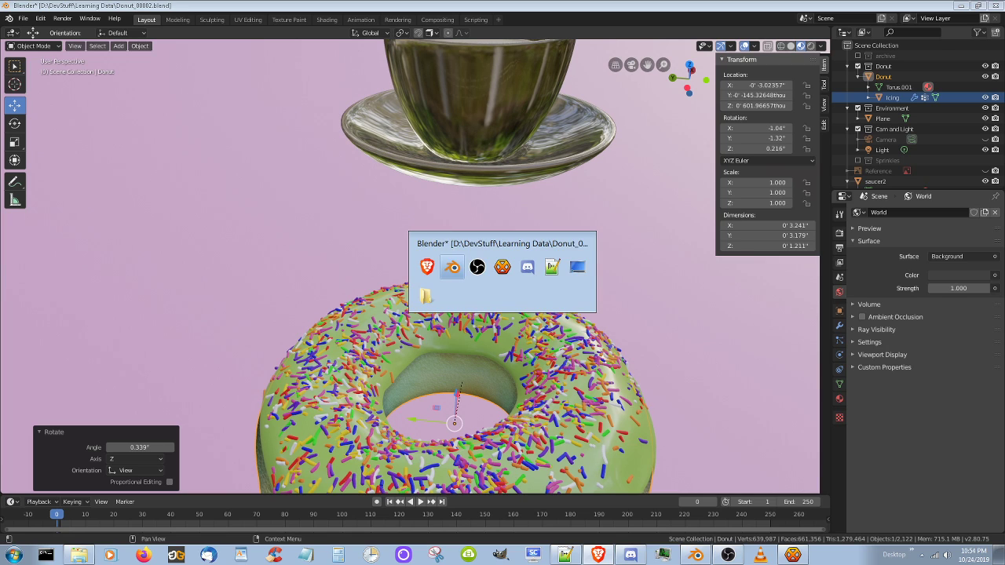
key("alt+Tab")
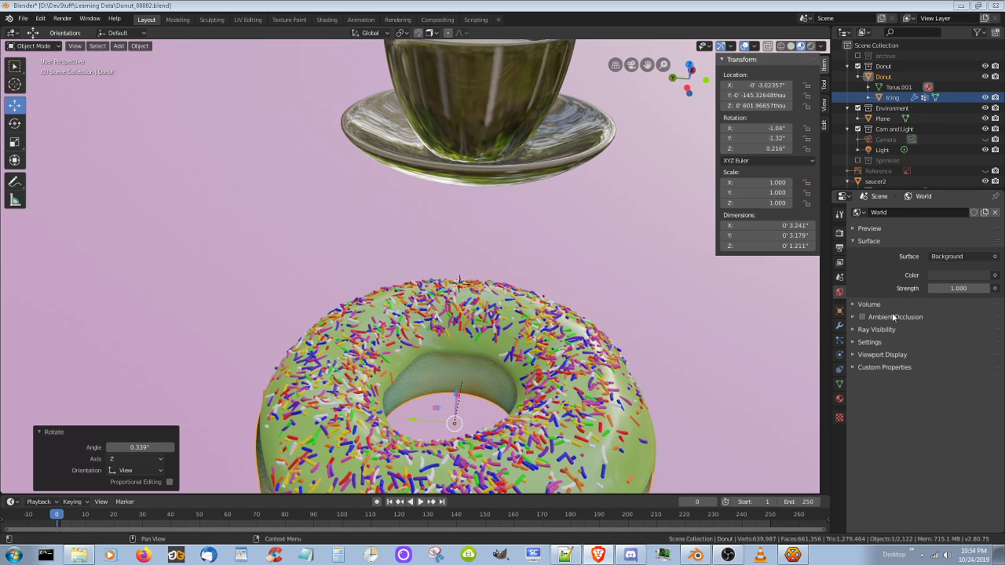
- Switch to Solid shading and orbit and zoom out to frame the donut, cup and saucer
left_click(790, 45)
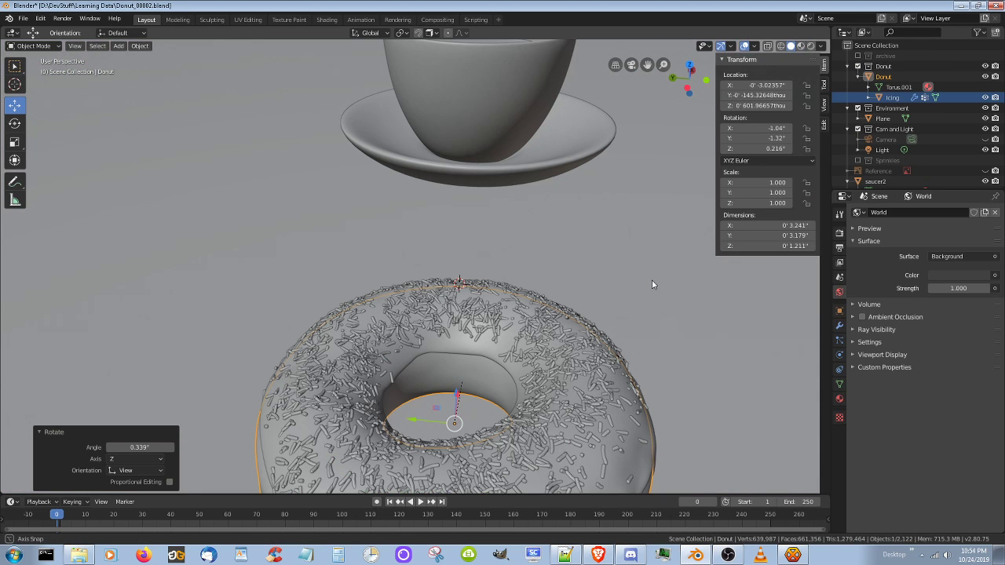
middle_click_drag(652, 284, 621, 280)
scroll(601, 274, "down", 4)
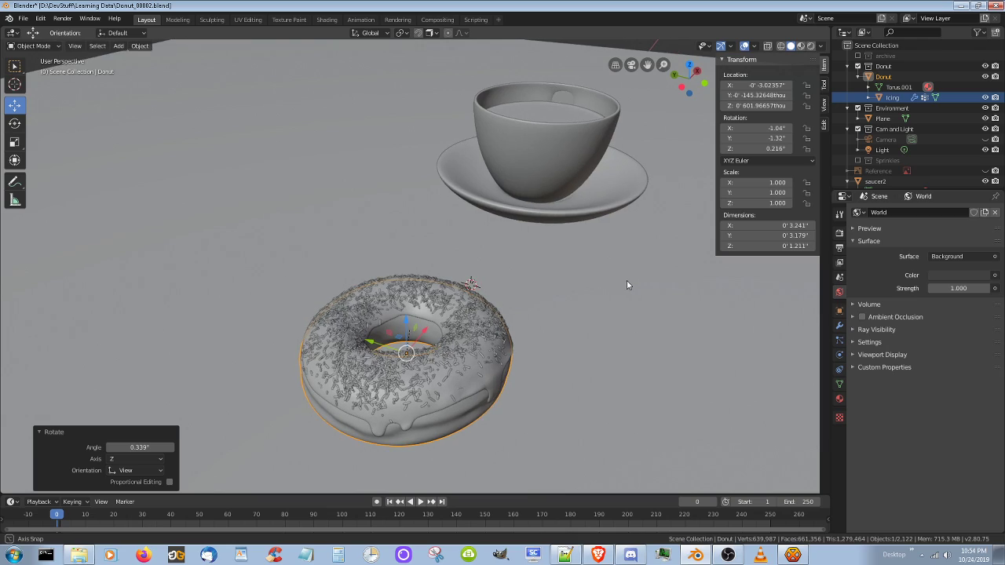
middle_click_drag(626, 285, 649, 279)
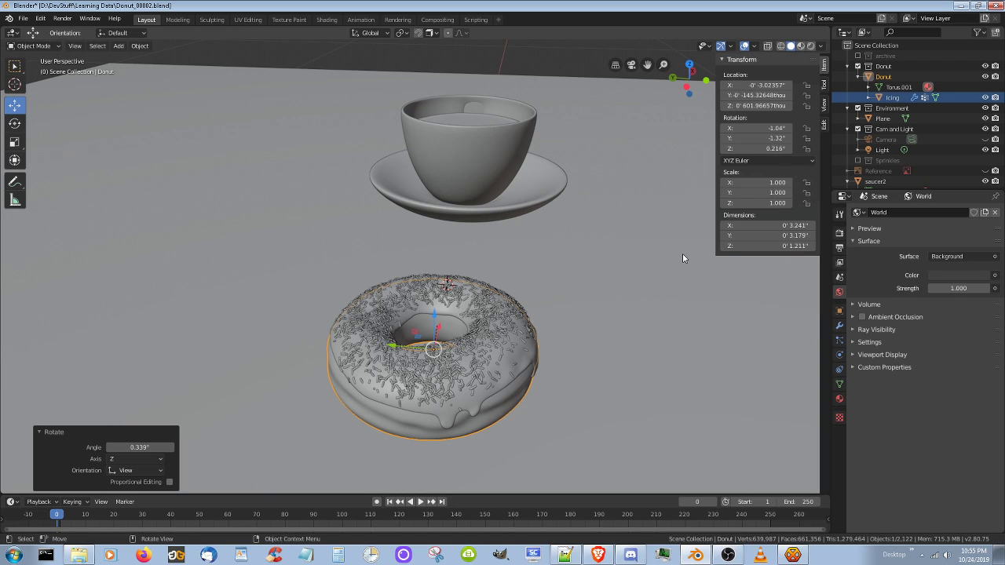
- Apply the donut's rotation so it reads 0° on all axes, then orbit to a low angle
key("ctrl+a")
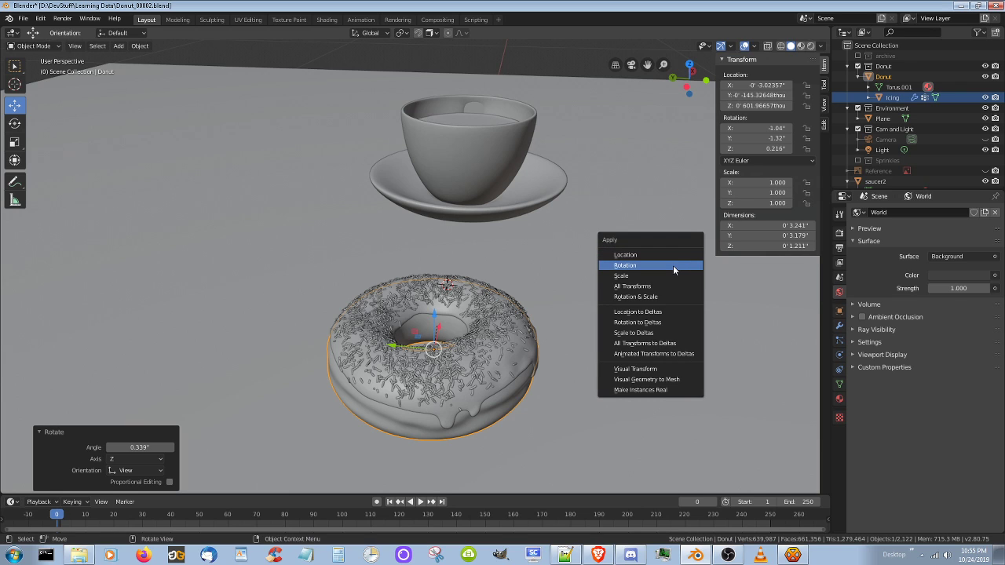
left_click(673, 265)
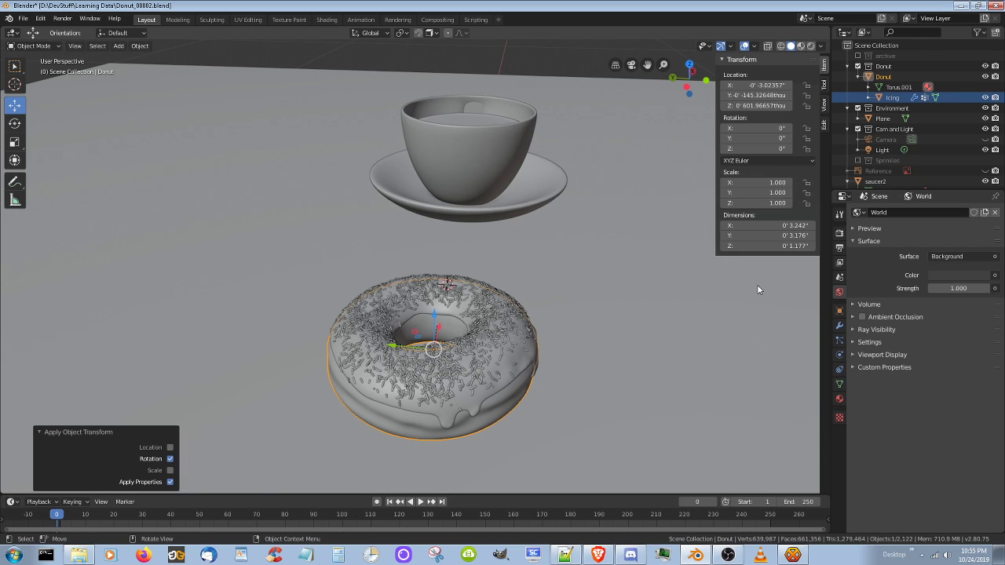
middle_click_drag(638, 320, 590, 334)
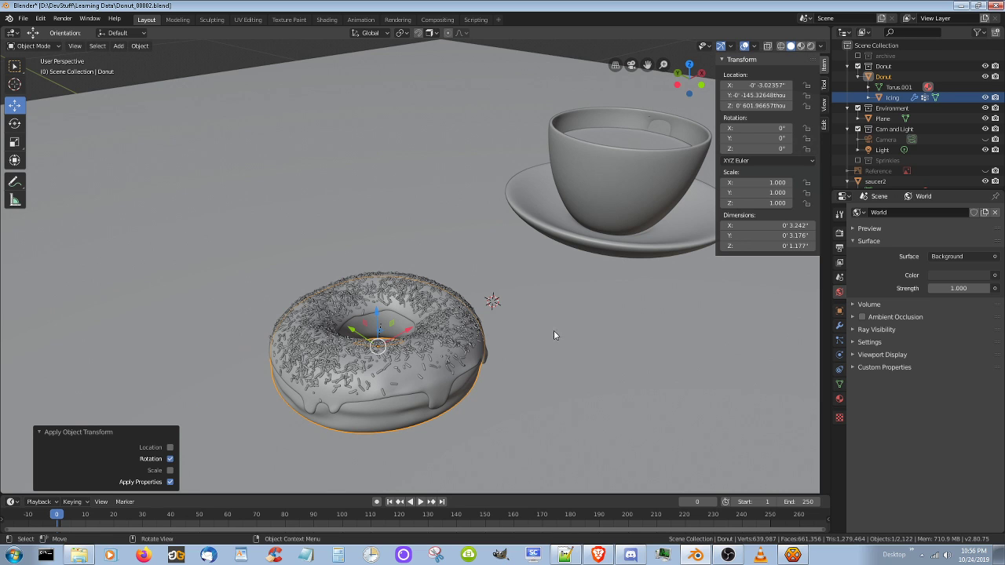
mouse_move(581, 325)
middle_mouse_down()
mouse_move(515, 296)
mouse_move(568, 358)
mouse_move(574, 347)
mouse_move(540, 341)
mouse_move(561, 360)
mouse_move(644, 351)
mouse_move(560, 339)
mouse_move(586, 334)
mouse_move(573, 333)
middle_mouse_up()
scroll(573, 332, "up", 4)
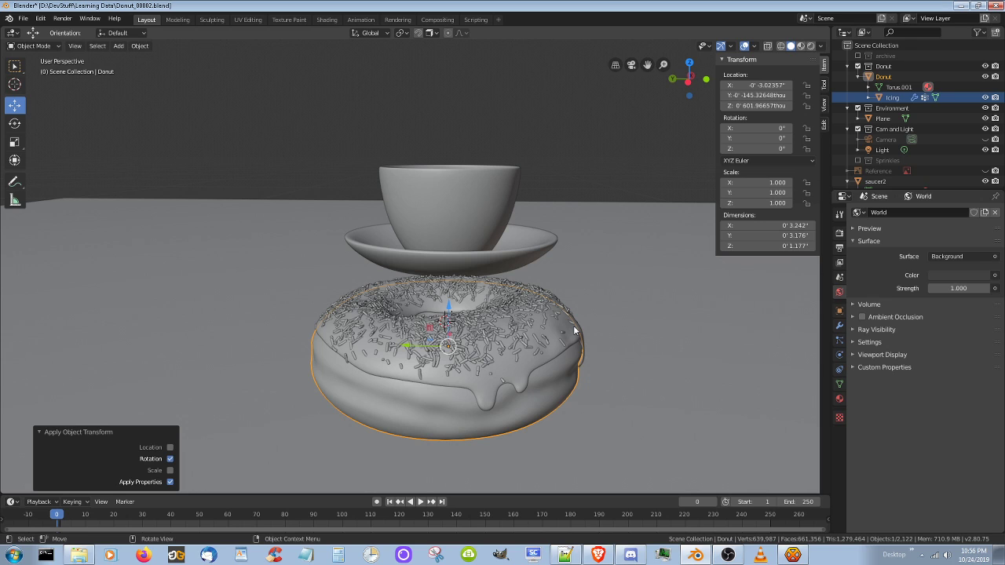
- Apply scale to the icing and to the donut body
left_click(550, 360)
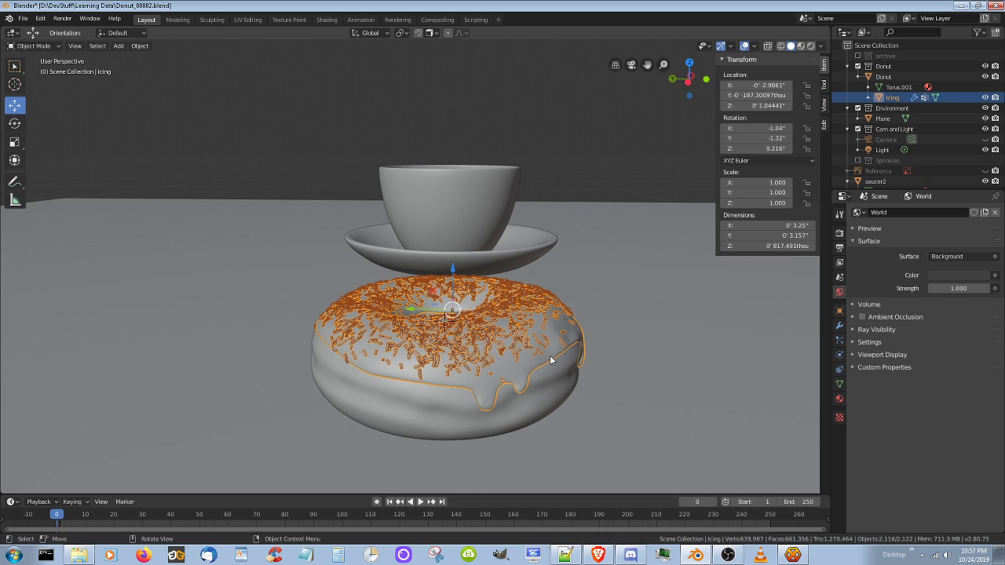
key("ctrl+a")
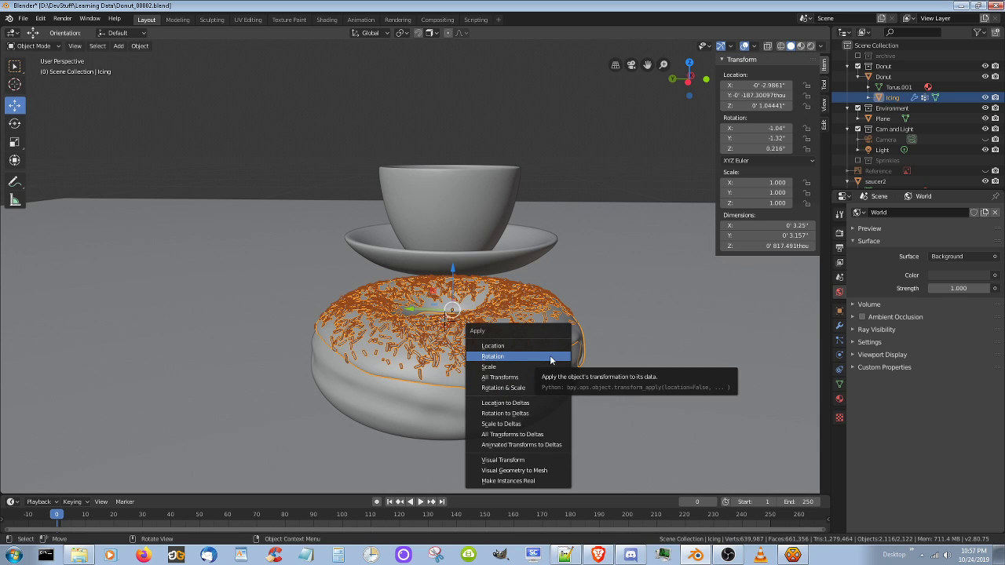
left_click(546, 372)
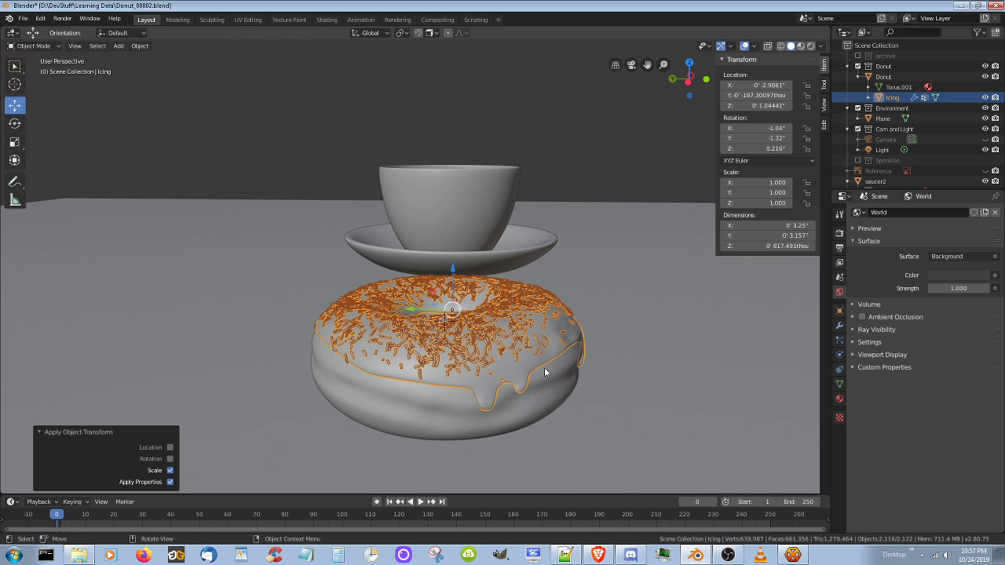
left_click(536, 386)
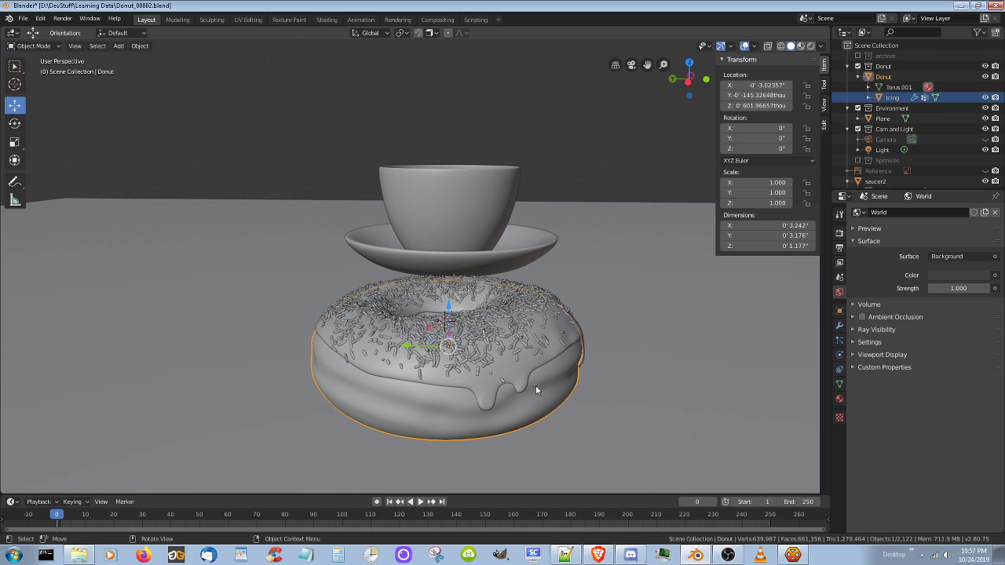
key("ctrl+a")
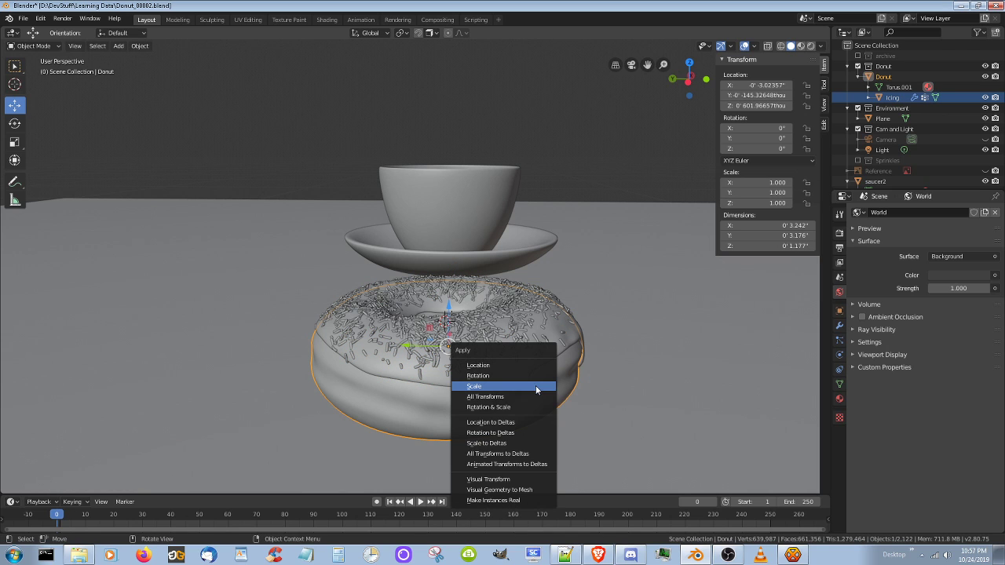
left_click(536, 387)
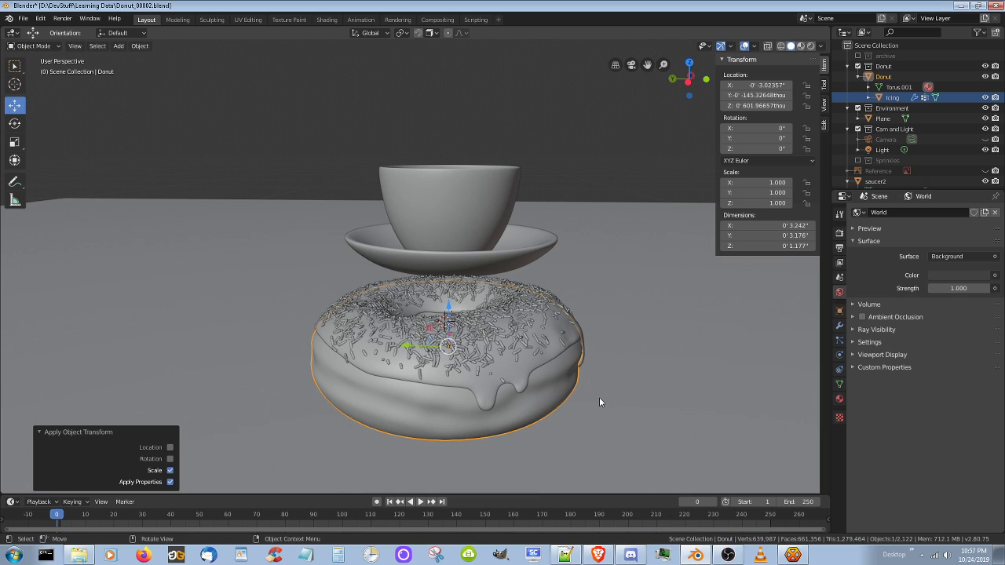
- Apply all transforms to the saucer and to the cup
left_click(518, 360)
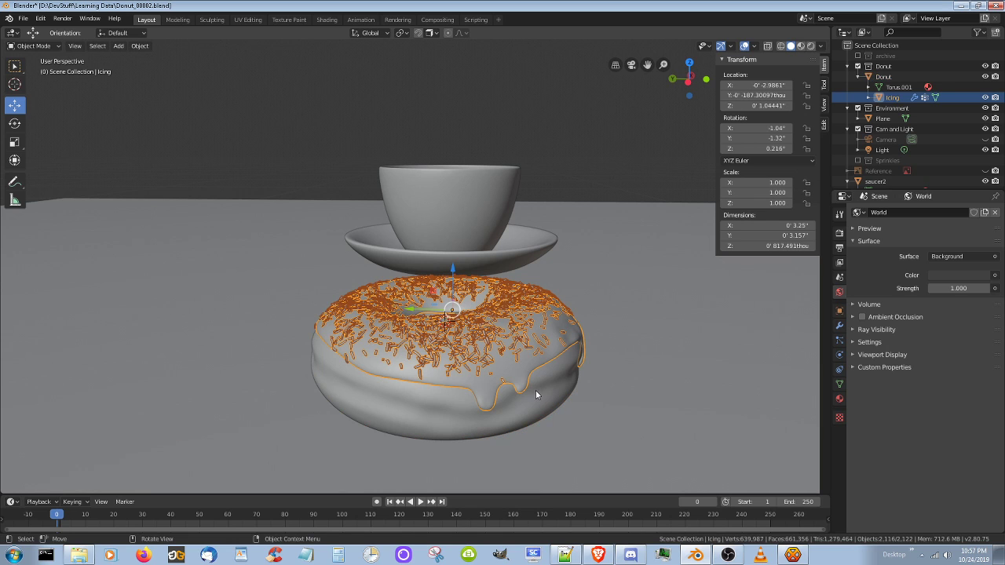
left_click(533, 389)
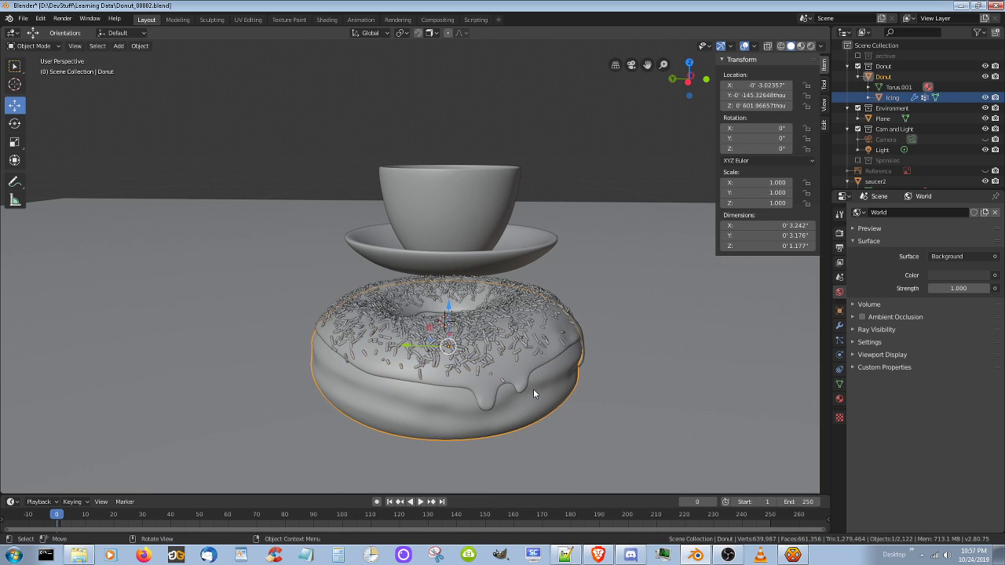
left_click(487, 265)
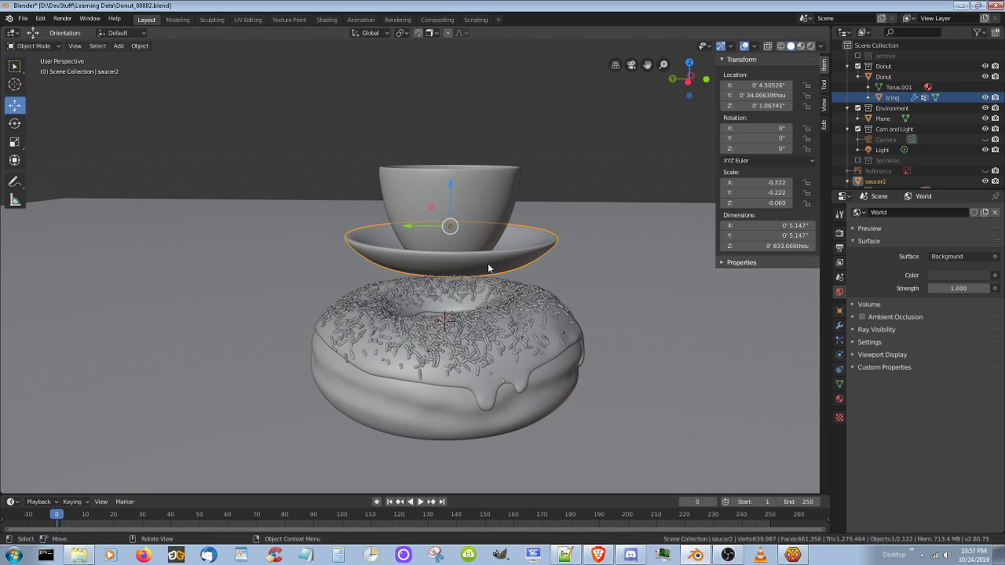
key("ctrl+a")
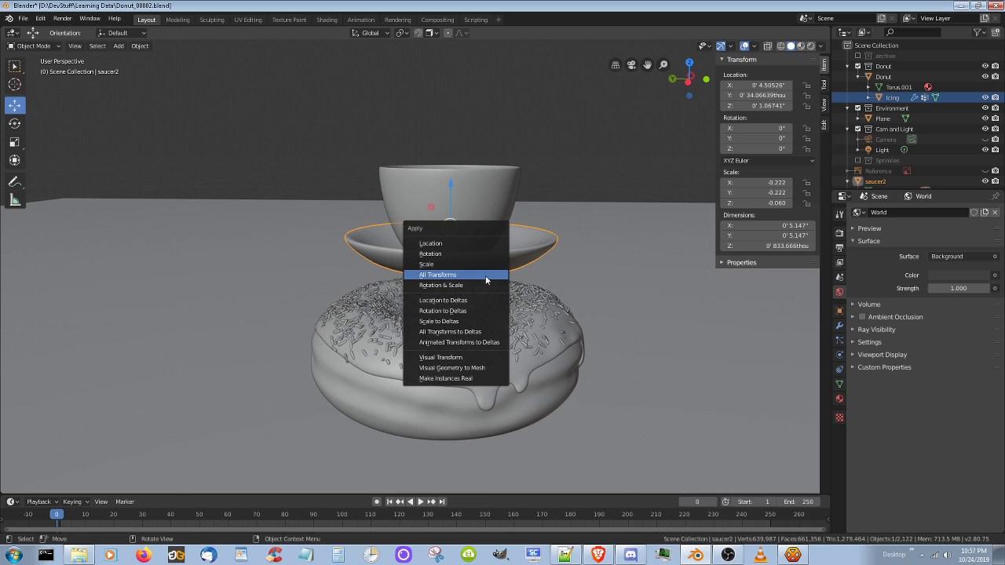
left_click(485, 276)
left_click(487, 190)
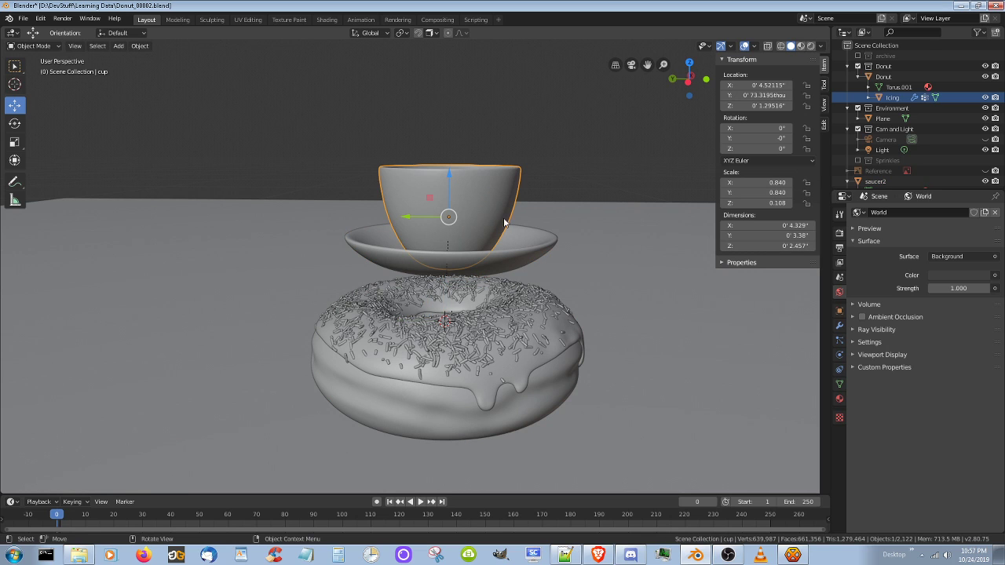
key("ctrl+a")
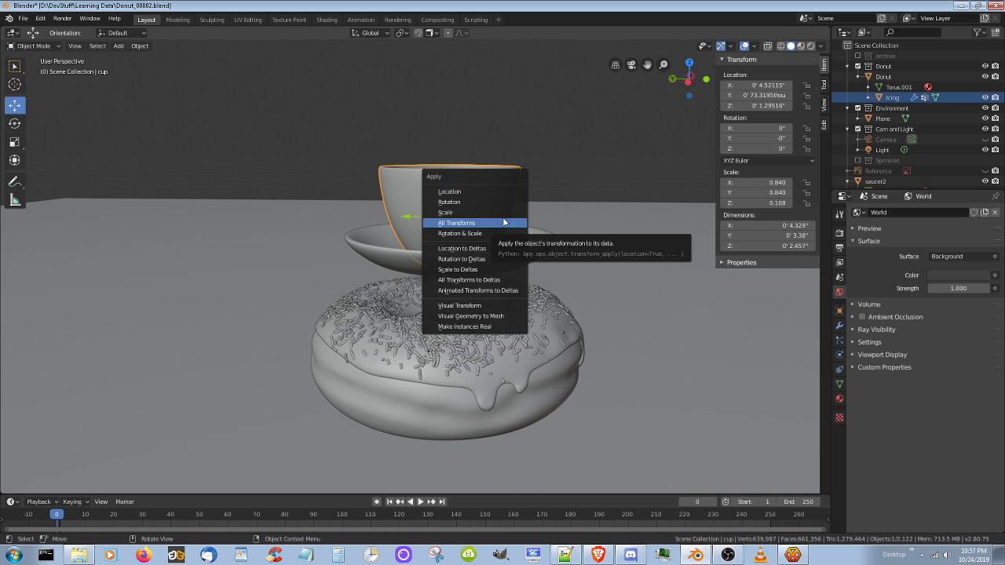
left_click(496, 225)
- Apply all transforms to the liquid inside the cup, resetting it to location 0 and scale 1
middle_click_drag(512, 249, 502, 122)
left_click(486, 91)
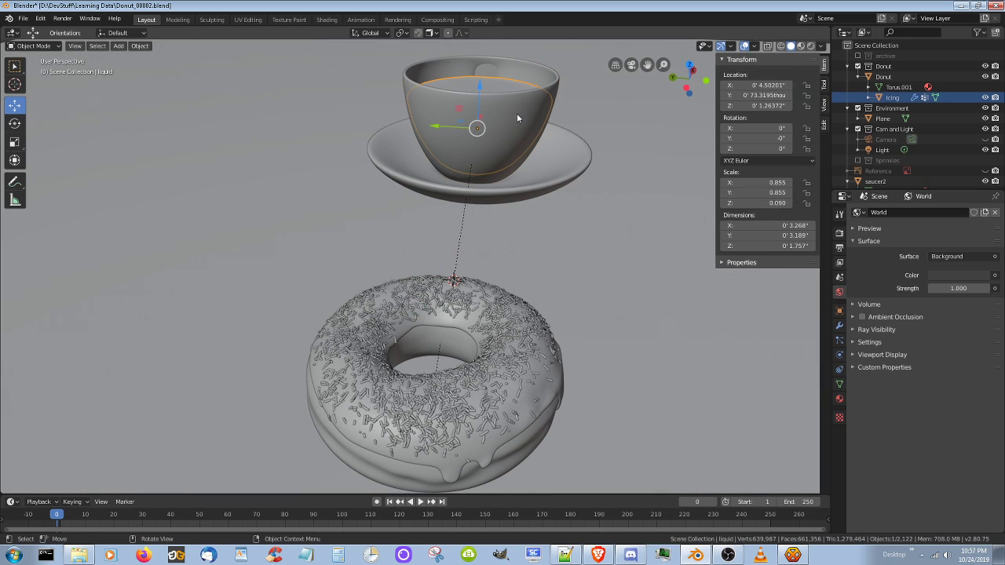
key("ctrl+a")
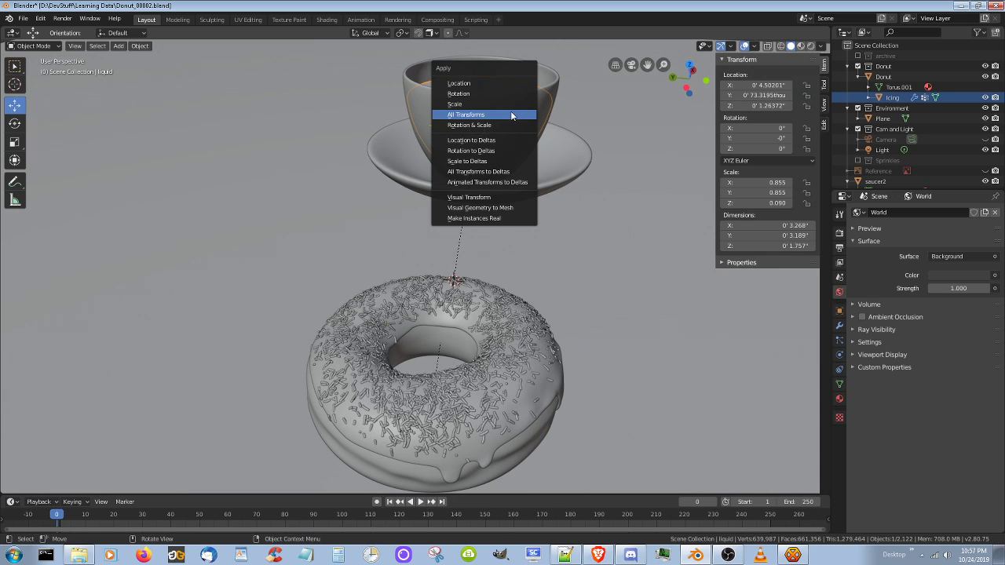
left_click(511, 115)
middle_click_drag(560, 308, 596, 305)
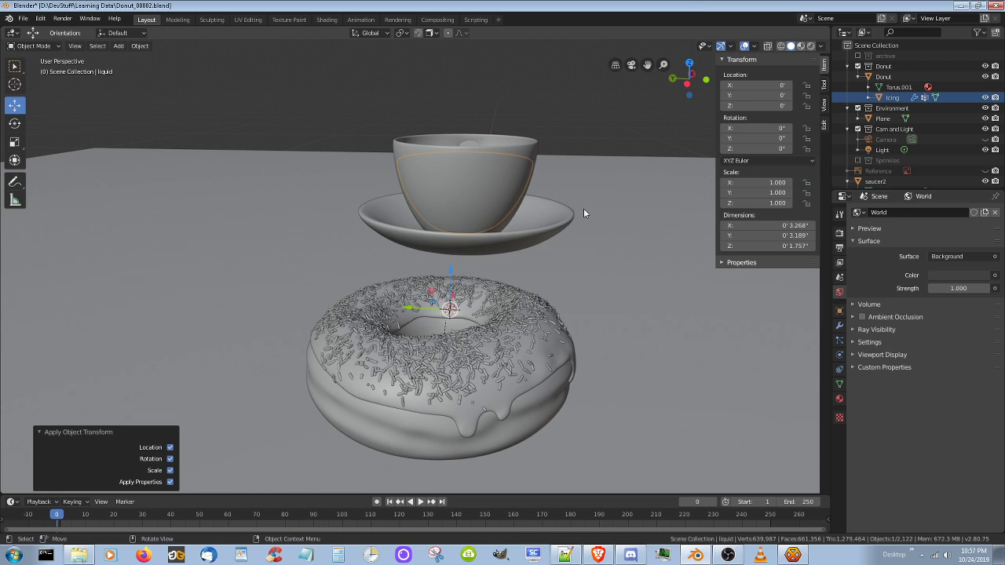
- Save the file with Ctrl+S, then split the viewport into left and right 3D views
key("ctrl+s")
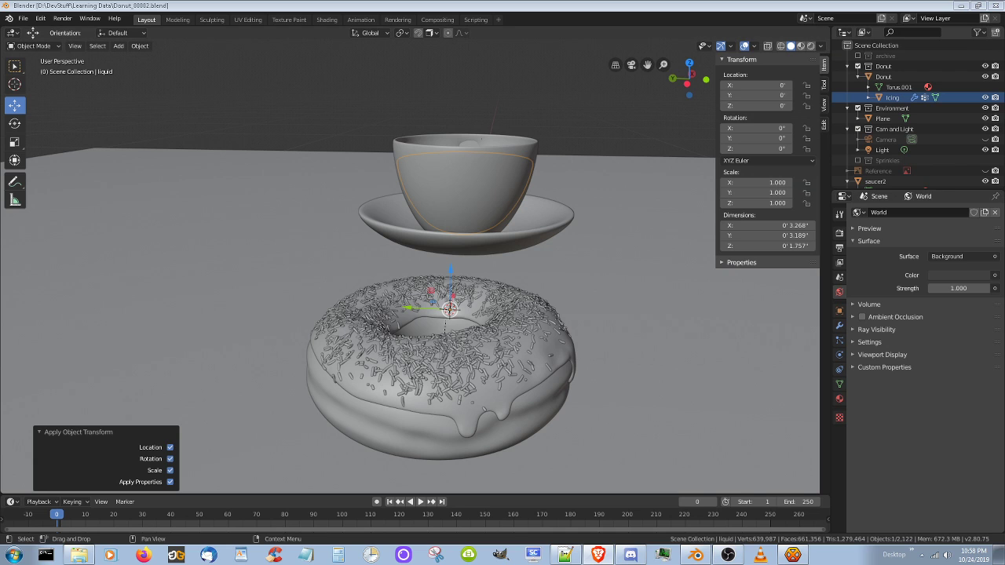
left_click_drag(817, 28, 444, 71)
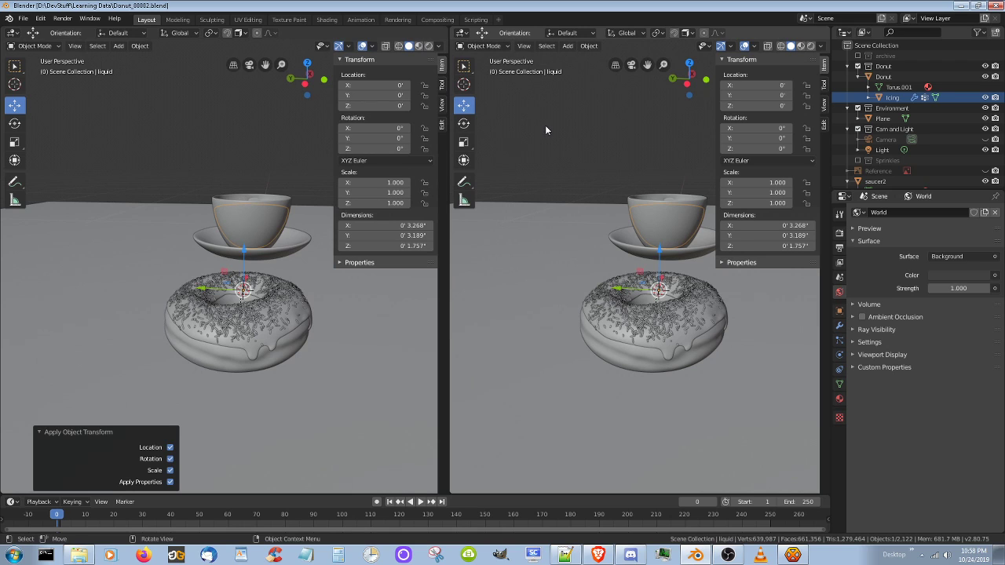
- Deselect all, set the right view to top view, and aim the left camera view at cup and donut
key("alt+a")
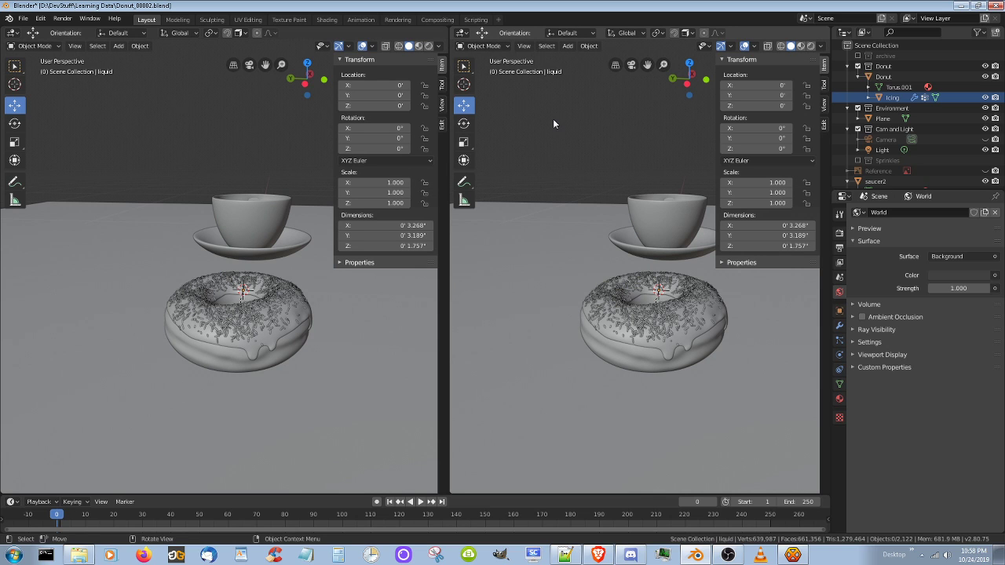
key("KP_7")
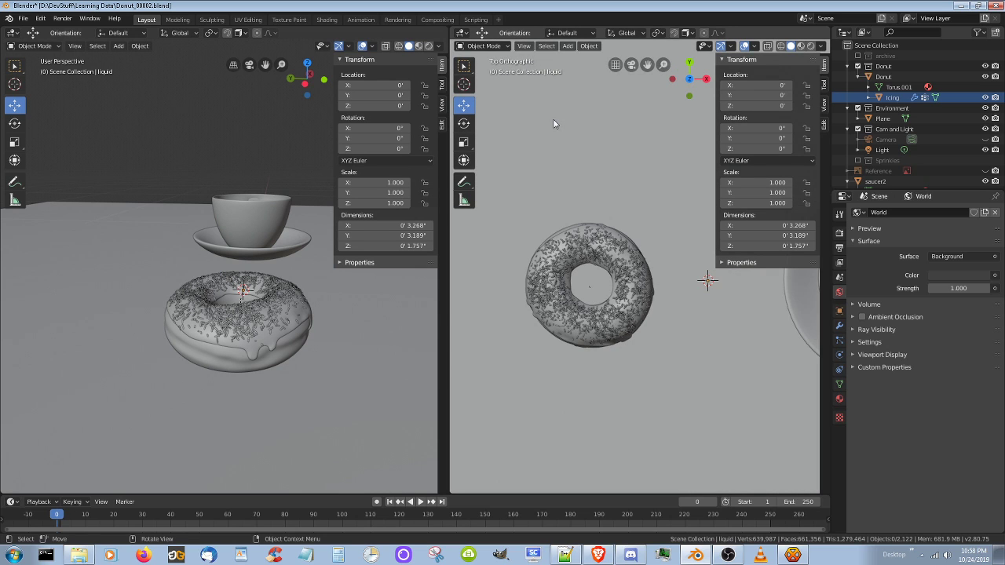
scroll(552, 130, "down", 8)
scroll(552, 138, "down", 3)
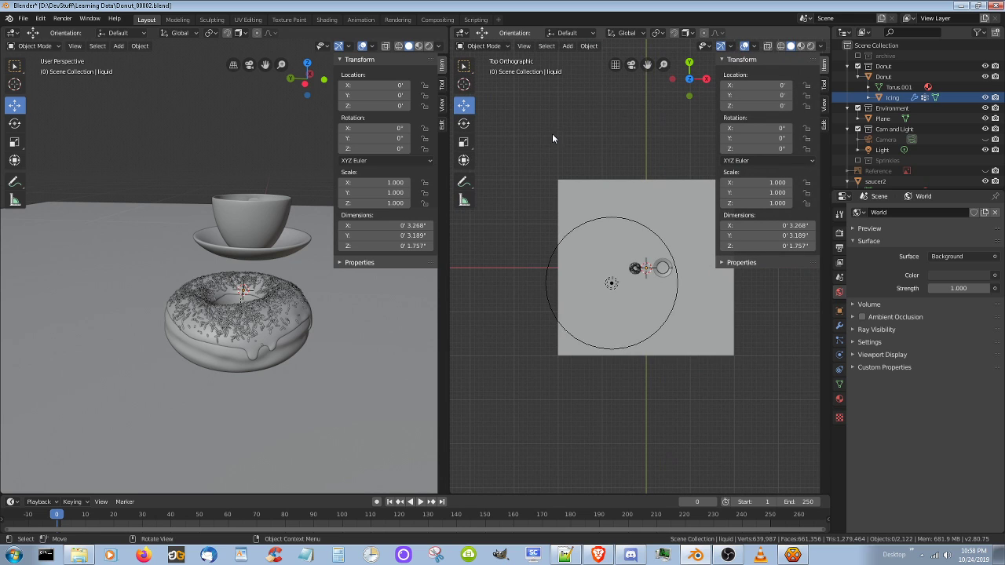
scroll(695, 275, "up", 4)
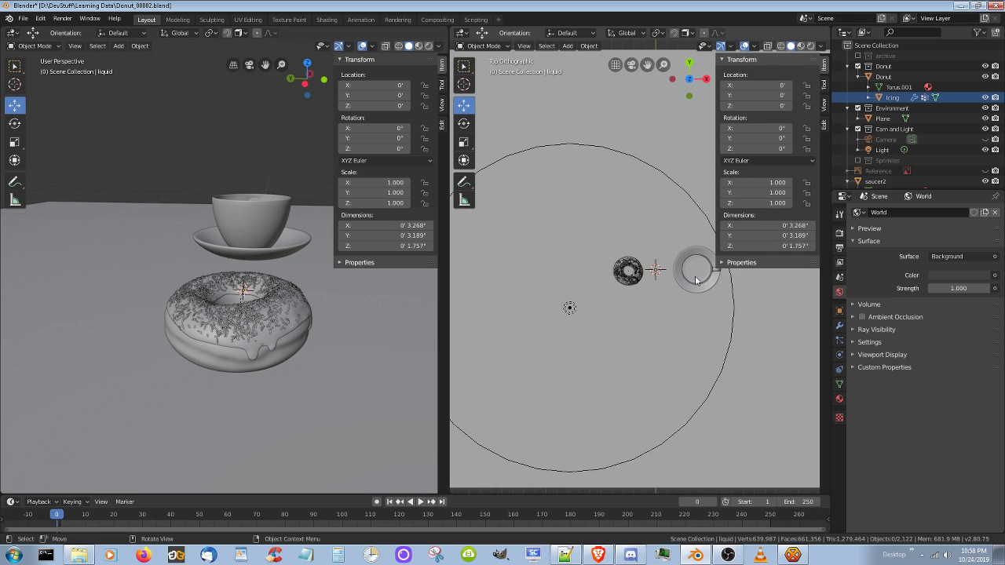
scroll(694, 280, "down", 1)
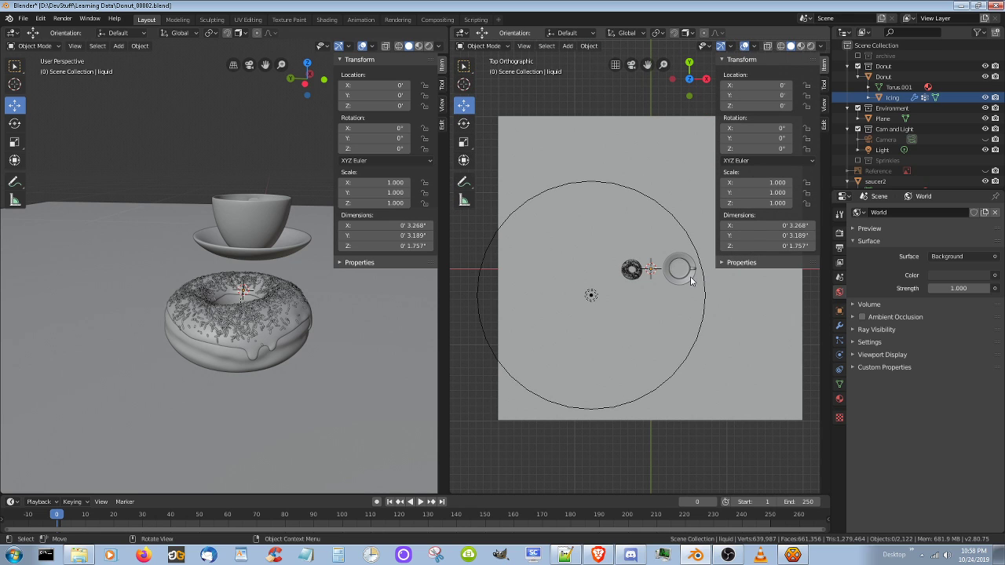
scroll(677, 291, "down", 2)
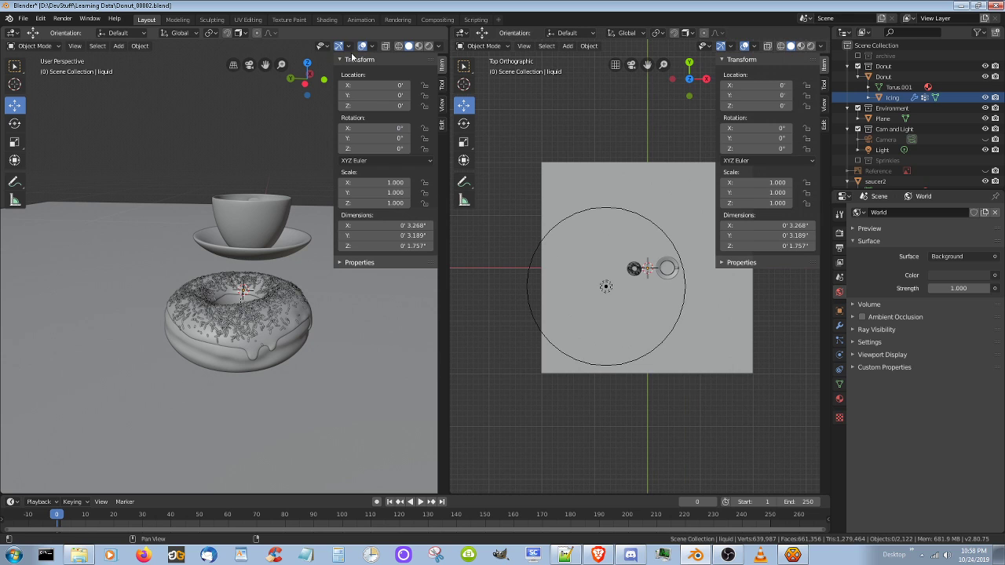
left_click(255, 69)
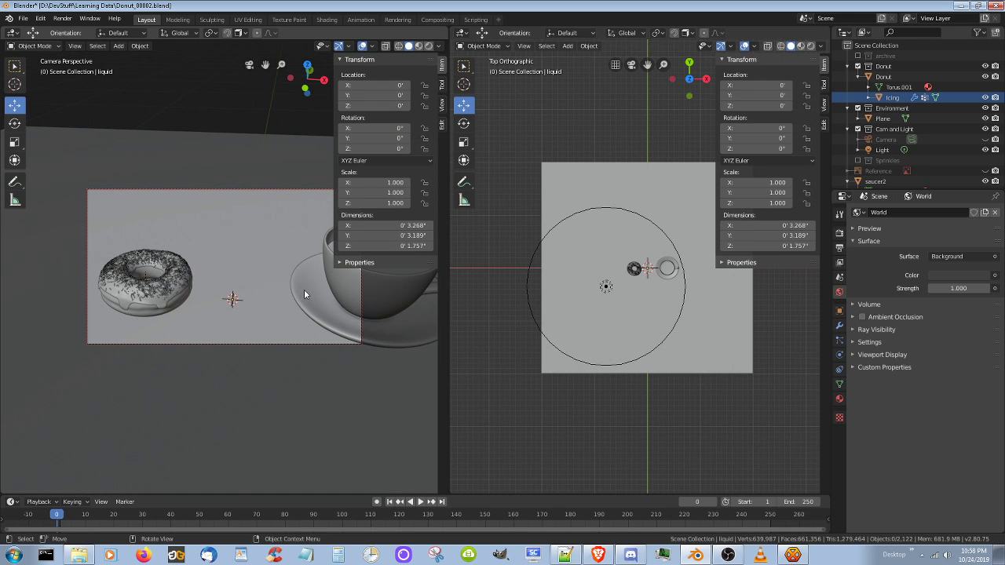
middle_click_drag(252, 296, 366, 280)
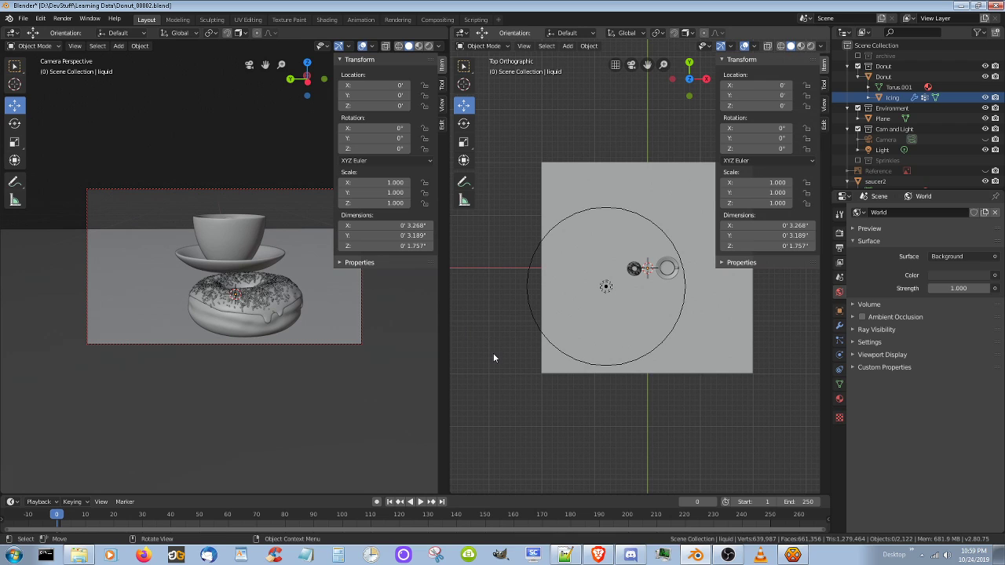
- Slide the ground plane along X to 1' 2.391"
left_click(692, 329)
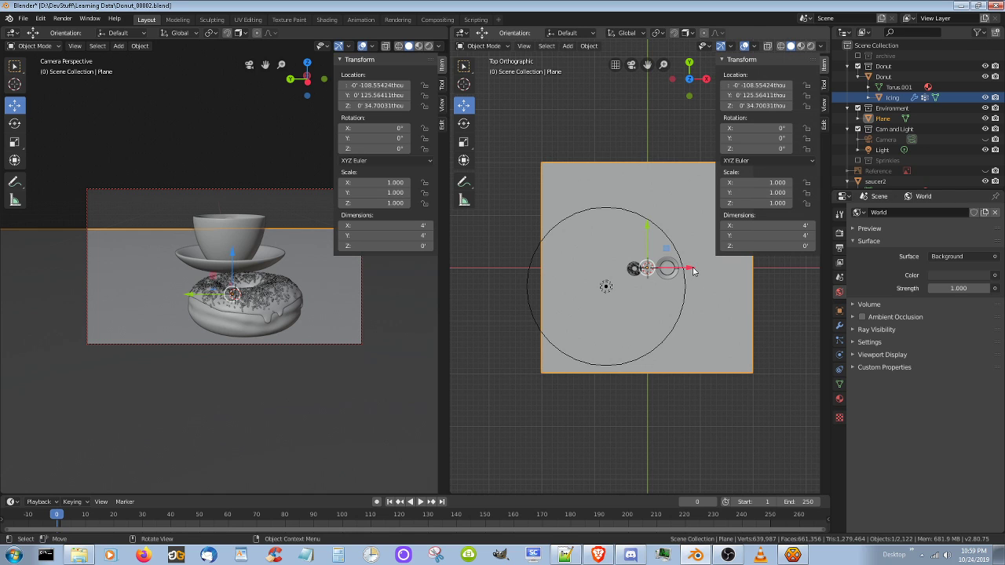
left_click_drag(694, 271, 766, 281)
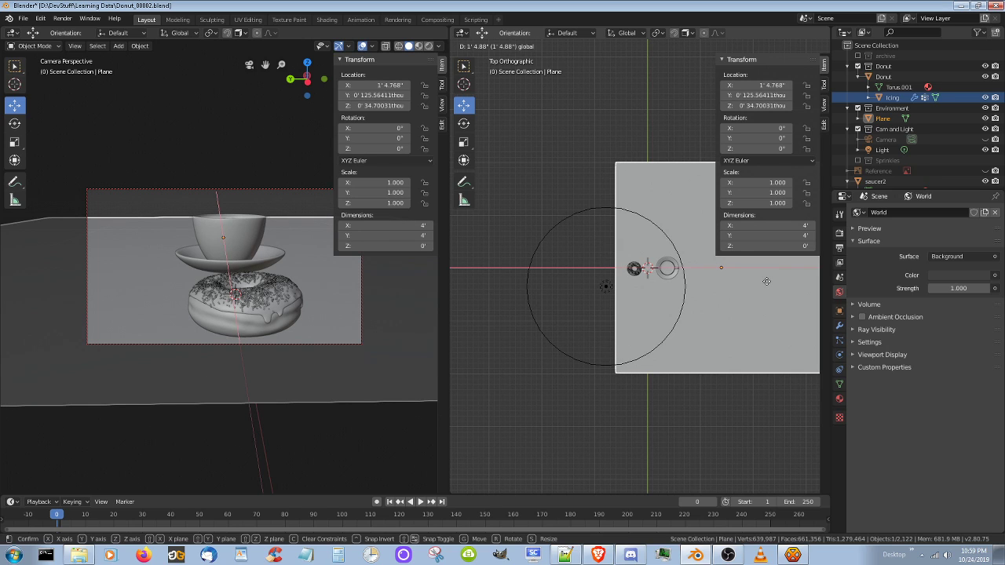
left_click_drag(766, 281, 754, 289)
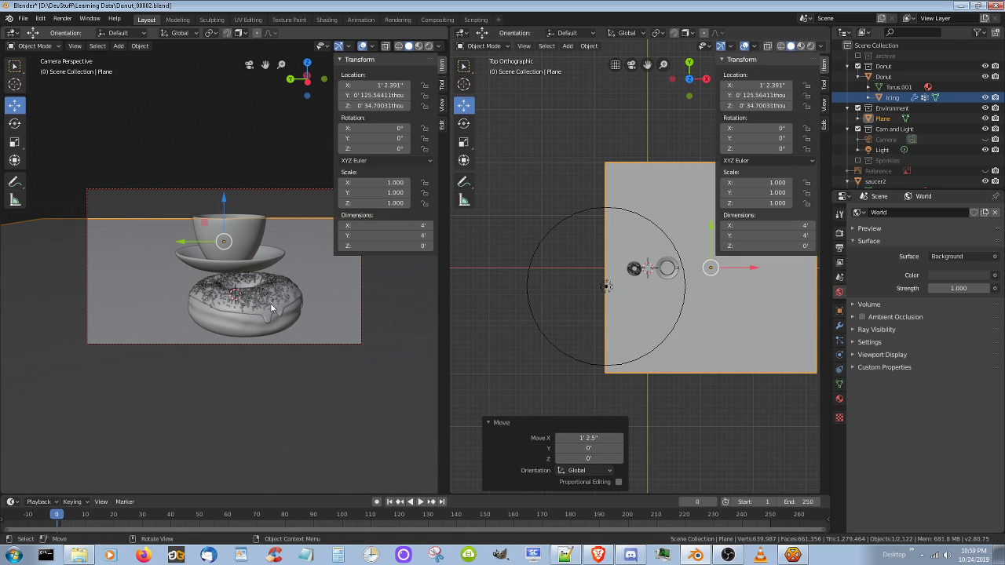
scroll(275, 325, "up", 5)
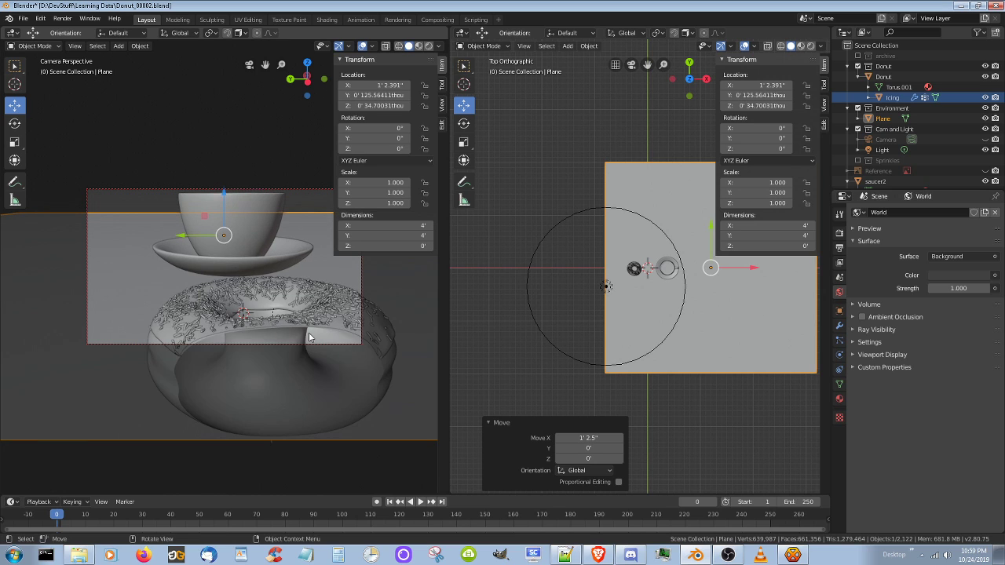
scroll(309, 334, "down", 5)
scroll(309, 336, "up", 4)
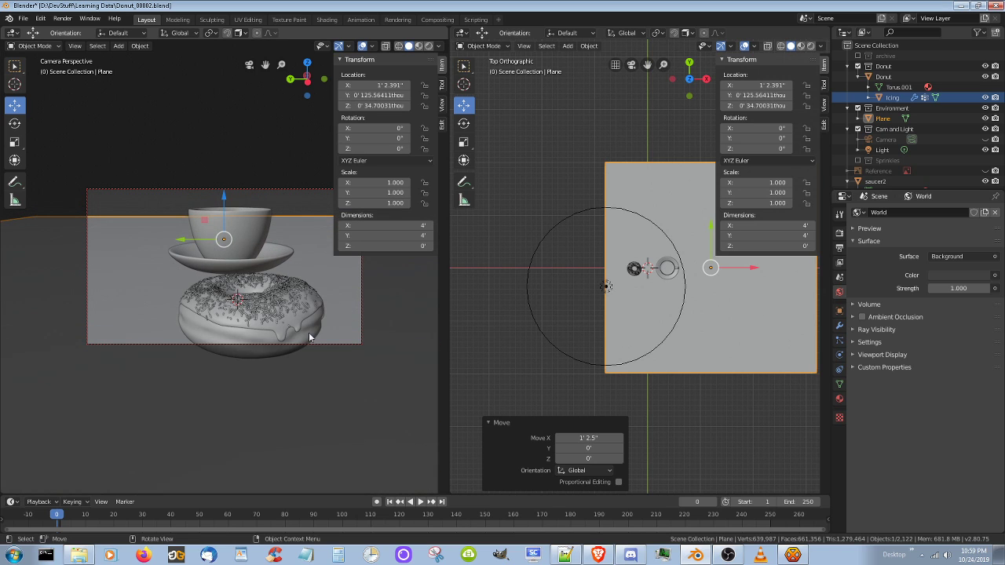
- Try a different Clip Start in the sidebar View settings, undo it, and zoom the camera view
left_click(442, 106)
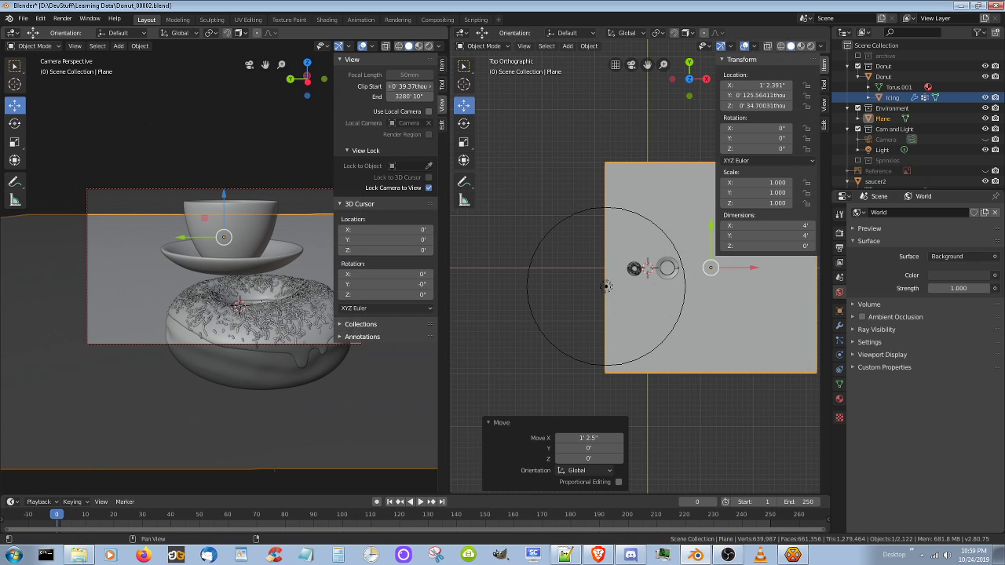
left_click_drag(408, 86, 424, 86)
key("ctrl+z")
scroll(305, 361, "down", 2)
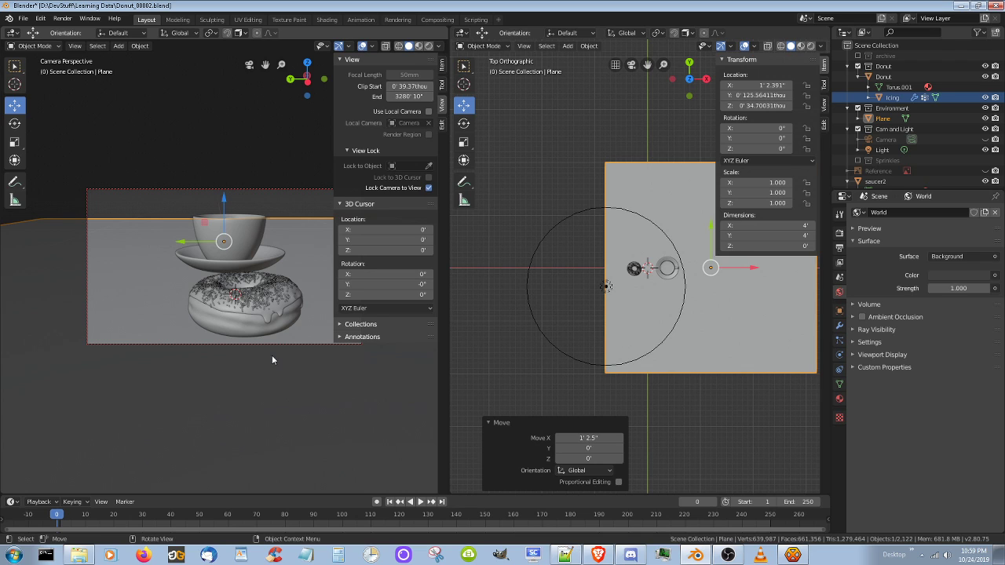
scroll(272, 359, "up", 2)
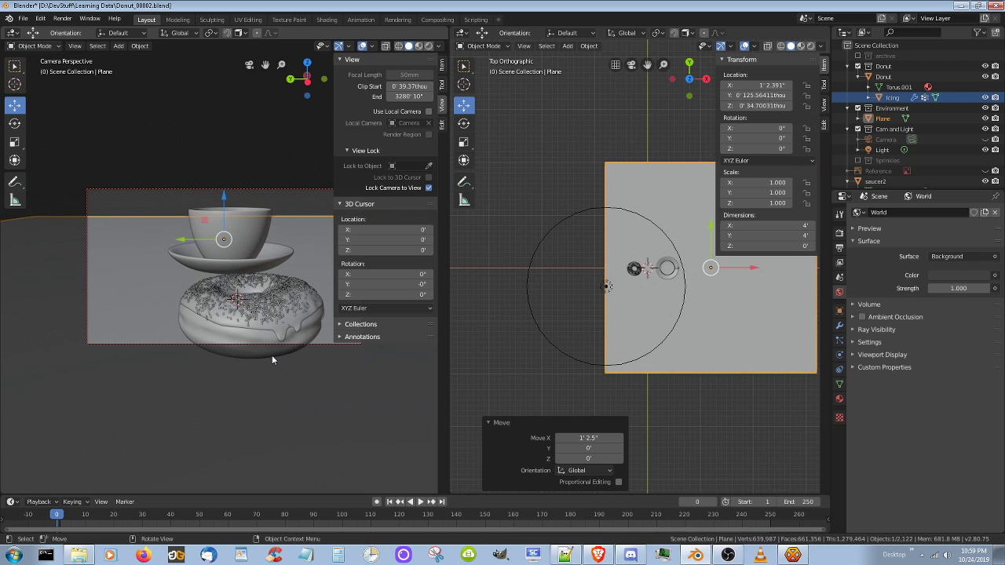
scroll(272, 359, "down", 1)
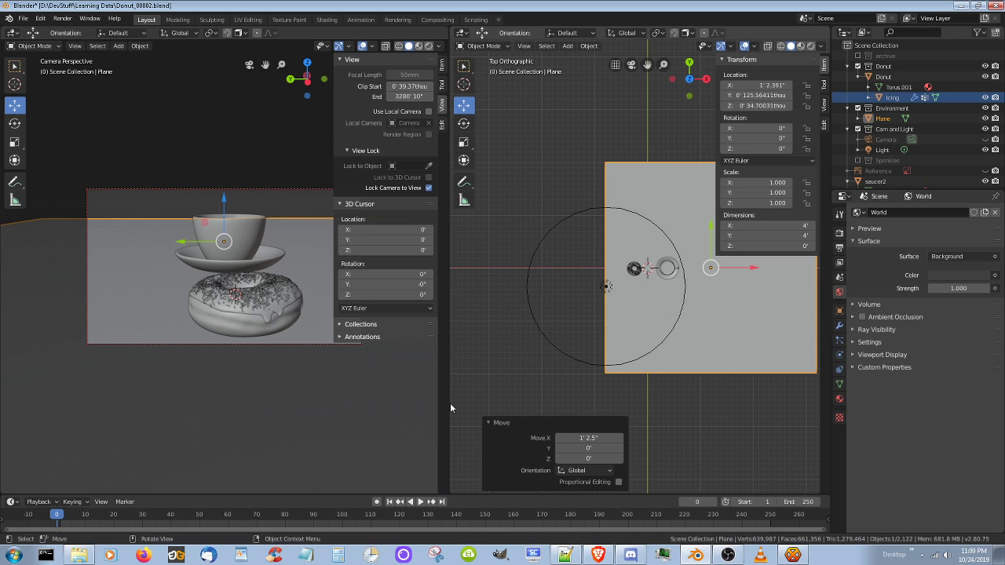
- Widen the camera viewport, then unhide the Camera in the Outliner and select it
left_click_drag(446, 403, 557, 420)
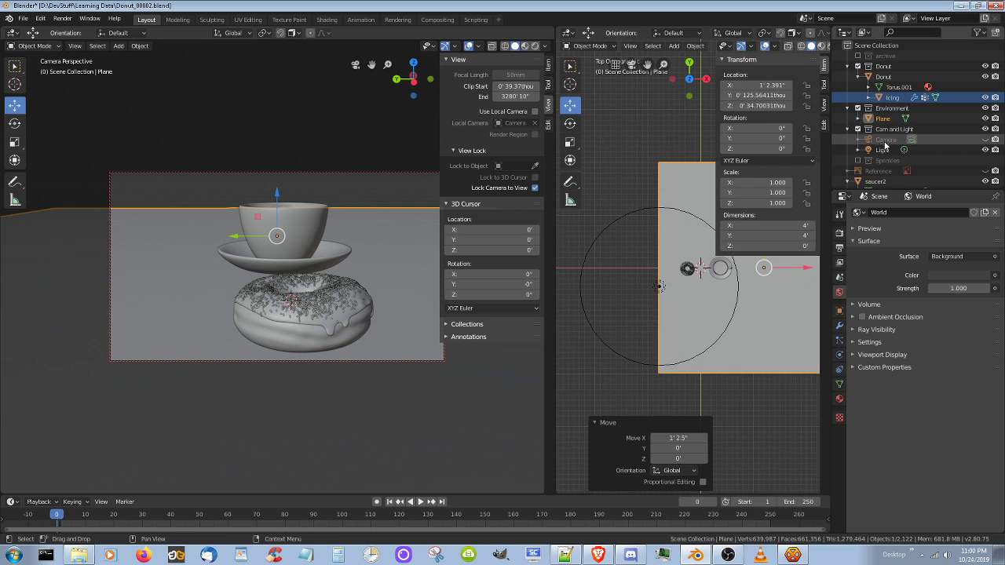
left_click(985, 140)
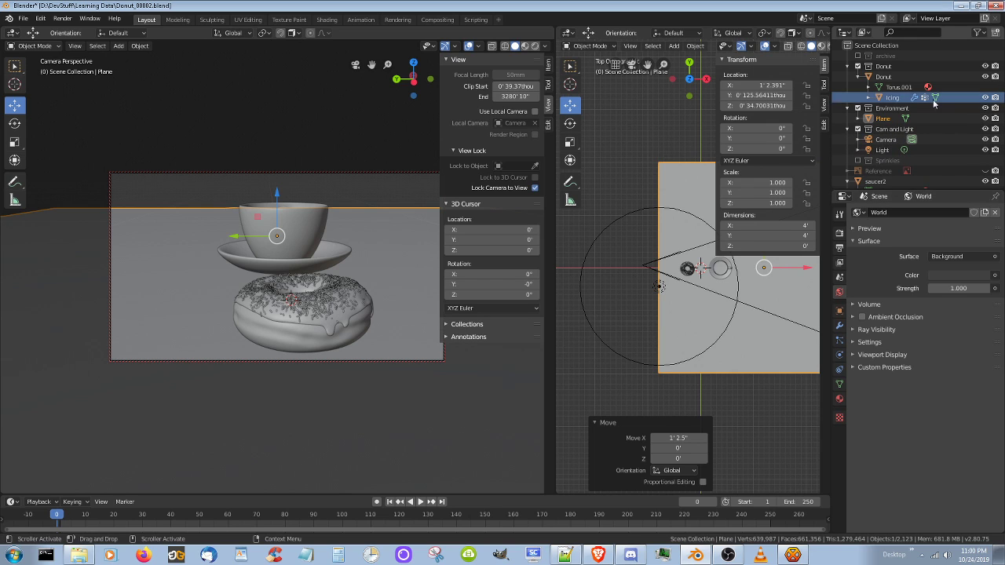
left_click(884, 140)
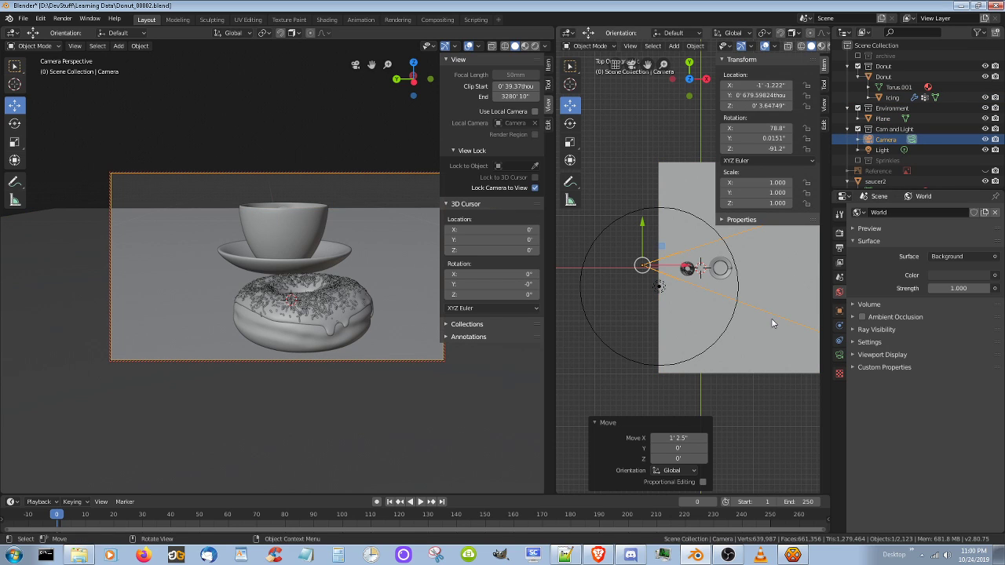
- Slide the ground plane left along X and move the donut body 2.209" along Y beside the cup
left_click(735, 365)
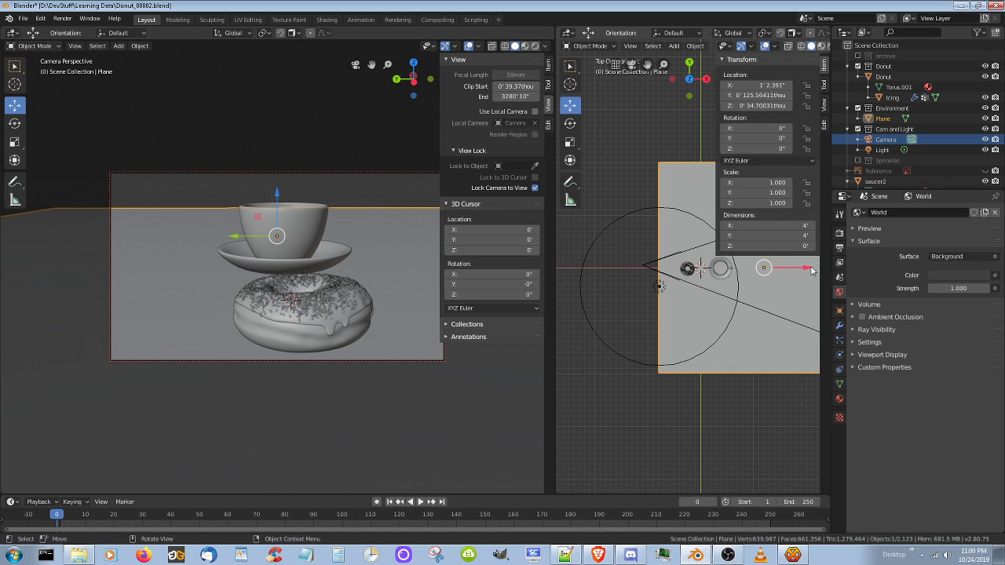
left_click_drag(811, 271, 698, 276)
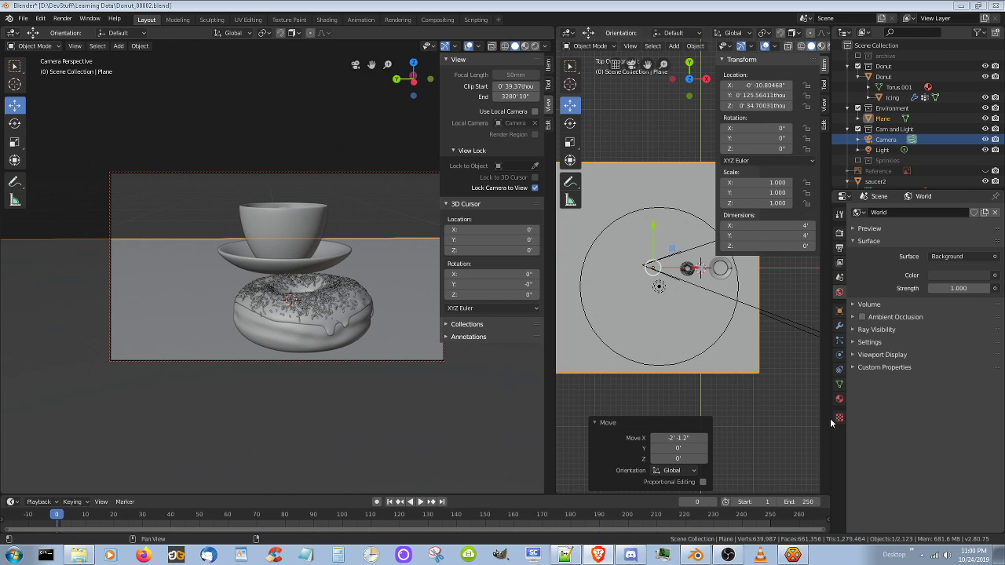
left_click(350, 316)
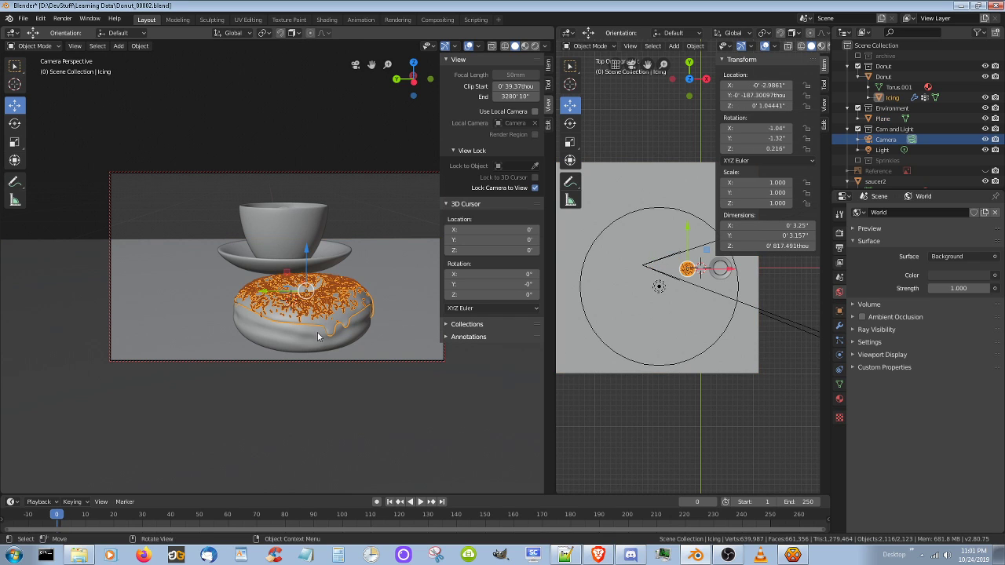
left_click(317, 332)
left_click_drag(256, 312, 159, 311)
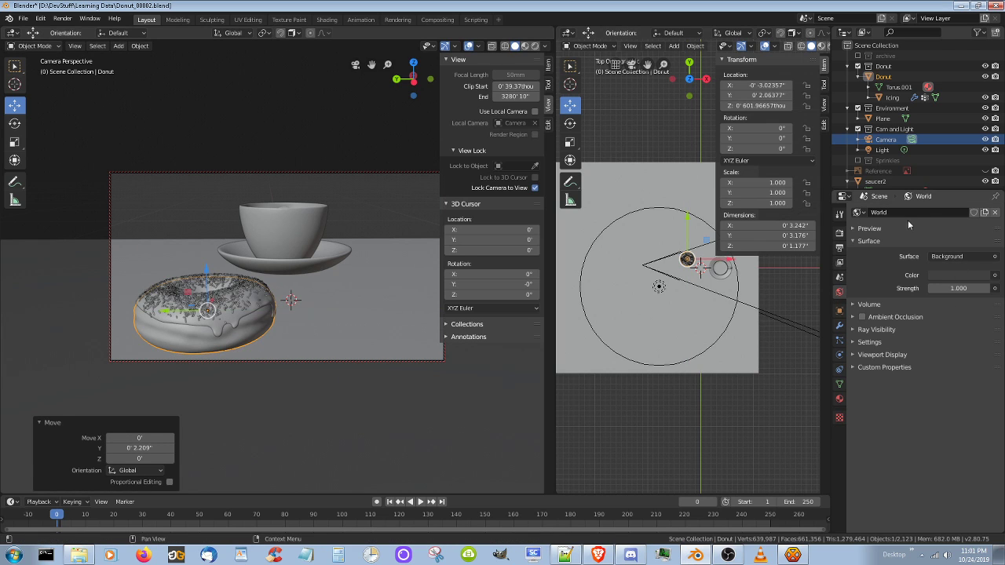
- Look over the render and output properties, then bring up the viewport object menu
left_click(839, 233)
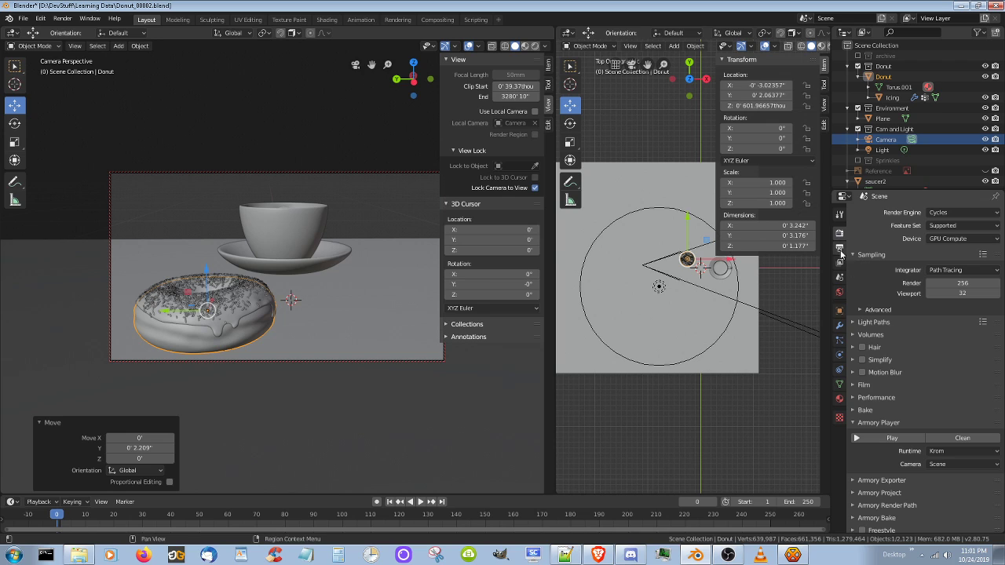
left_click(840, 251)
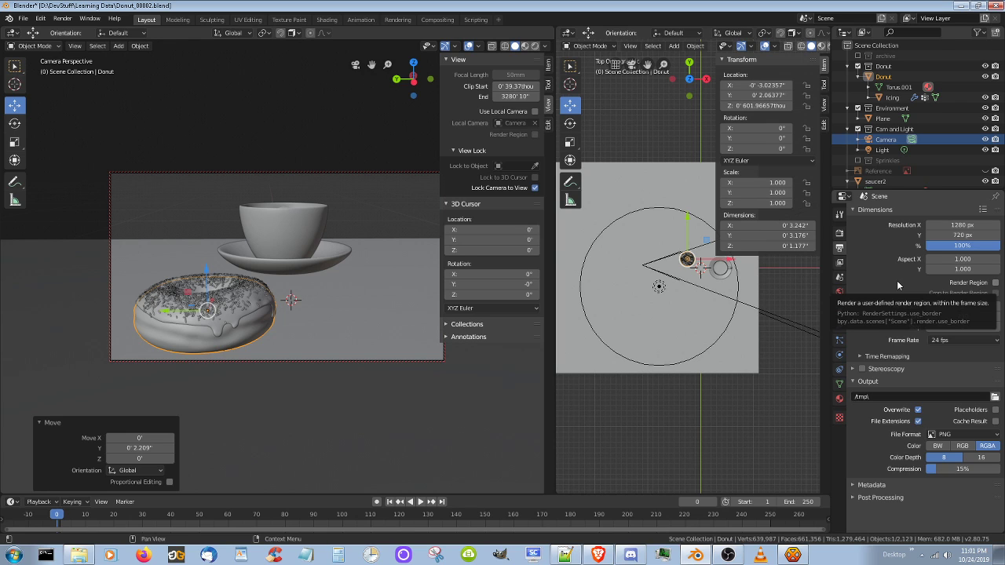
right_click(420, 350)
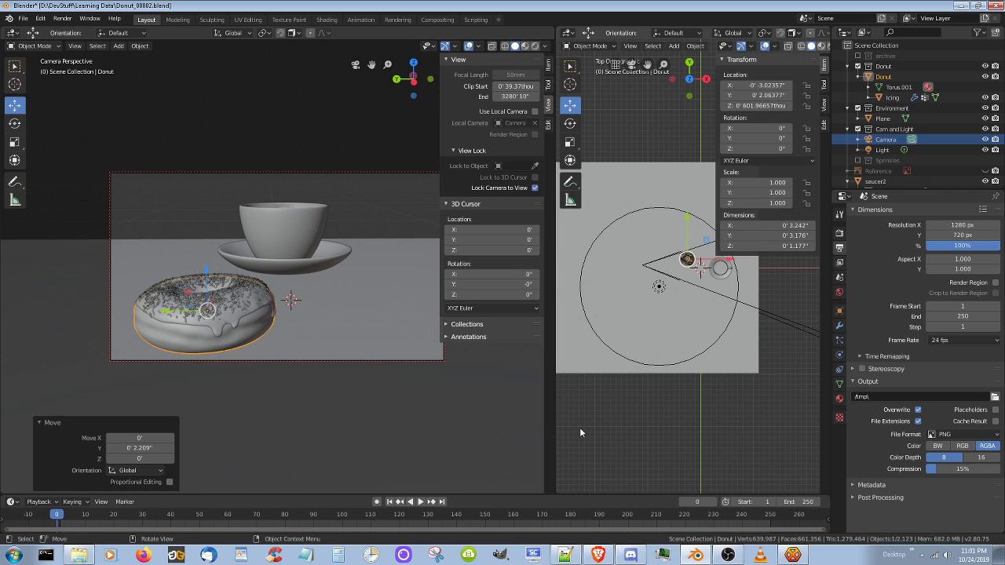
- Orbit and zoom the locked camera until the cup and saucer sit directly behind the donut
middle_click_drag(481, 384, 438, 388)
scroll(357, 341, "down", 2)
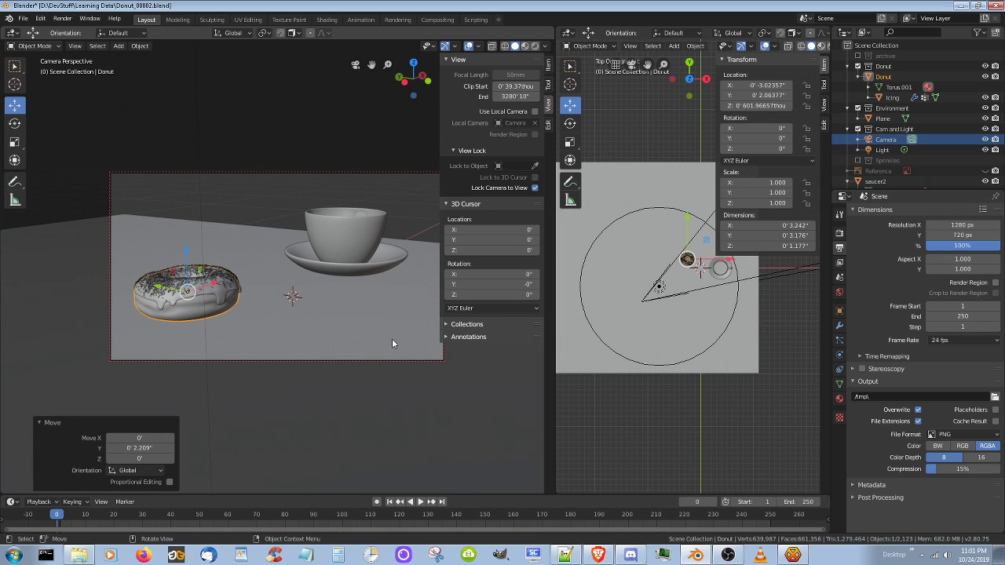
middle_click_drag(395, 343, 441, 336)
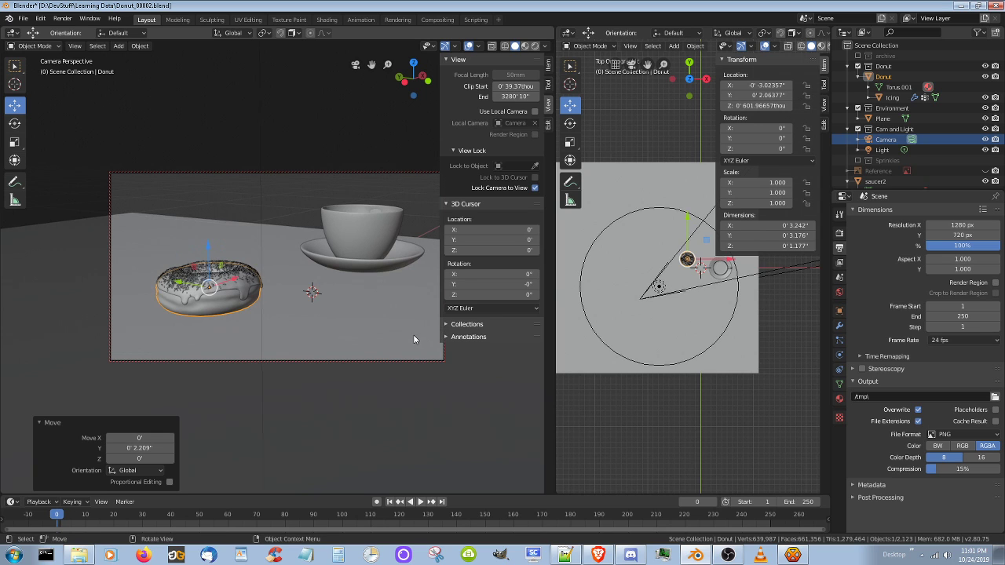
scroll(413, 334, "up", 2)
middle_click_drag(369, 342, 399, 340)
middle_click_drag(362, 413, 382, 405)
scroll(380, 402, "down", 2)
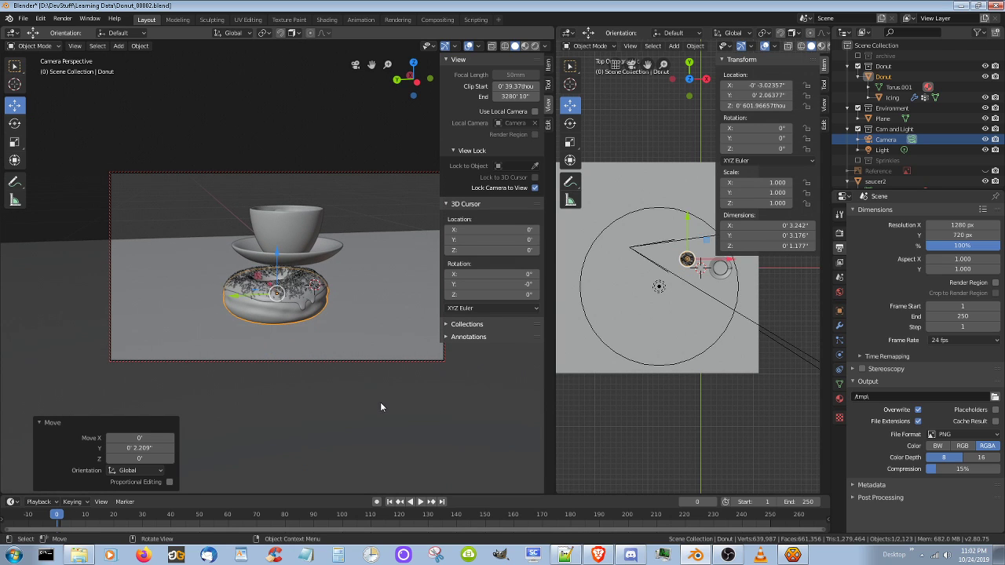
- Slide the donut and then the saucer along Y so they sit side by side
key("g")
key("y")
left_click(223, 286)
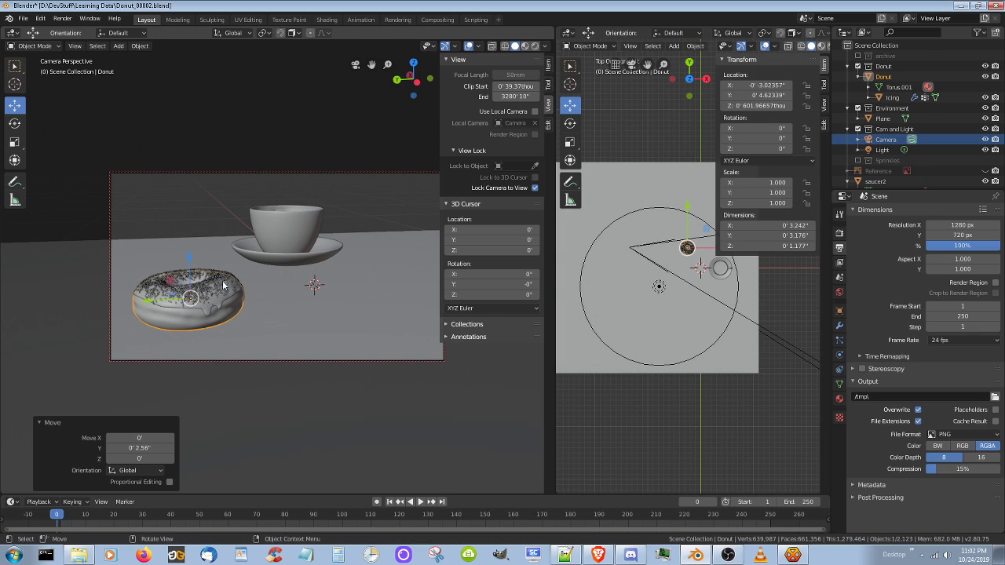
left_click(329, 254)
key("g")
key("y")
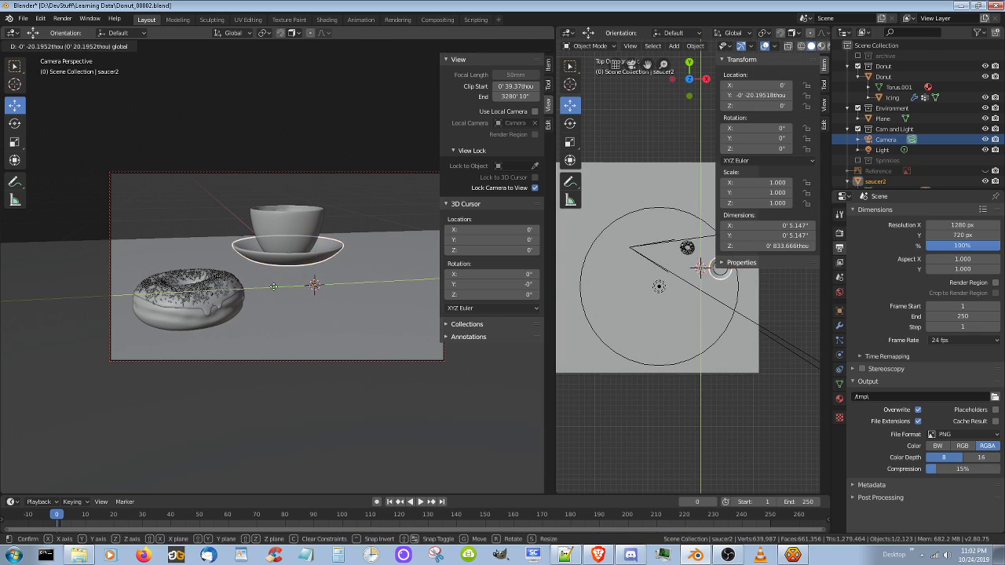
left_click(354, 285)
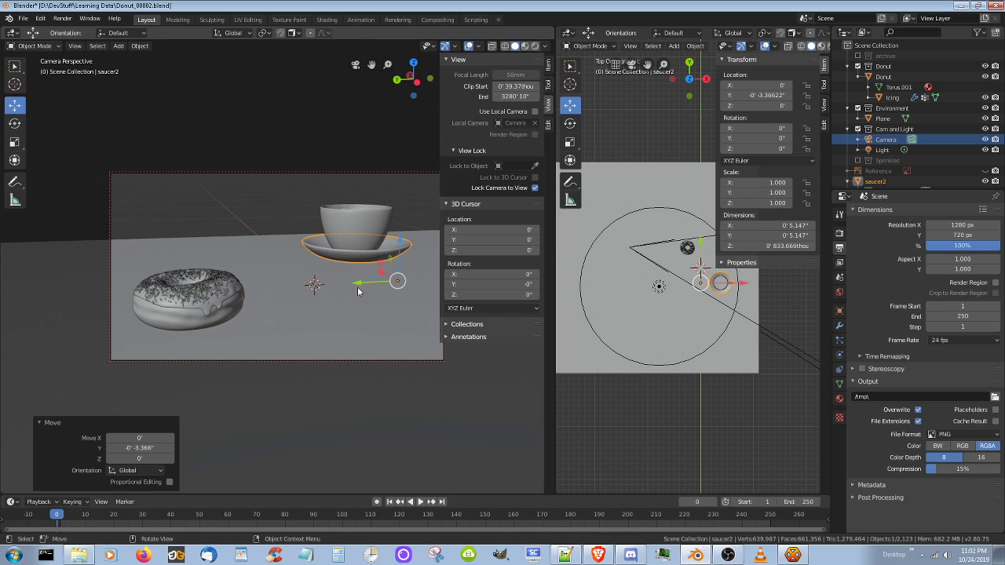
- Set the saucer's origin to its geometry
right_click(369, 260)
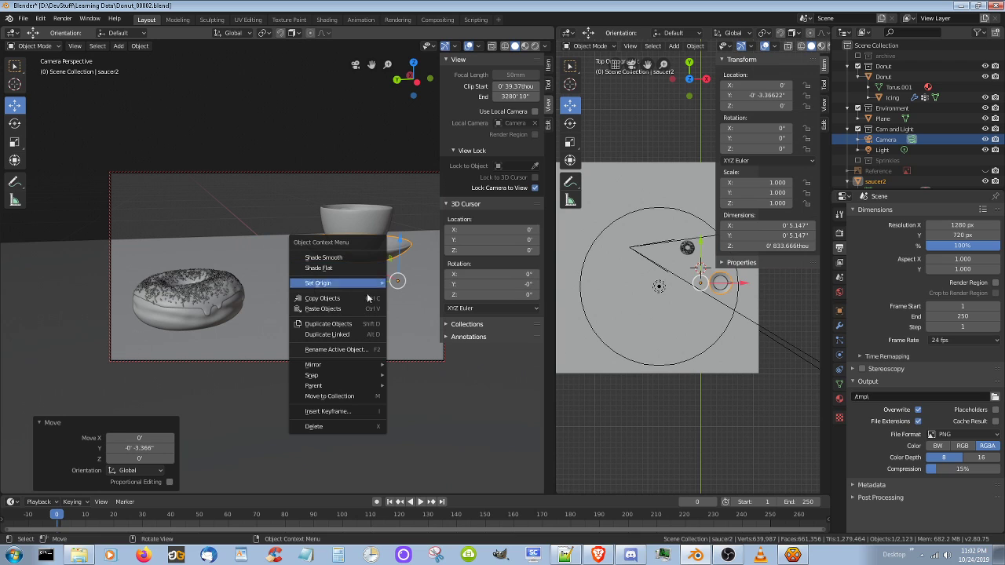
mouse_move(358, 281)
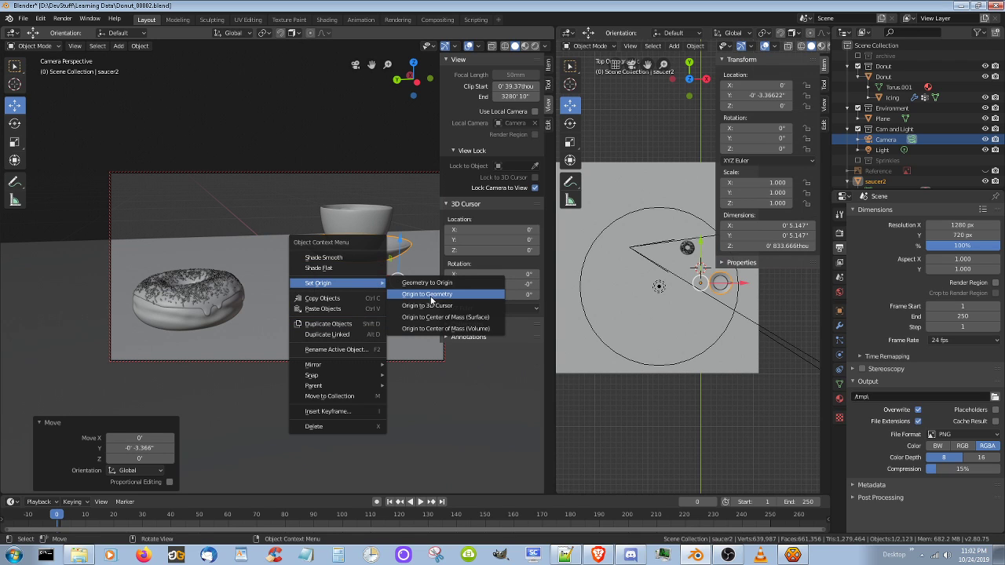
left_click(426, 294)
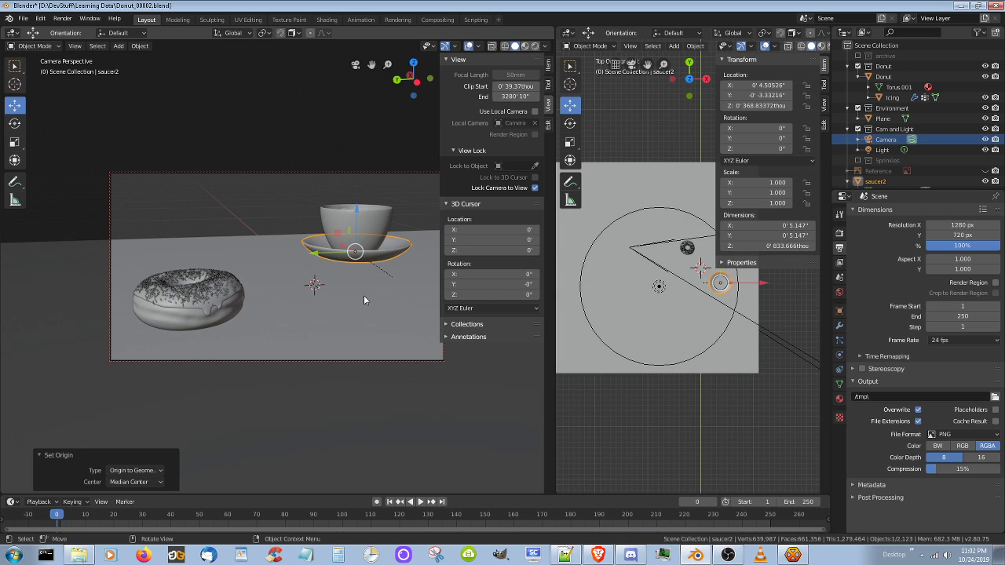
middle_click_drag(365, 299, 353, 301)
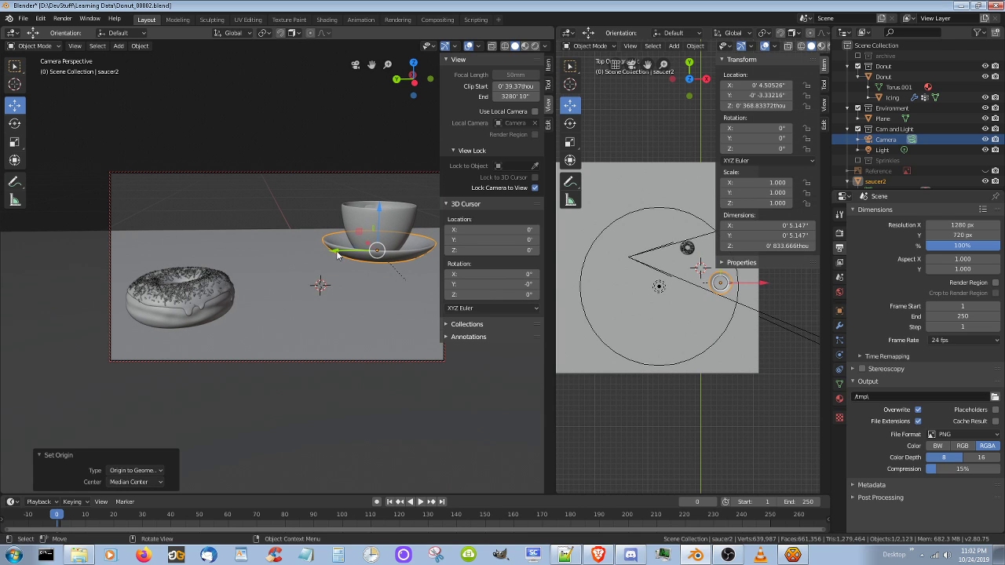
- Try sliding the saucer and cup into place, then undo the two misplaced moves
left_click_drag(338, 255, 283, 261)
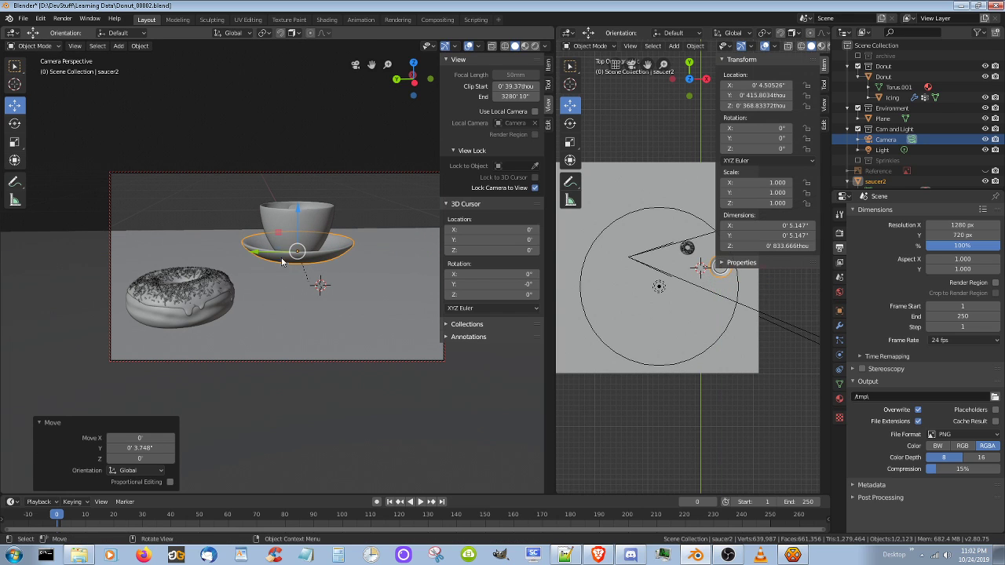
middle_click_drag(310, 259, 322, 330)
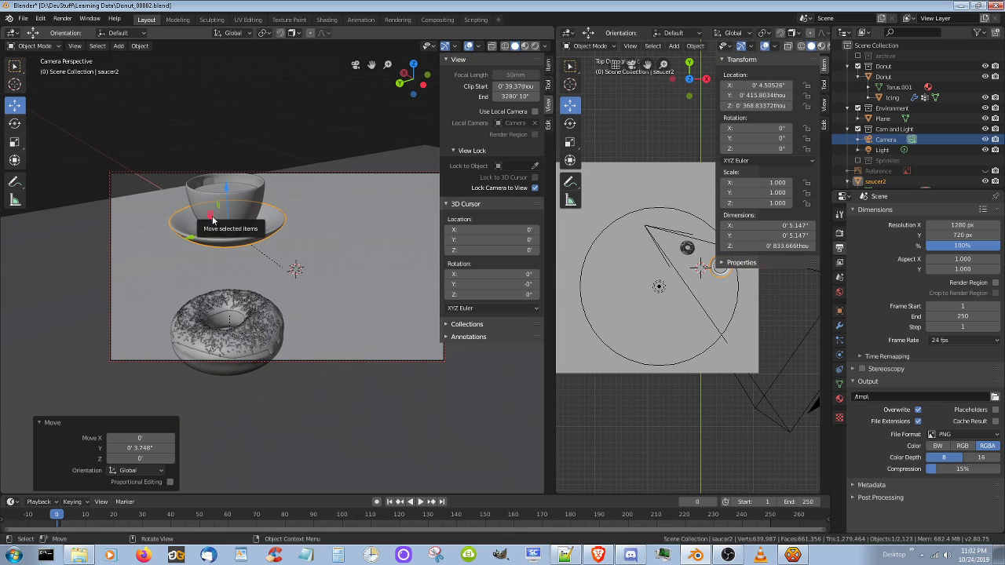
left_click_drag(212, 220, 237, 247)
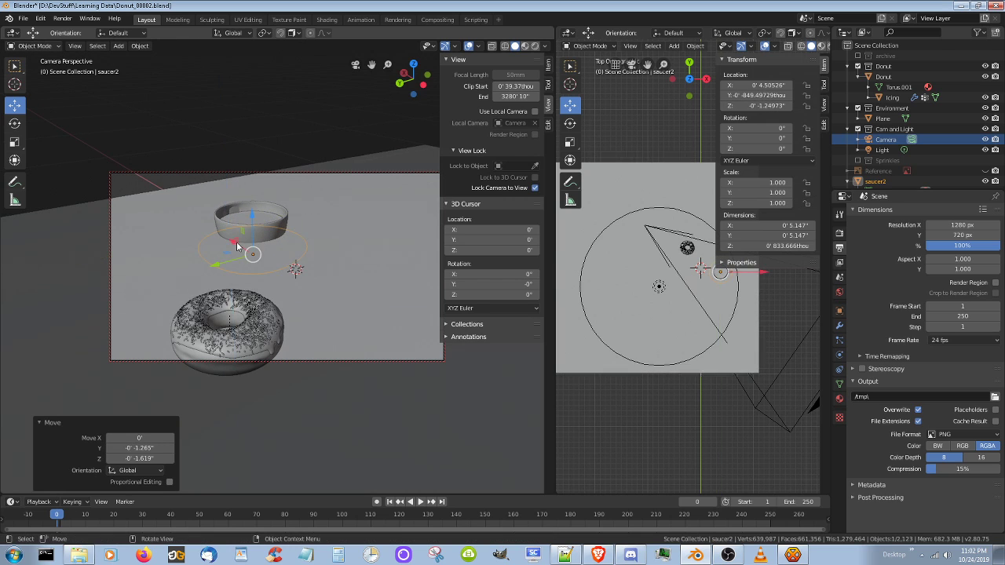
key("ctrl+z")
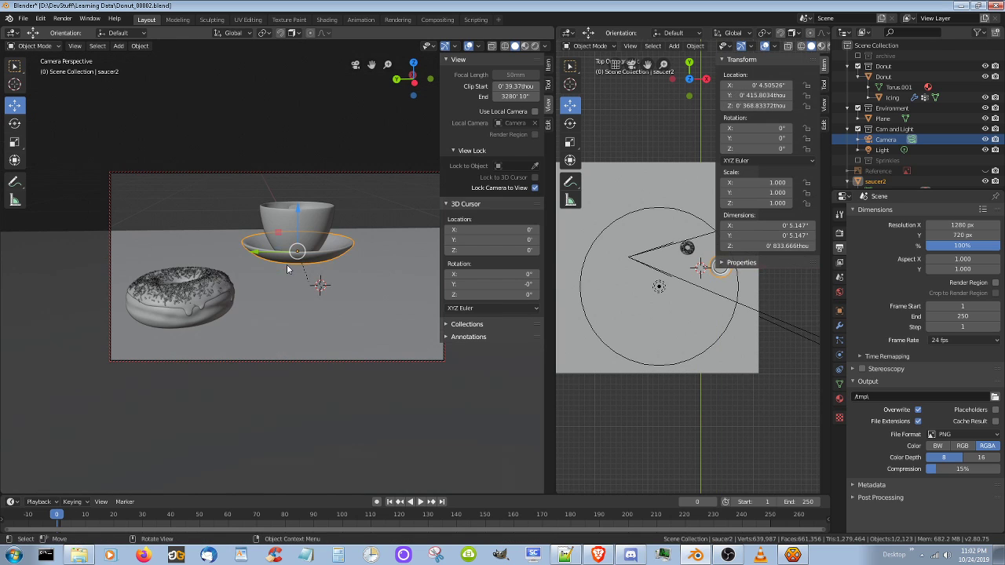
key("ctrl+z")
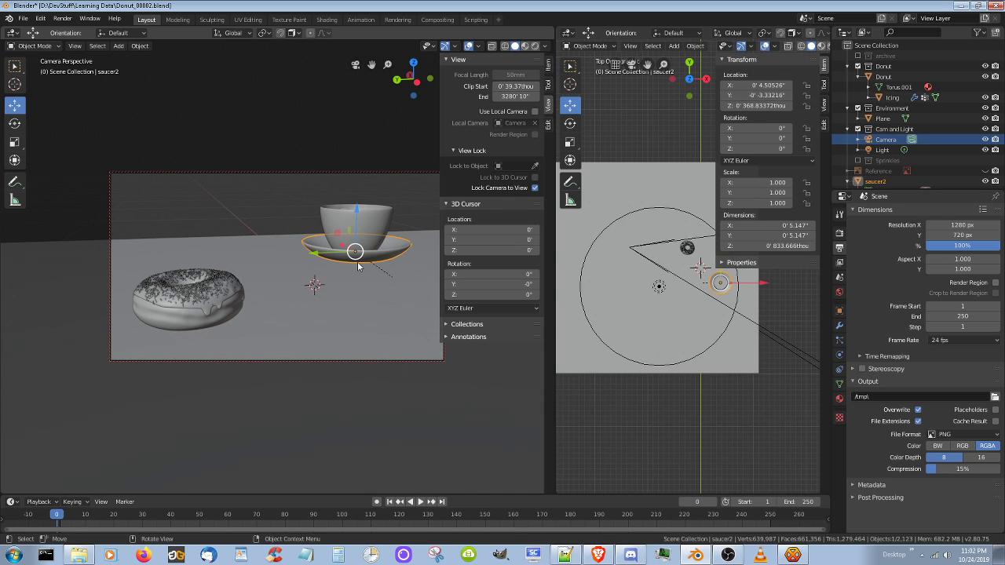
- Drop the saucer and cup just behind the donut and widen the top view
left_click_drag(345, 249, 386, 290)
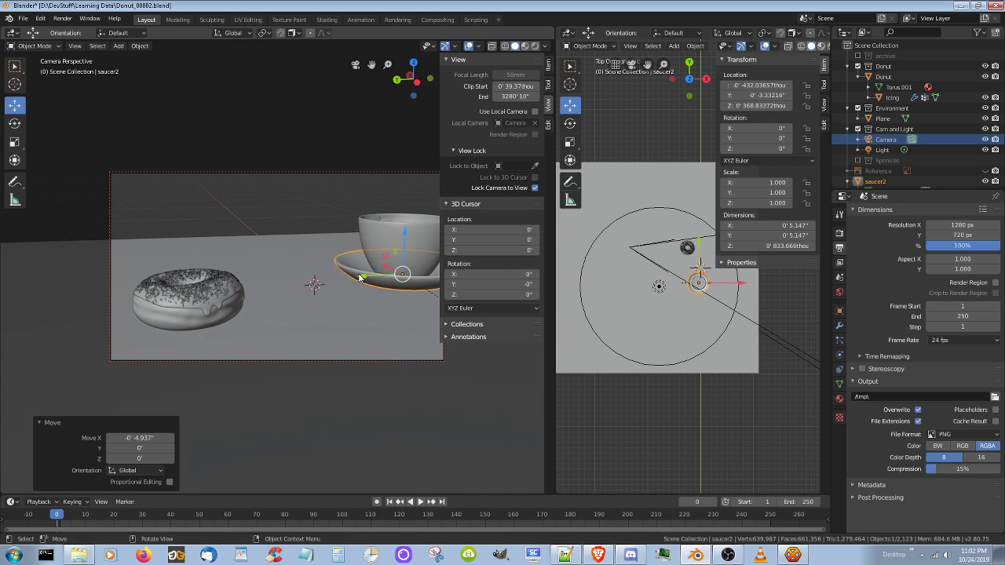
key("g")
left_click(236, 286)
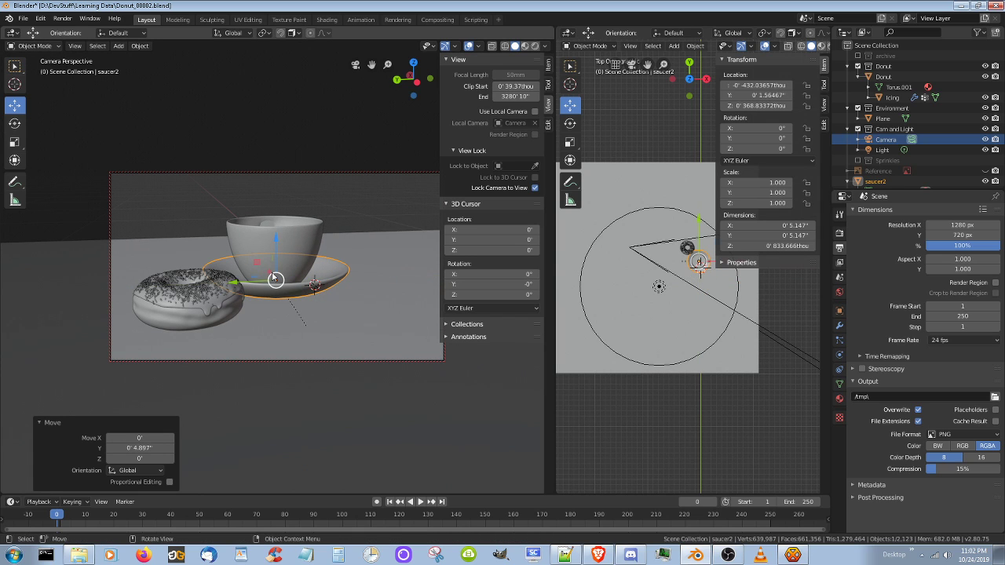
middle_click_drag(271, 280, 283, 326)
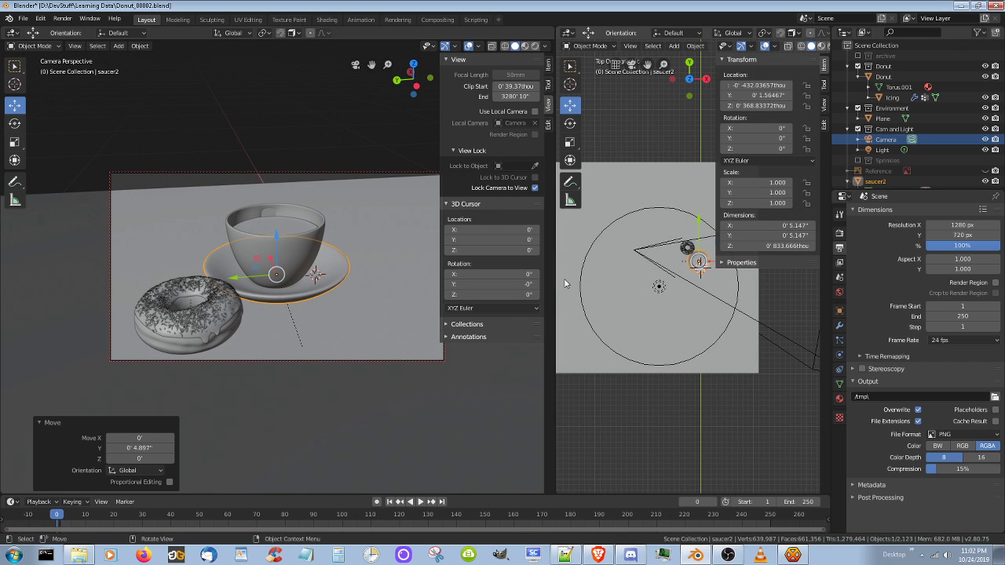
left_click_drag(551, 284, 351, 283)
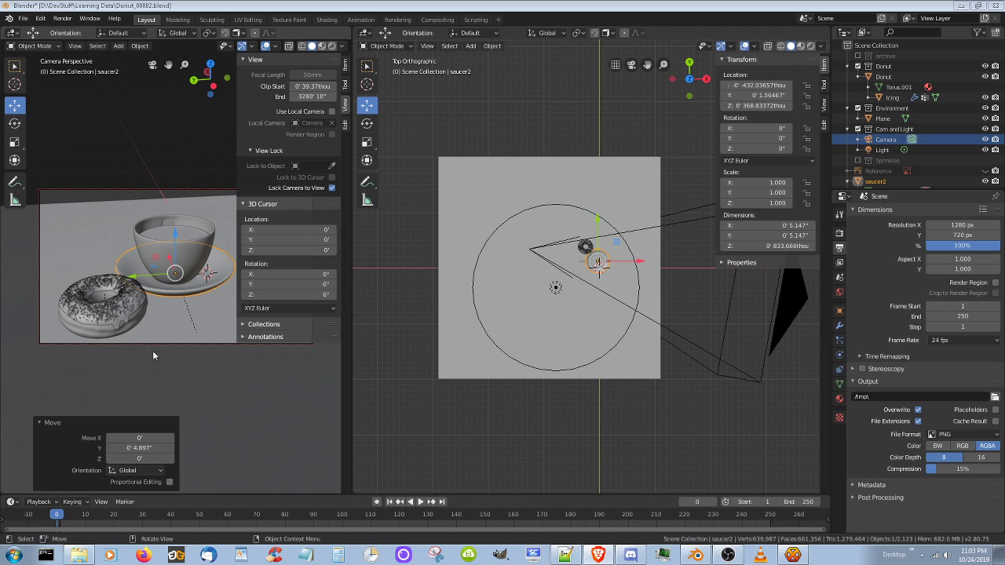
- Hide the camera viewport's sidebar and start moving the saucer and cup away from the donut
mouse_move(152, 350)
middle_mouse_down()
mouse_move(179, 360)
mouse_move(162, 361)
middle_mouse_up()
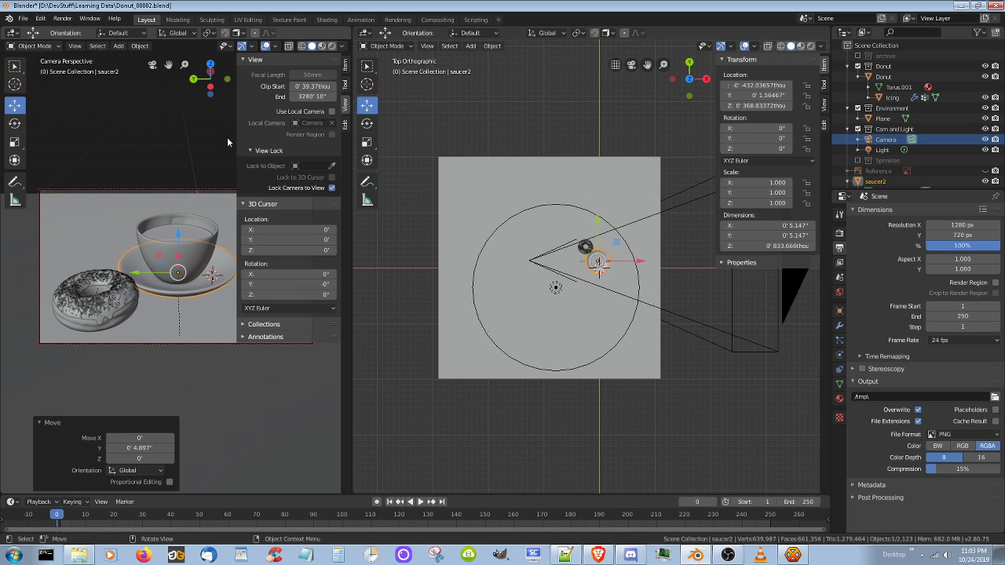
key("n")
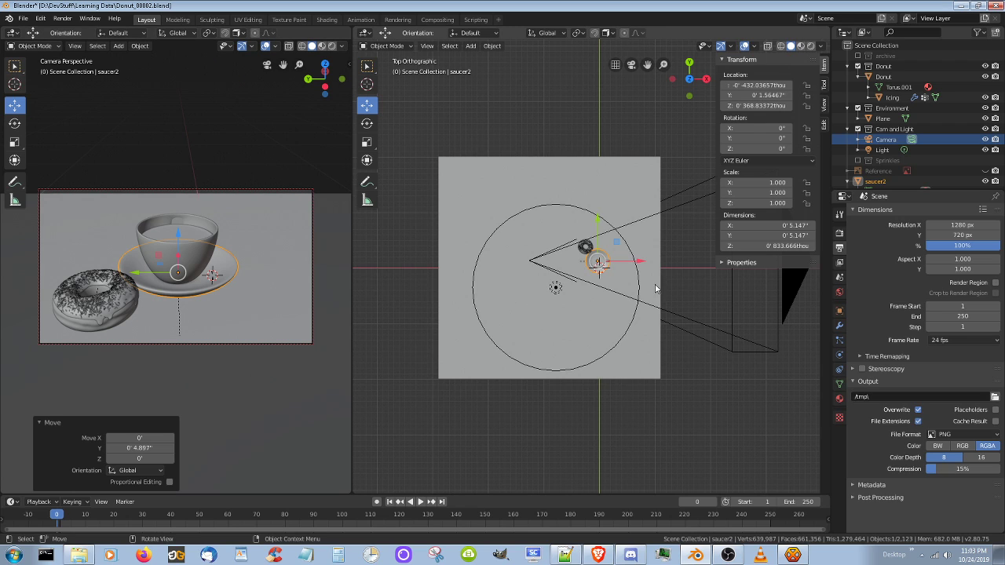
key("g")
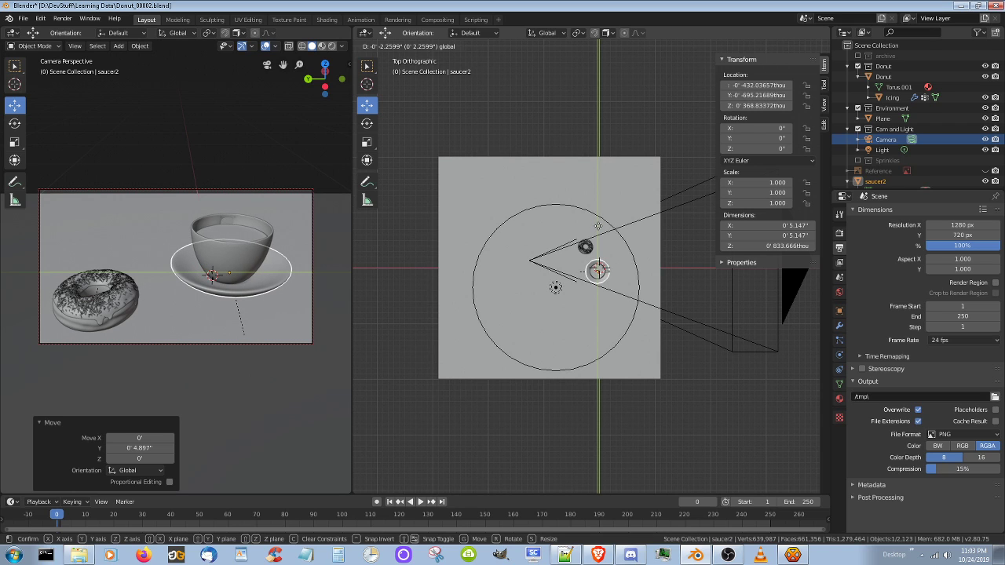
- Confirm the saucer's new position and undo an accidental move of the icing
key("Return")
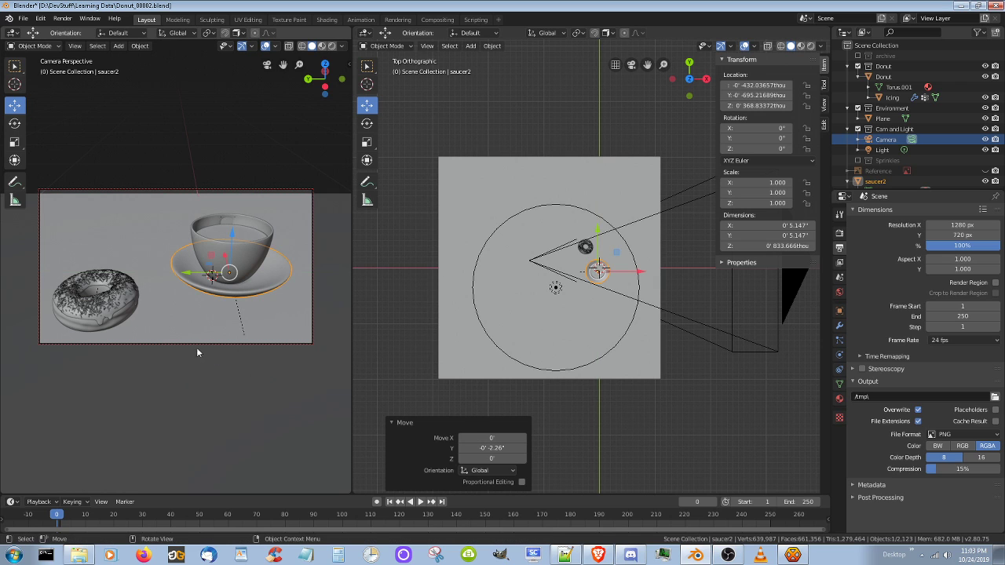
middle_click_drag(216, 310, 215, 304)
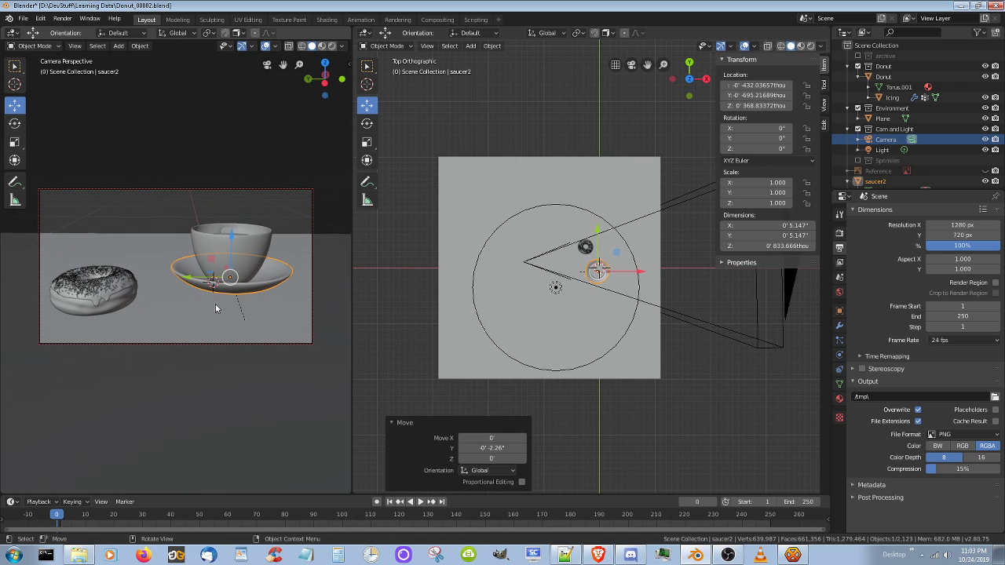
left_click(91, 288)
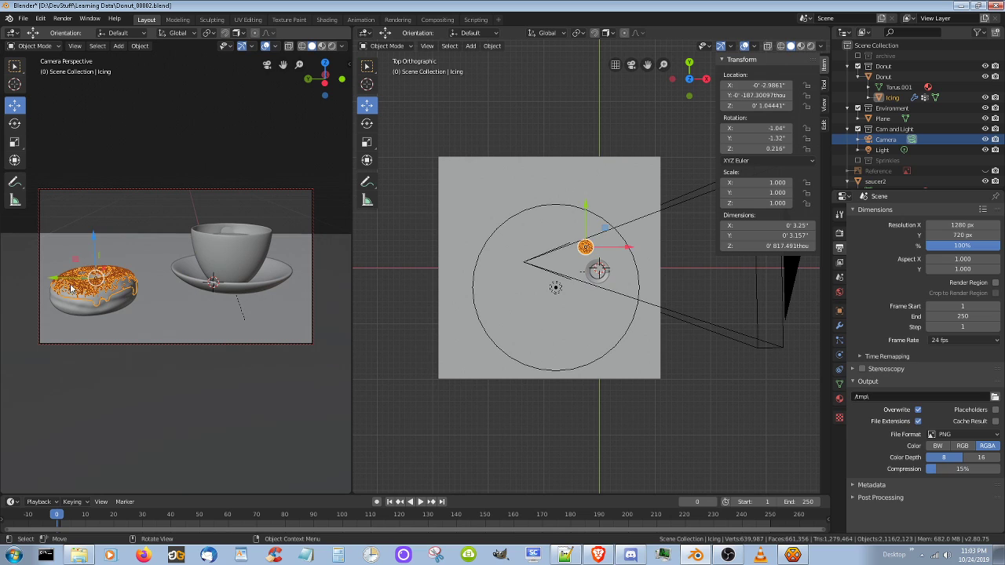
key("g")
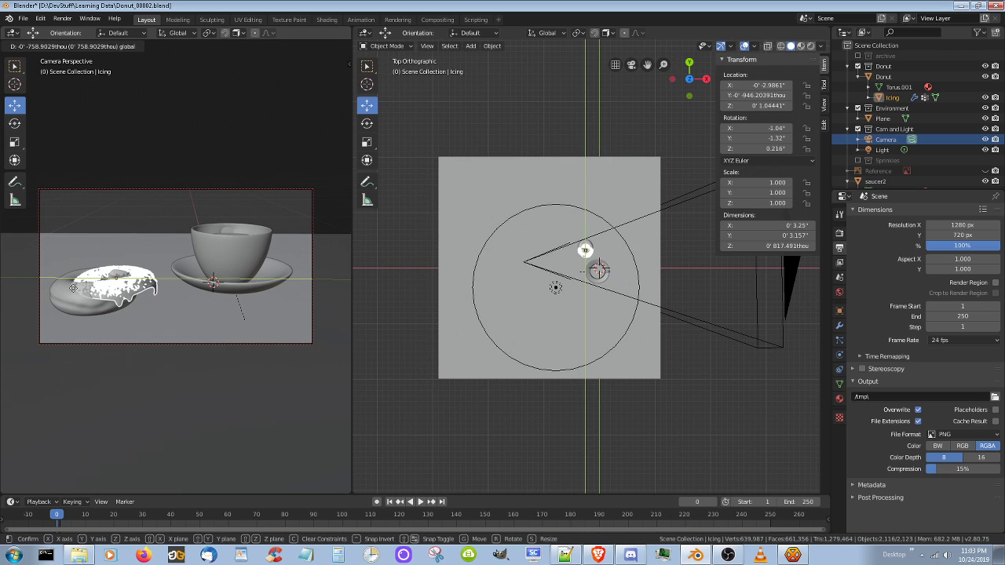
left_click(142, 289)
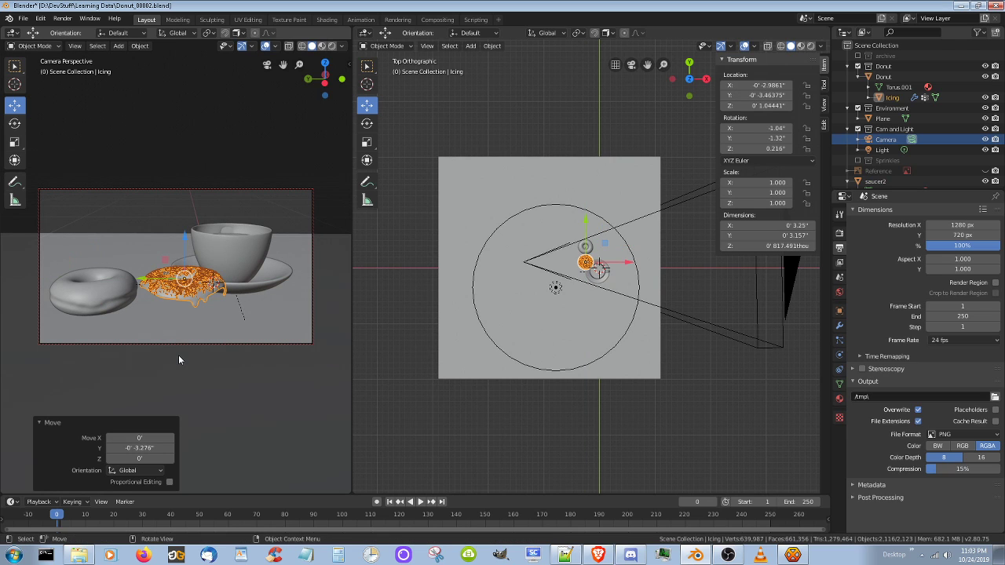
key("ctrl")
key("ctrl+z")
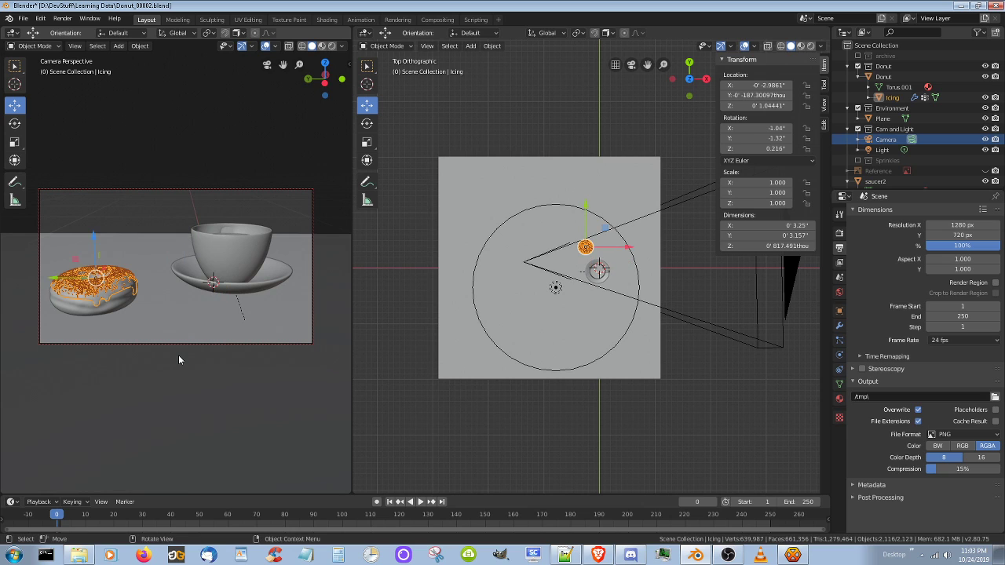
- Move the donut body left of the cup and saucer, sliding it -2.938" along X
left_click(76, 308)
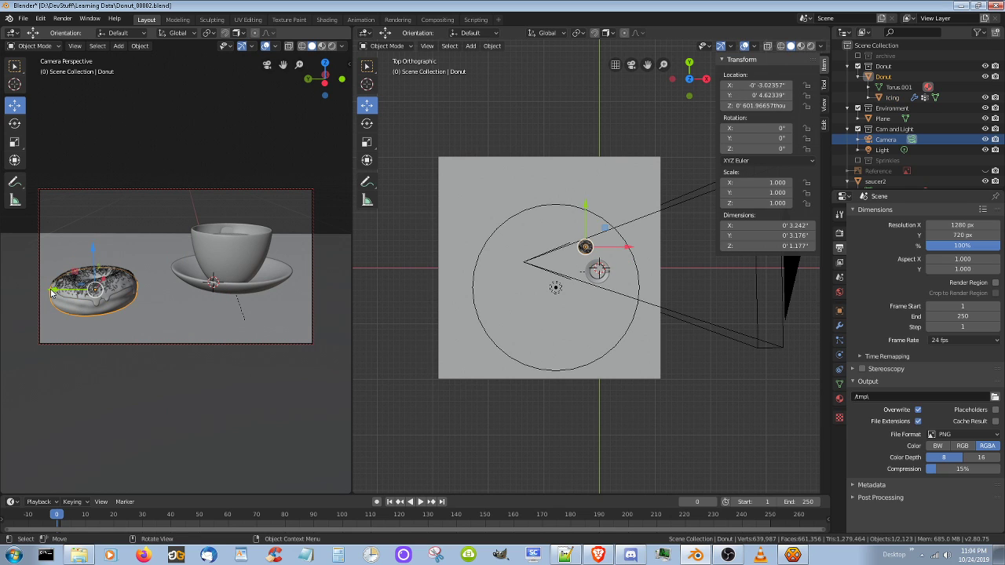
key("g")
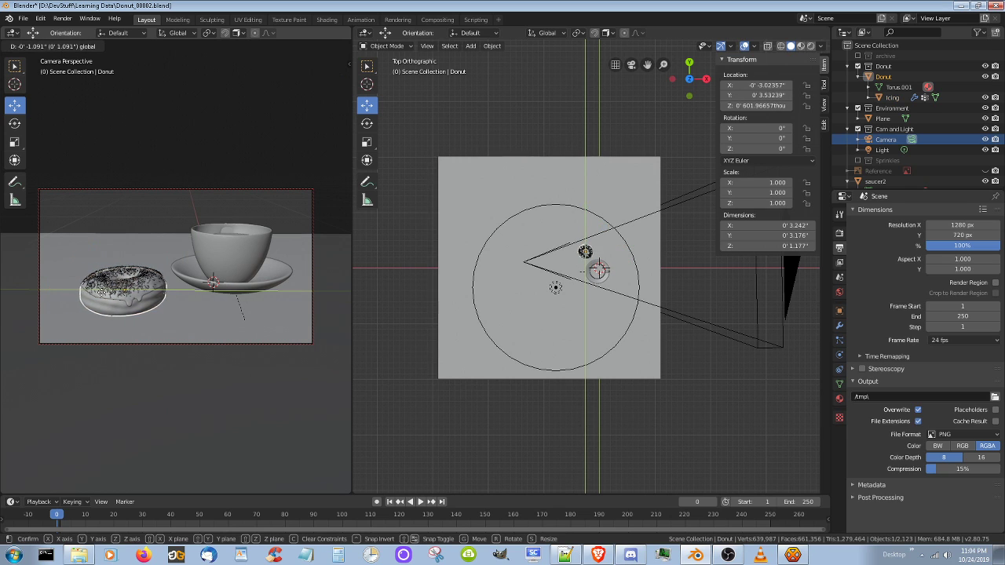
left_click(103, 306)
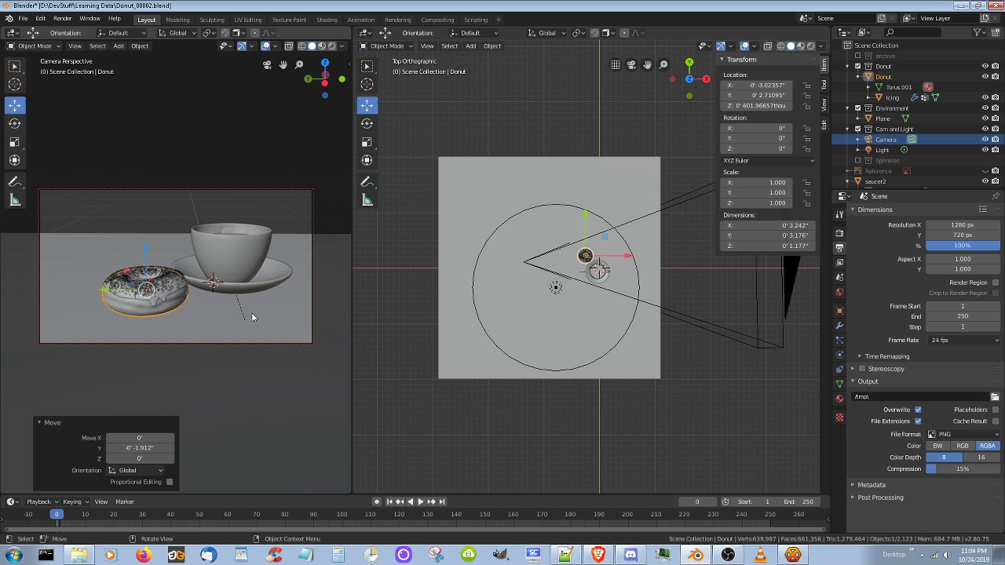
scroll(253, 317, "up", 1)
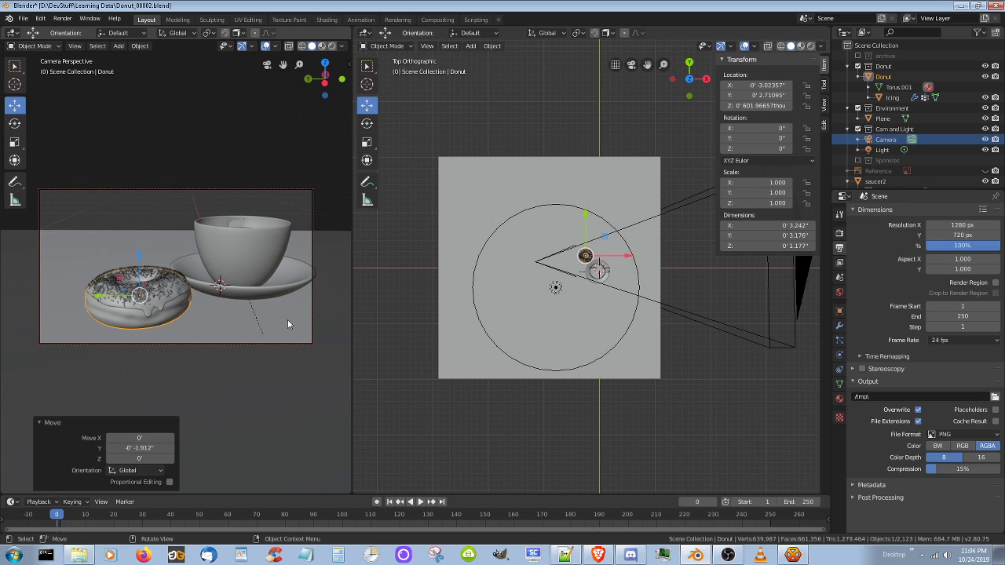
middle_click_drag(287, 320, 267, 319)
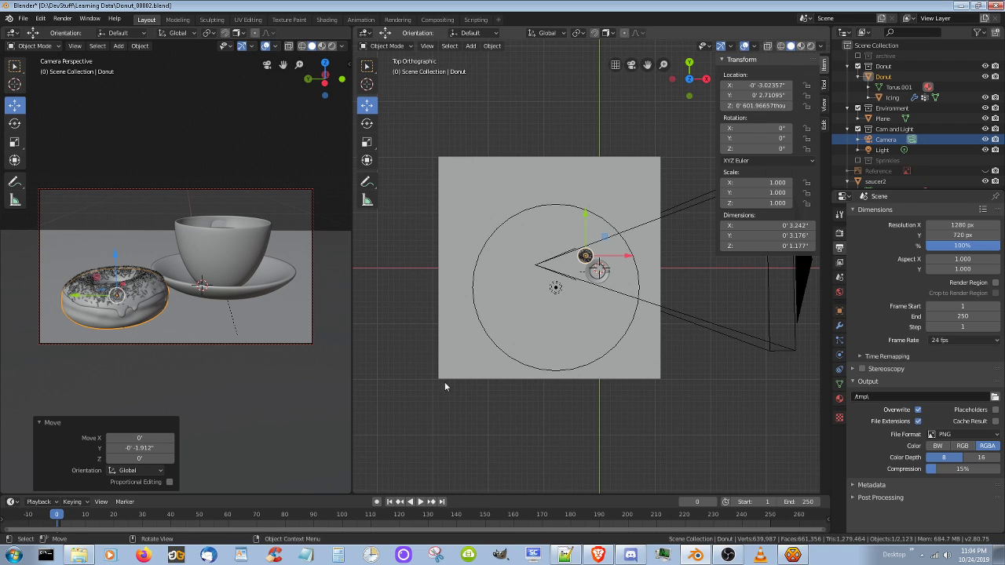
scroll(220, 320, "down", 2)
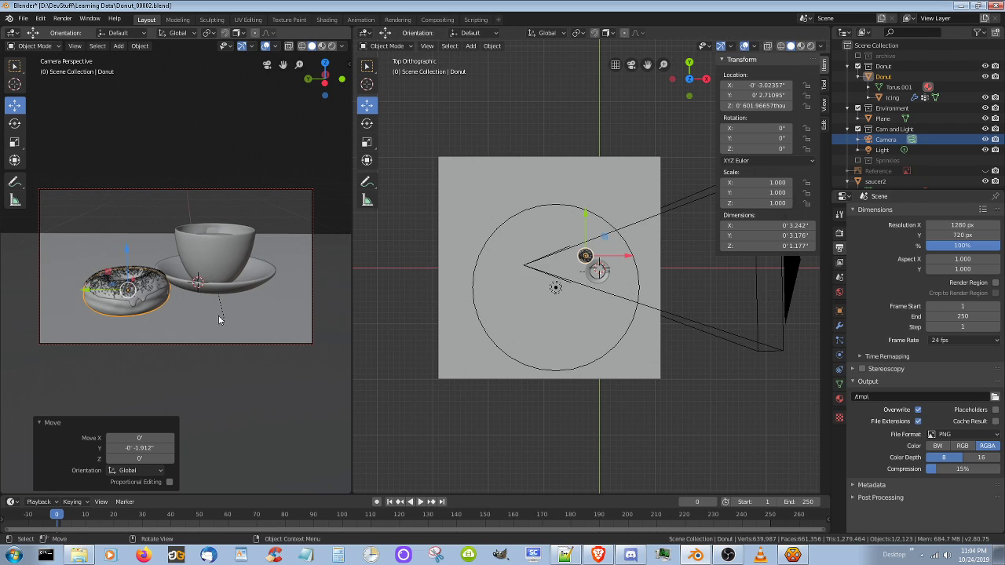
scroll(220, 319, "down", 1)
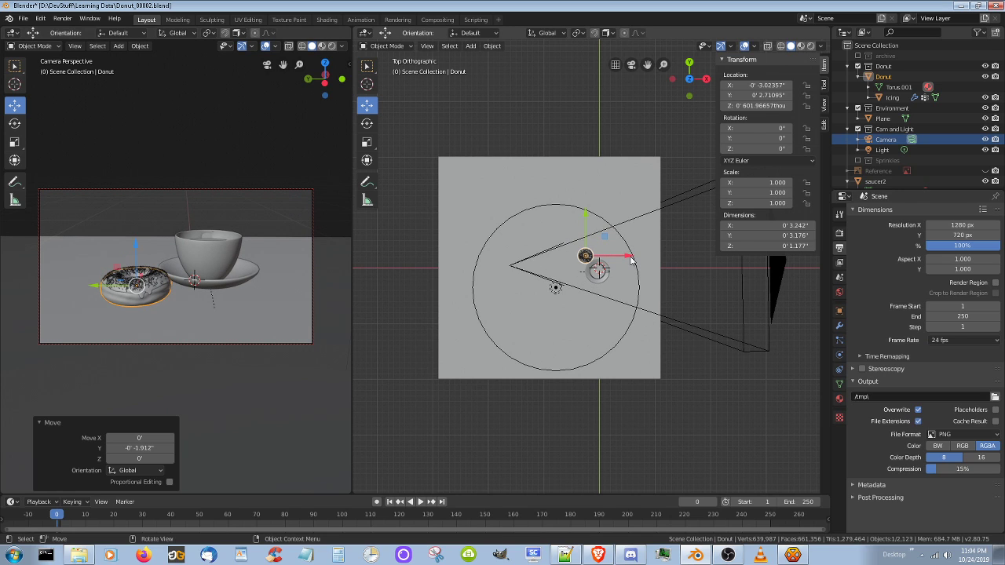
mouse_move(630, 260)
left_mouse_down()
mouse_move(598, 263)
mouse_move(615, 259)
left_mouse_up()
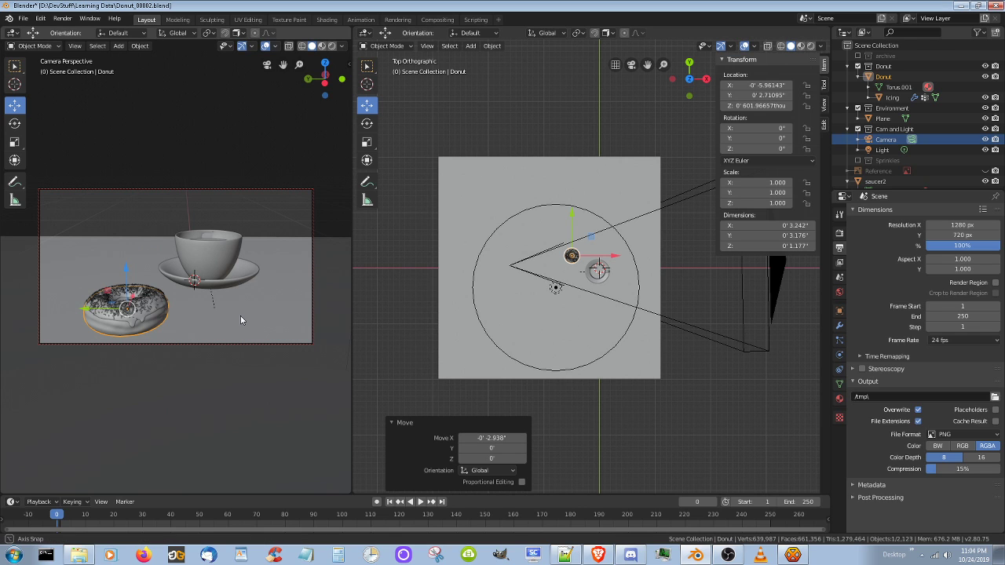
- Move the donut along Y, nudging it -112.995 thou to sit left of the cup
middle_click_drag(240, 316, 243, 306)
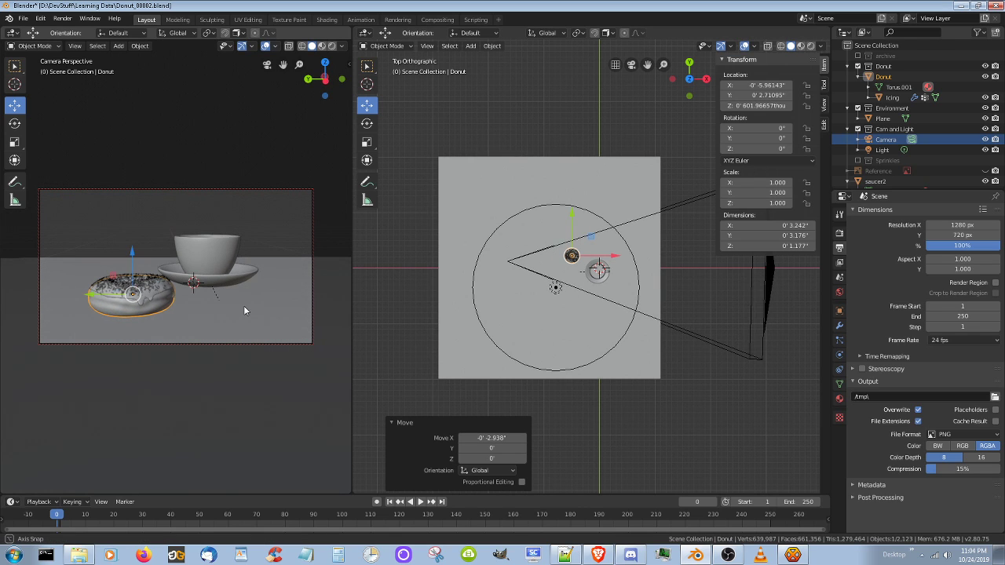
key("g")
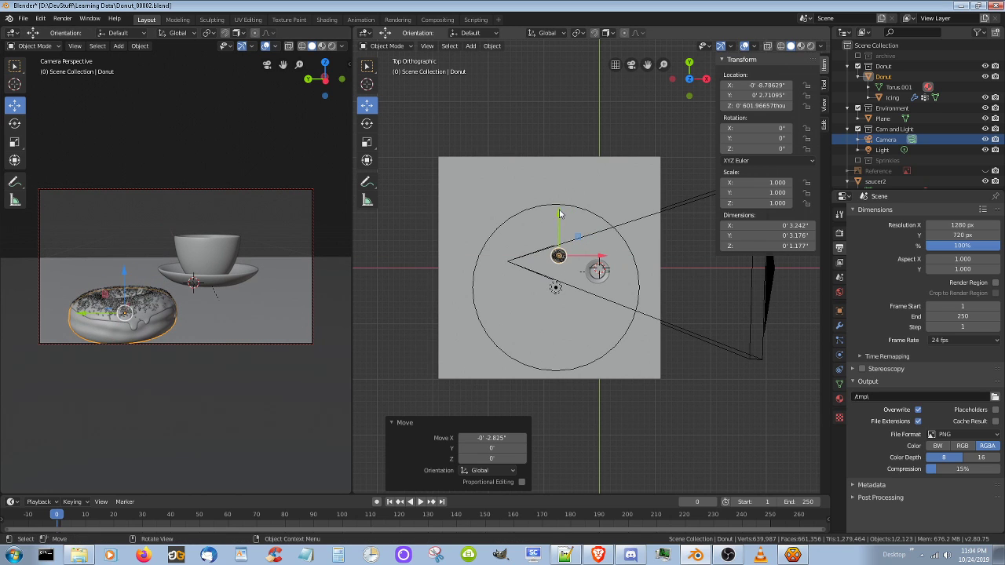
key("y")
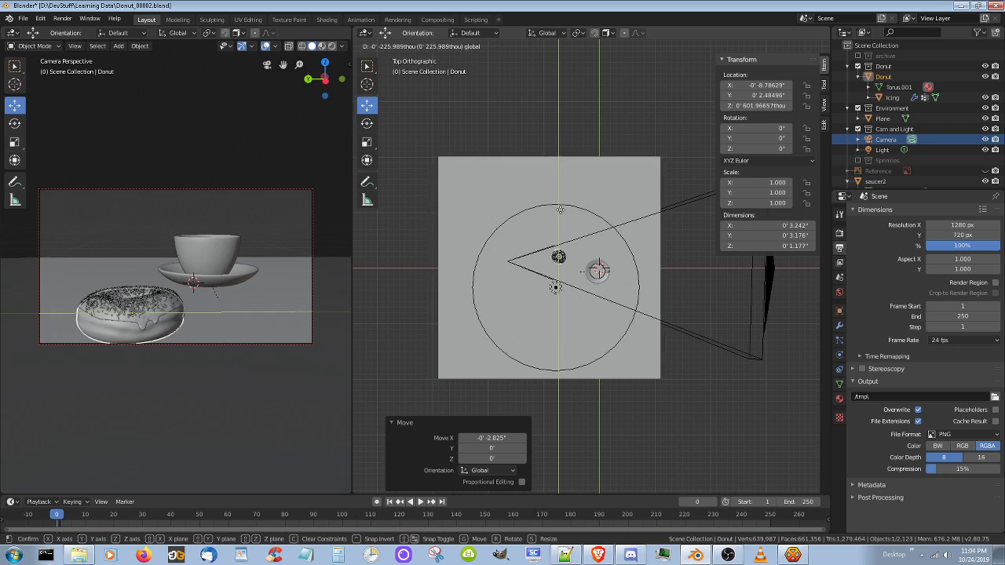
left_click(577, 287)
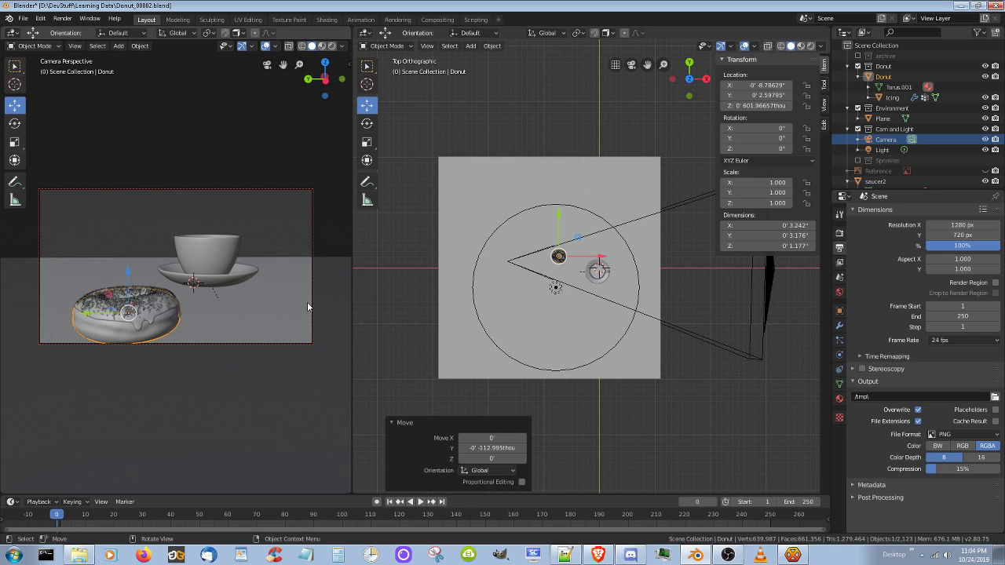
- Zoom and pan the camera closer so the donut dominates the foreground
scroll(307, 302, "up", 2)
mouse_move(301, 302)
middle_mouse_down("shift")
mouse_move(322, 278)
mouse_move(317, 289)
middle_mouse_up("shift")
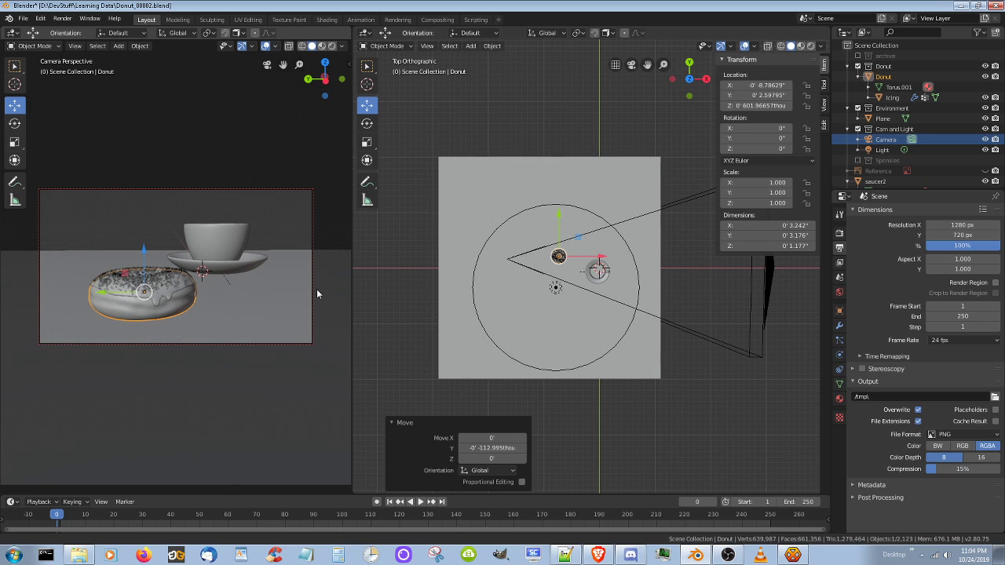
scroll(279, 297, "up", 1)
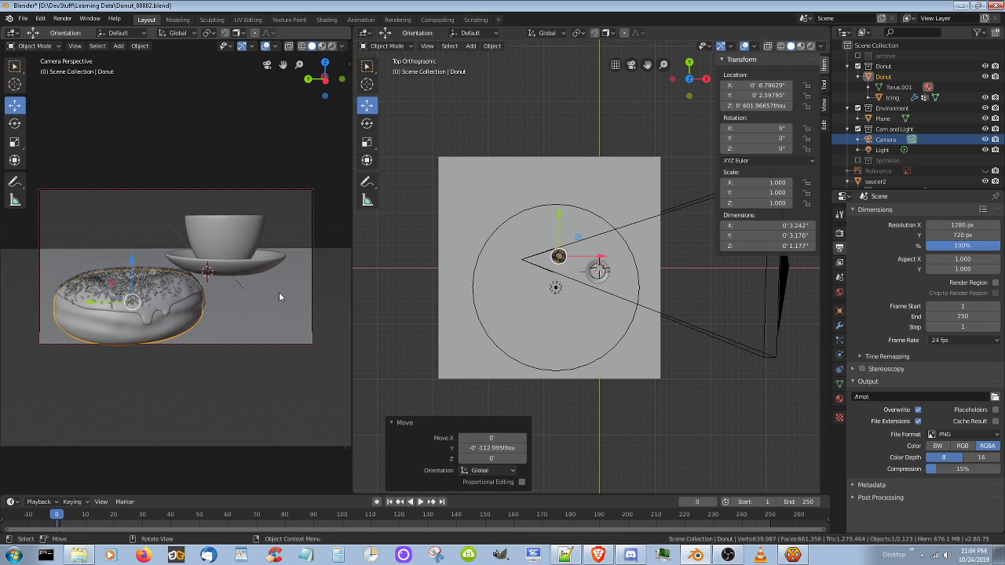
middle_click_drag(279, 297, 284, 293, "shift")
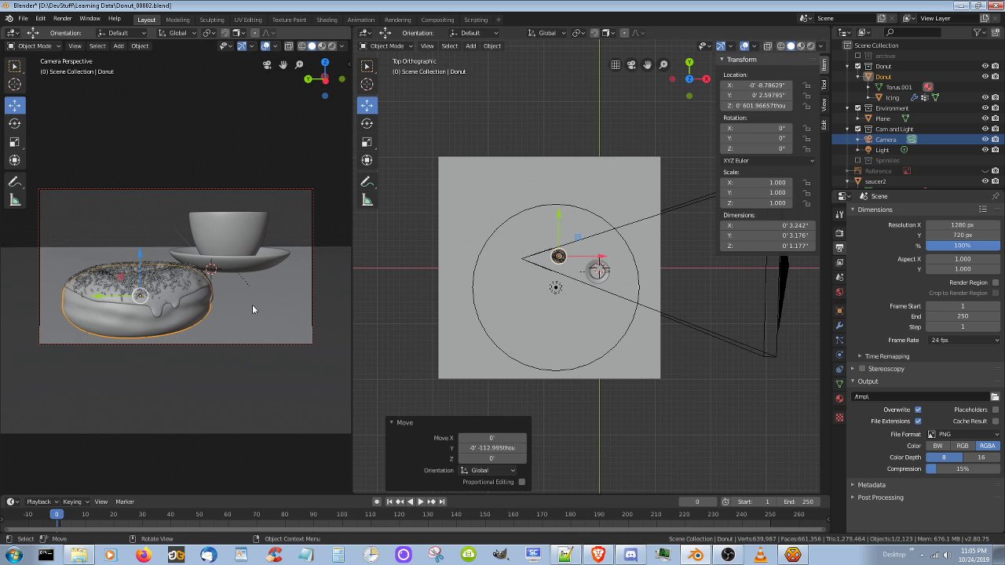
middle_click_drag(252, 304, 260, 309, "shift")
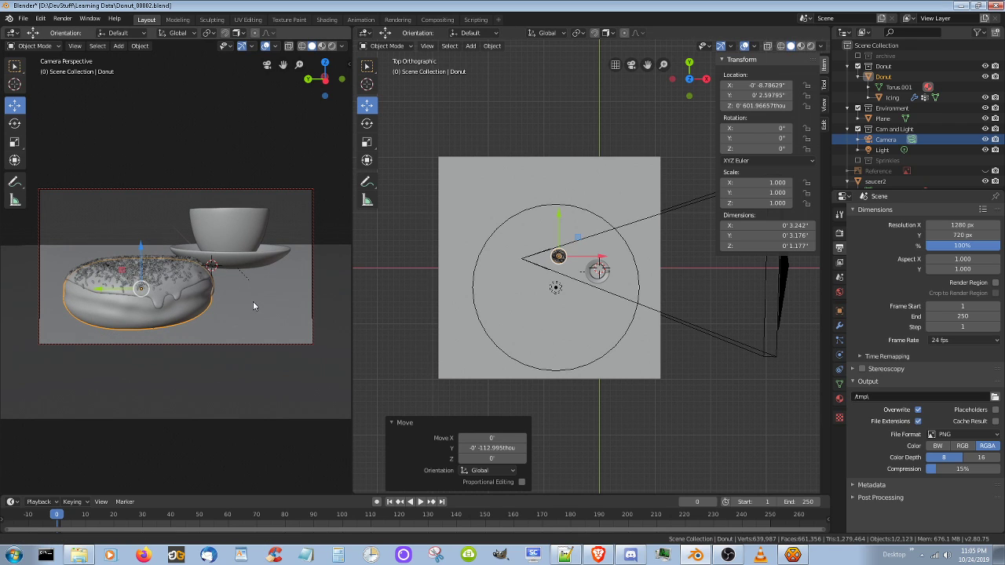
- Save the scene to Donut_00002.blend with Ctrl+S
key("ctrl+s")
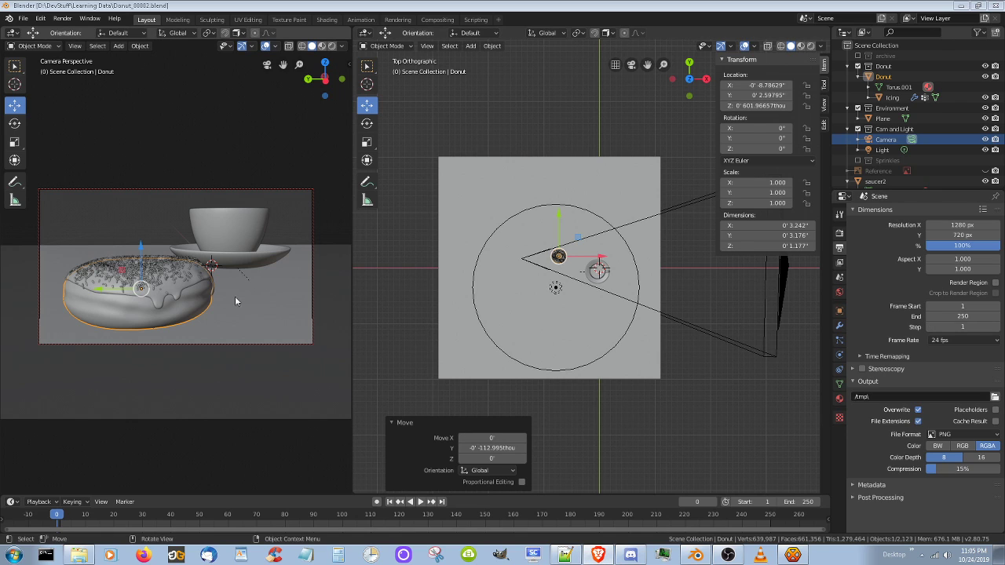
- Cancel a stray move and slide the saucer right along X
key("g")
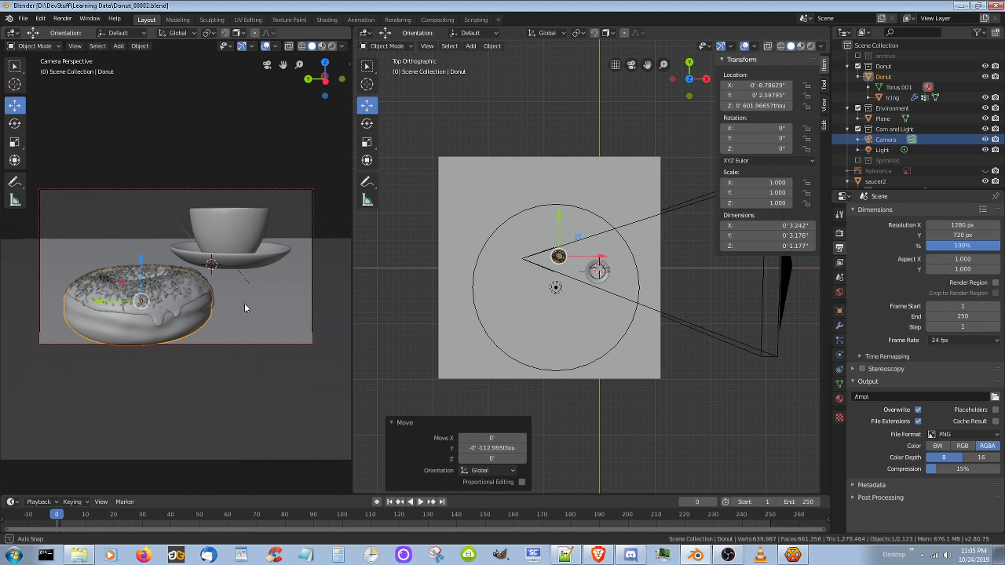
right_click(242, 304)
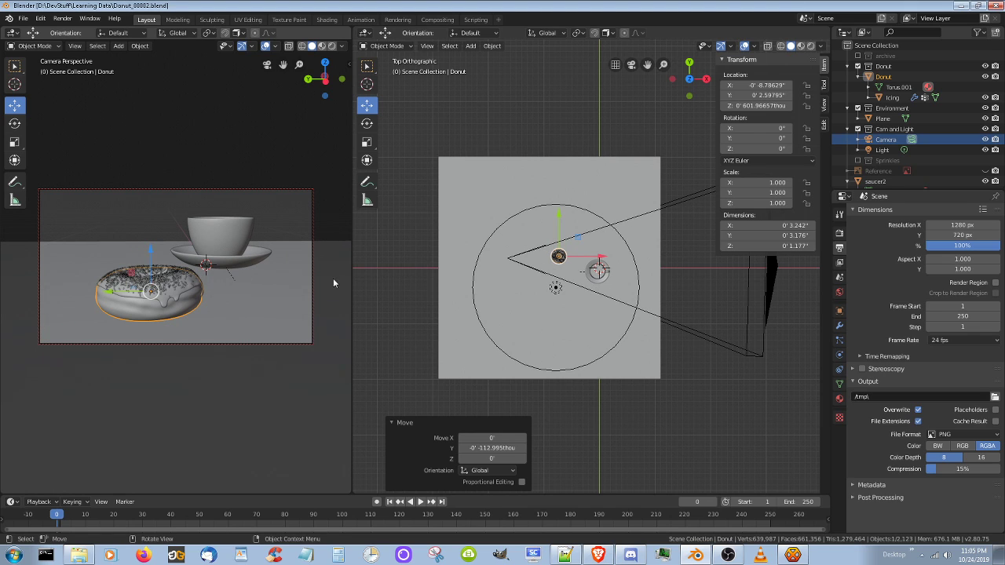
left_click(595, 273)
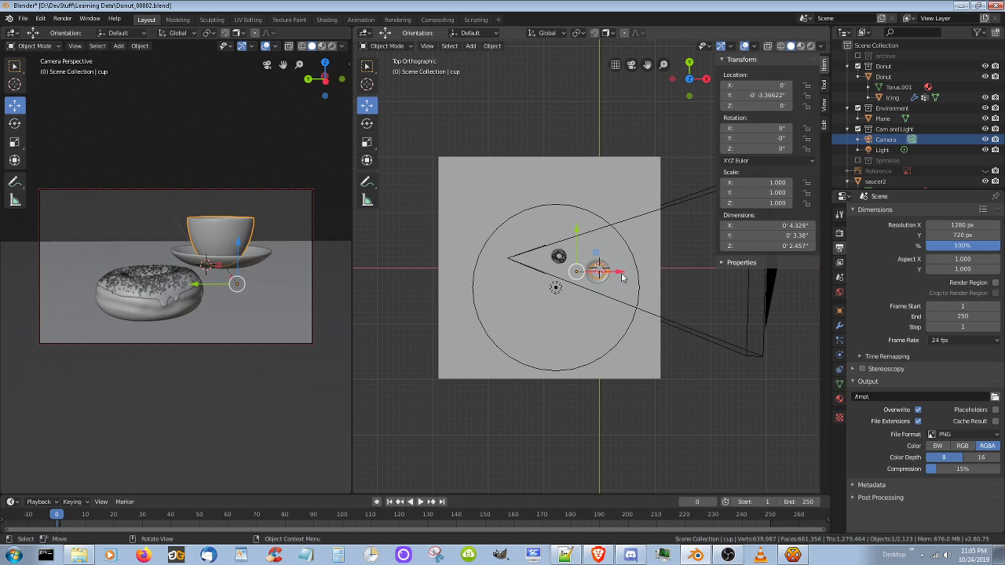
left_click(592, 281)
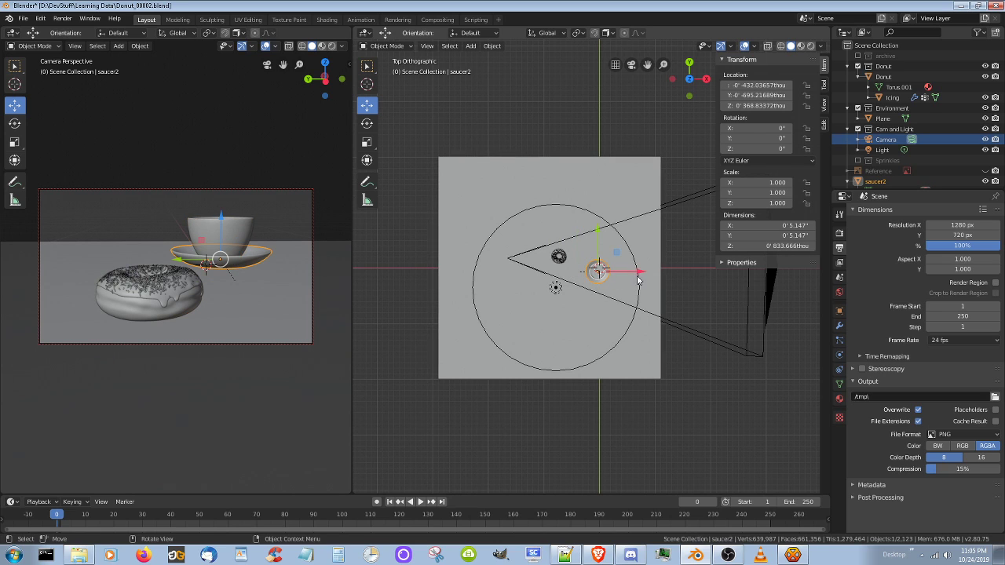
key("g")
key("x")
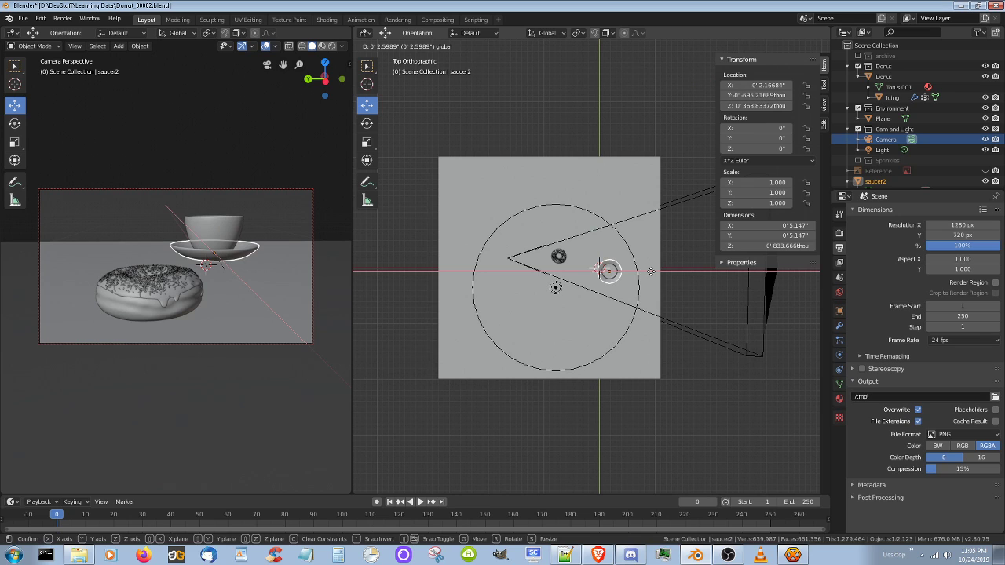
left_click(650, 270)
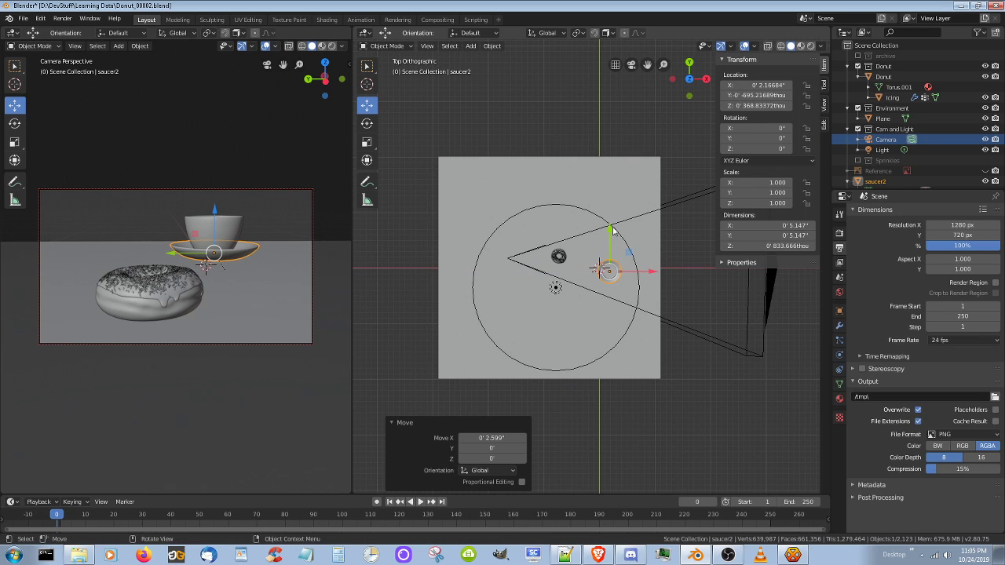
- Push the saucer back -1.695" along Y, then undo a trial icing move
left_click_drag(611, 228, 612, 236)
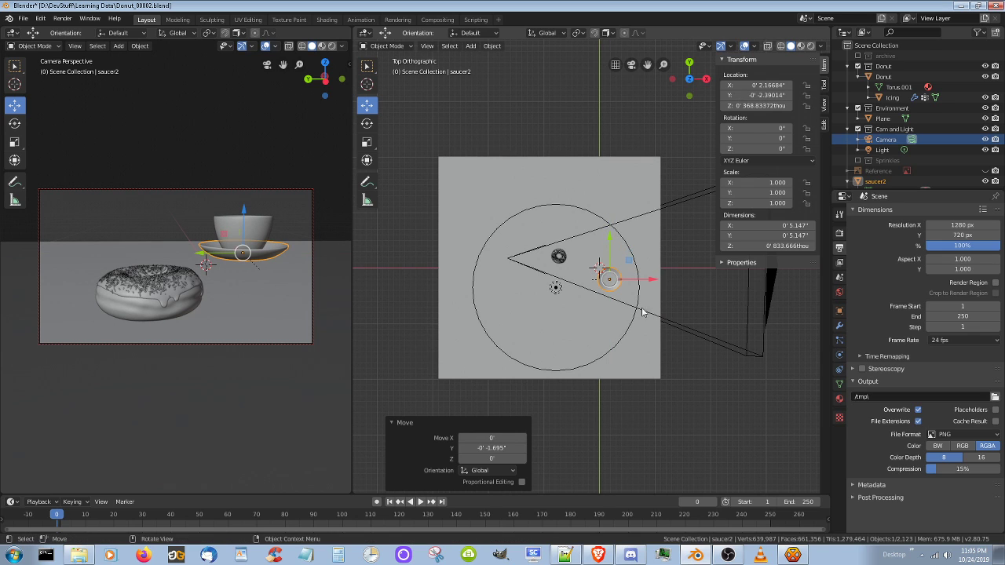
left_click(558, 260)
left_click_drag(603, 258, 598, 261)
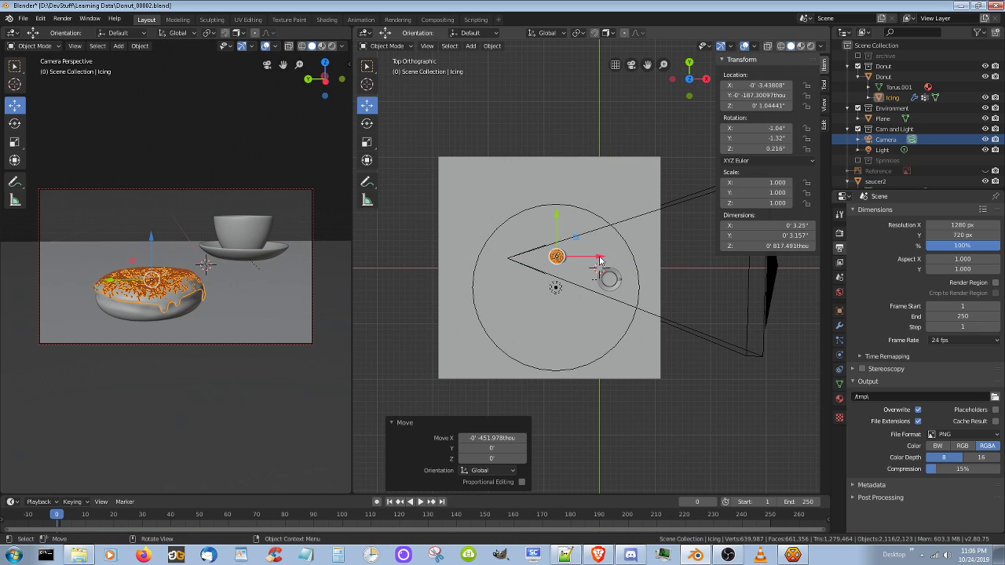
key("ctrl+z")
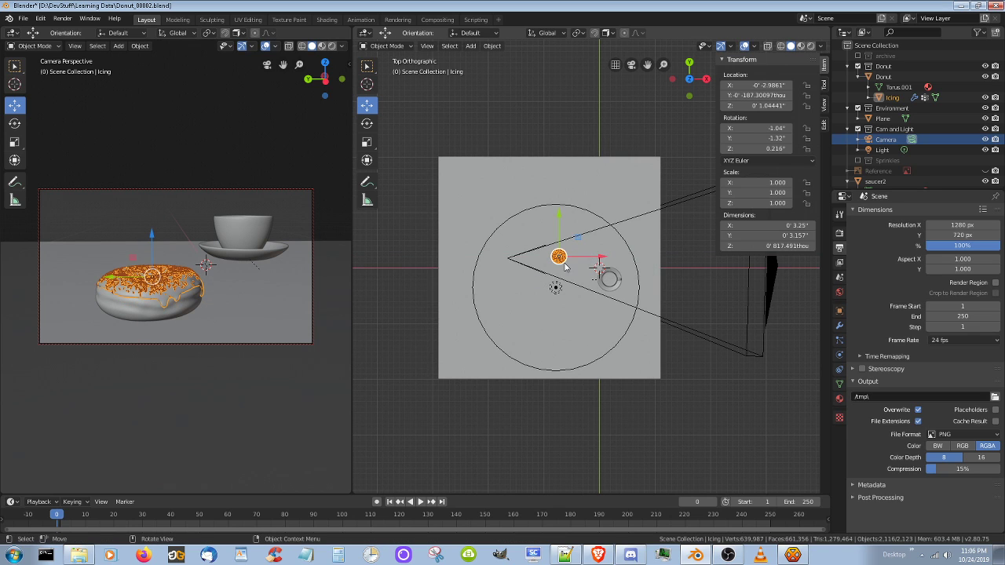
- Move the donut along X, then 451.978 thou along Y, checking it from a lower camera angle
left_click(200, 309)
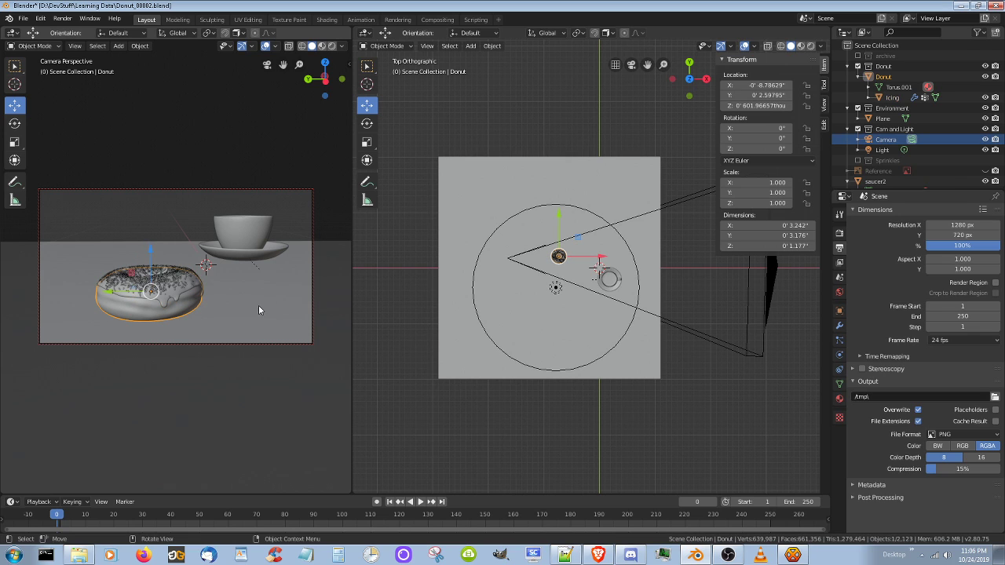
key("g")
key("x")
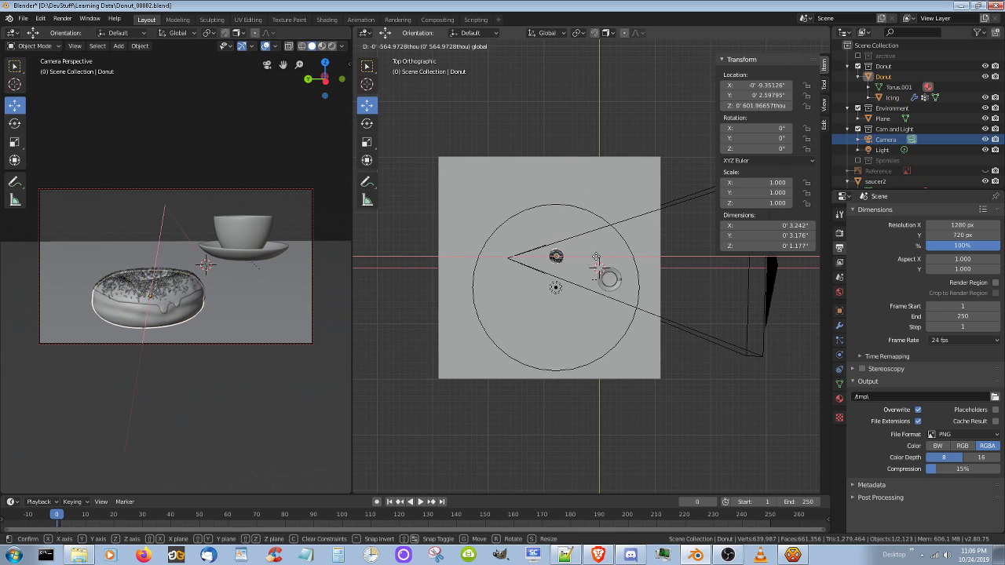
left_click(595, 258)
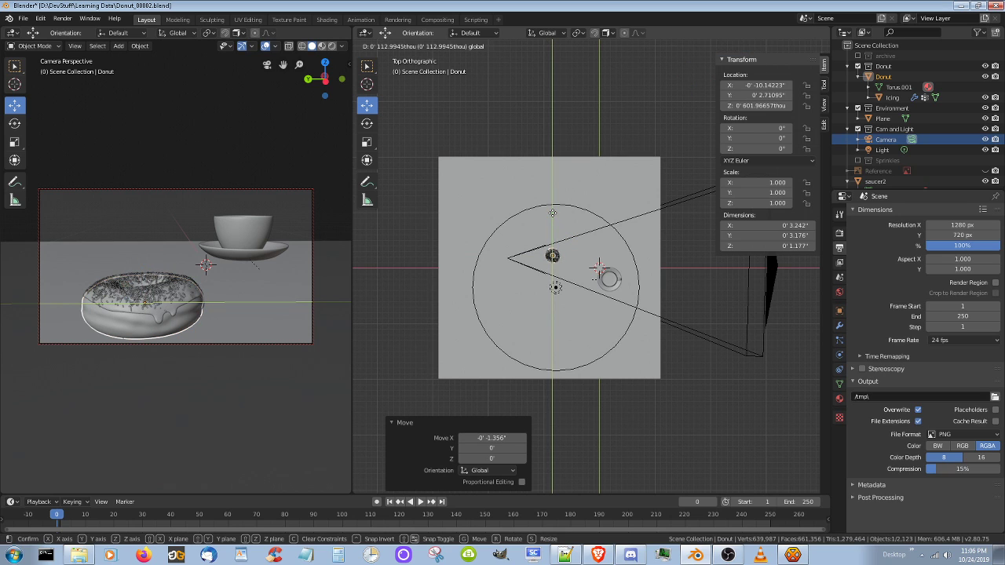
left_click_drag(553, 213, 555, 216)
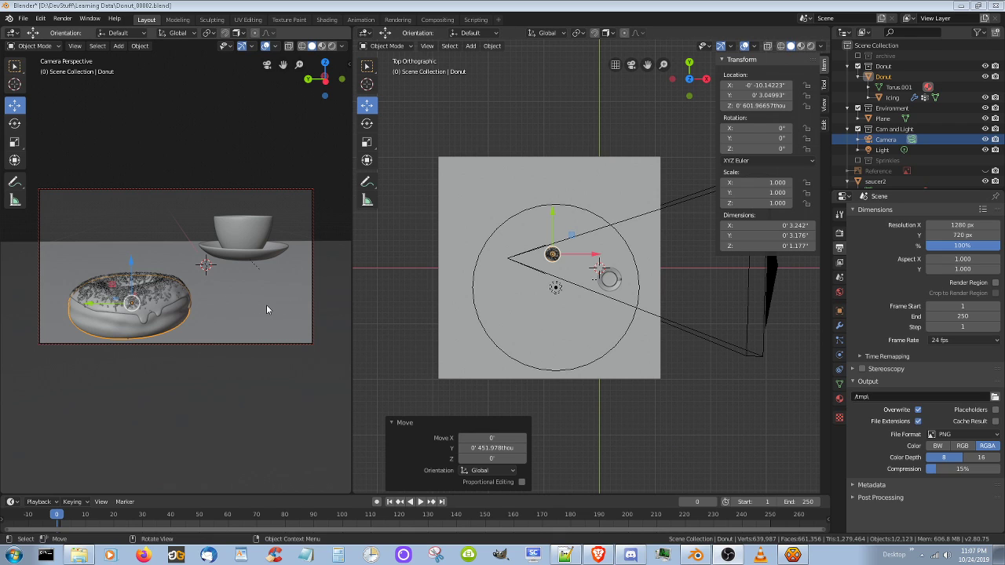
mouse_move(266, 304)
middle_mouse_down()
mouse_move(241, 292)
mouse_move(273, 300)
middle_mouse_up()
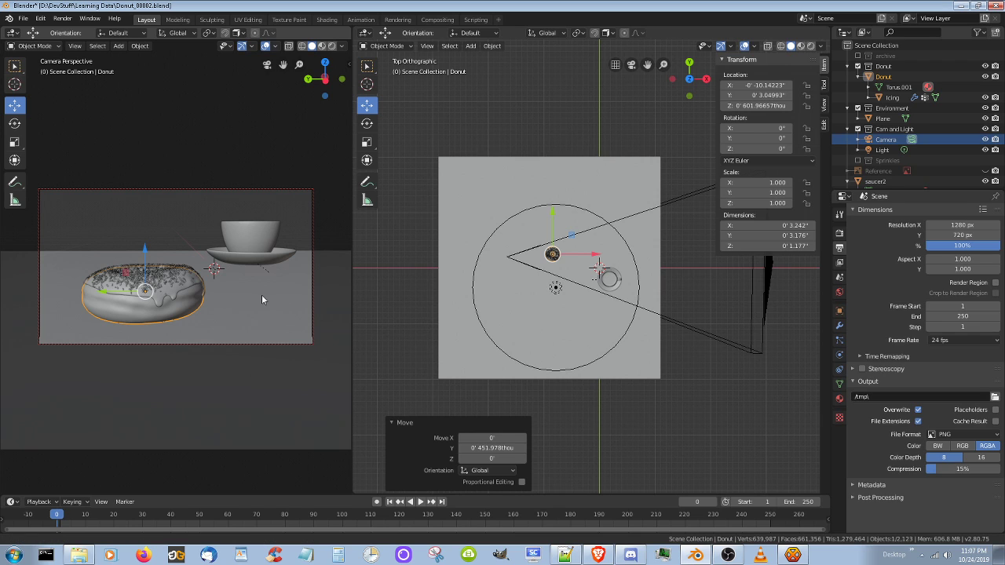
middle_click_drag(261, 294, 256, 289)
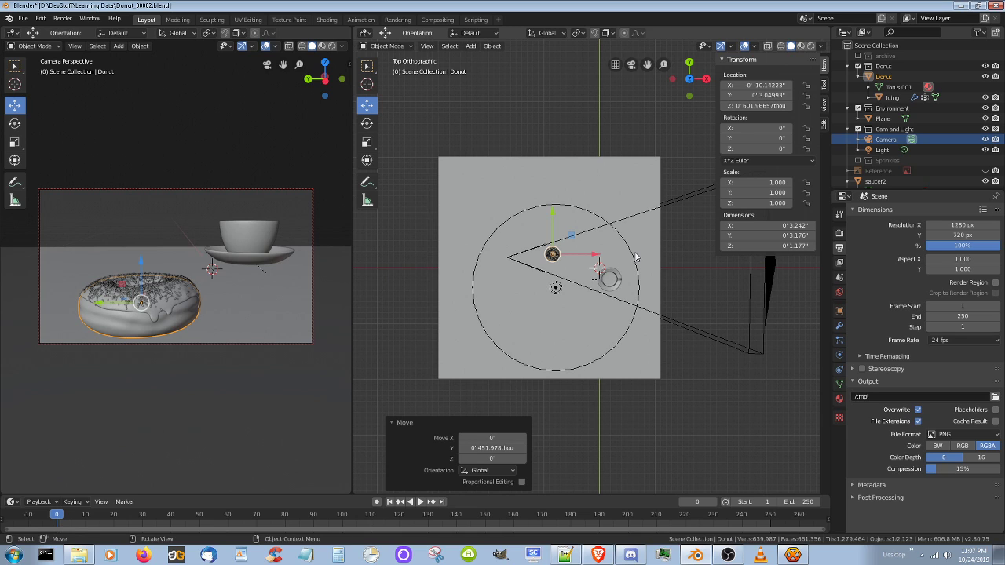
- Rotate saucer2 and its cup 109° about Z so the handle faces the camera, then save
left_click(619, 290)
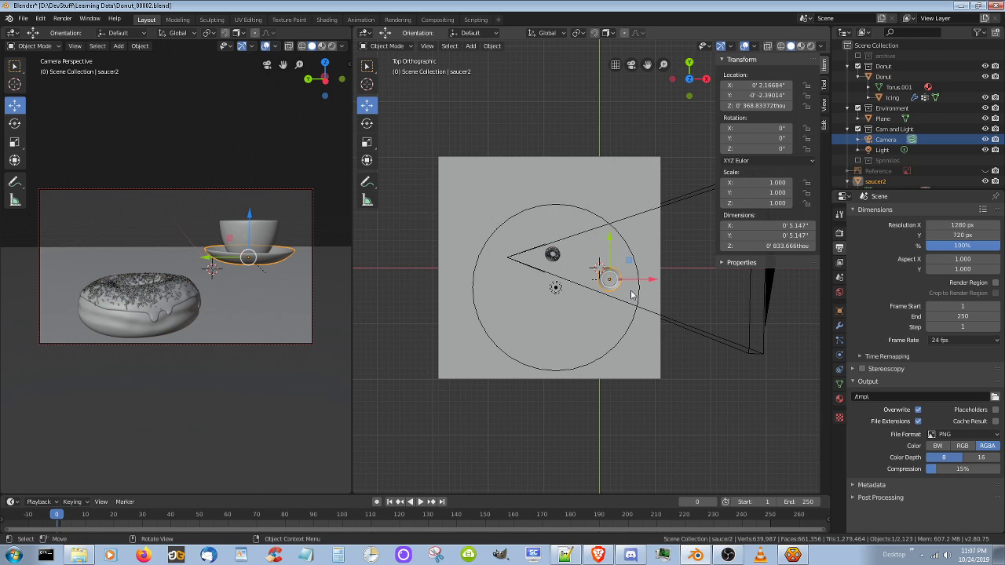
key("r")
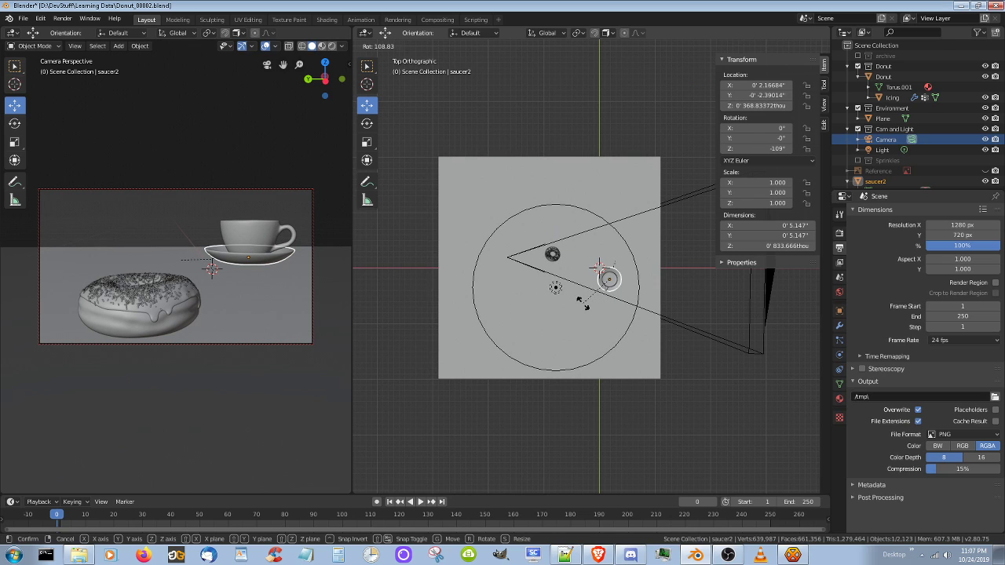
left_click(583, 305)
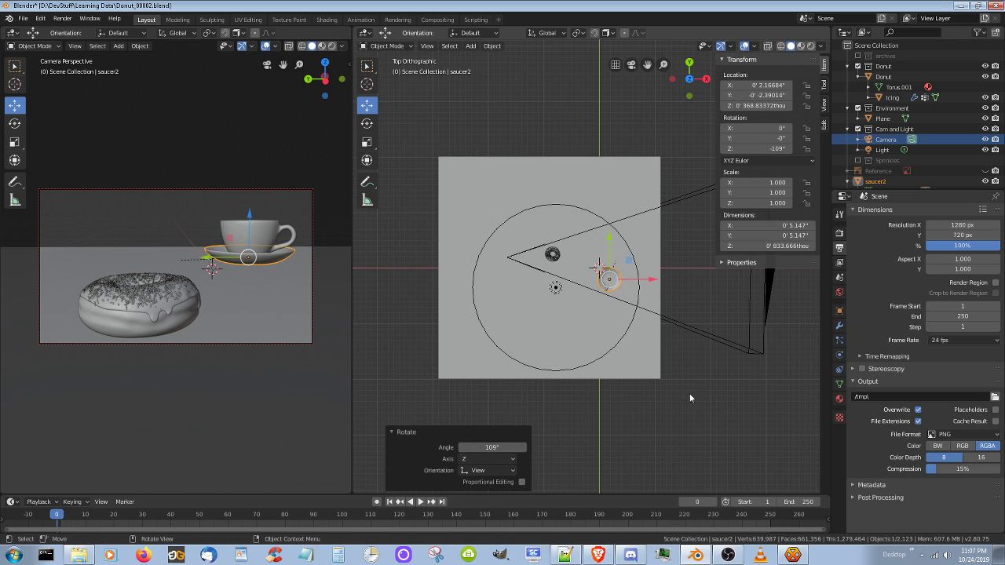
key("ctrl+s")
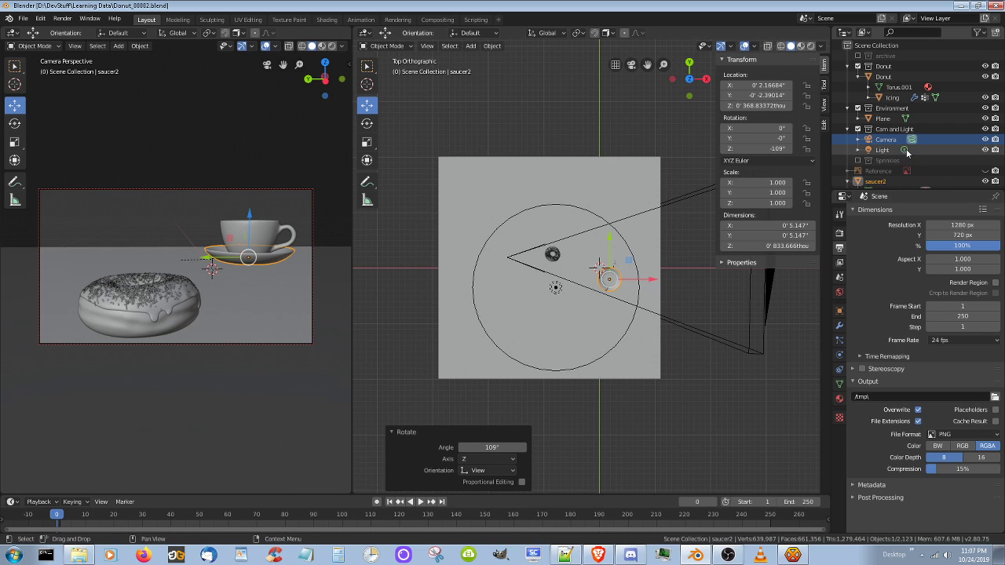
- Unhide the saucer_old plate in the Outliner so it appears beside the donut
scroll(901, 180, "down", 2)
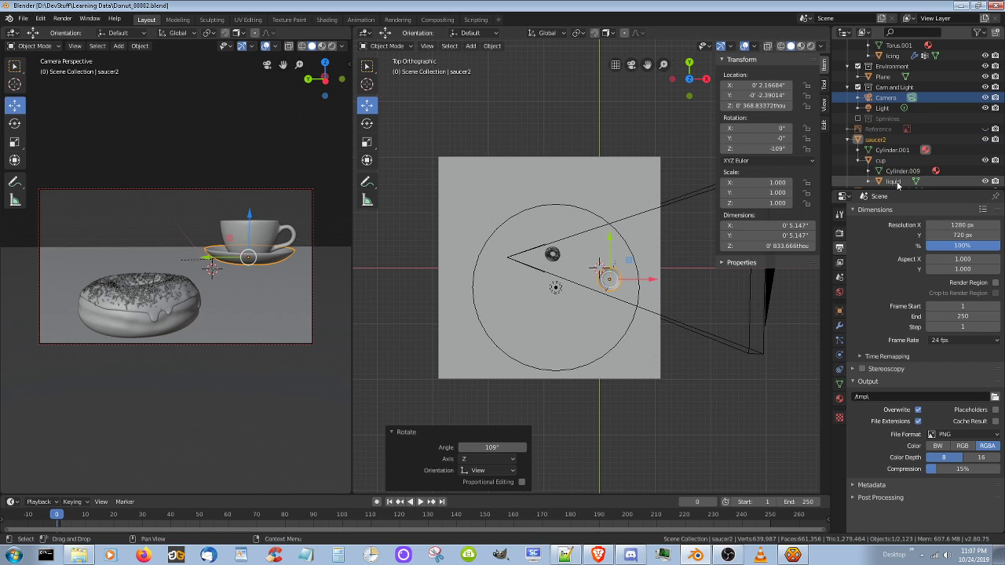
scroll(897, 183, "down", 1)
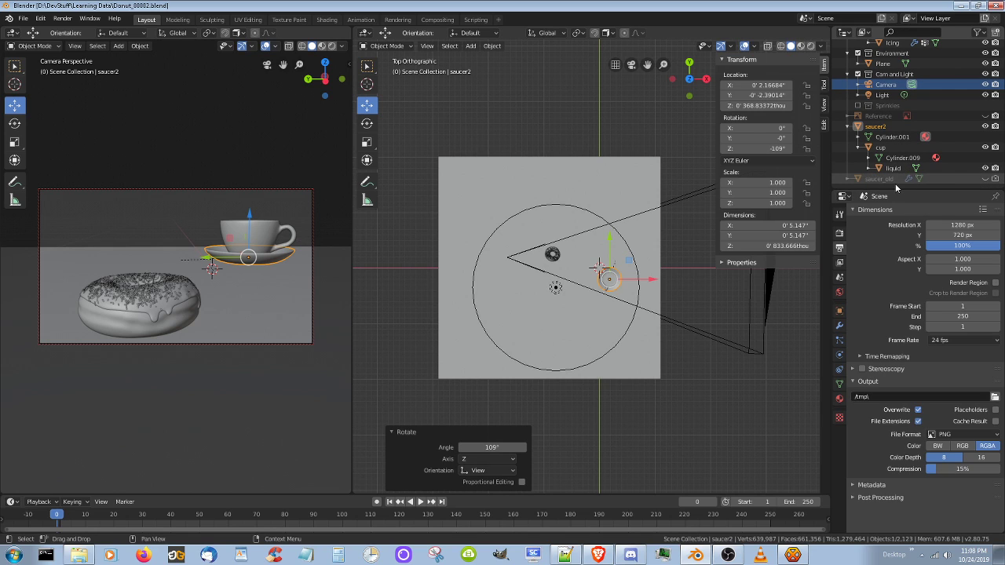
left_click(997, 181)
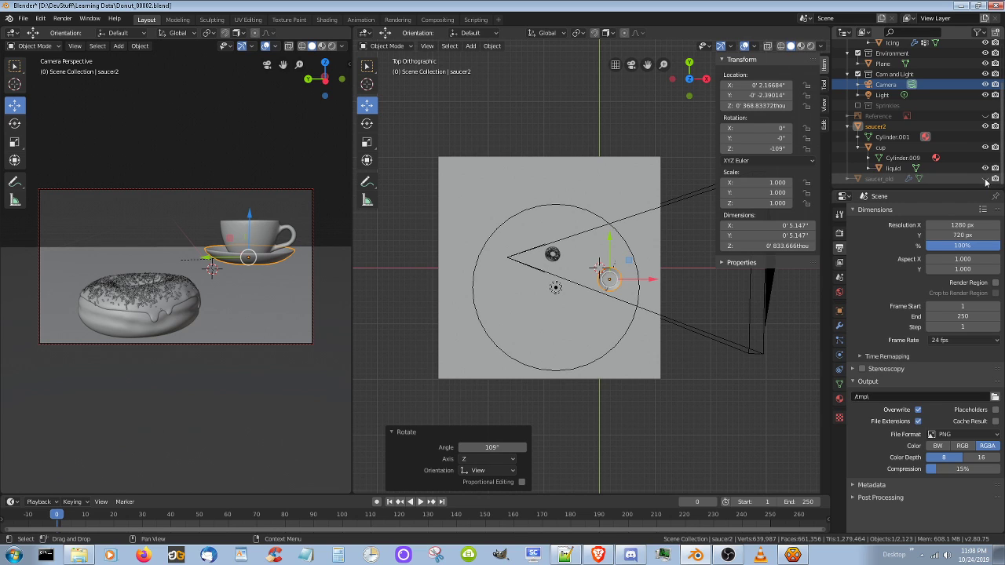
left_click(986, 180)
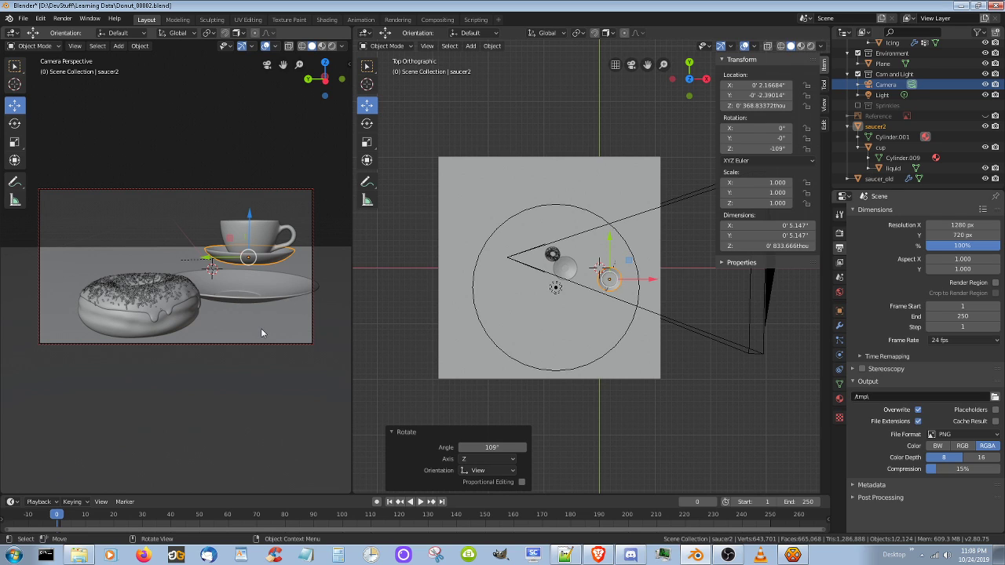
- Switch the camera viewport to Material Preview shading and select the saucer_old plate
left_click(800, 45)
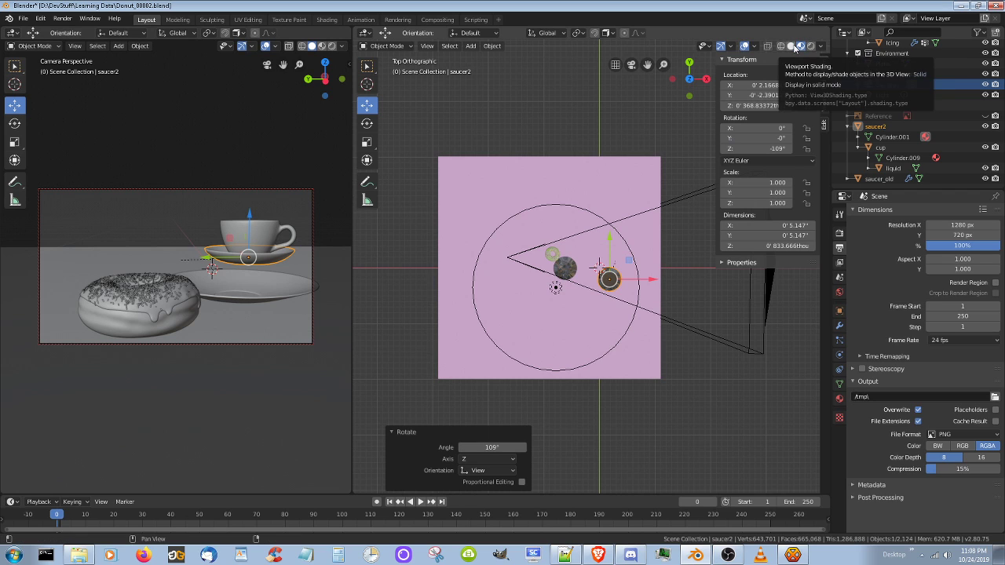
left_click(793, 46)
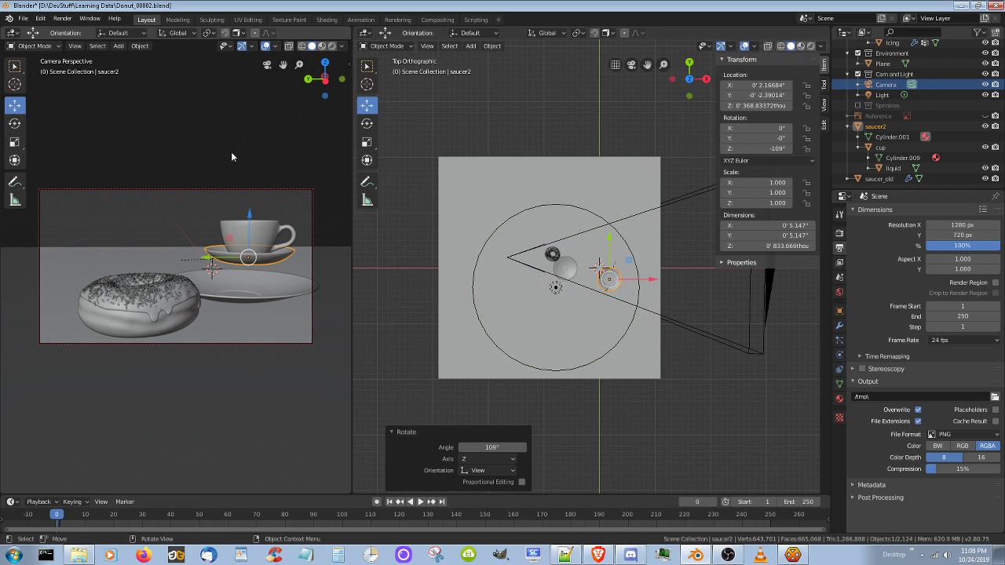
left_click(322, 47)
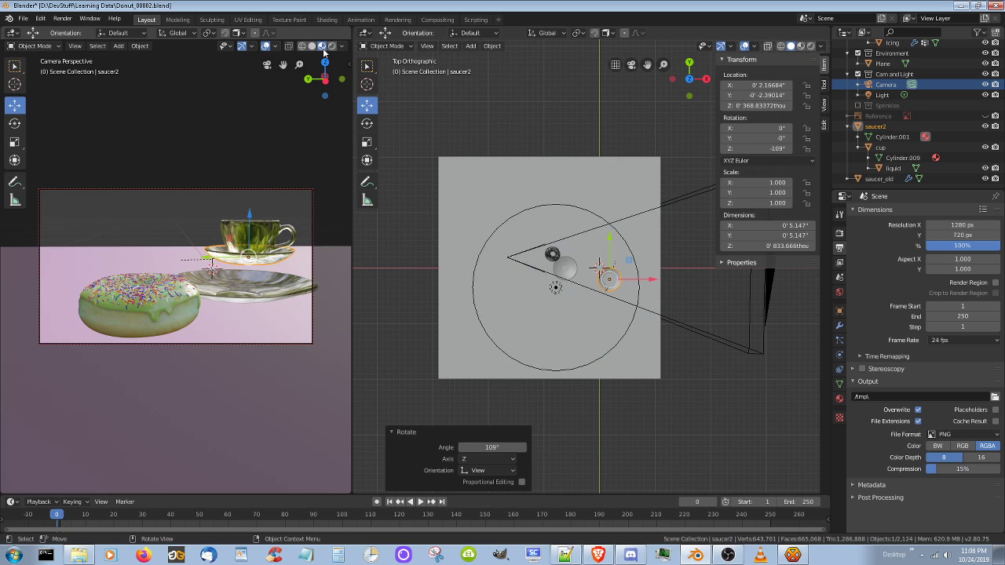
left_click(251, 300)
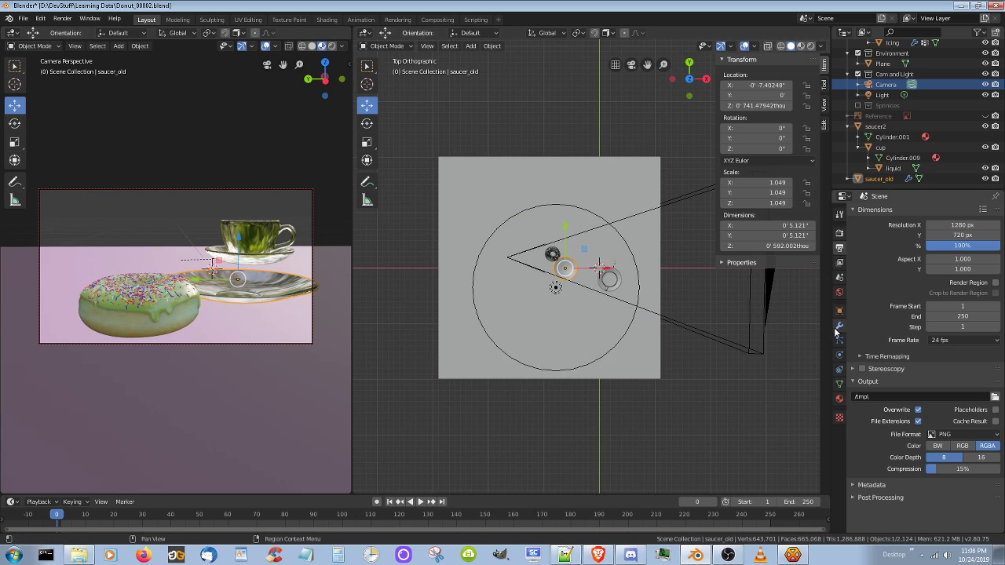
- Show saucer_old's material settings, lower the Glass Transmission slightly, and save
left_click(838, 399)
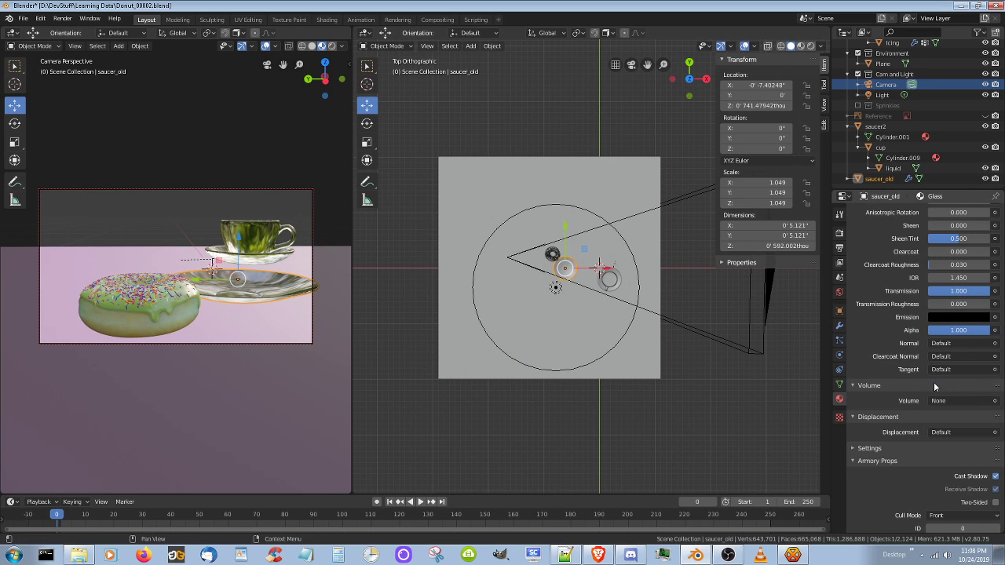
scroll(927, 378, "up", 4)
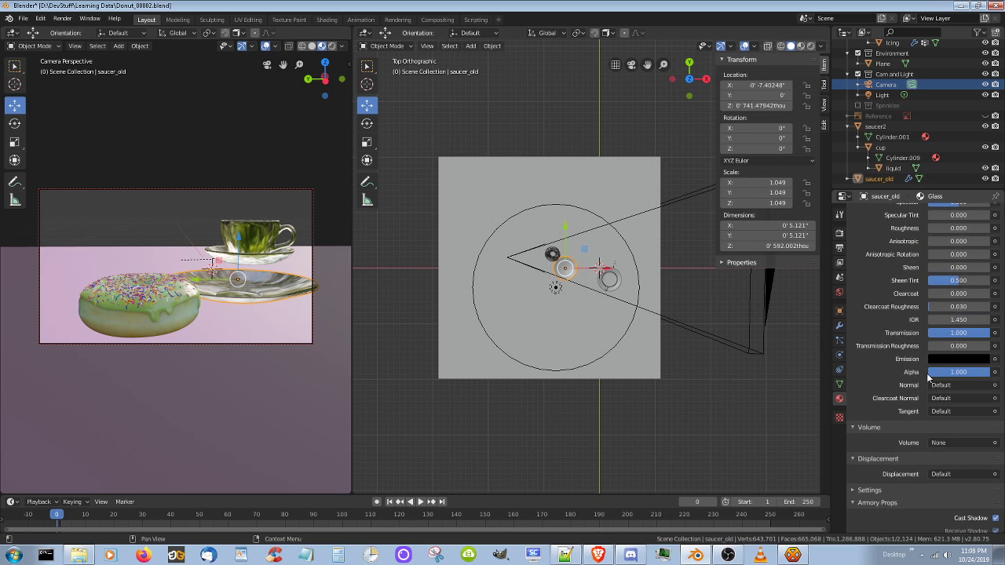
scroll(927, 378, "up", 1)
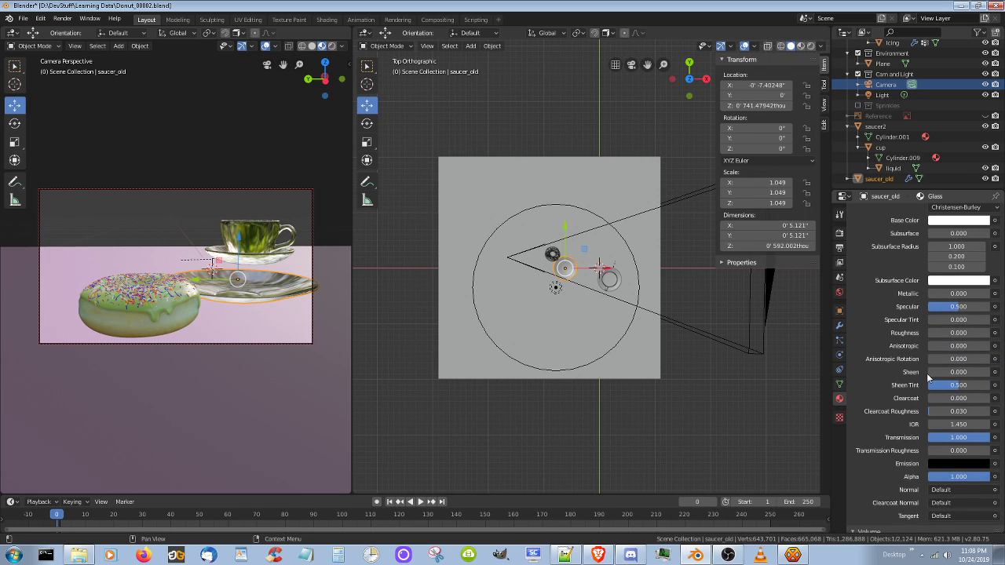
mouse_move(973, 444)
left_mouse_down()
mouse_move(959, 444)
mouse_move(989, 443)
left_mouse_up()
scroll(879, 434, "up", 3)
scroll(879, 434, "down", 3)
key("ctrl+s")
- Browse the material list, confirming the Glass material is shared by 3 objects, without changing it
scroll(862, 395, "up", 5)
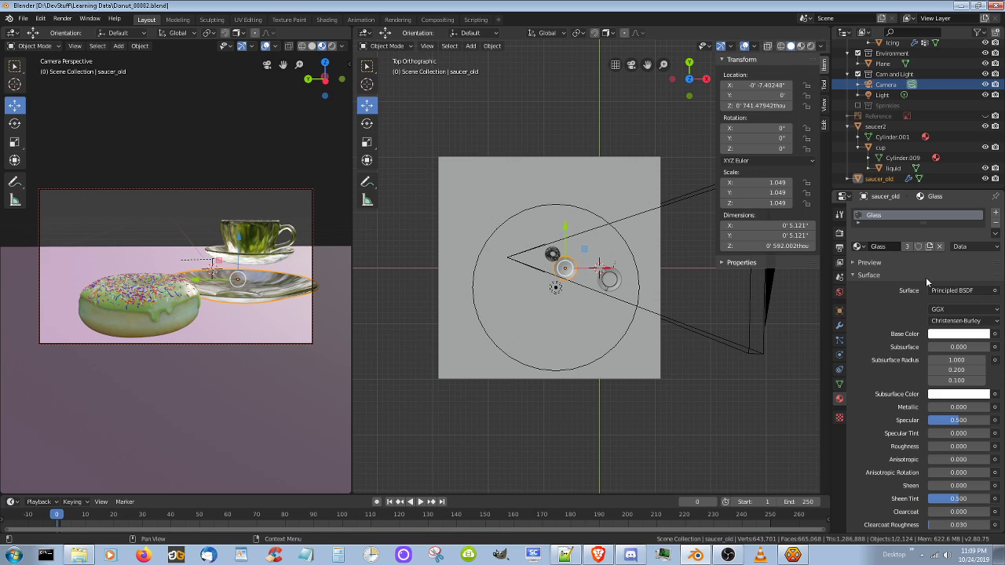
left_click(879, 246)
left_click(861, 246)
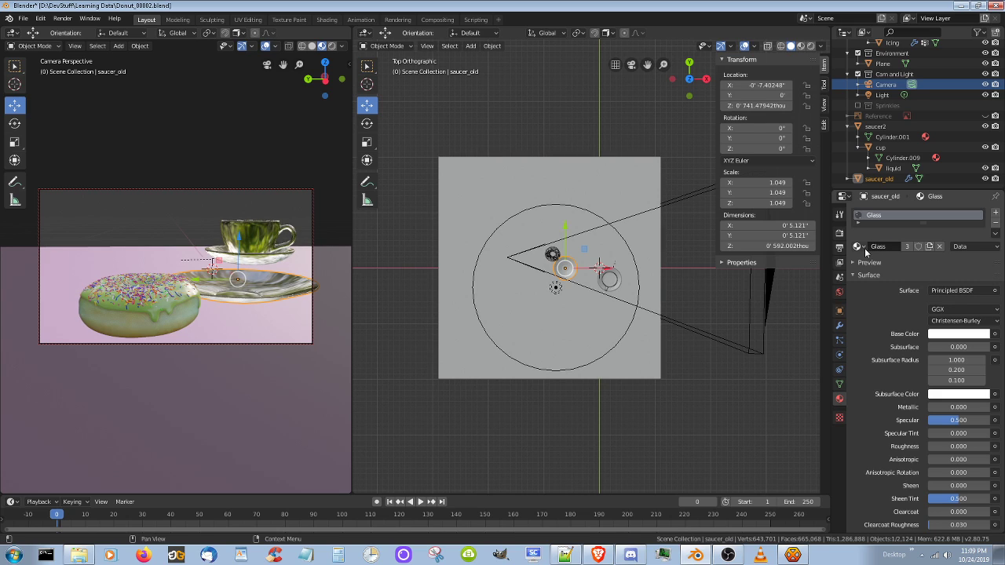
left_click(861, 247)
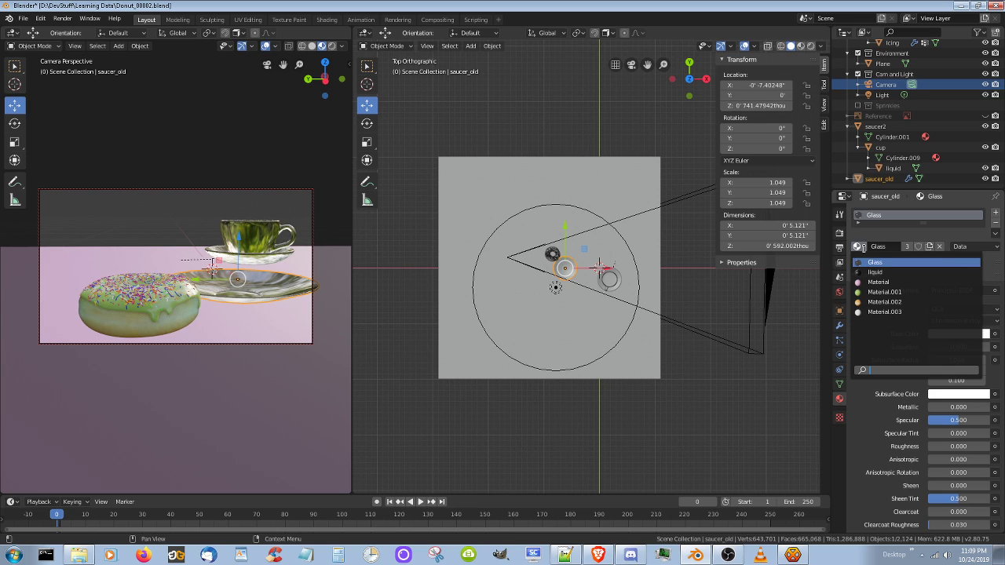
left_click(863, 431)
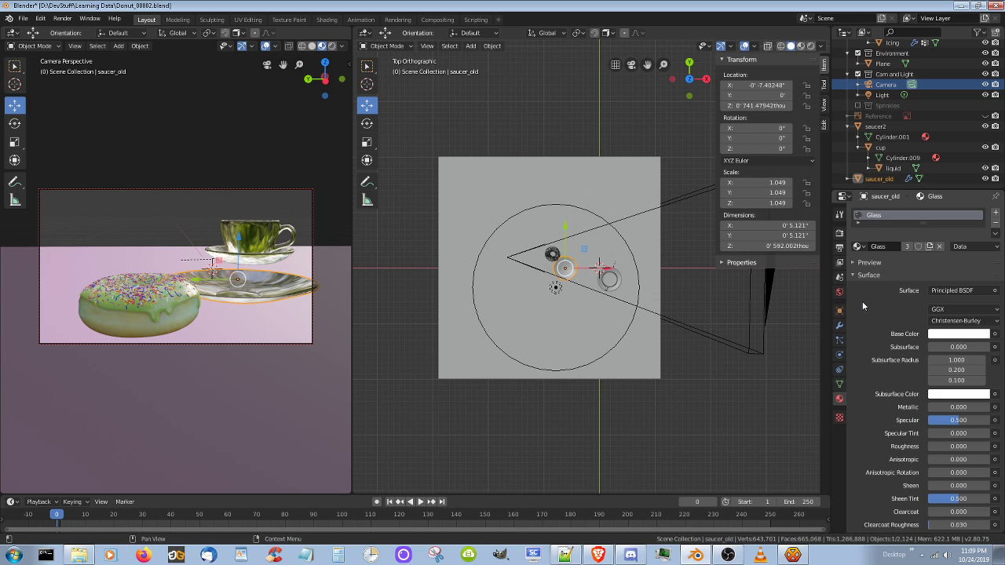
- Create a separate Glass.001 material for saucer_old and reselect the old saucer
left_click(929, 247)
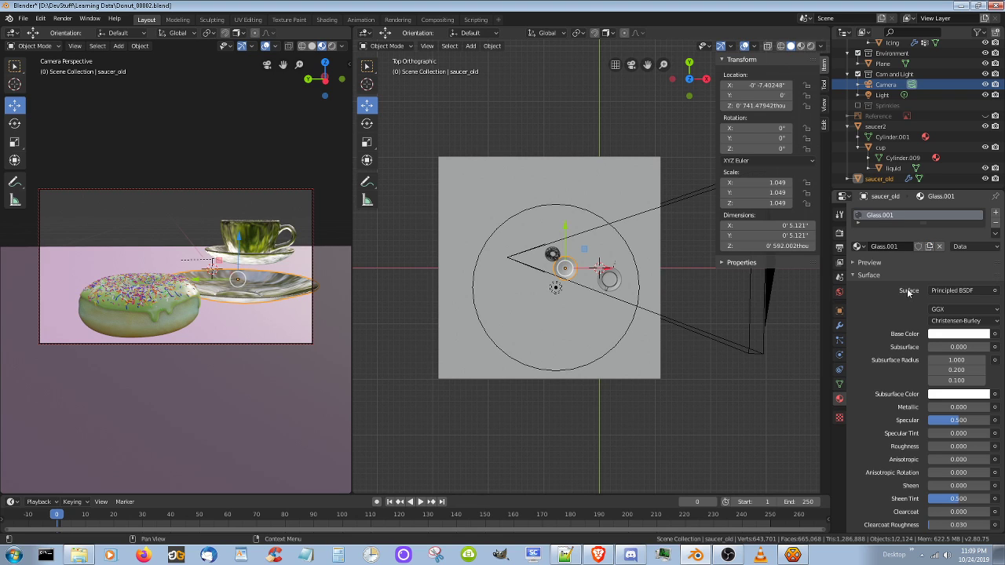
left_click(253, 236)
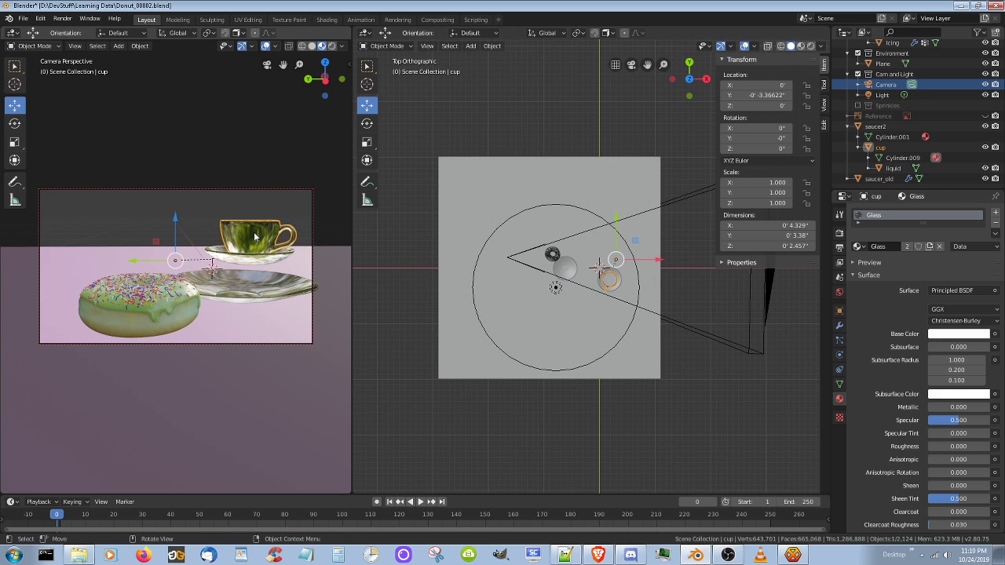
left_click(256, 266)
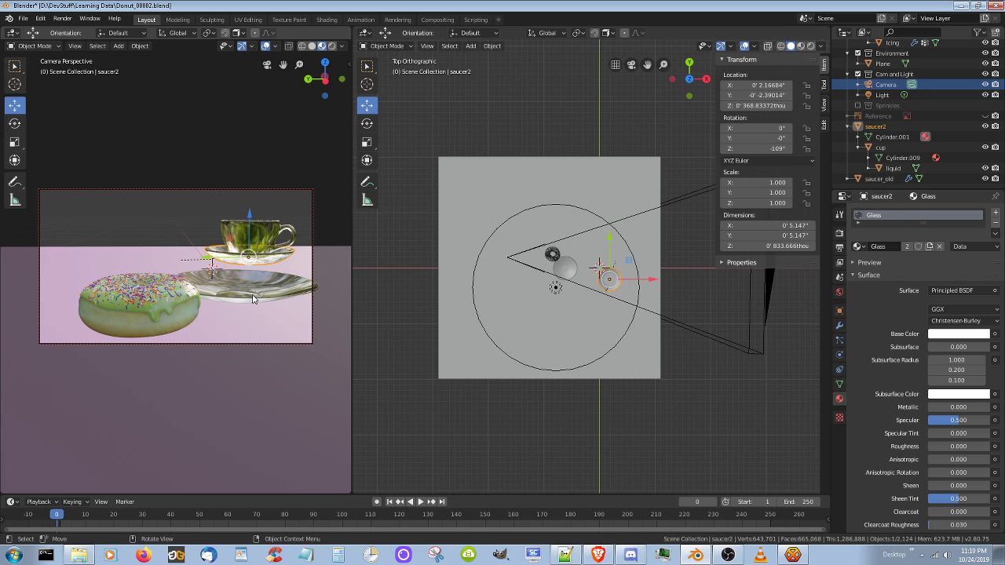
left_click(256, 266)
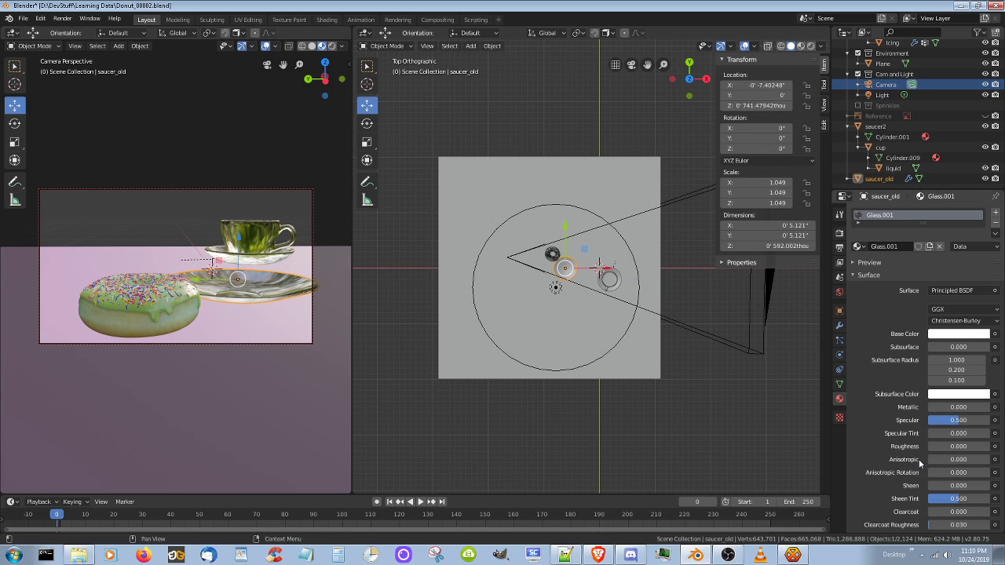
- Set Glass.001 Transmission to 0 for an opaque white plate and reframe the camera view
scroll(918, 459, "down", 4)
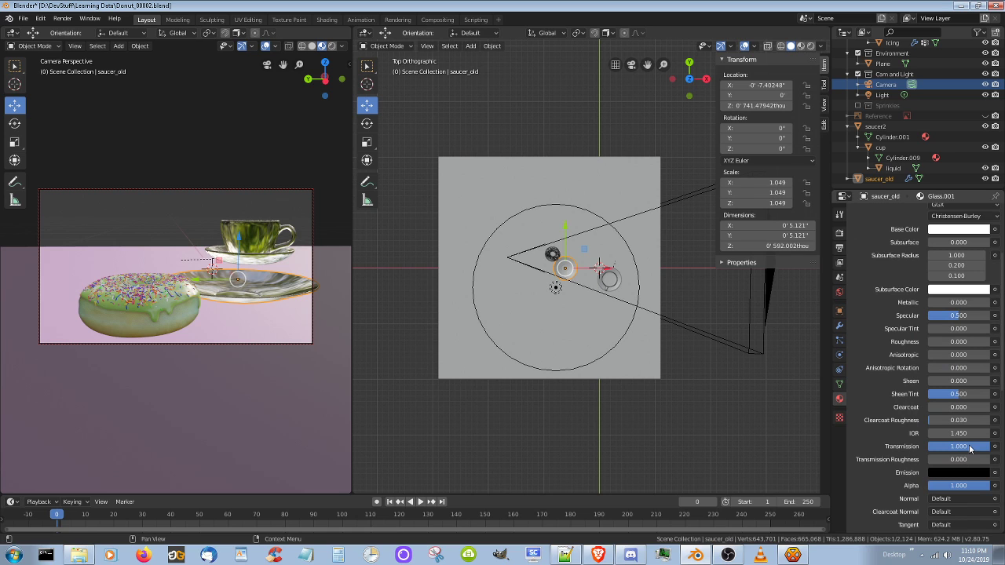
left_click_drag(971, 447, 895, 445)
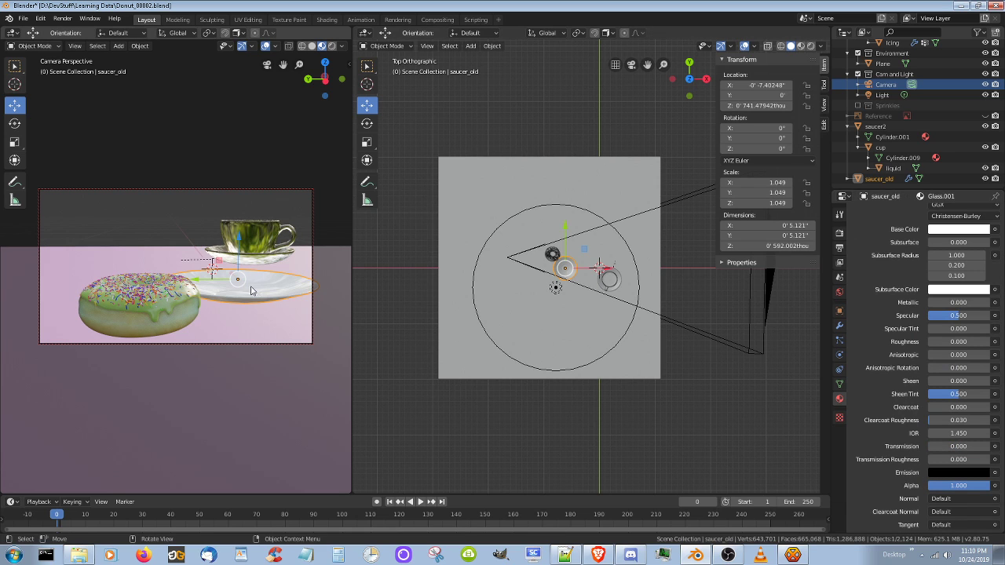
middle_click_drag(263, 302, 262, 264)
scroll(248, 308, "up", 5)
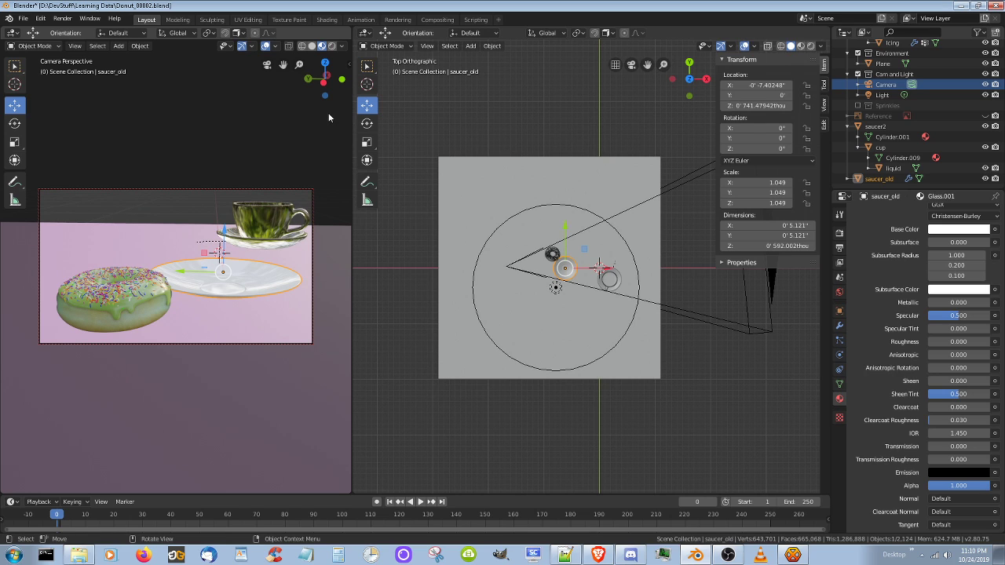
- Save the file, leave the camera view, and hide the Camera
key("ctrl+s")
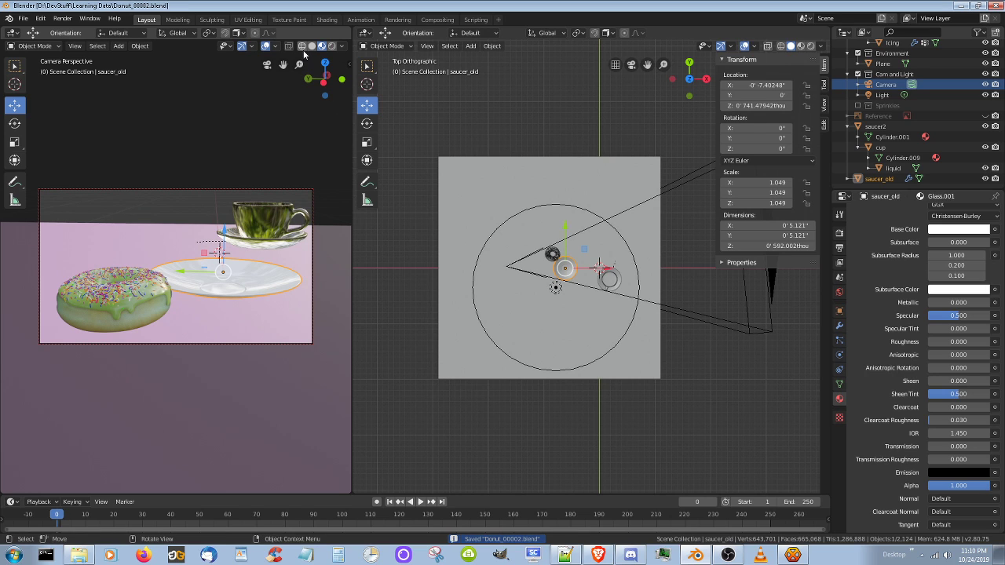
left_click(268, 69)
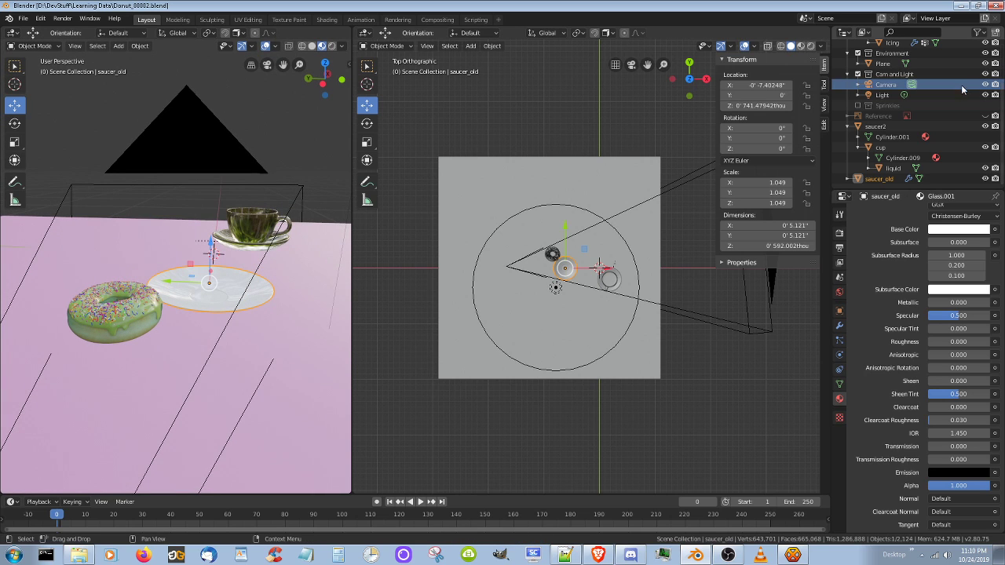
left_click(985, 84)
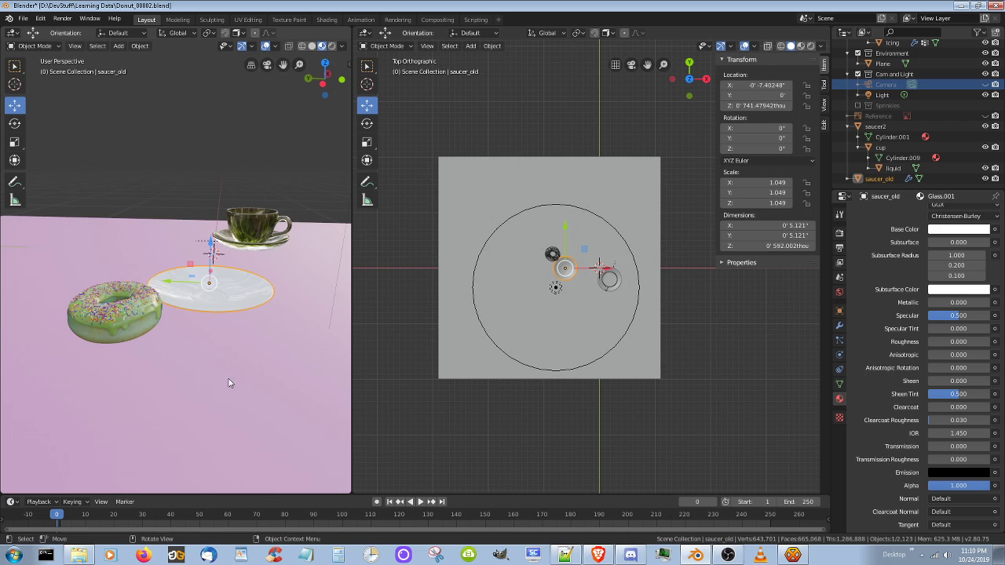
- Orbit and zoom the perspective view to a low, close angle on the saucer
scroll(229, 381, "down", 2)
middle_click_drag(222, 350, 220, 413)
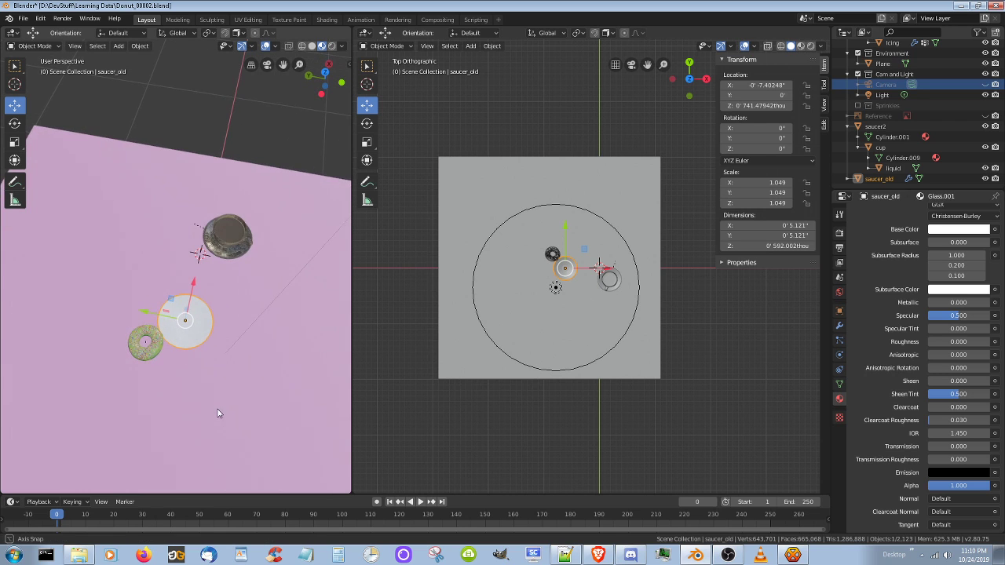
scroll(227, 369, "up", 5)
middle_click_drag(232, 324, 264, 327)
scroll(239, 322, "up", 2)
scroll(246, 328, "down", 1)
scroll(245, 328, "up", 2)
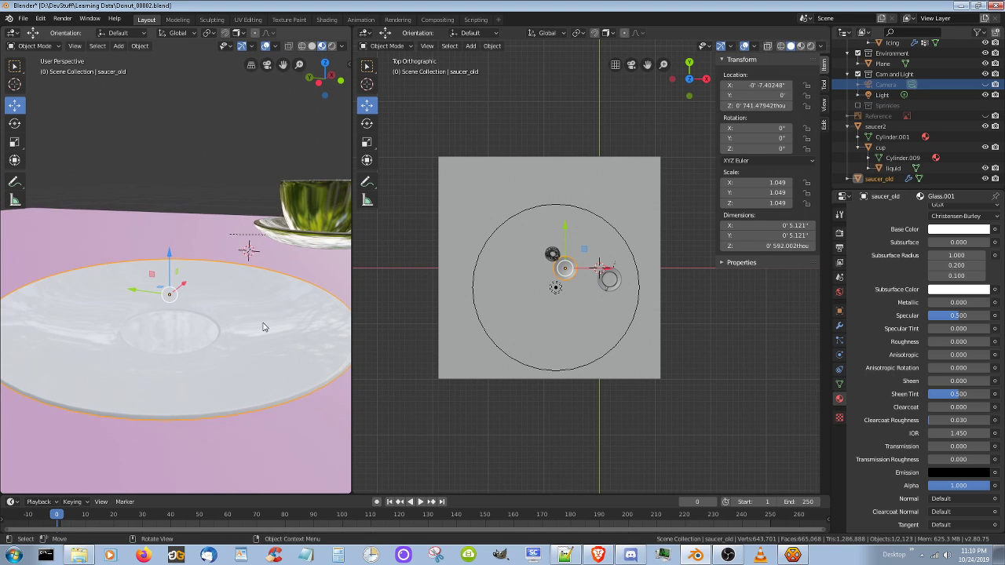
- Switch the left viewport to Rendered shading and review the Glass.001 settings (Transmission 0, IOR 1.450)
left_click(332, 46)
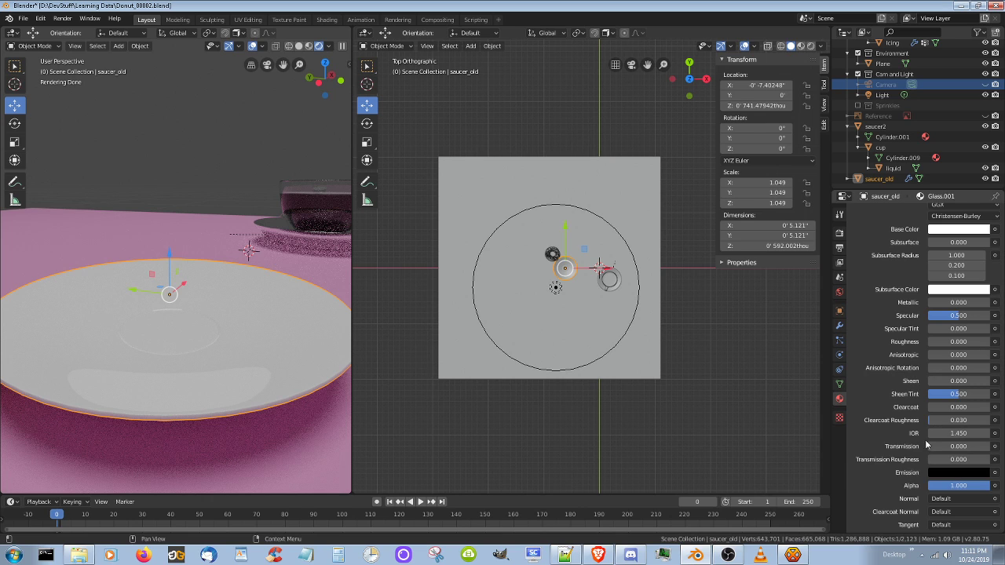
scroll(915, 466, "up", 3)
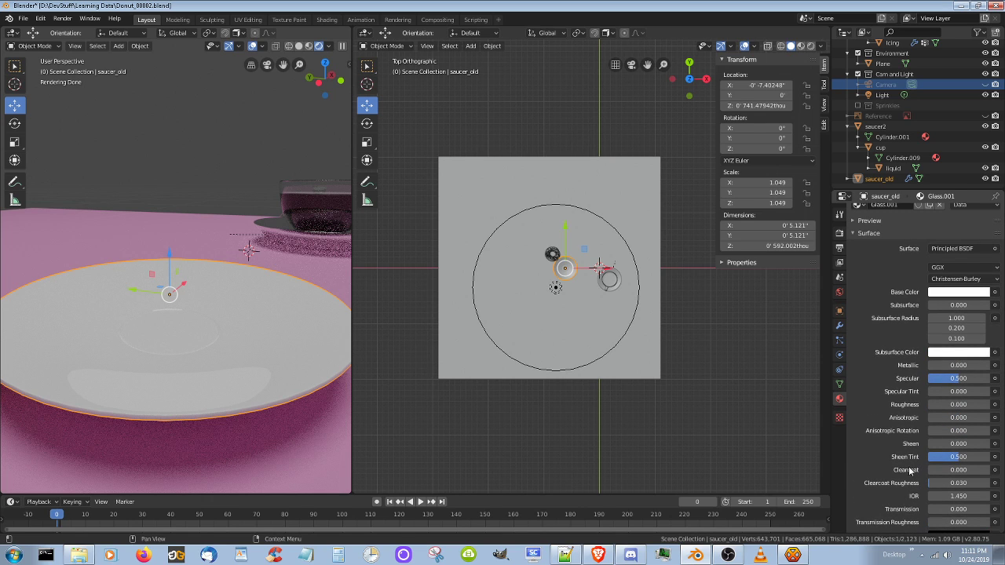
scroll(909, 470, "down", 1)
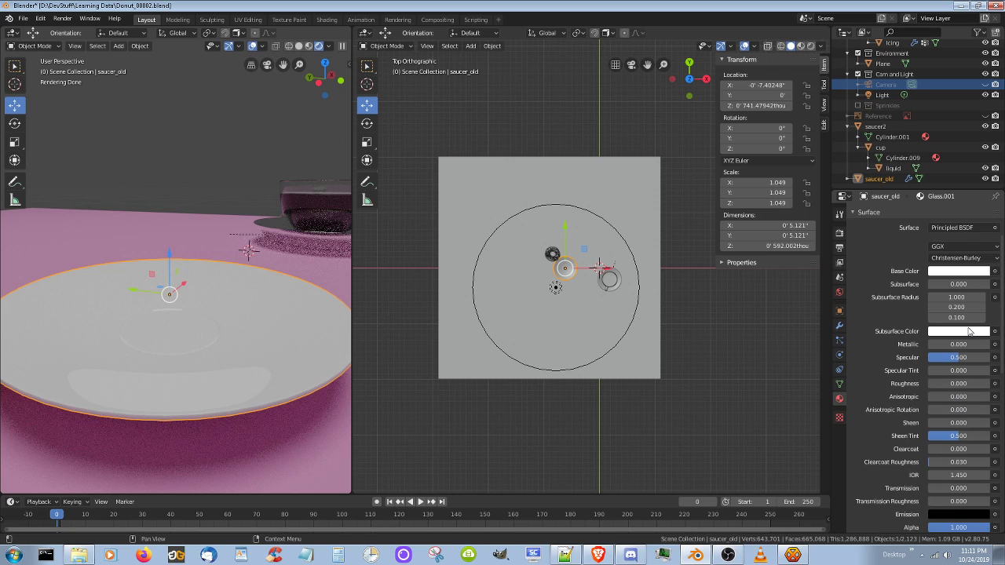
- Set the Glass.001 base colour to pale cream (H 0.176, S 0.089, V 1.000)
left_click(958, 271)
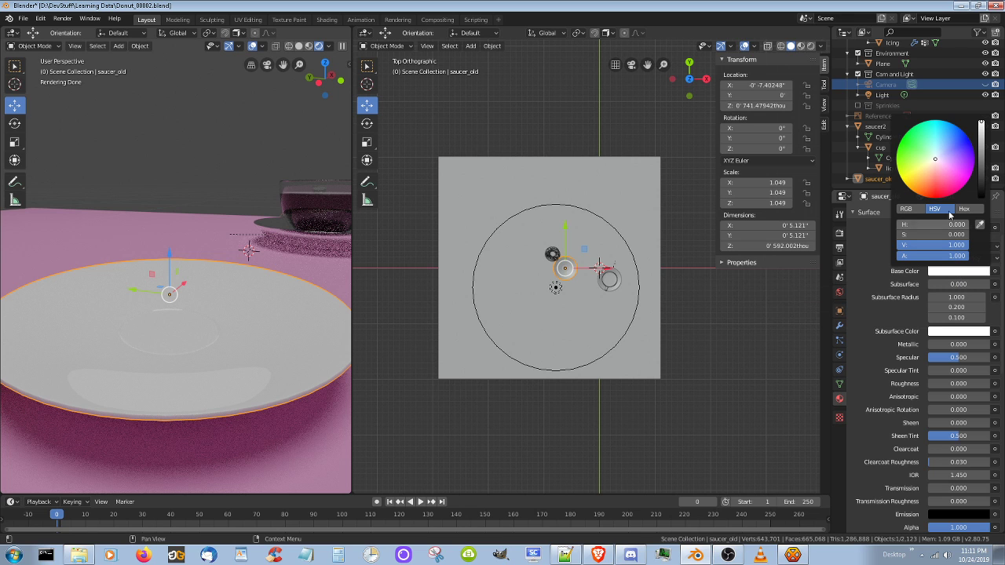
left_click(932, 163)
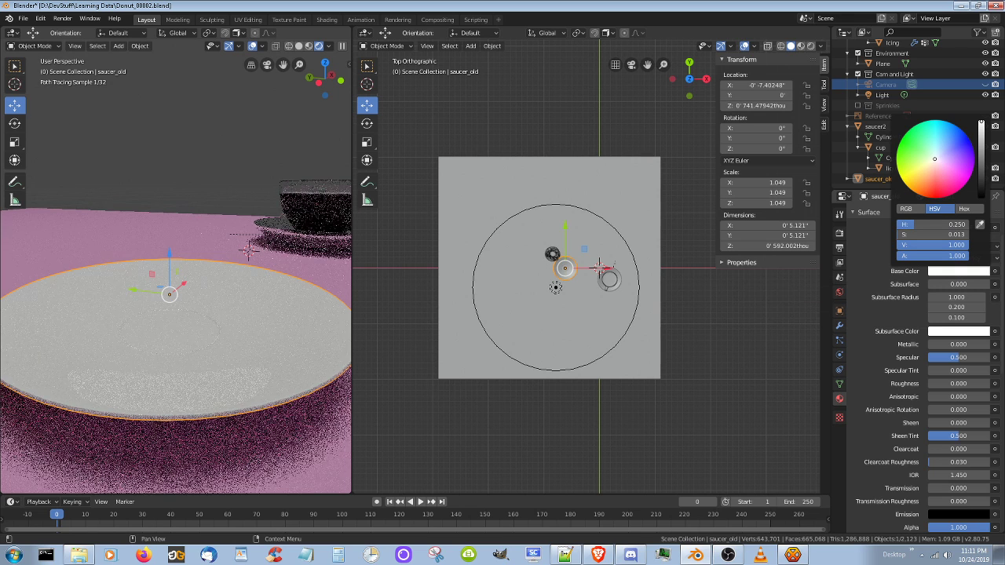
left_click(932, 163)
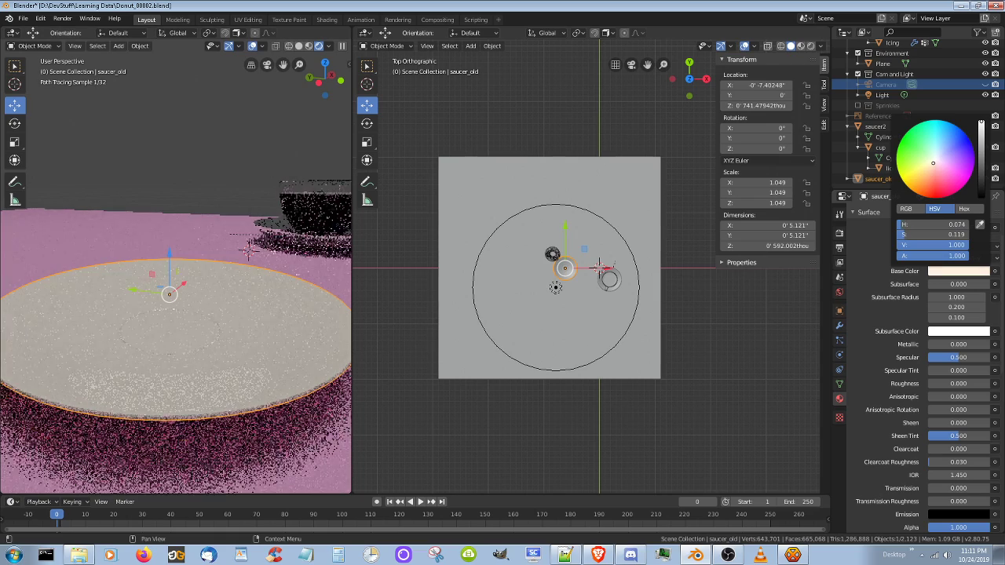
left_click_drag(932, 162, 930, 162)
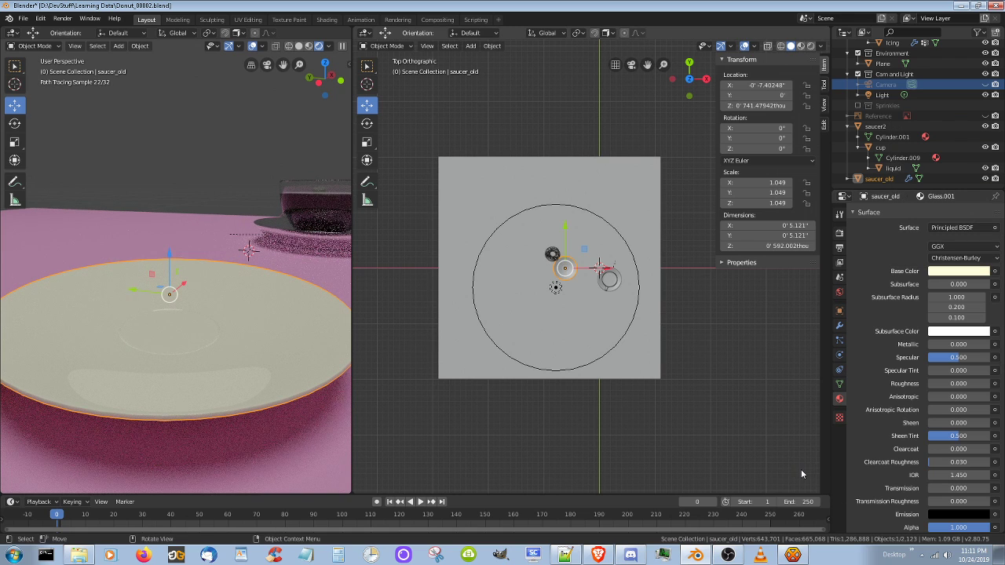
left_click(970, 271)
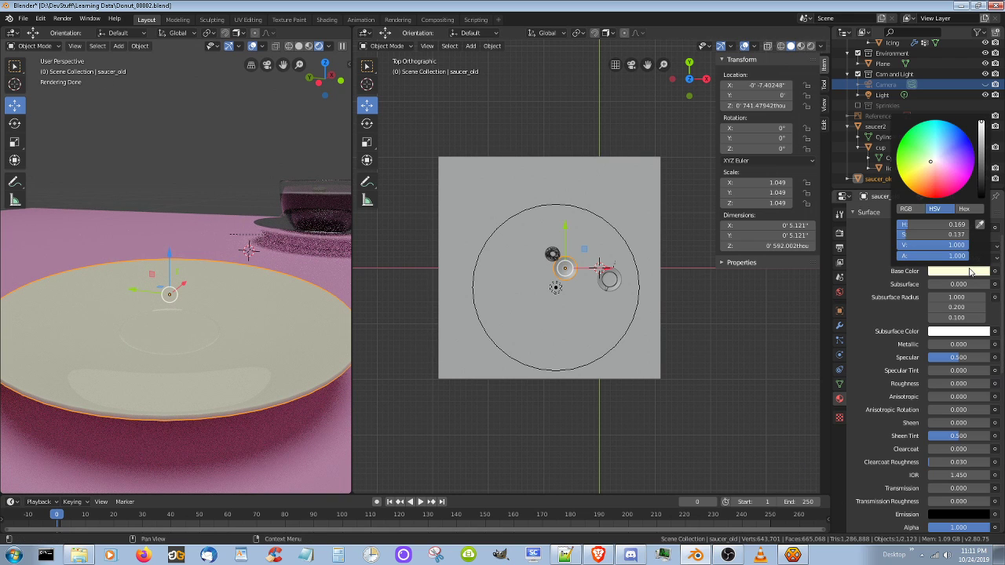
left_click(935, 161)
left_click(931, 160)
scroll(870, 452, "down", 4)
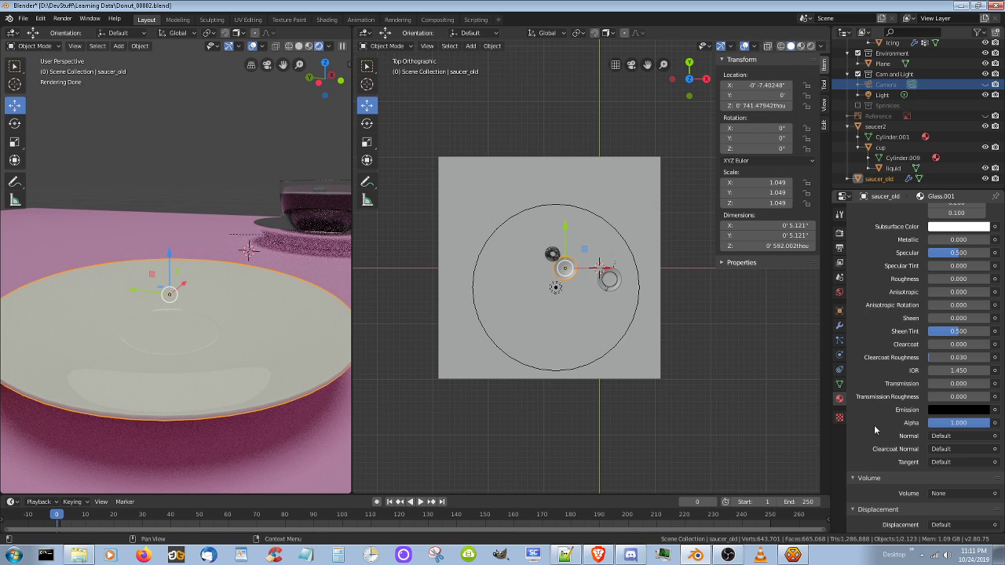
- Drag the Glass.001 Roughness up to 0.300 for a softer finish
scroll(874, 424, "up", 3)
scroll(873, 425, "up", 2)
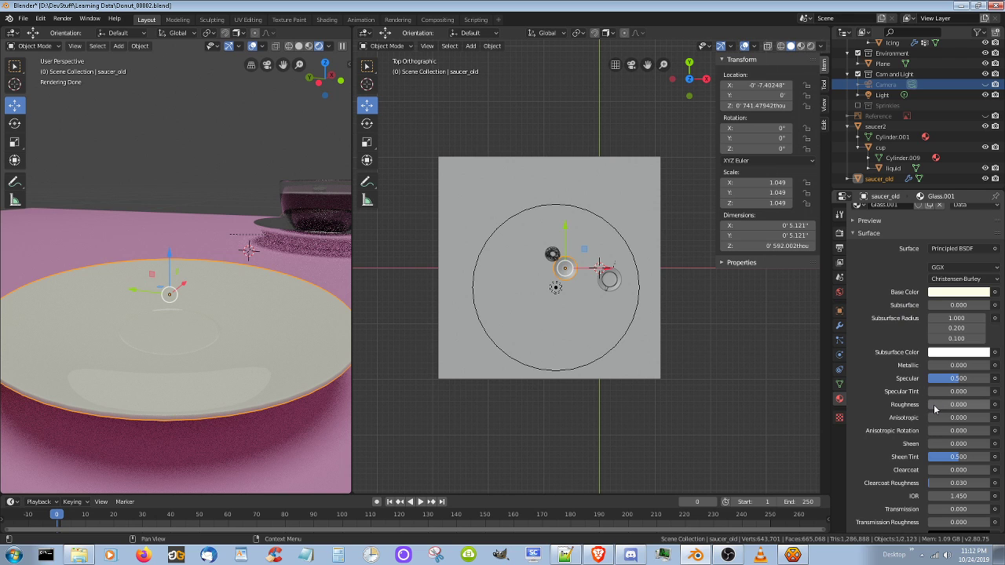
mouse_move(928, 404)
left_mouse_down()
mouse_move(975, 404)
mouse_move(947, 404)
left_mouse_up()
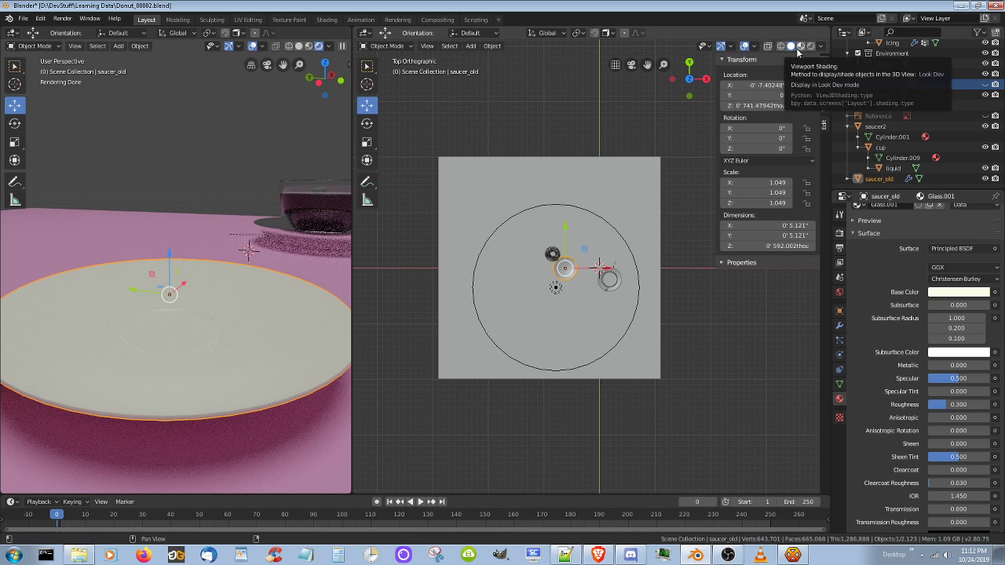
- In Material Preview shading, tune Glass.001 Roughness and Specular to 0.092 each
left_click(310, 47)
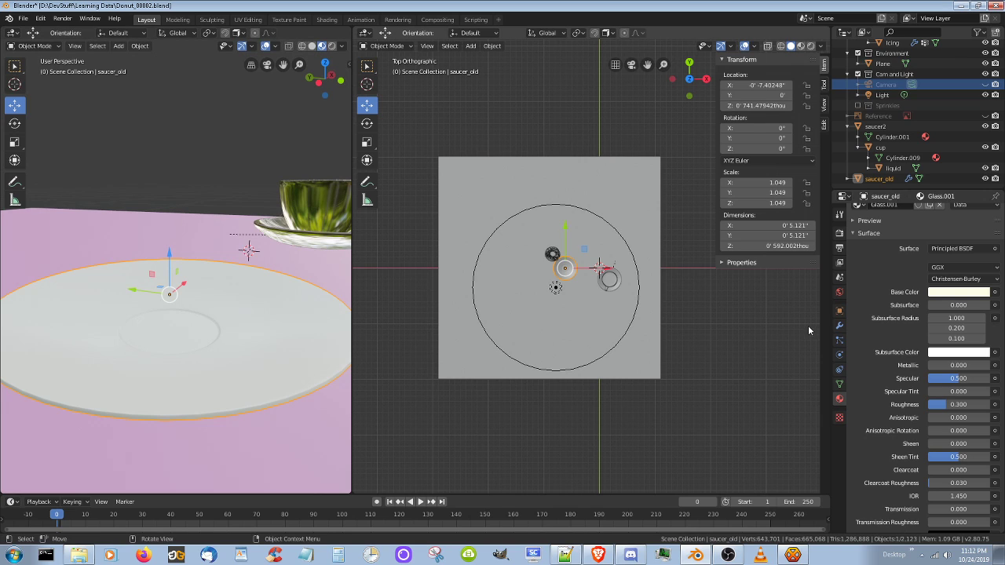
left_click_drag(958, 404, 911, 404)
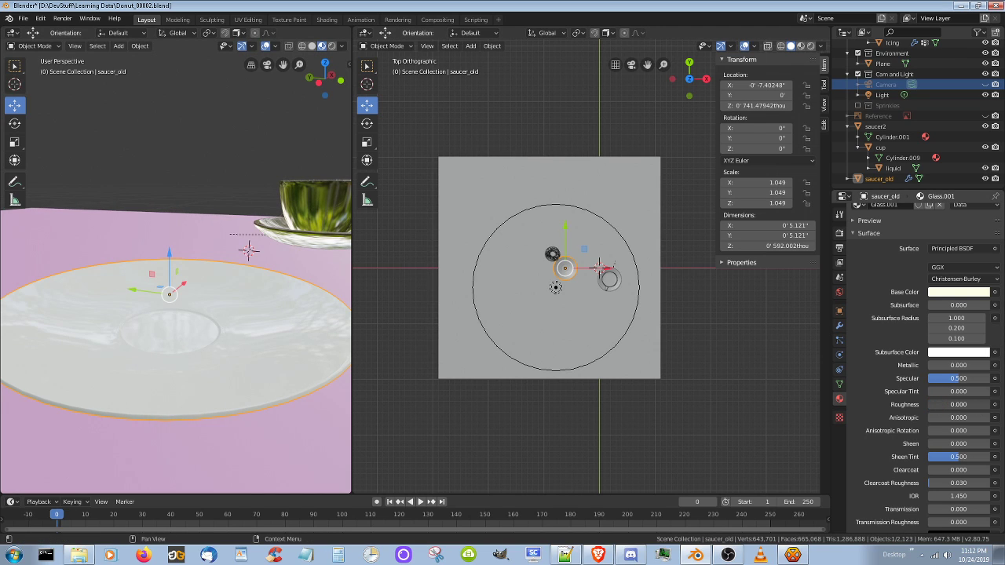
left_click_drag(936, 404, 945, 405)
left_click_drag(959, 380, 931, 405)
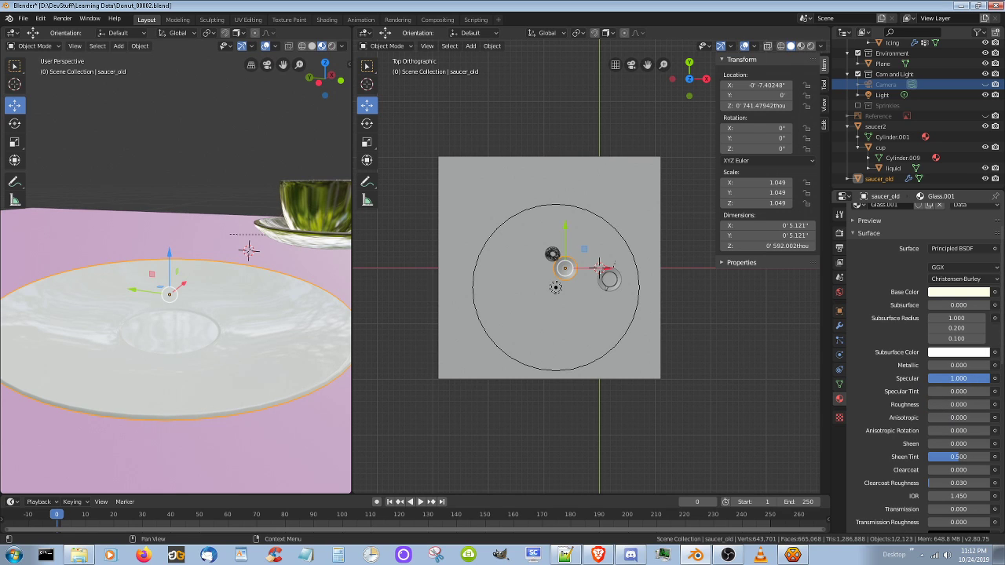
mouse_move(971, 378)
left_mouse_down()
mouse_move(936, 378)
mouse_move(990, 378)
mouse_move(931, 379)
left_mouse_up()
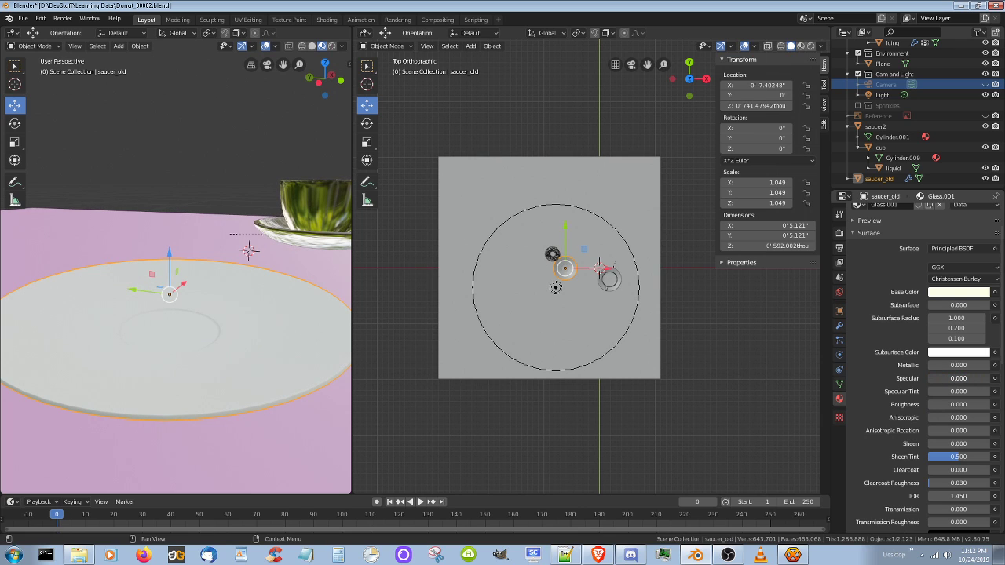
left_click_drag(931, 379, 933, 378)
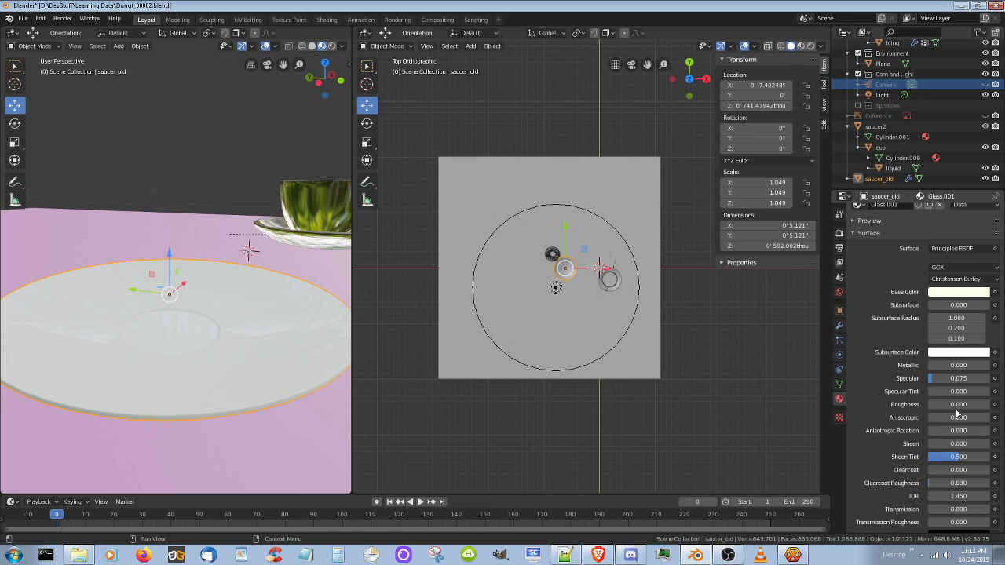
left_click_drag(937, 404, 944, 404)
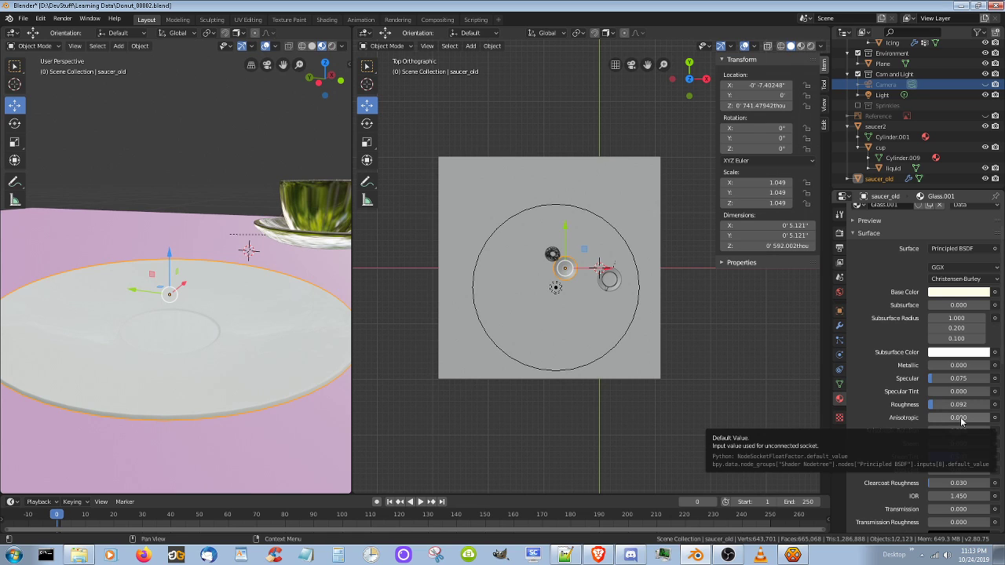
left_click_drag(935, 379, 936, 378)
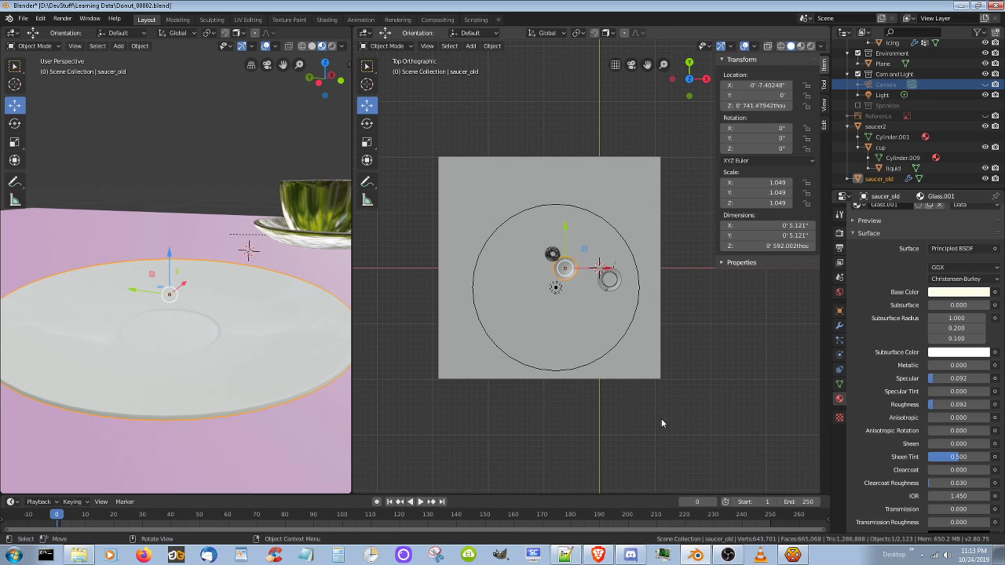
- Save the donut file, widen the viewport into Solid shading, and briefly inspect the saucer_old mesh
key("ctrl+s")
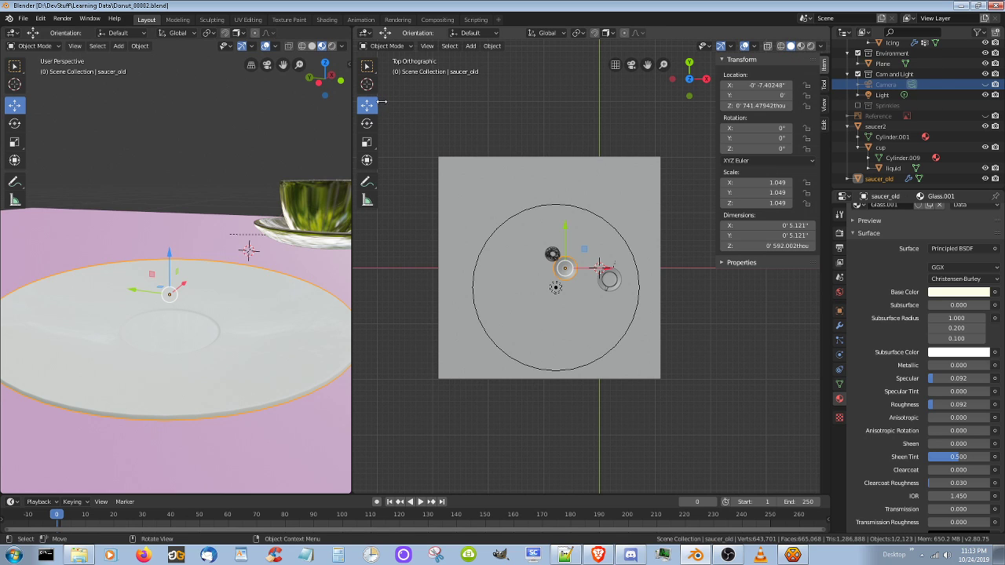
left_click_drag(352, 88, 537, 88)
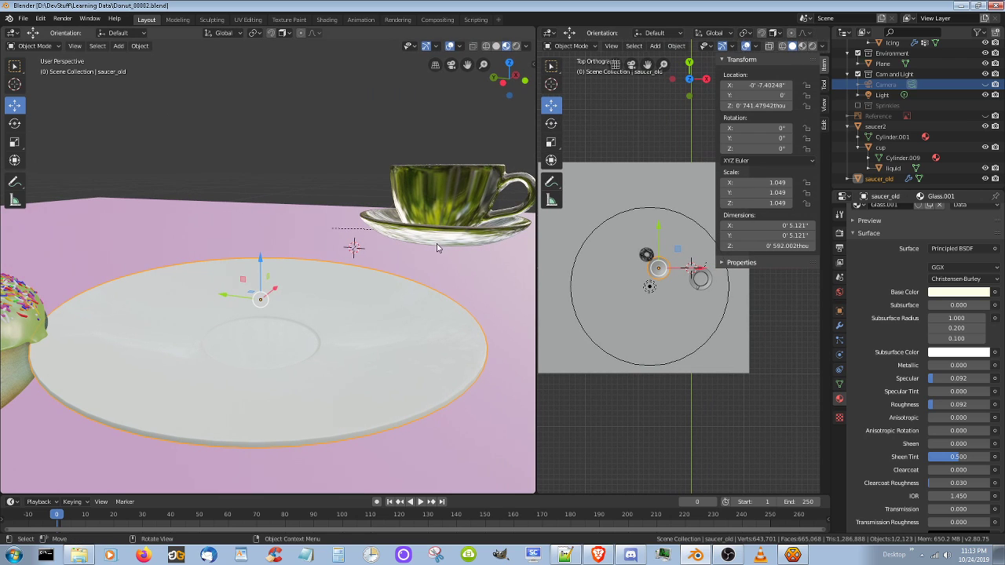
left_click(497, 46)
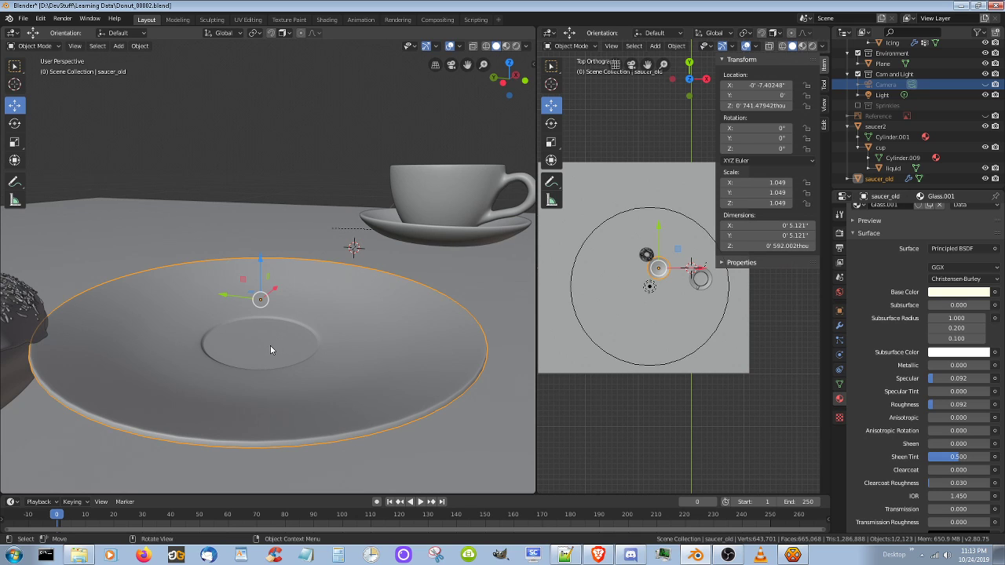
key("Tab")
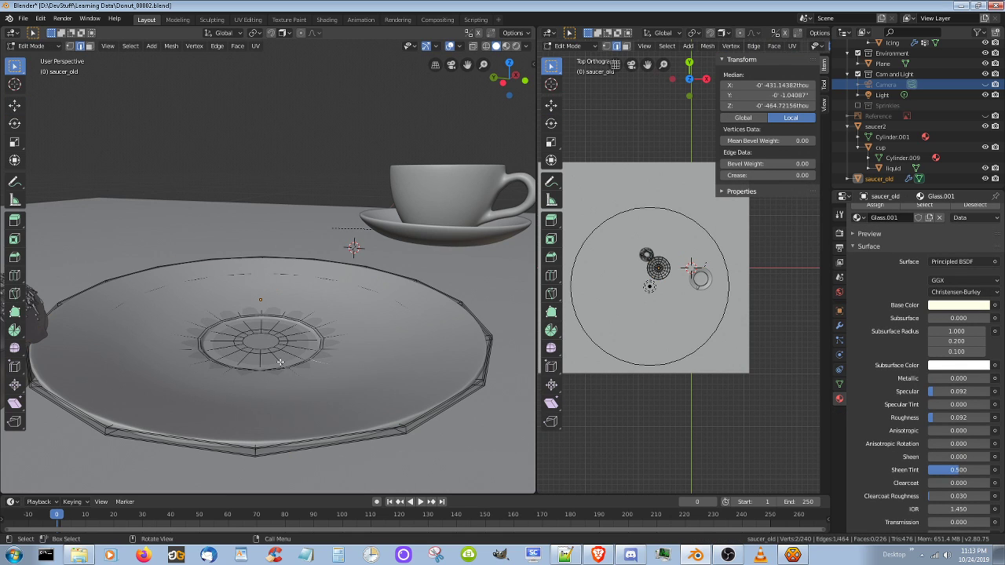
key("Tab")
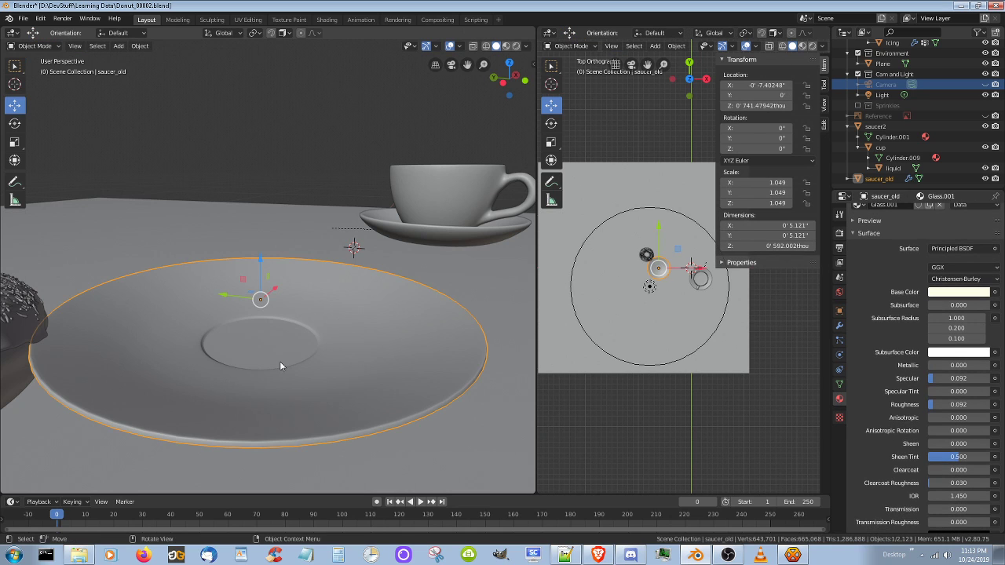
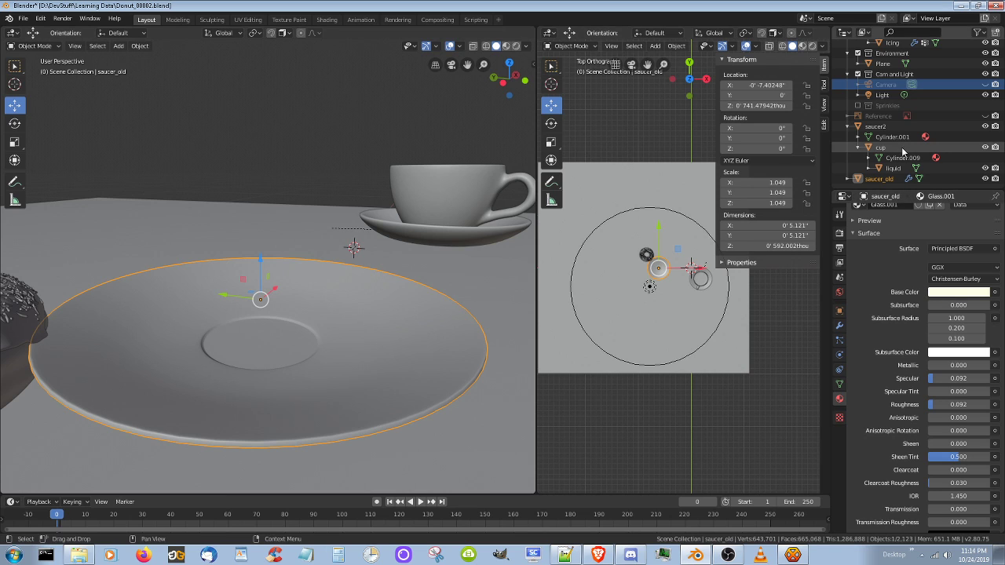
- Duplicate the saucer and slide the copy horizontally to sit far behind the cup
right_click(879, 186)
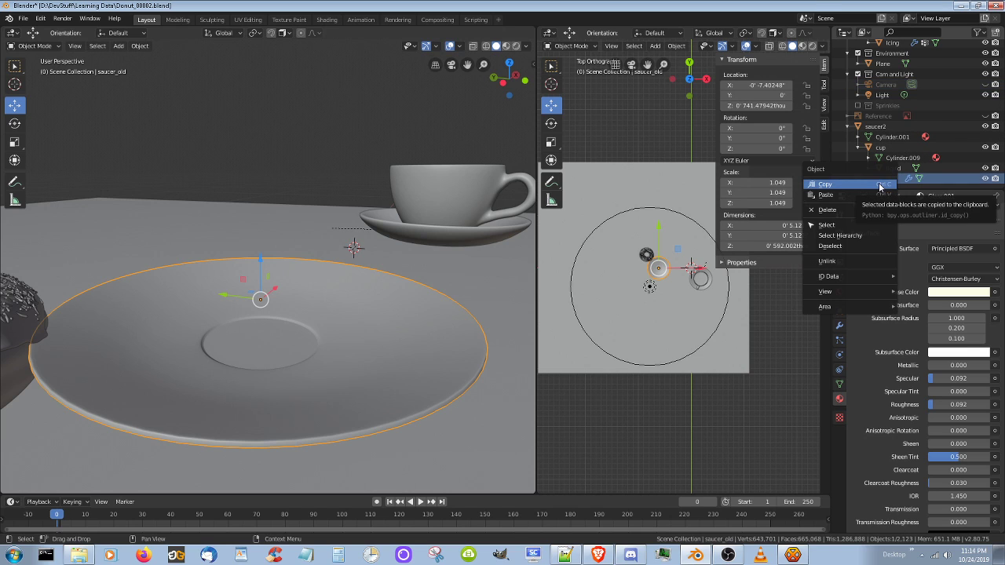
left_click(883, 186)
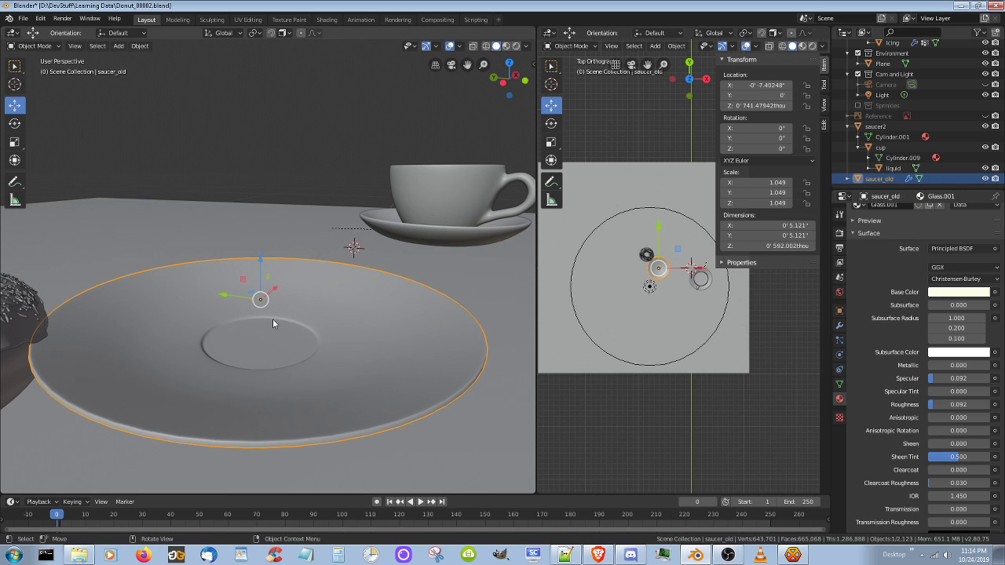
key("shift+d")
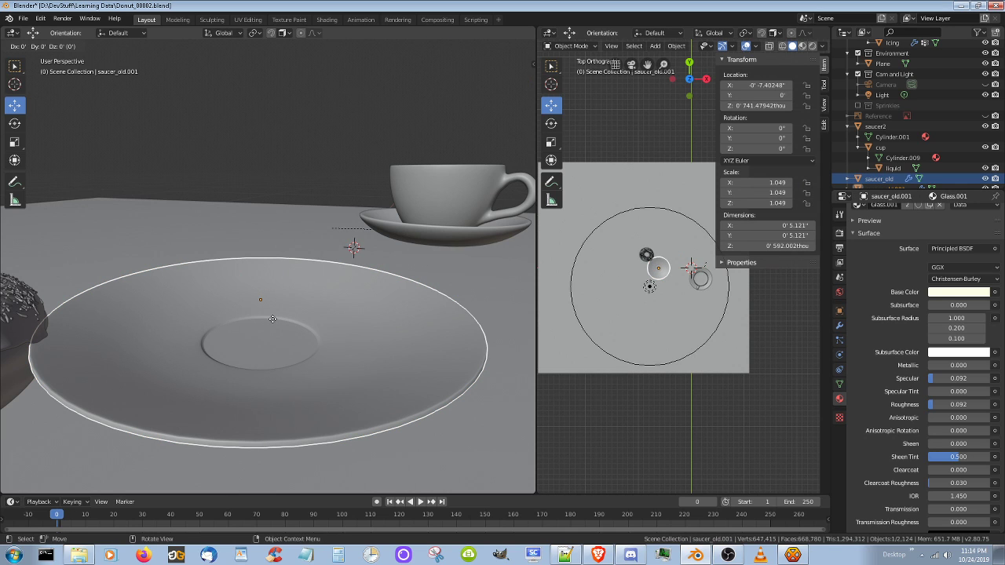
key("shift+z")
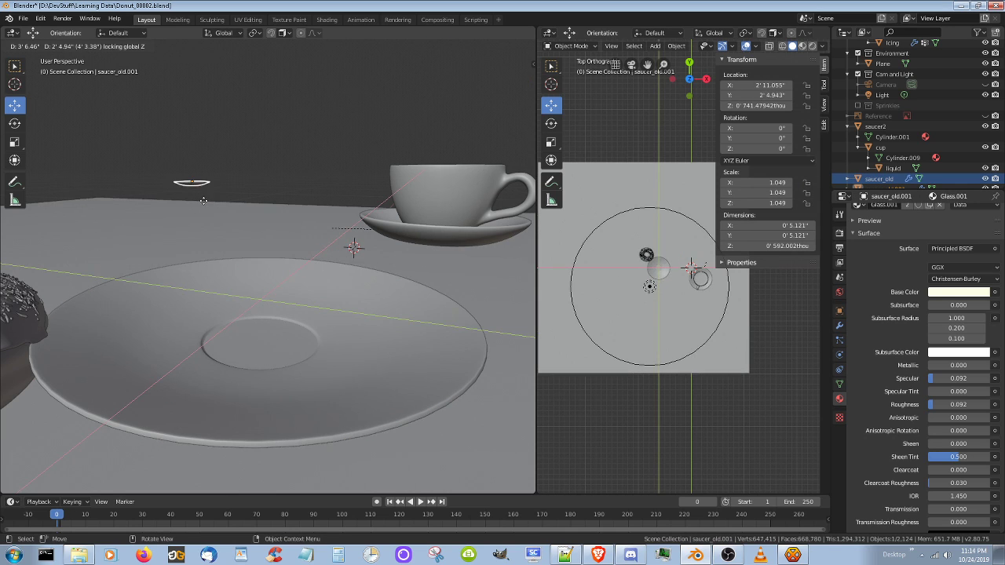
left_click(209, 208)
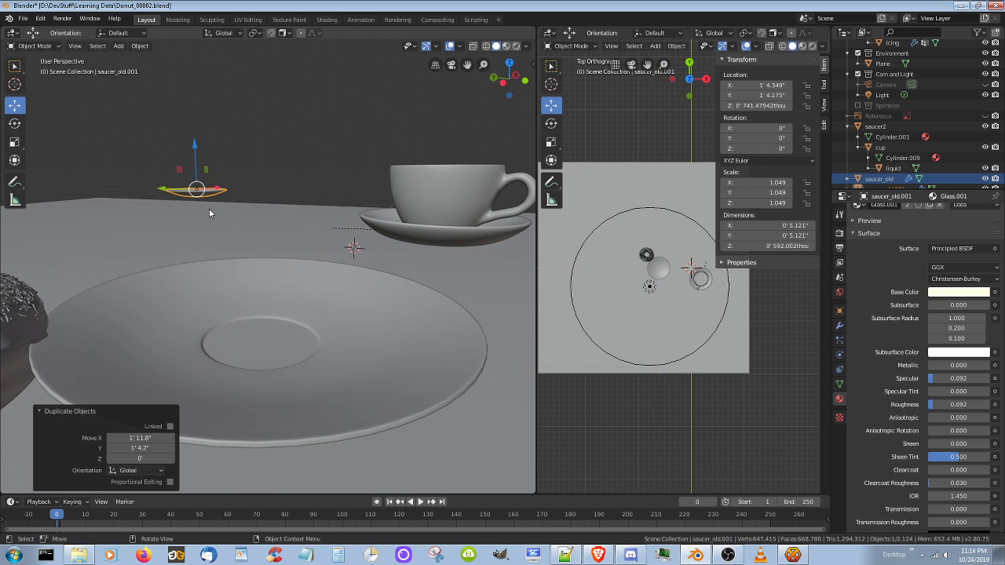
scroll(919, 177, "down", 1)
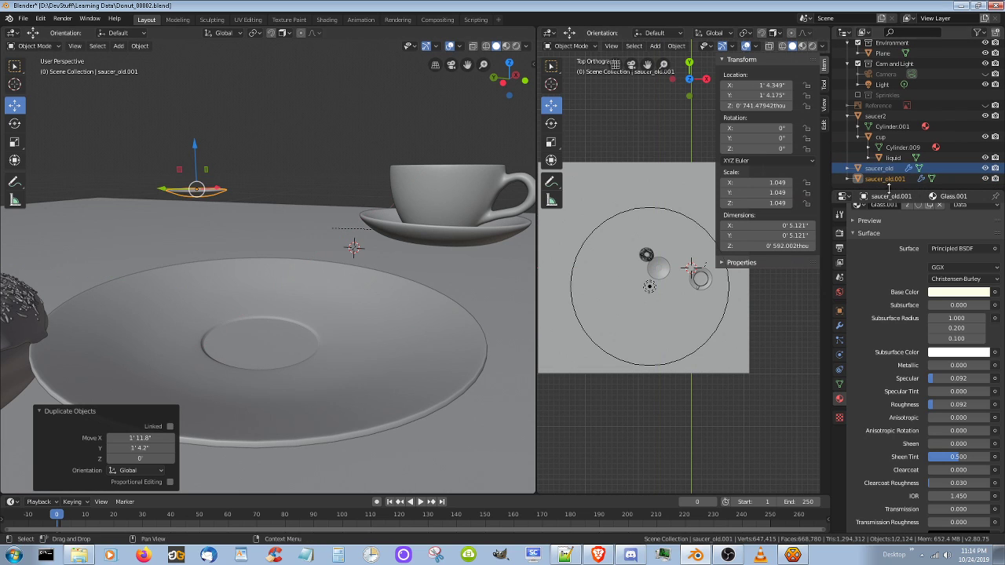
- Rename the copy 'saucer_old' and the front saucer 'small_plate' in the Outliner
left_click(878, 180)
double_click(877, 180)
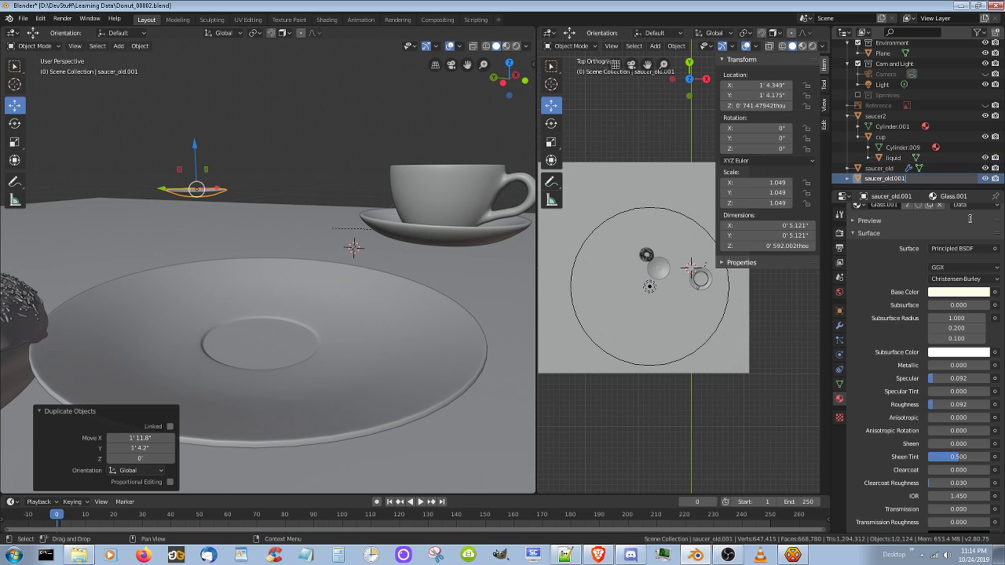
key("BackSpace")
key("BackSpace")
key("BackSpace")
key("BackSpace")
key("BackSpace")
type("d")
key("Return")
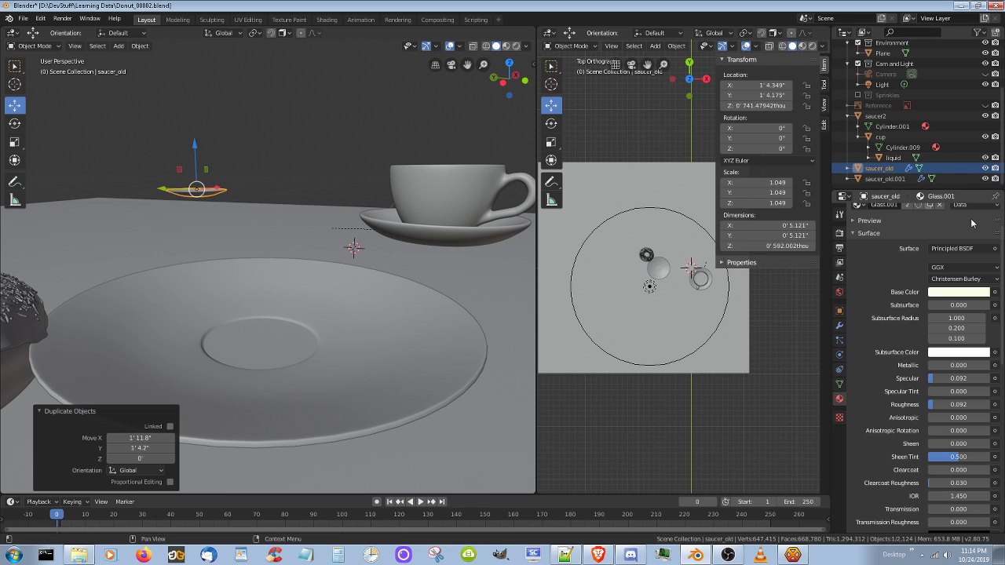
left_click(890, 179)
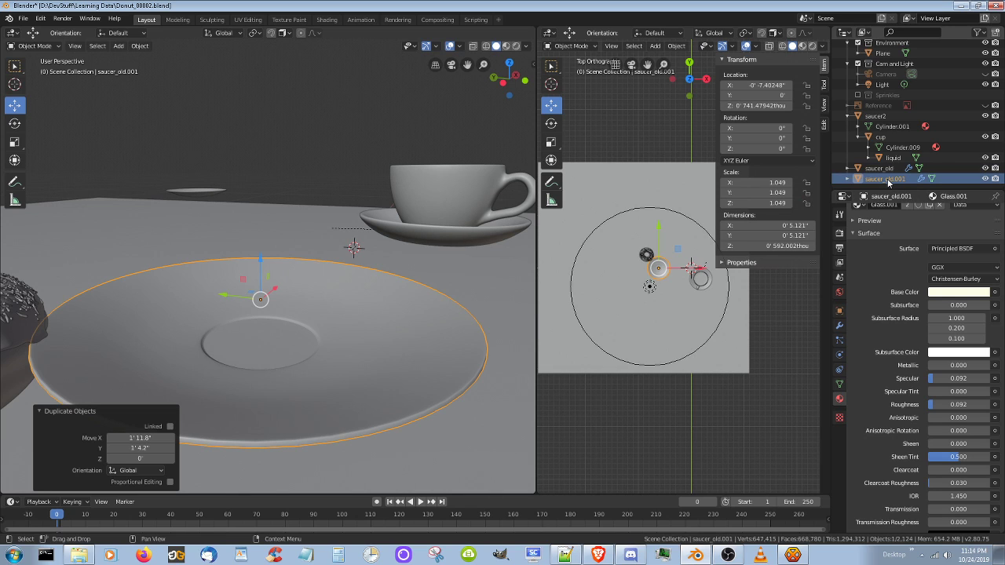
double_click(887, 179)
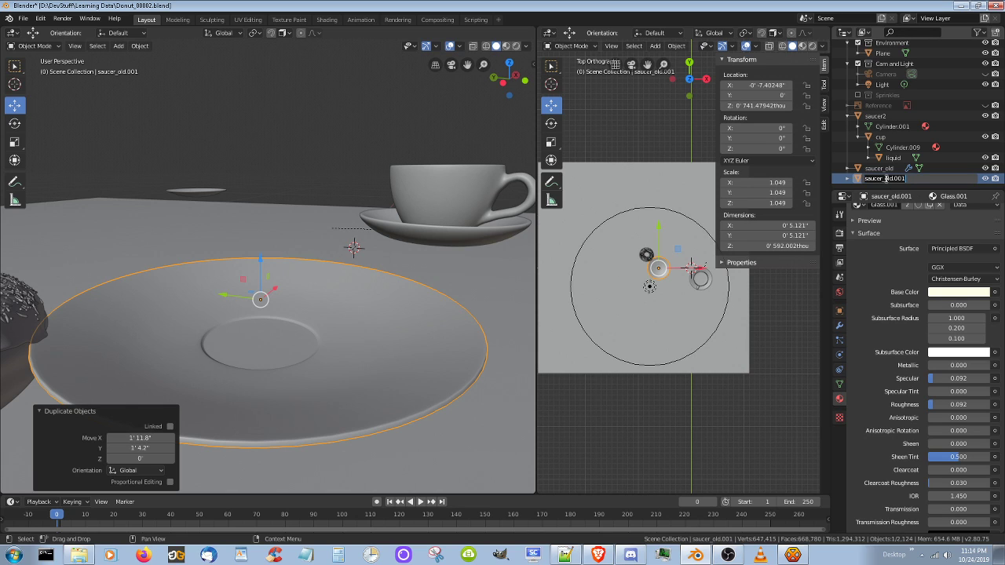
type("small_plate")
key("Return")
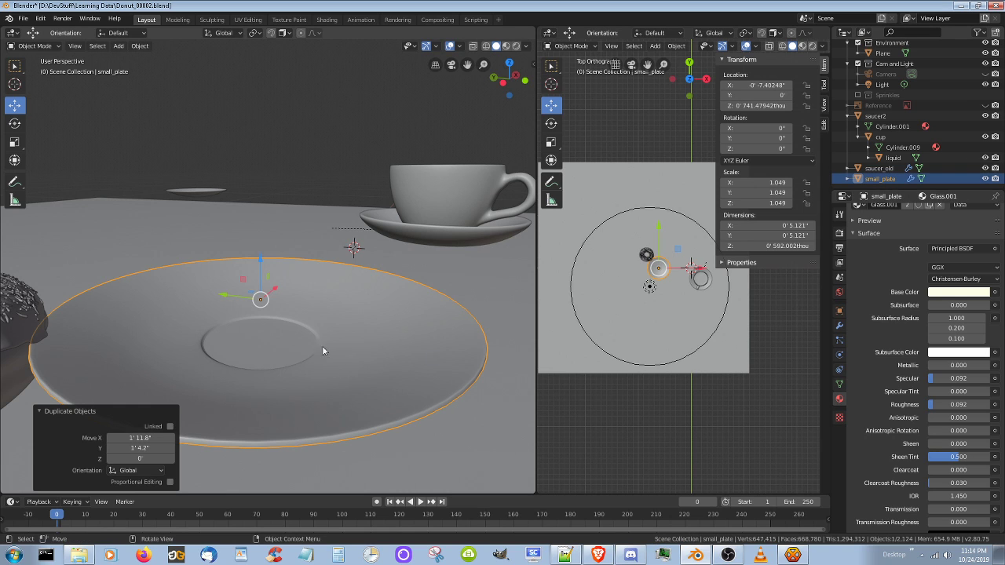
- In Edit Mode, select the inner centre ring edge loops of small_plate
key("Tab")
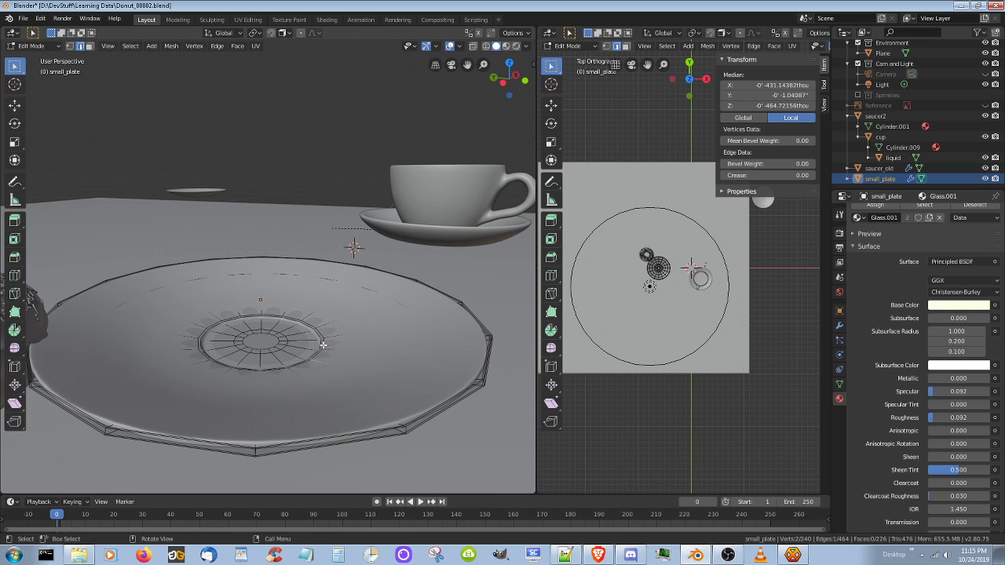
key("shift")
left_click(321, 343, "shift")
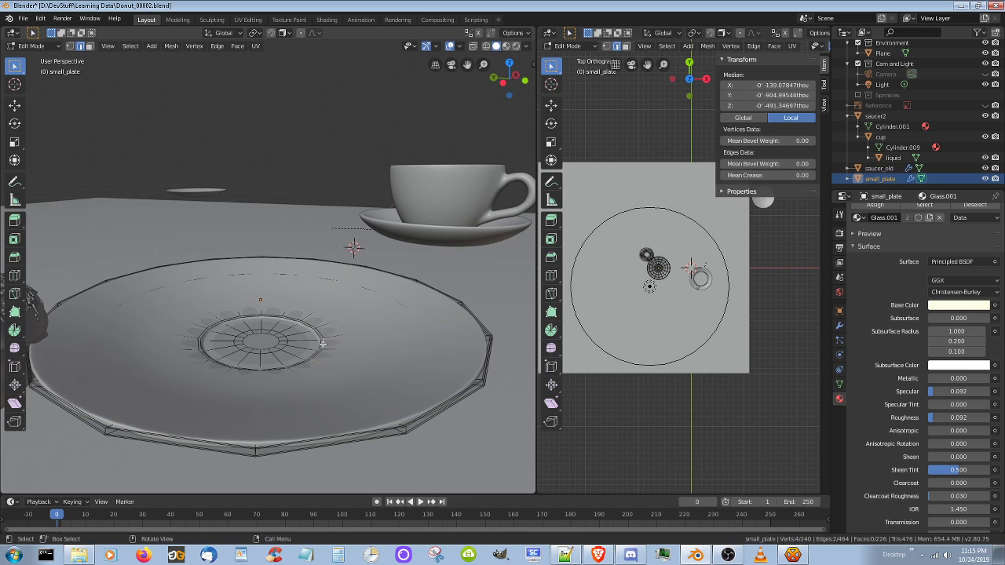
left_click(322, 343, "alt")
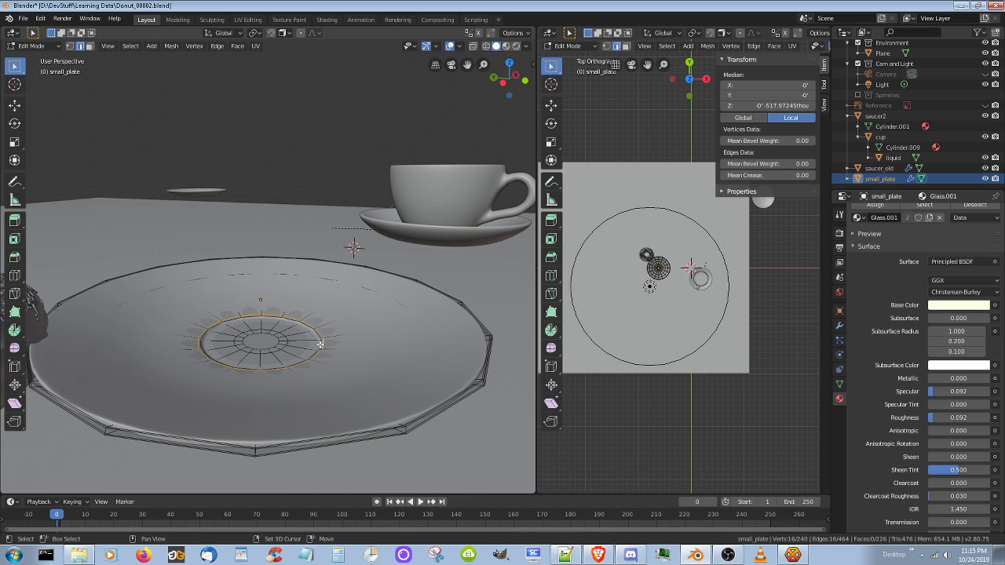
left_click(321, 344, "alt+shift")
left_click(284, 349, "alt+shift")
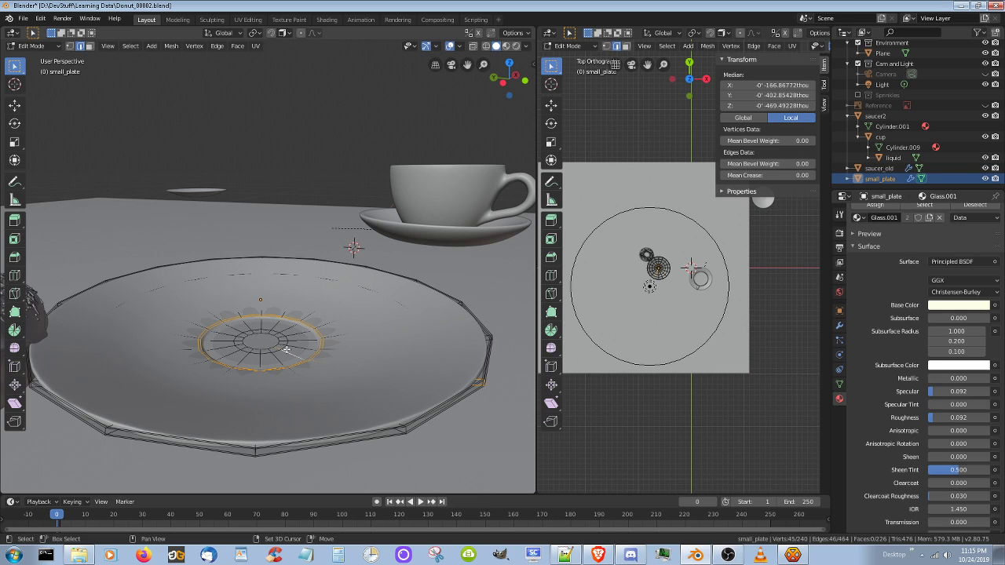
left_click(284, 348, "alt+shift")
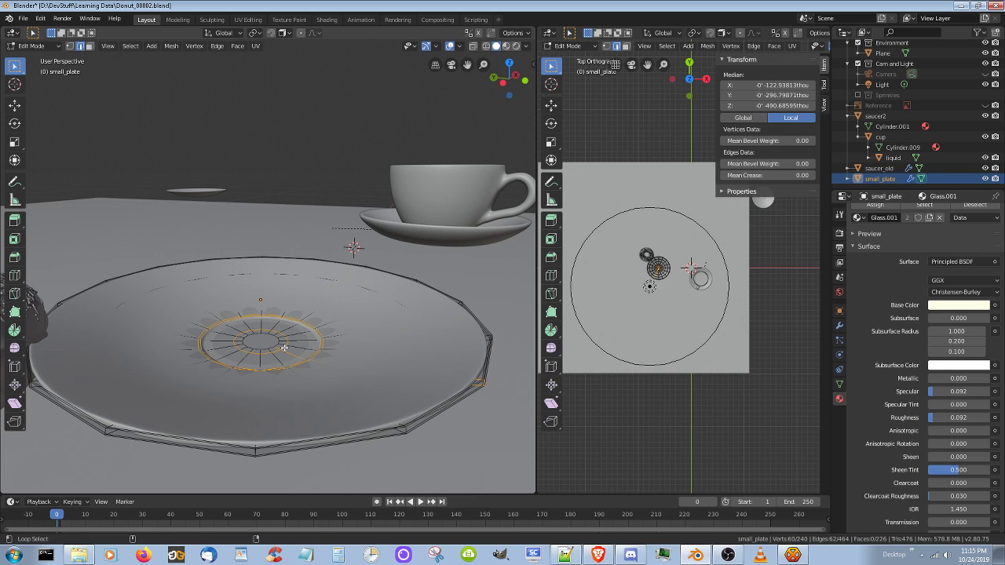
left_click(277, 346, "alt+shift")
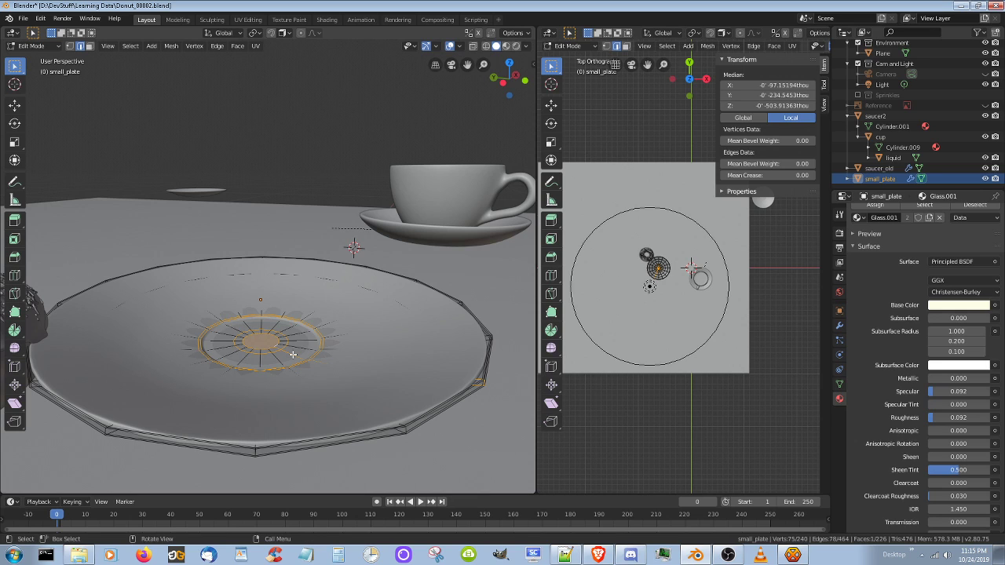
- Drop the stray edges from the selection and dissolve the centre ring edges
left_click(292, 355, "shift")
left_click(278, 348, "shift")
right_click(293, 348)
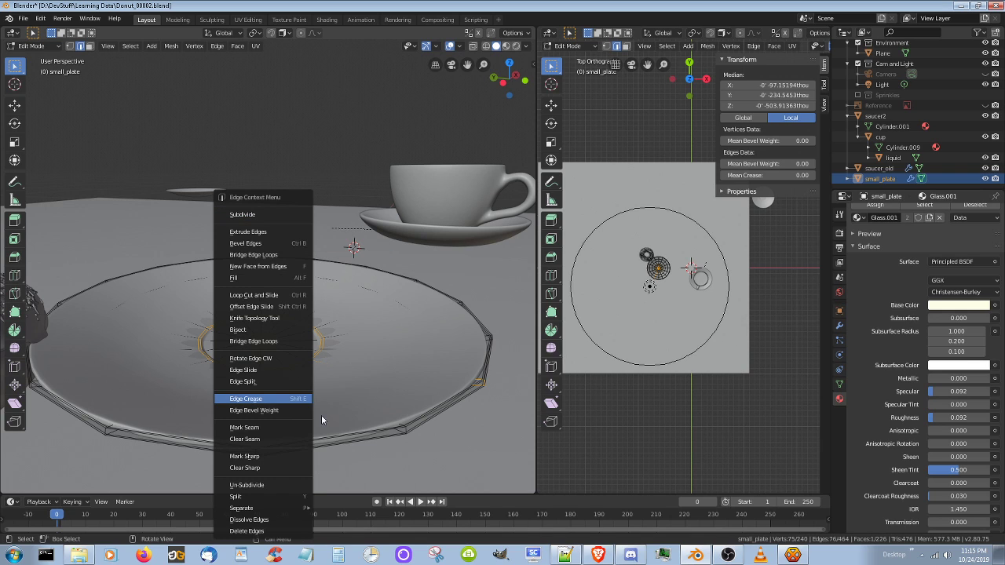
left_click(275, 520)
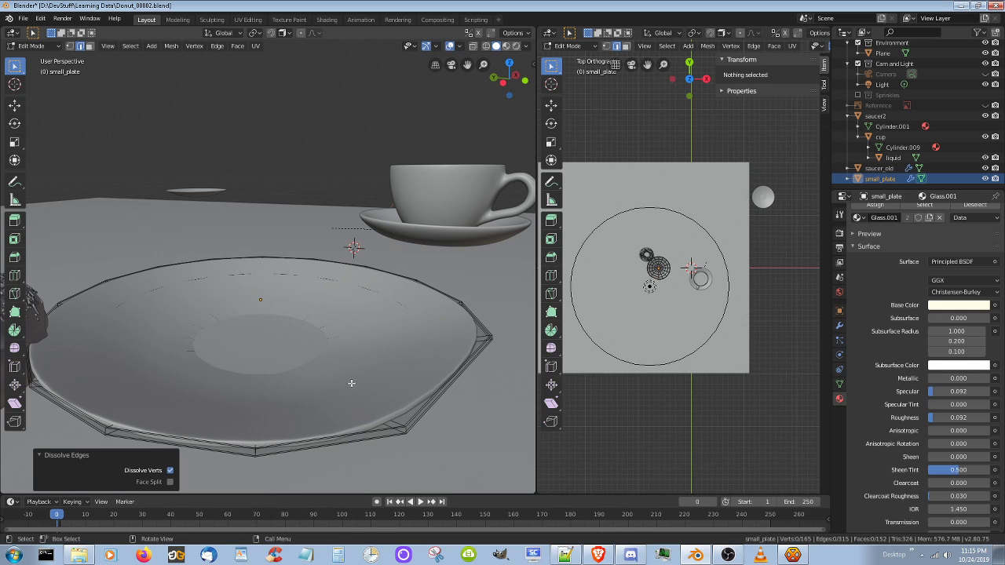
- Return to Object Mode and set the viewport to Rendered shading
left_click(517, 47)
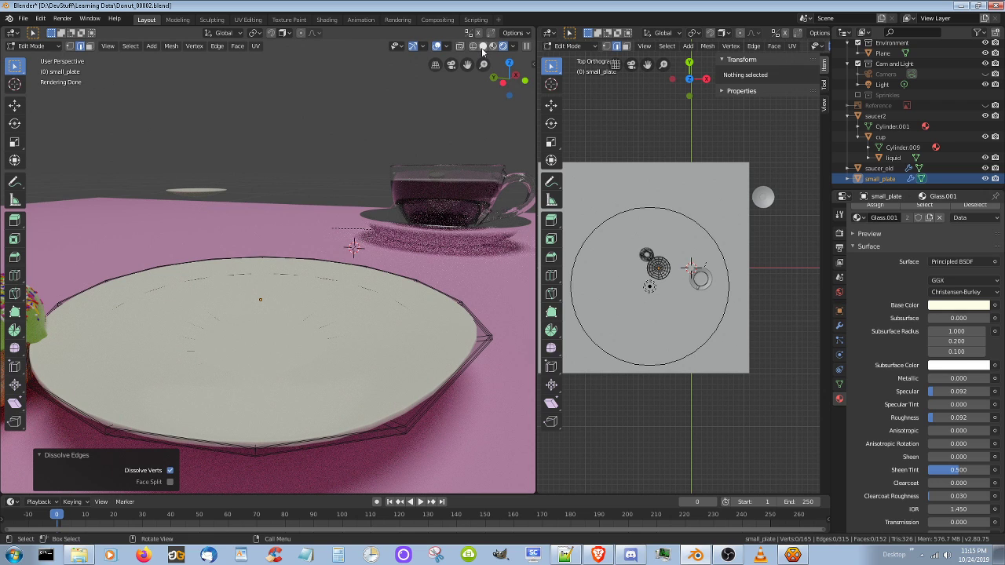
left_click(483, 46)
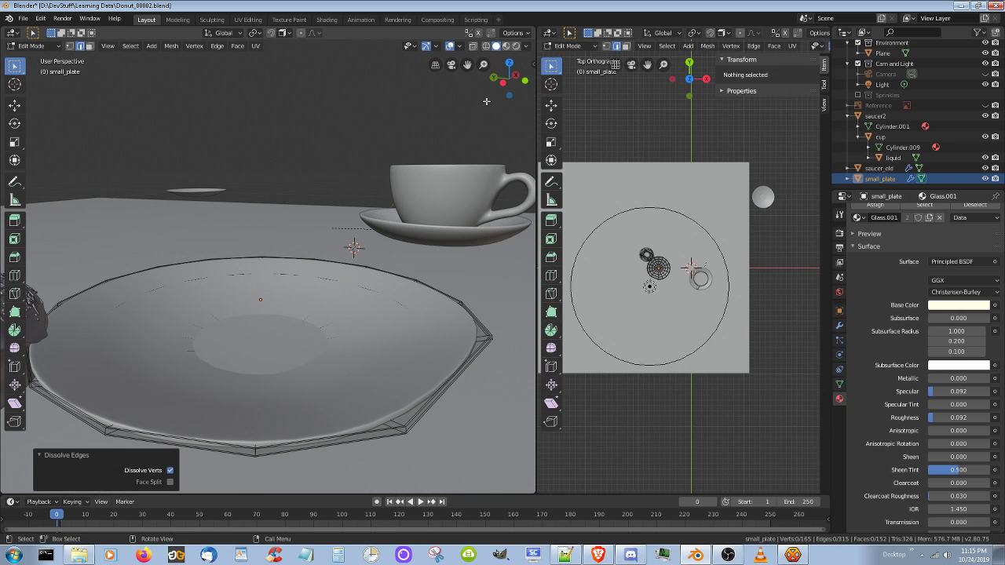
key("Tab")
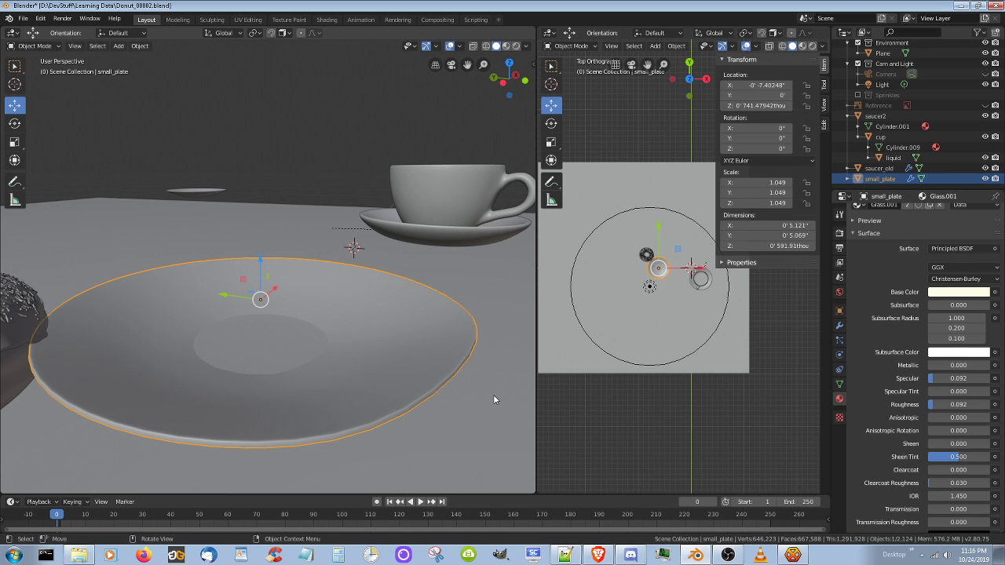
left_click(505, 47)
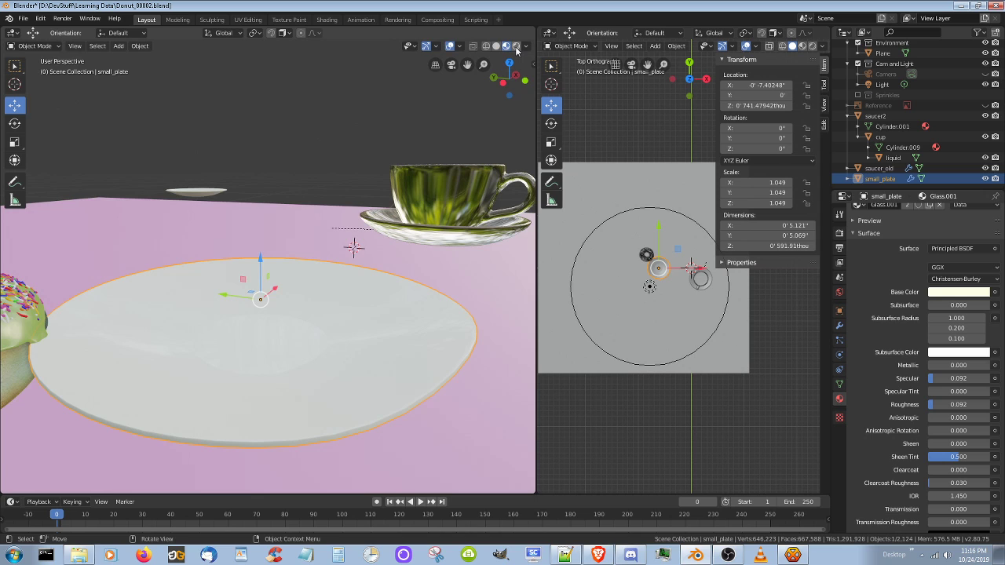
left_click(516, 47)
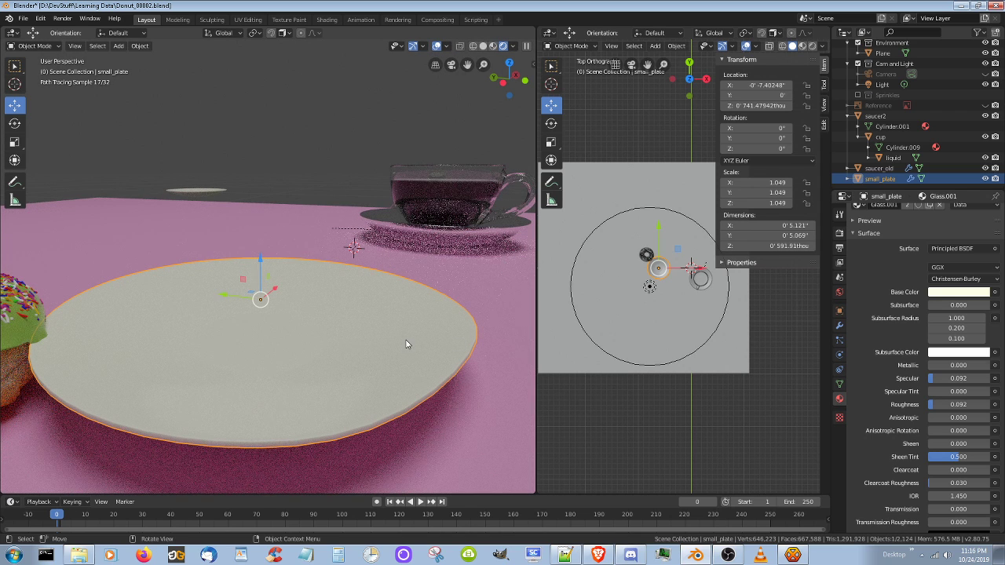
- Orbit and zoom to an oblique view framing small_plate beside the donut
middle_click_drag(374, 338, 405, 254)
middle_click_drag(376, 289, 345, 353)
scroll(341, 292, "up", 3)
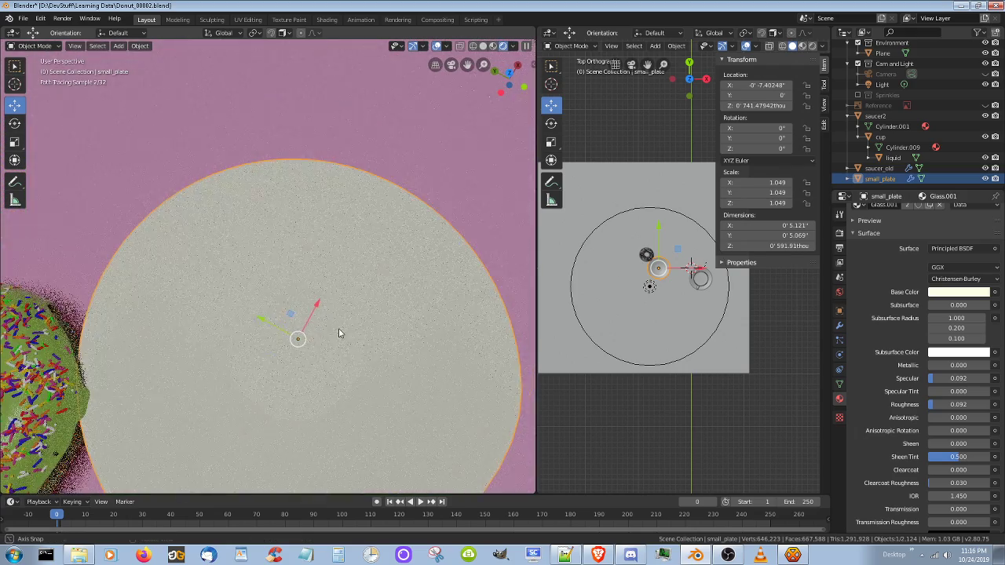
scroll(346, 358, "down", 5)
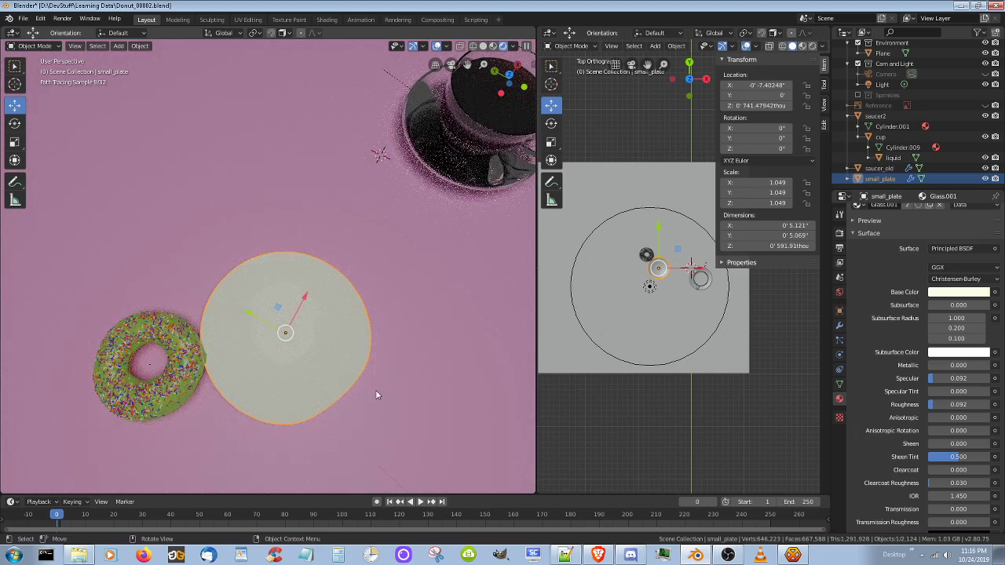
scroll(375, 389, "up", 2)
scroll(376, 395, "up", 3)
middle_click_drag(375, 395, 348, 354)
scroll(359, 354, "down", 3)
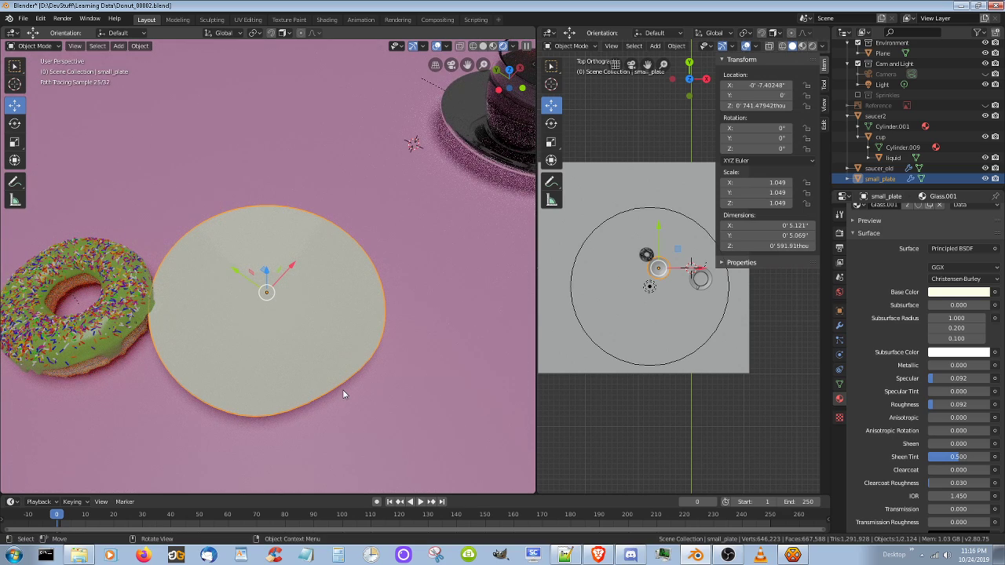
- Re-enter Edit Mode on small_plate and orbit to a low, tilted view of the rim
key("Tab")
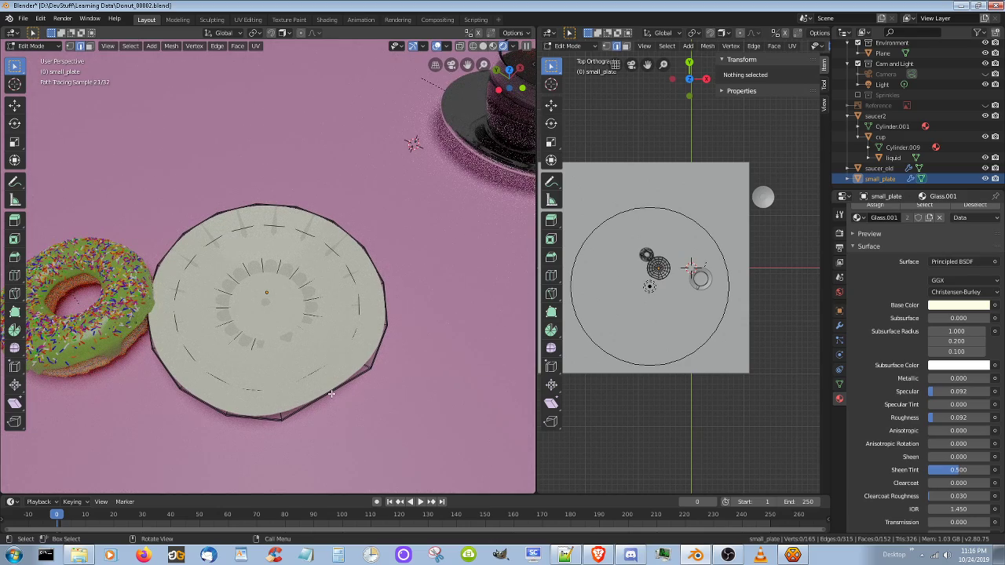
scroll(330, 393, "up", 5)
middle_click_drag(331, 393, 258, 271)
scroll(300, 208, "up", 4)
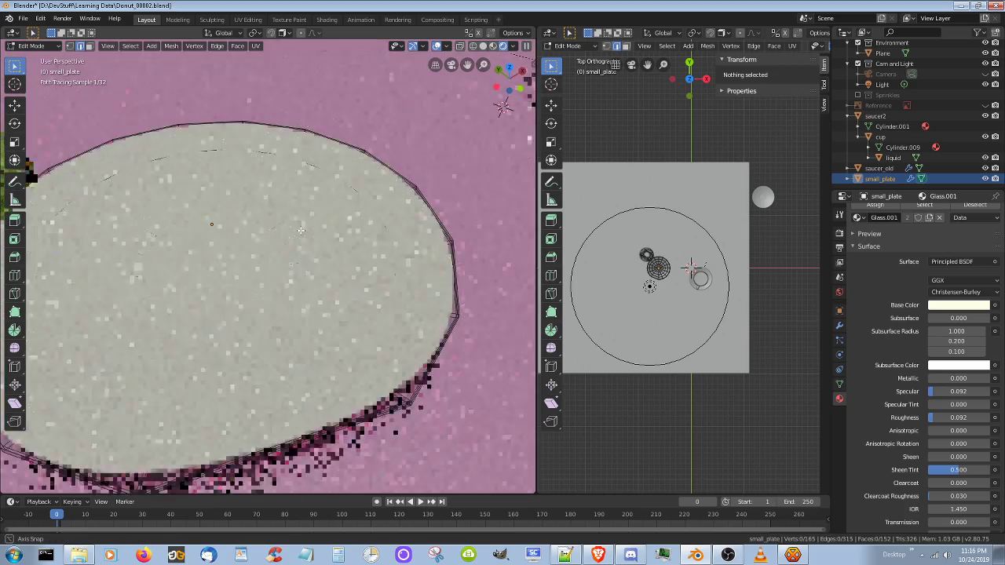
middle_click_drag(300, 230, 315, 273)
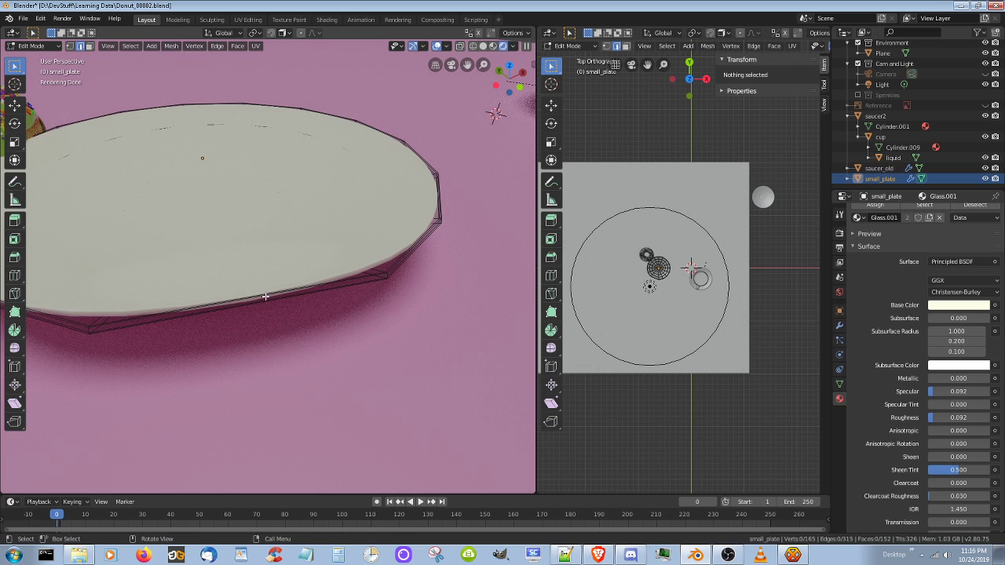
- Set the left viewport to Material Preview with X-ray on, showing the mesh through the surface
left_click(474, 47)
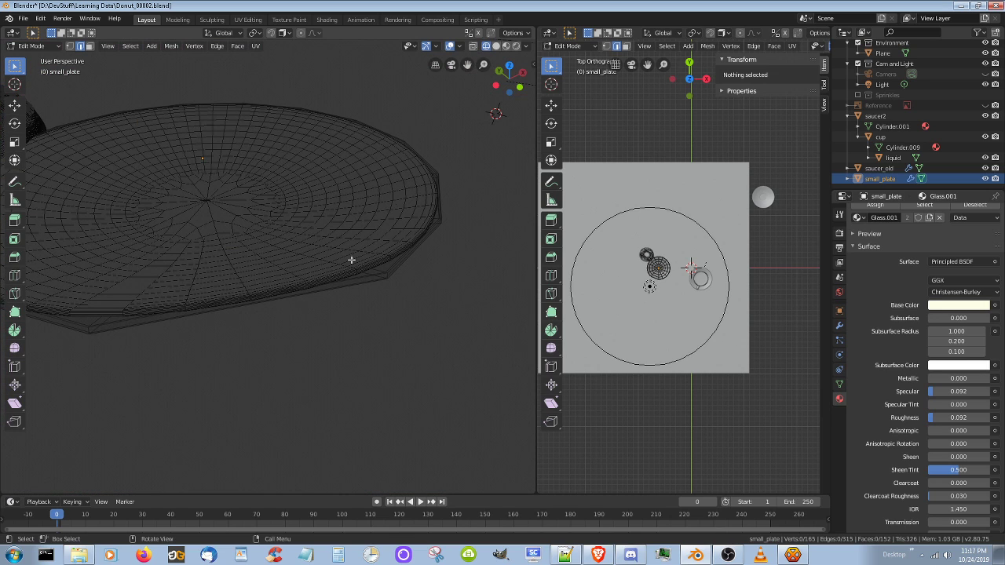
left_click(474, 48)
left_click(474, 47)
left_click(507, 46)
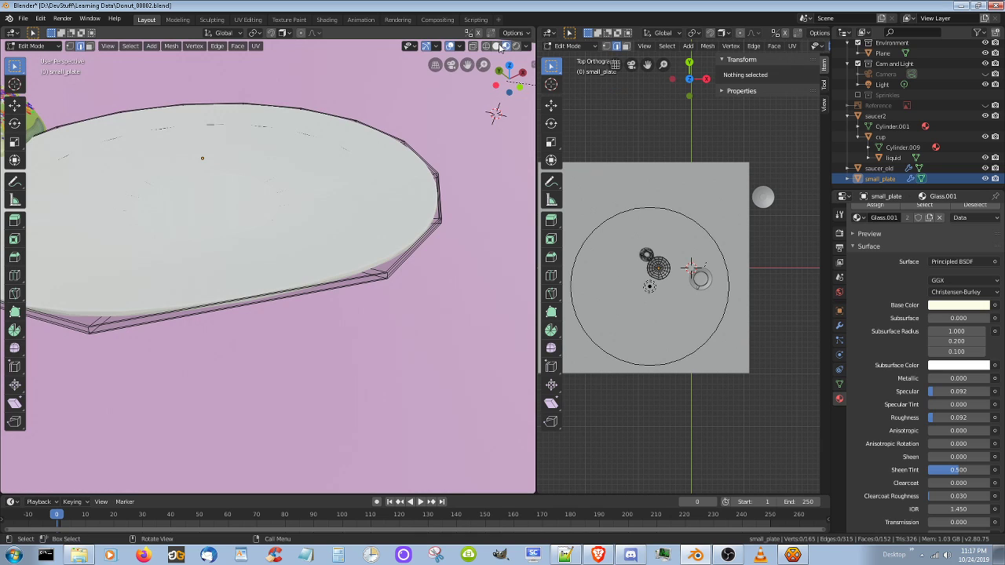
left_click(473, 46)
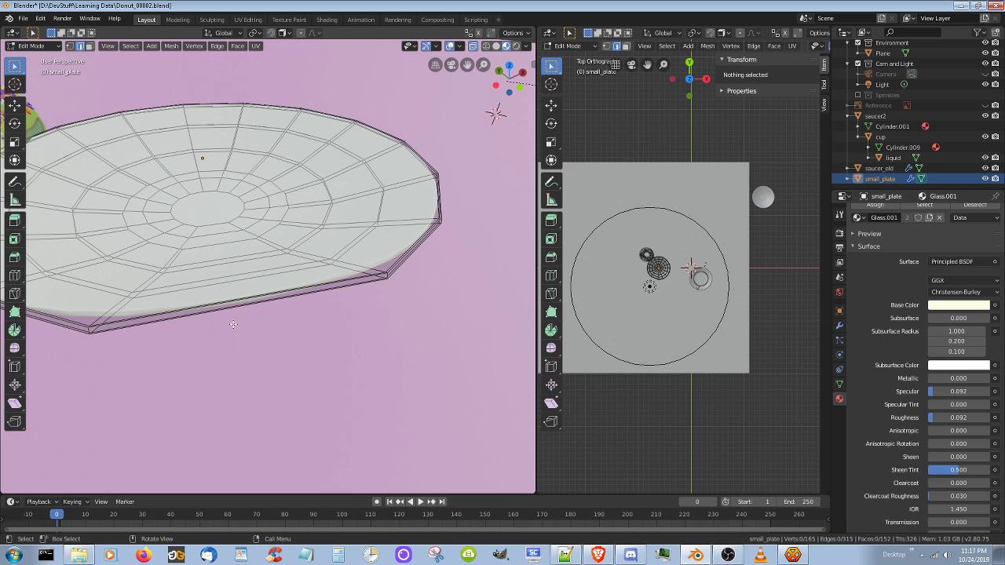
- From a top view, loop-select one radial edge line from centre ring to rim and duplicate it
mouse_move(233, 325)
middle_mouse_down()
mouse_move(239, 335)
mouse_move(228, 336)
mouse_move(242, 338)
middle_mouse_up()
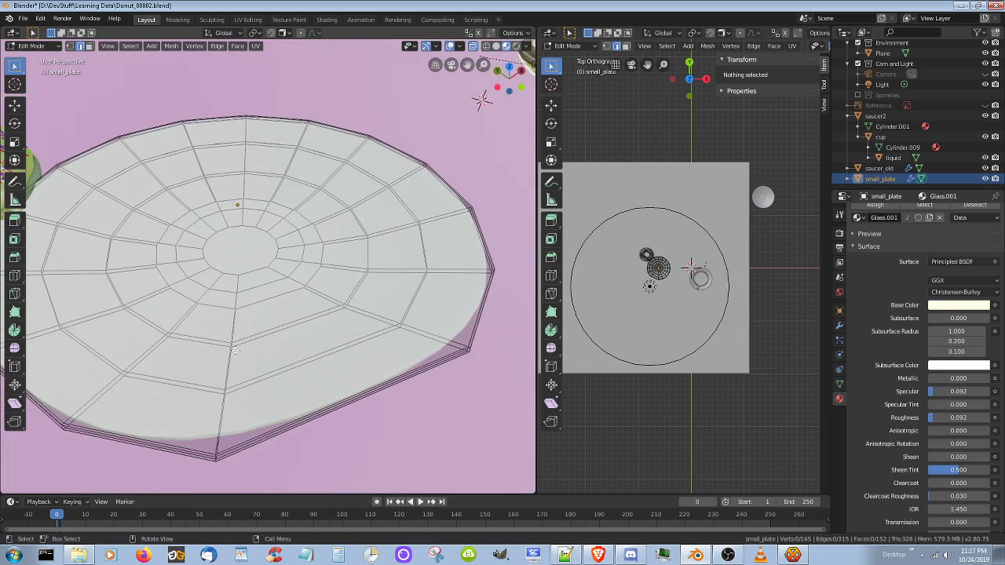
scroll(237, 345, "down", 2)
scroll(235, 351, "up", 2)
left_click(431, 333)
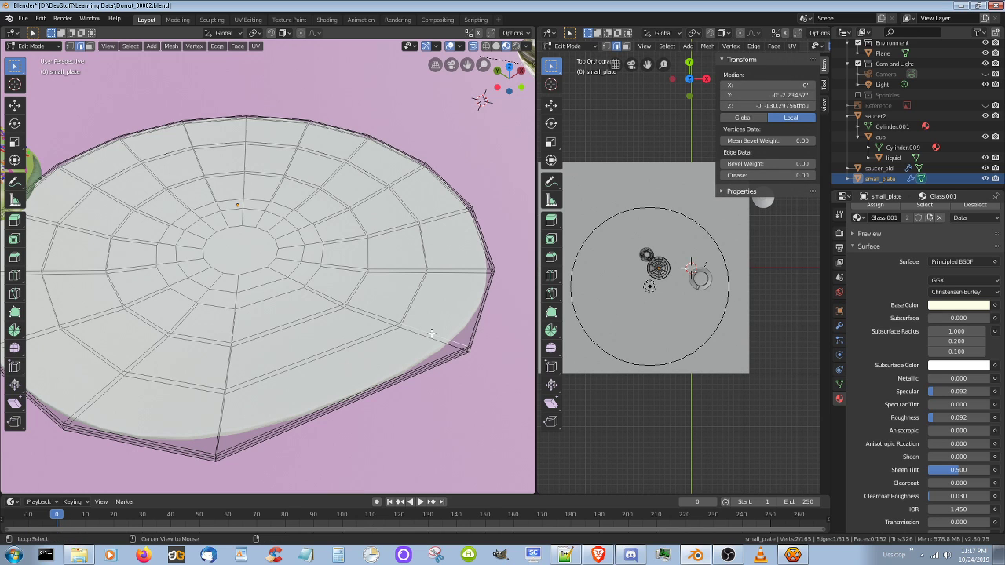
left_click(431, 333, "alt")
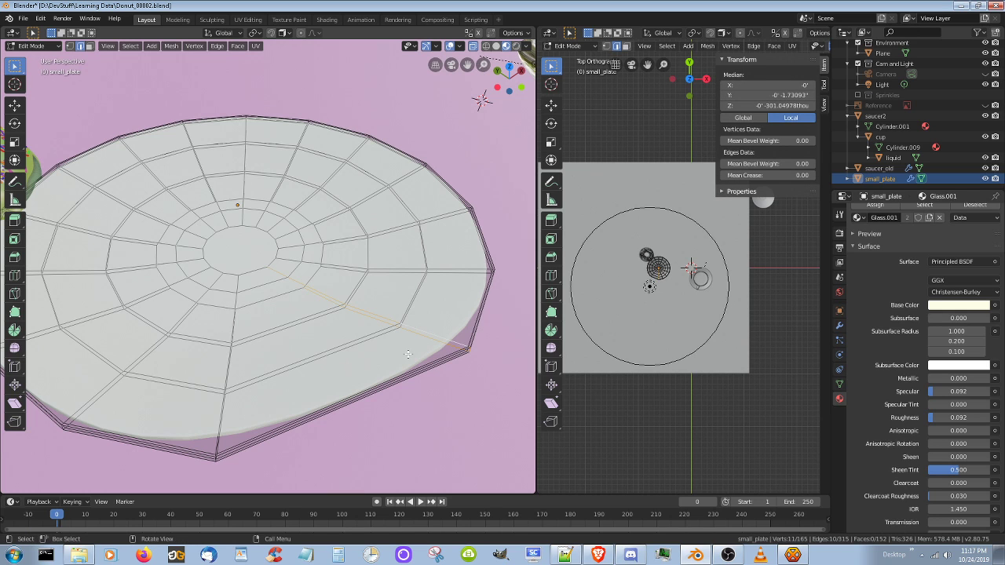
mouse_move(408, 354)
middle_mouse_down()
mouse_move(374, 332)
mouse_move(390, 357)
mouse_move(400, 354)
middle_mouse_up()
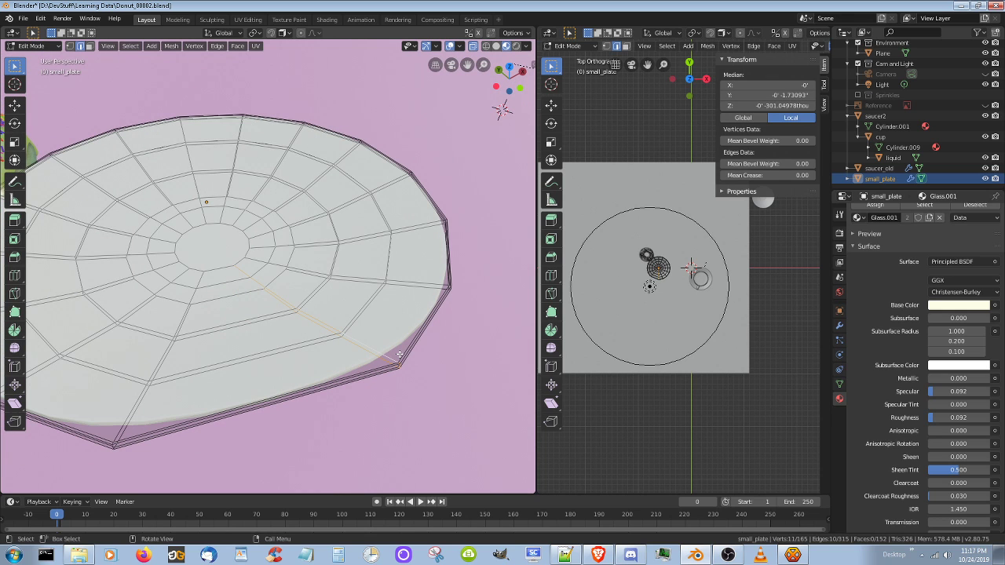
key("shift")
key("g")
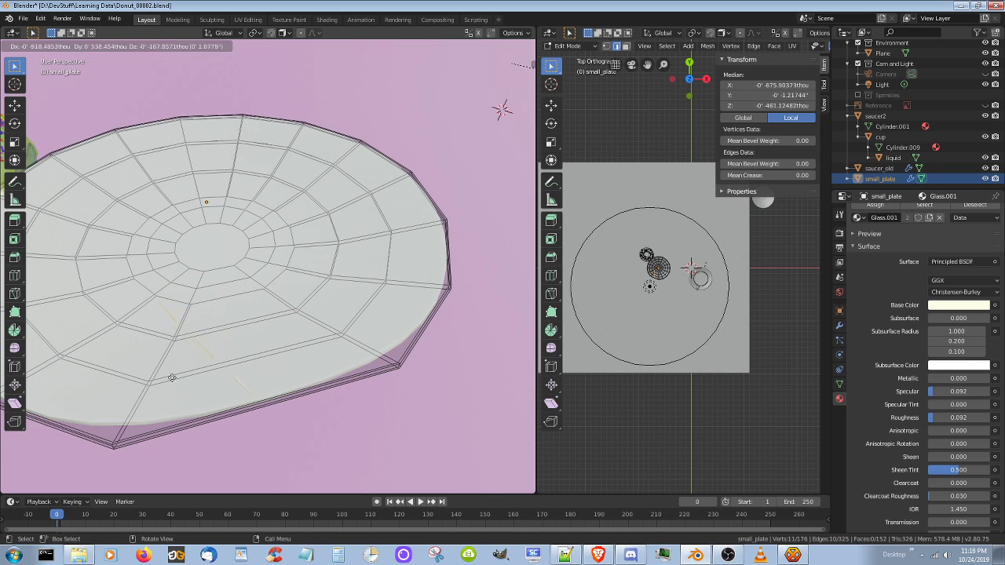
- Cancel and undo the radial edge duplicate and loop selection, restoring 165 vertices and 315 edges
right_click(361, 396)
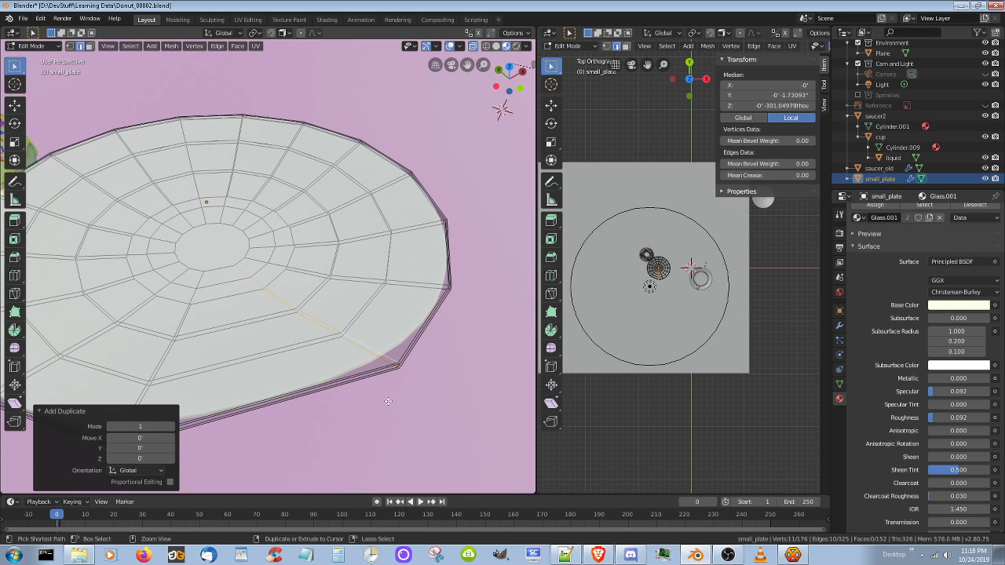
key("ctrl+z")
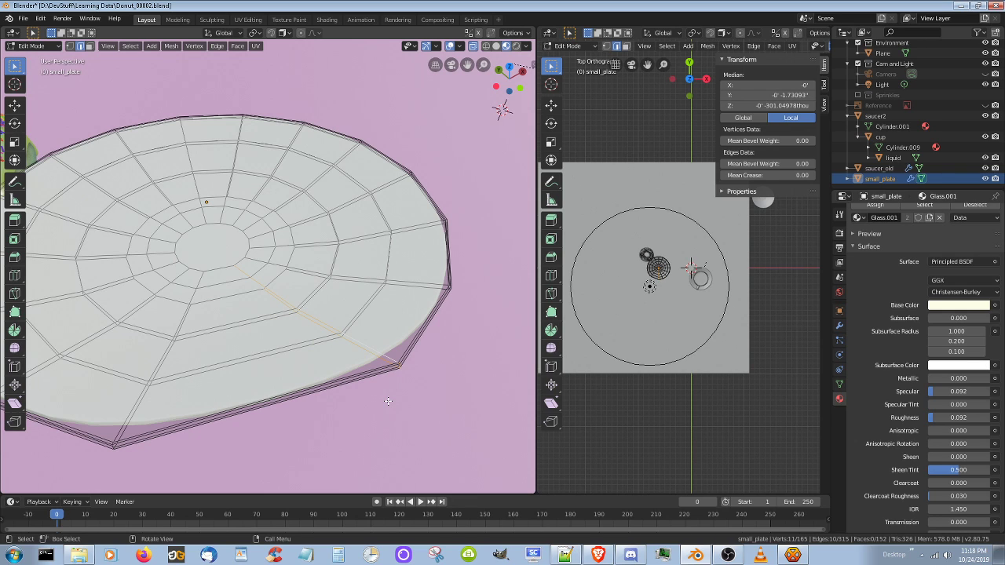
key("ctrl")
key("ctrl+z")
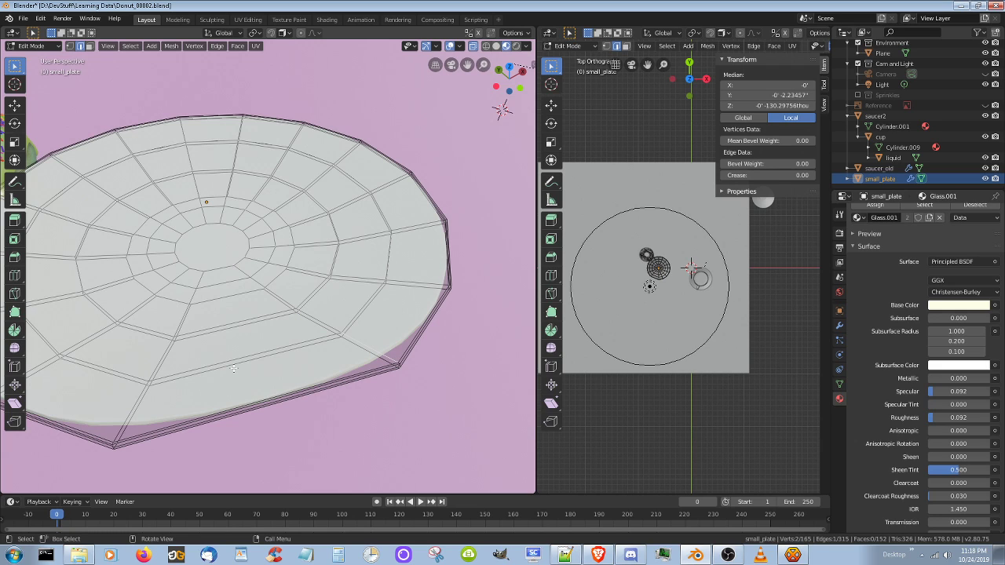
- Add a centred loop cut across a radial wedge, bringing the mesh to 176 vertices and 336 edges
key("ctrl+r")
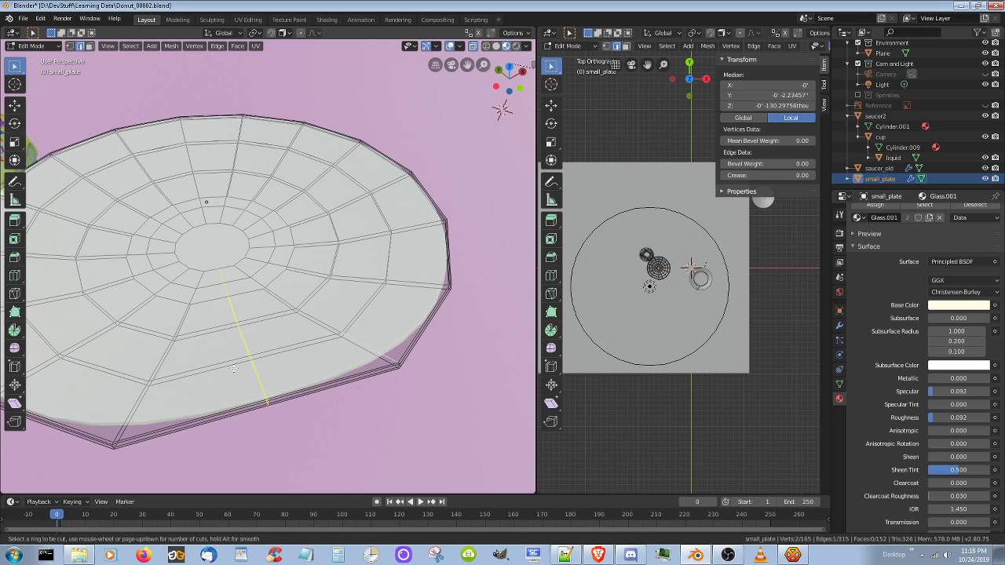
left_click(234, 368)
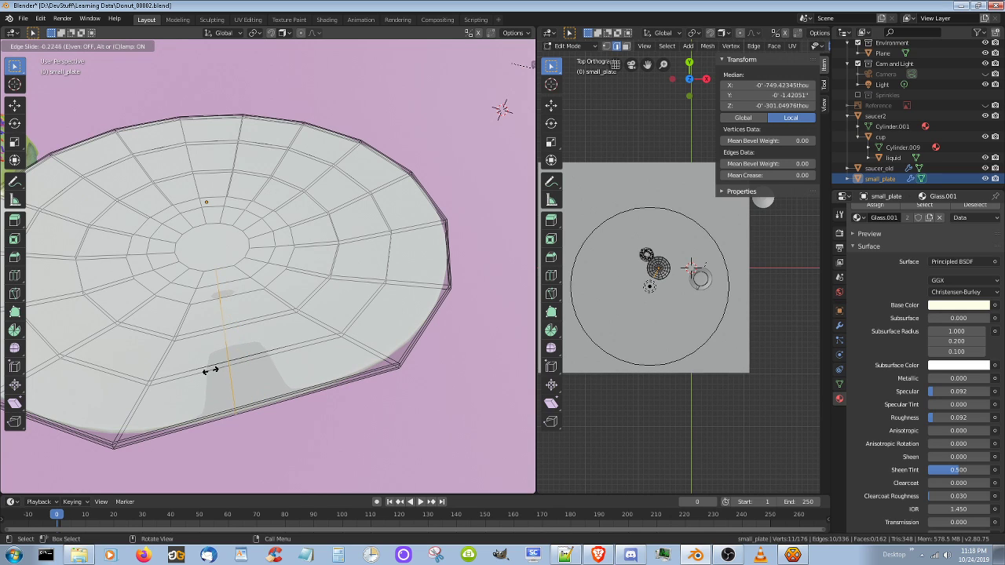
right_click(246, 388)
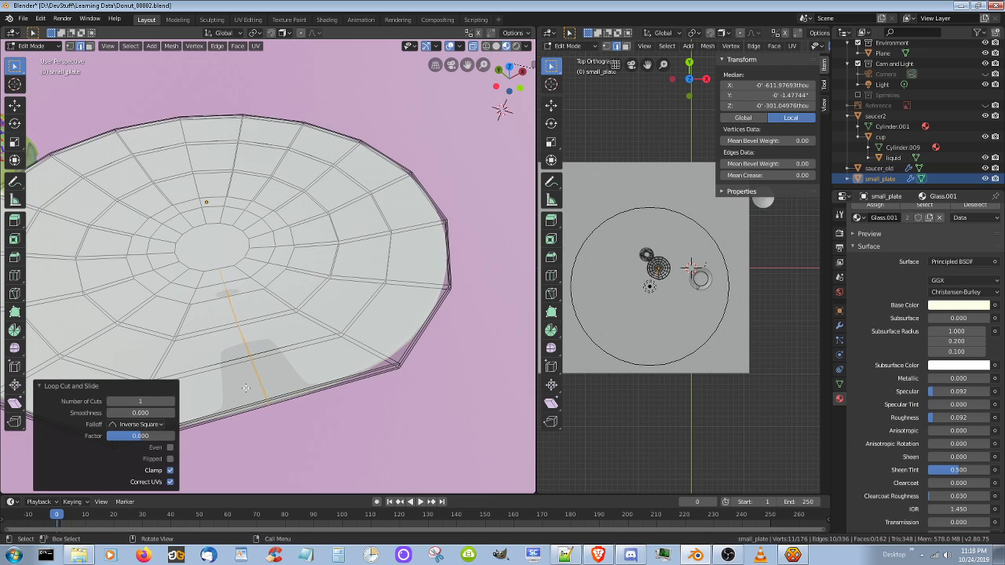
left_click(285, 427)
middle_click_drag(265, 401, 267, 425)
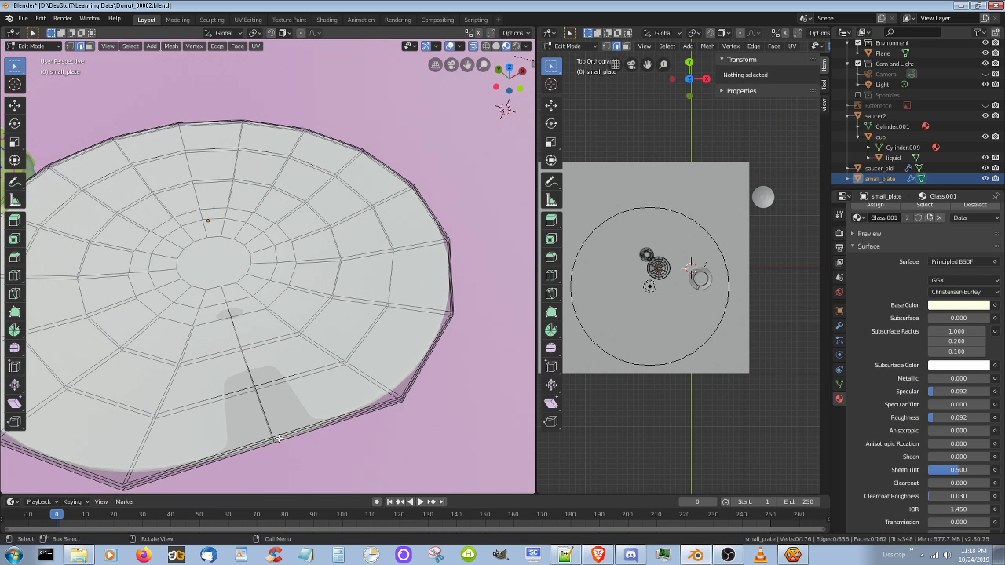
middle_click_drag(293, 475, 292, 457)
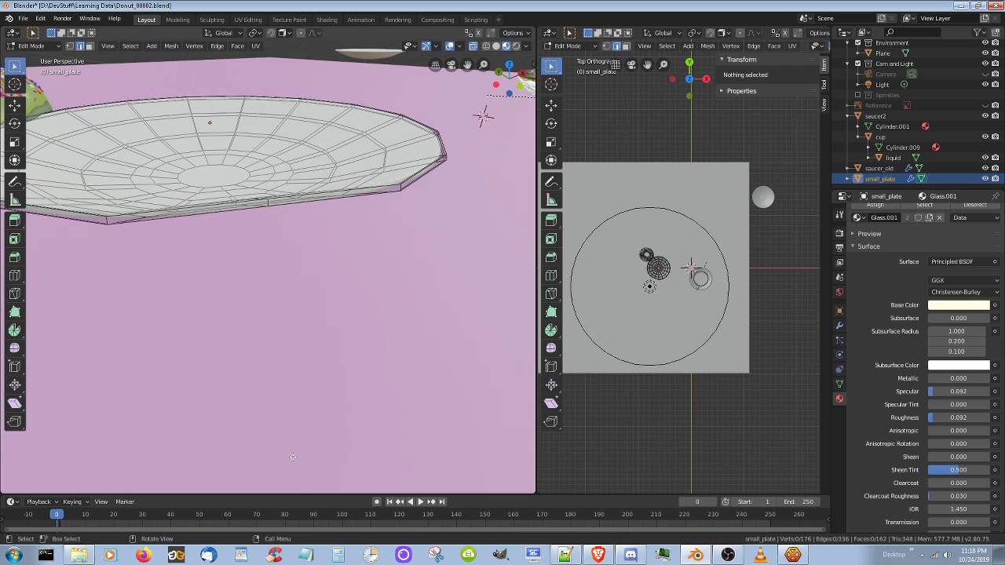
- Move one front rim edge slightly back and down, then return to Object Mode
left_click(268, 203)
scroll(267, 238, "up", 3)
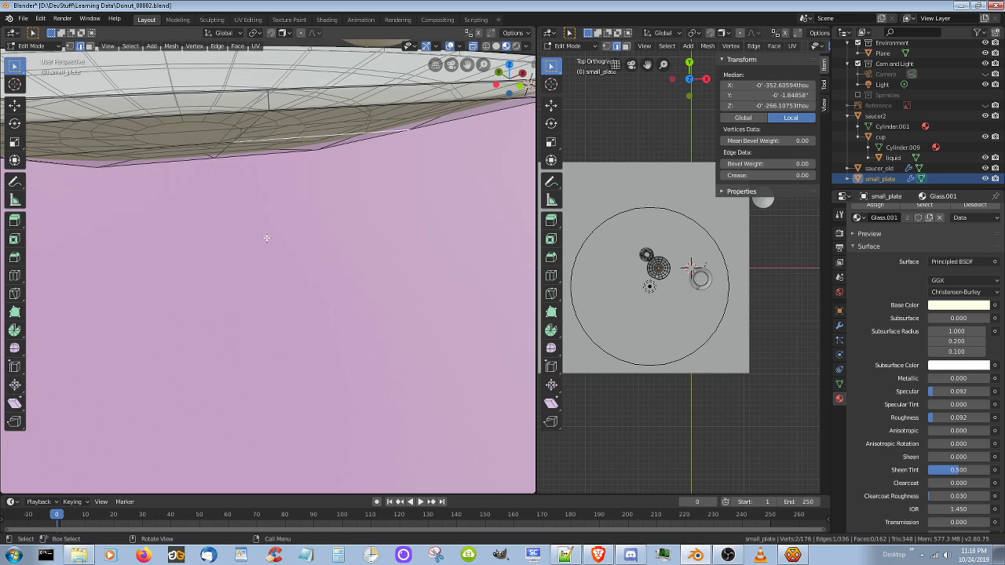
middle_click_drag(265, 240, 278, 383)
scroll(272, 373, "down", 2)
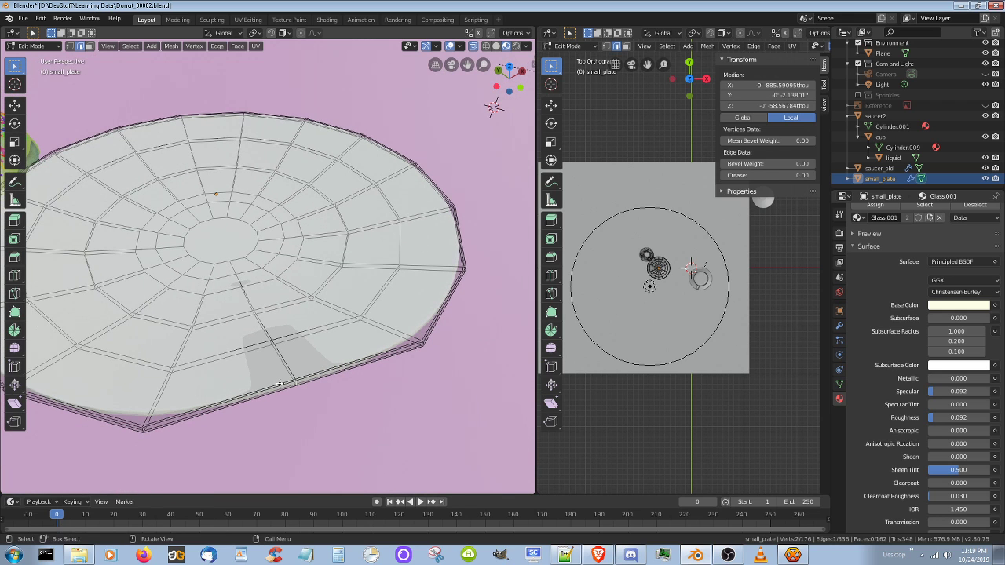
key("g")
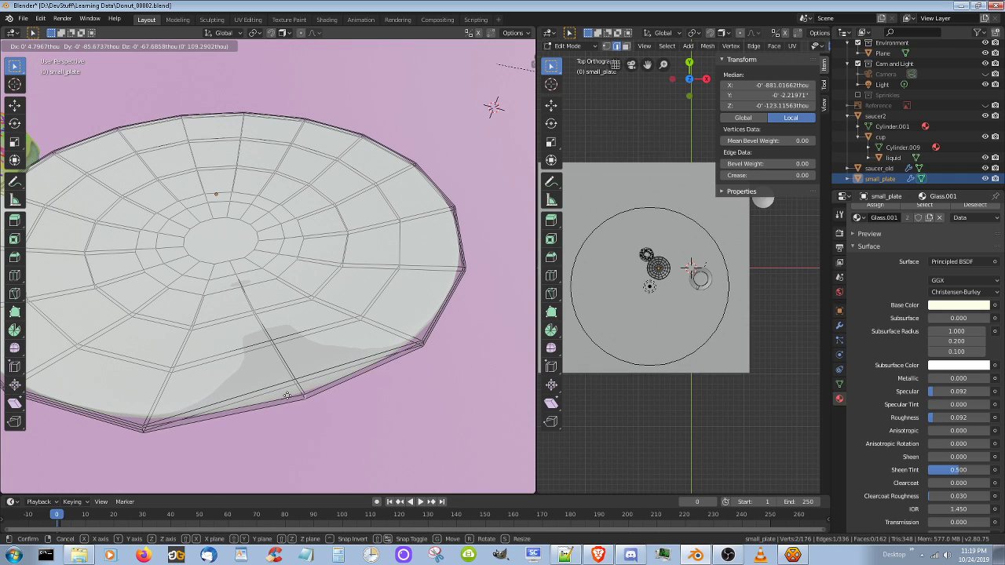
left_click(287, 395)
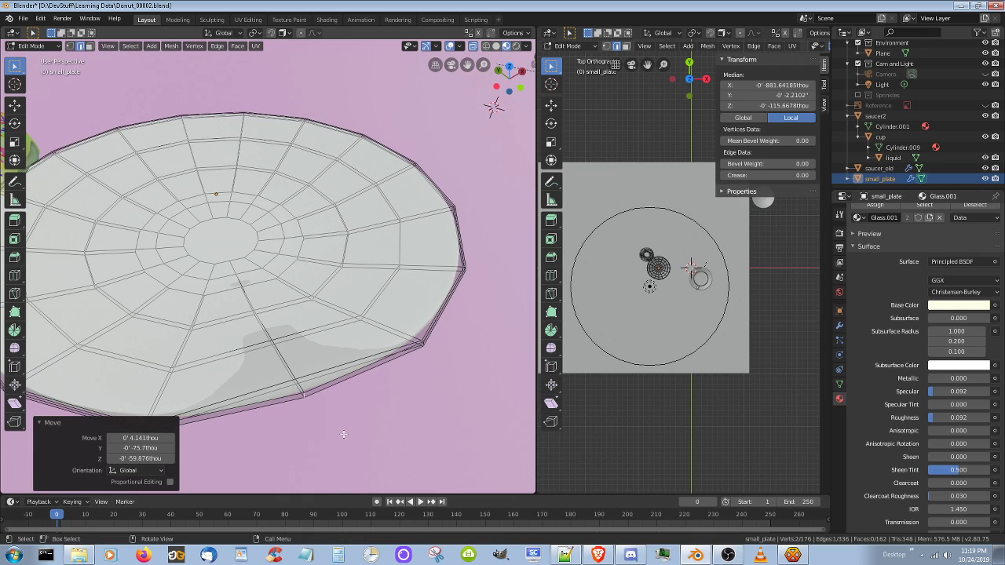
middle_click_drag(296, 398, 356, 431)
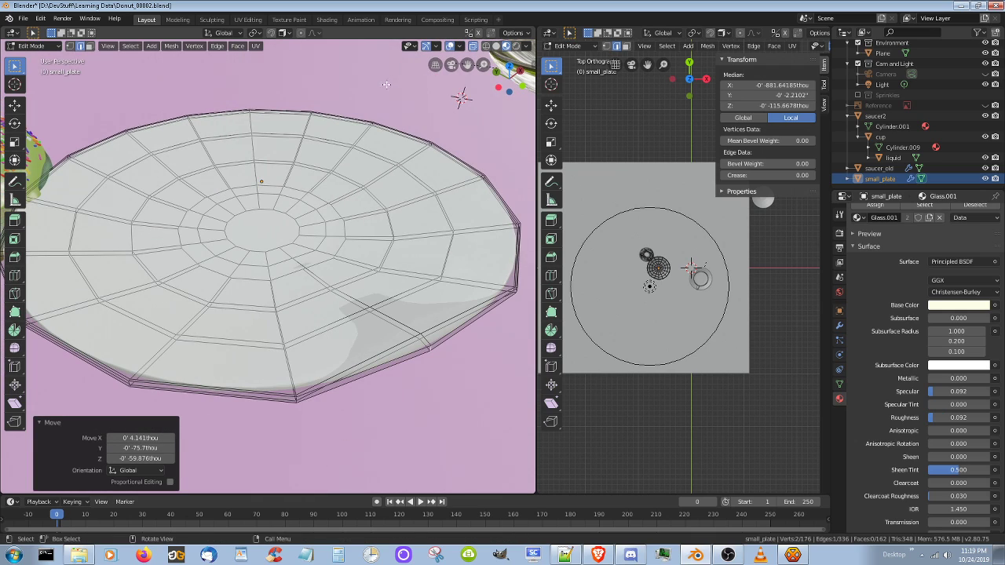
key("Tab")
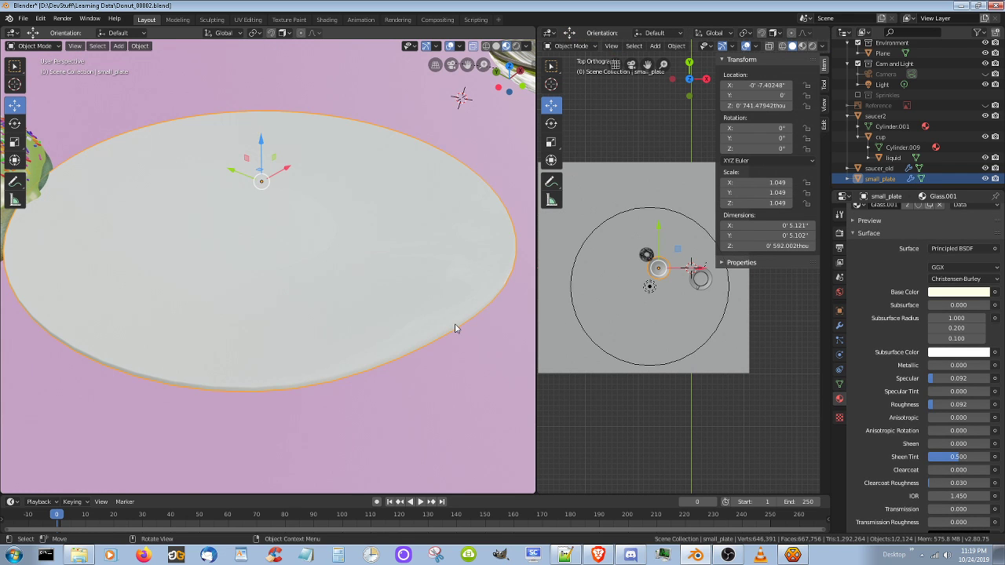
scroll(454, 334, "up", 2)
scroll(417, 368, "down", 3)
middle_click_drag(417, 368, 345, 361)
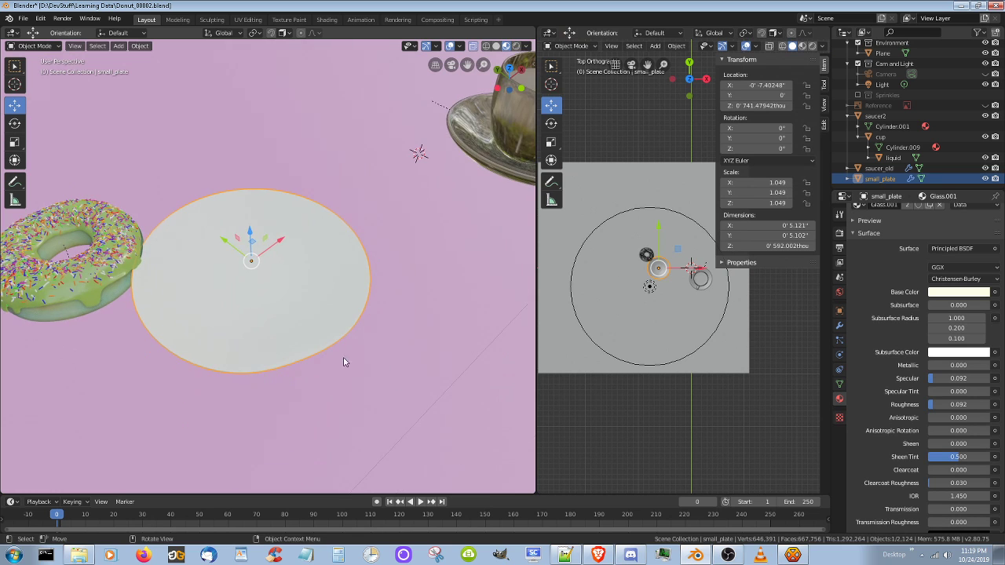
scroll(339, 362, "up", 2)
key("Tab")
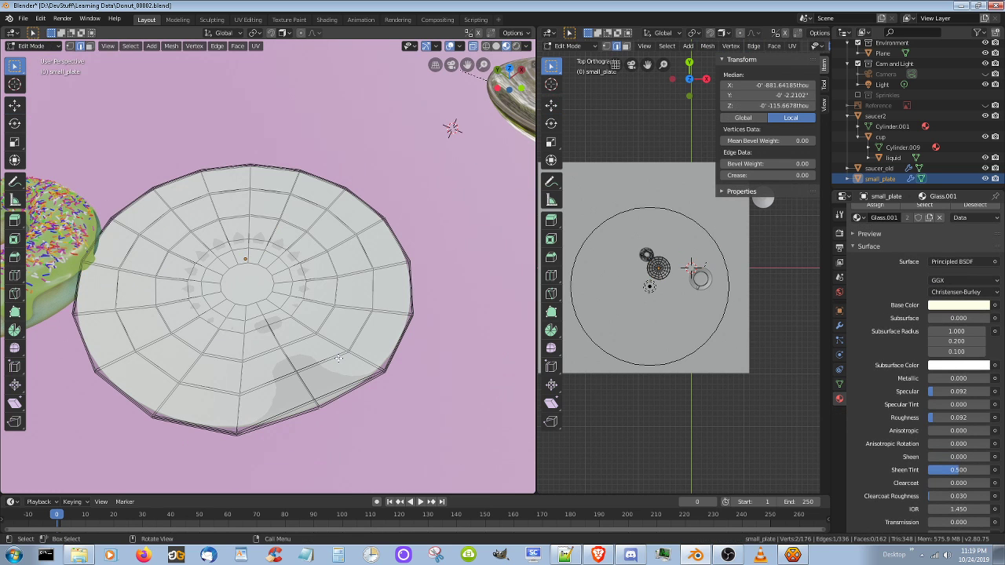
scroll(334, 414, "up", 2)
middle_click_drag(334, 413, 284, 400)
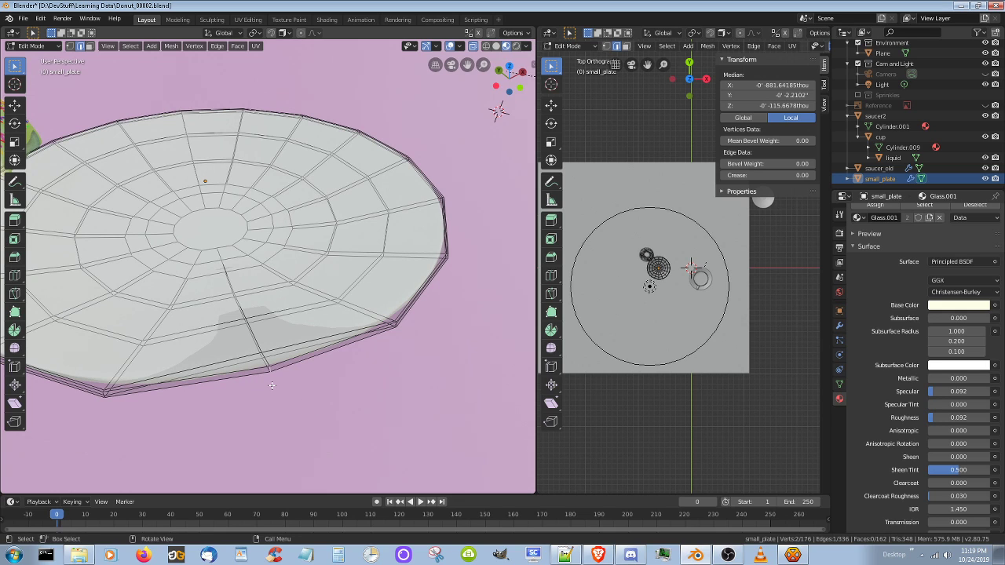
key("g")
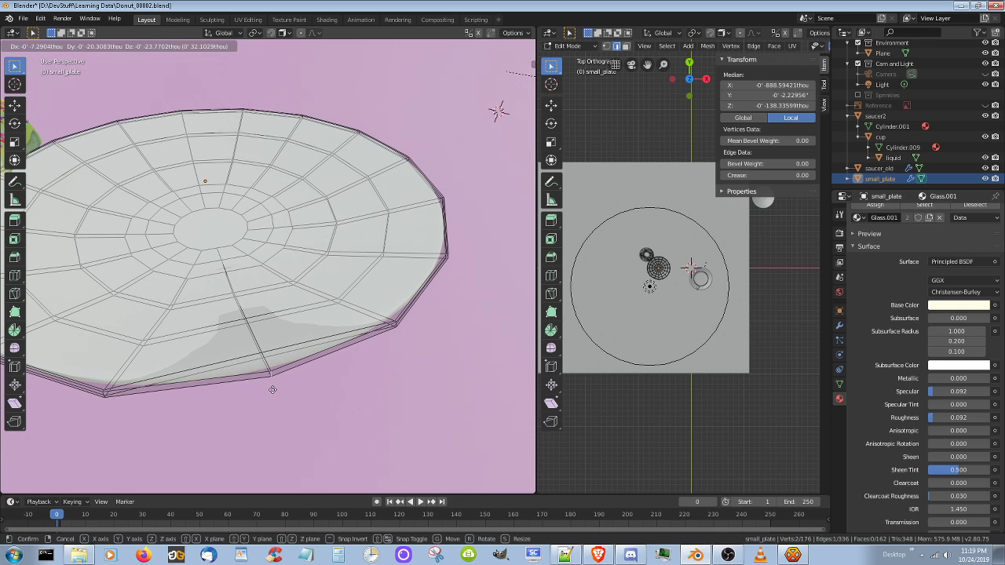
left_click(272, 389)
middle_click_drag(273, 391, 261, 430)
key("Tab")
scroll(267, 422, "down", 4)
scroll(267, 416, "up", 4)
scroll(287, 411, "up", 2)
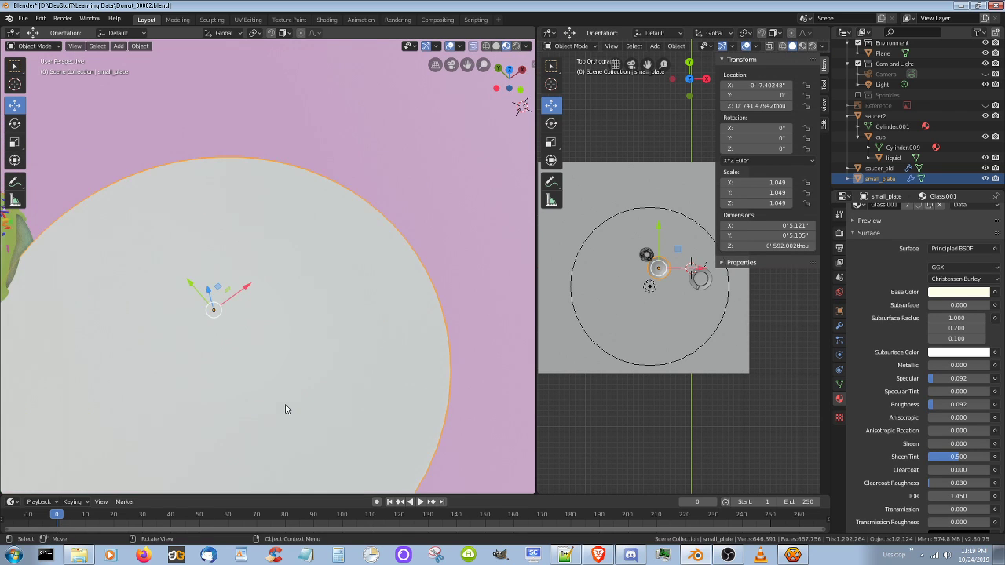
scroll(287, 409, "down", 4)
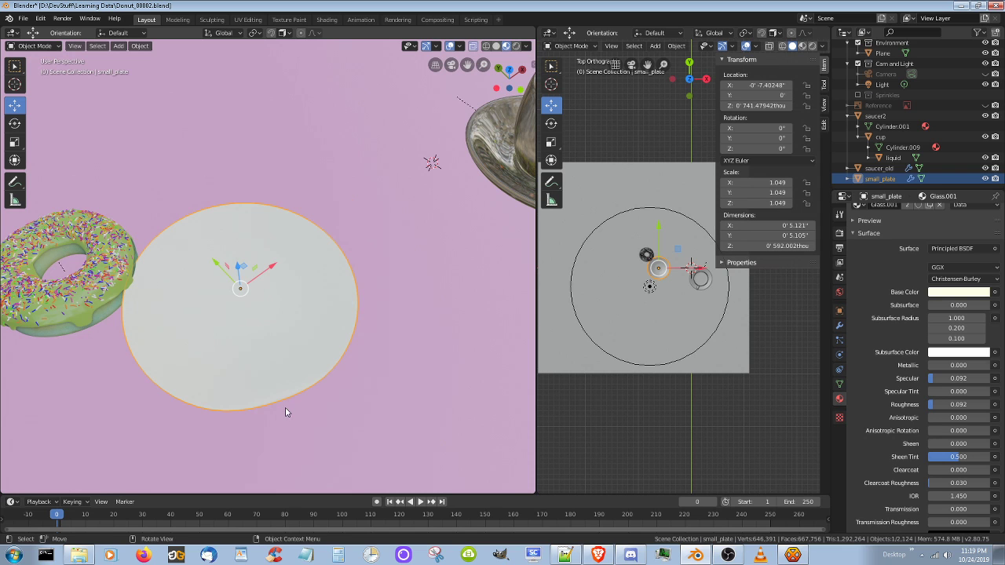
key("Tab")
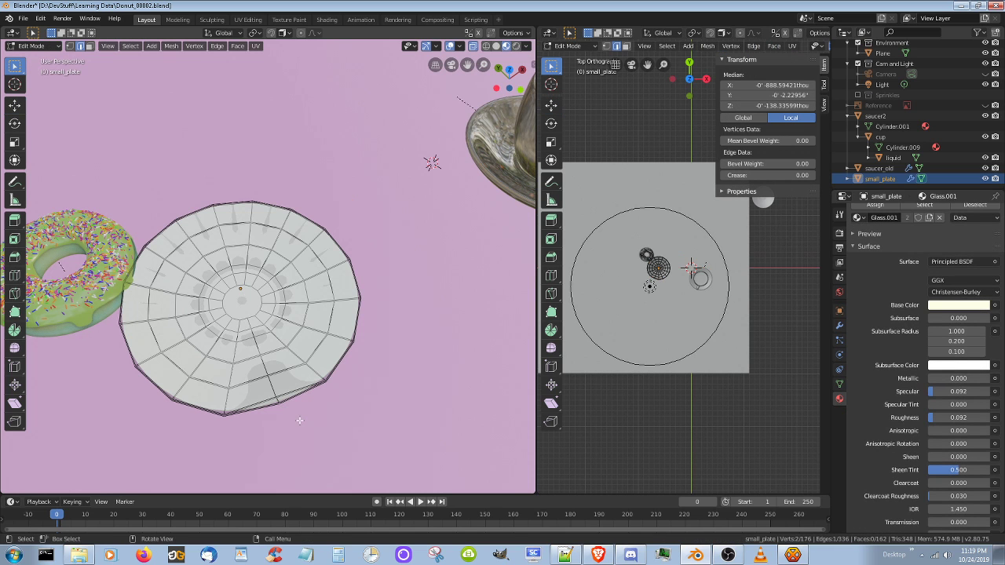
scroll(299, 420, "up", 2)
mouse_move(308, 431)
middle_mouse_down()
mouse_move(304, 408)
mouse_move(299, 417)
middle_mouse_up()
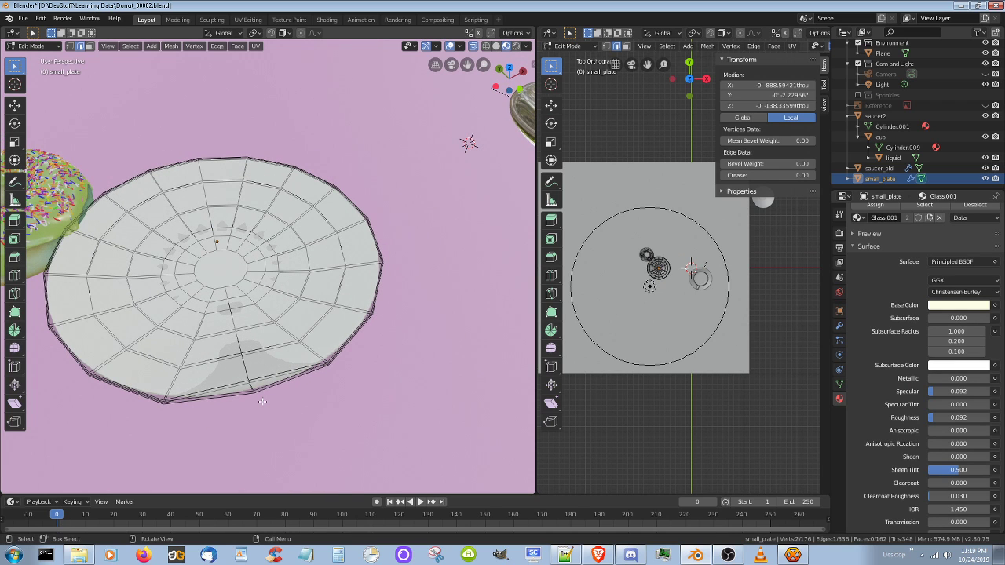
key("ctrl")
- Undo the recent changes, then scale one radial edge loop by about 1.25
key("ctrl+z")
key("ctrl+z")
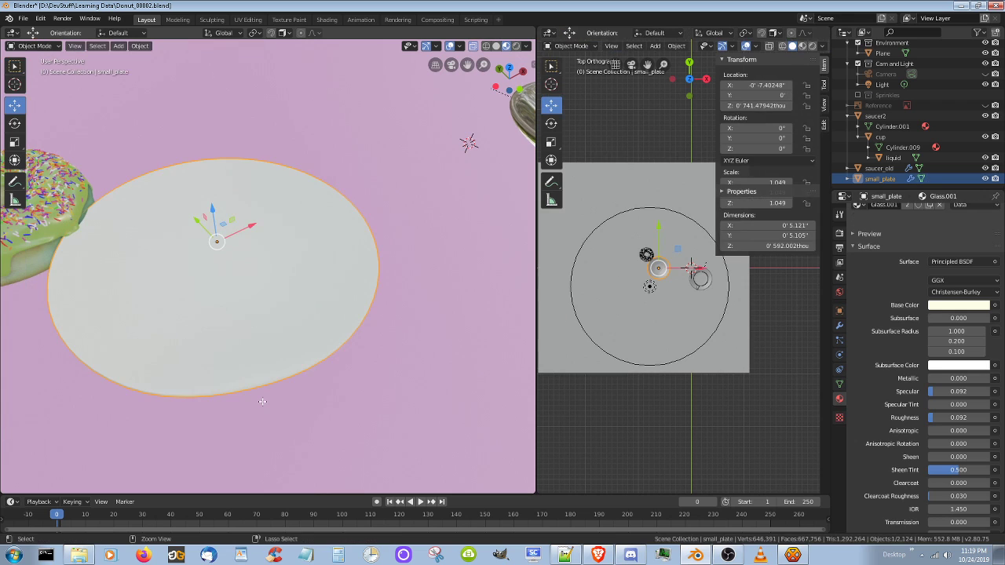
key("ctrl+z")
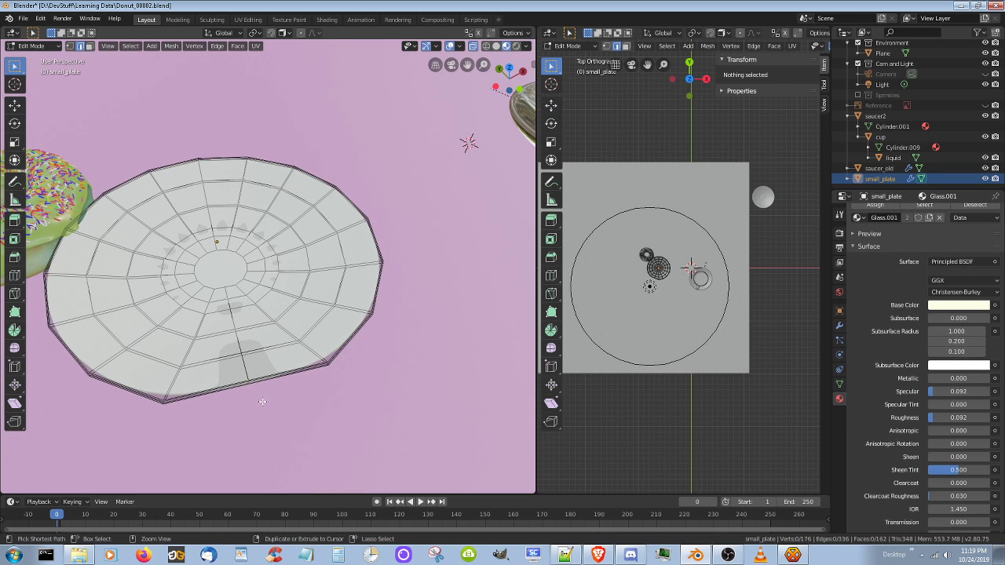
middle_click_drag(262, 401, 264, 313)
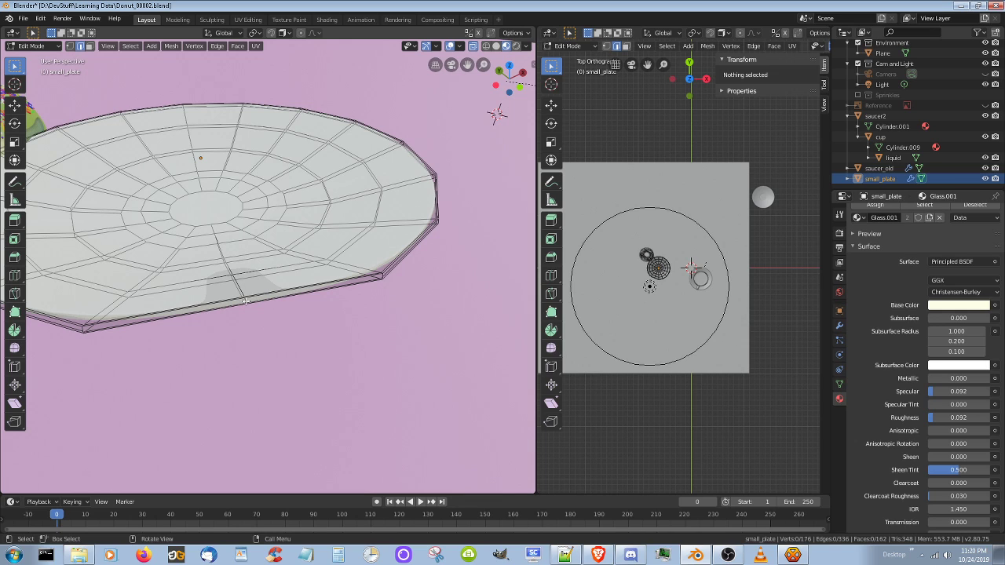
left_click(245, 300)
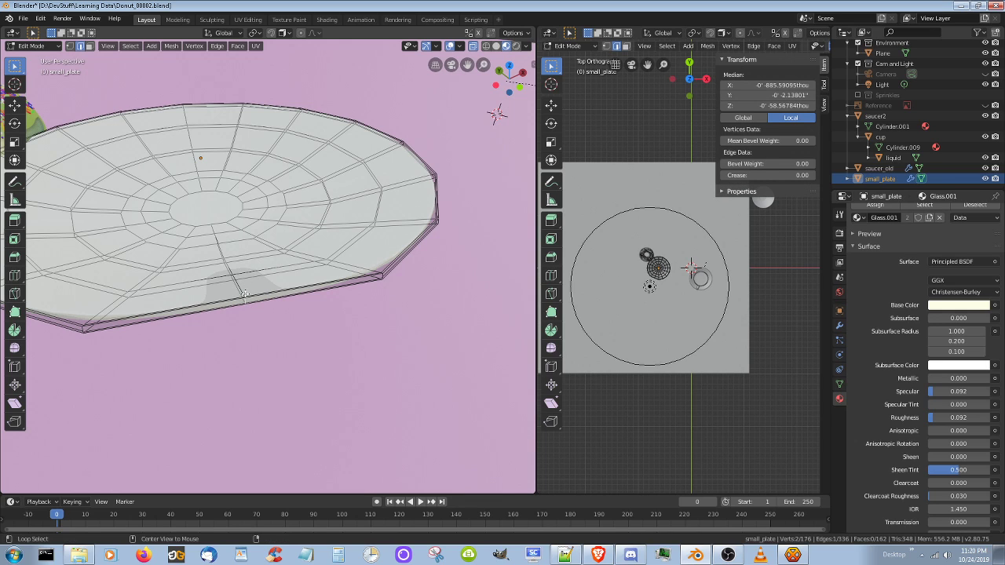
left_click(244, 296, "alt")
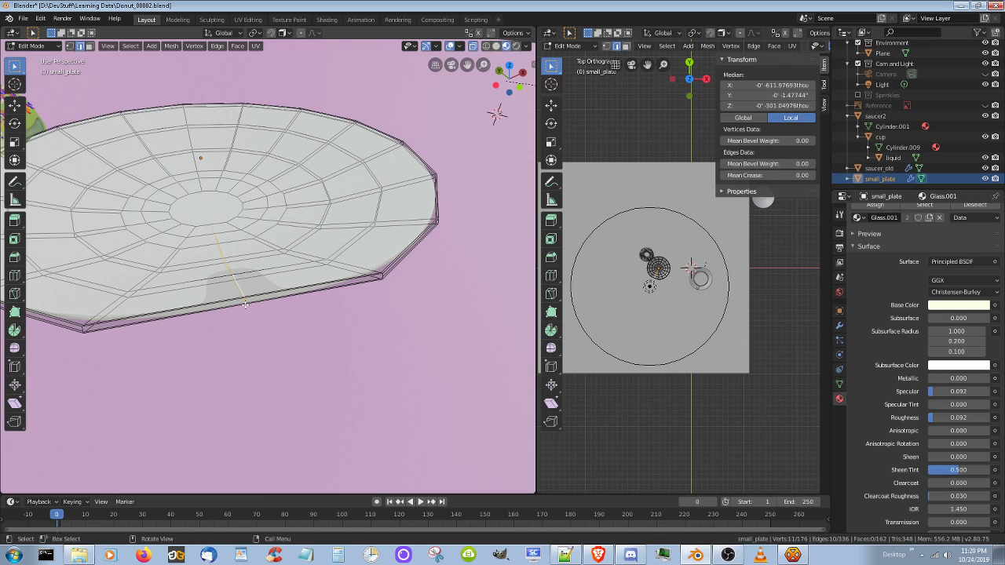
key("s")
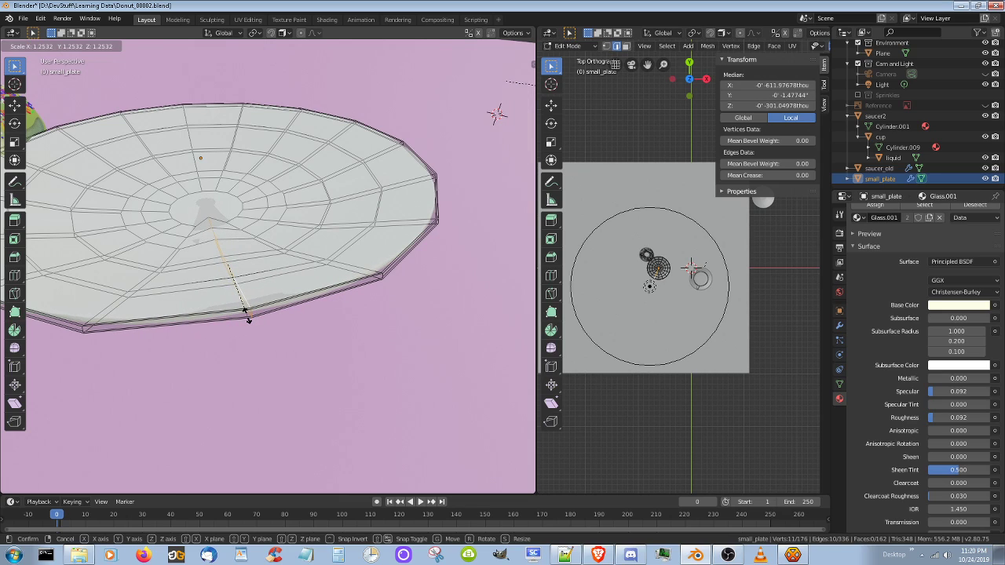
left_click(246, 312)
- Check the taller plate in Object Mode from a low view, then go back into Edit Mode
middle_click_drag(259, 352, 267, 434)
key("Tab")
scroll(272, 403, "down", 5)
scroll(263, 399, "up", 3)
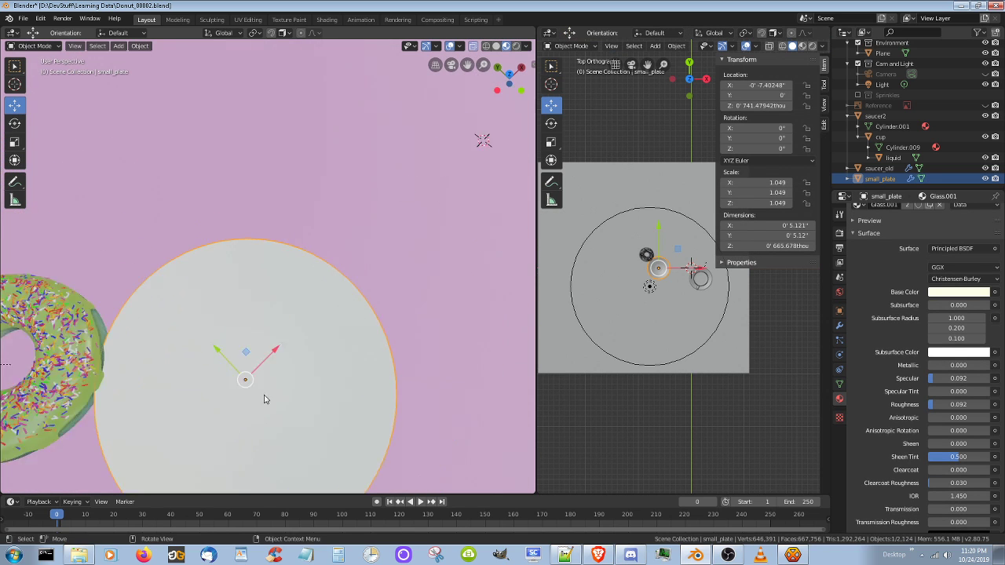
scroll(267, 396, "down", 4)
middle_click_drag(278, 385, 299, 361)
scroll(285, 369, "up", 2)
key("Tab")
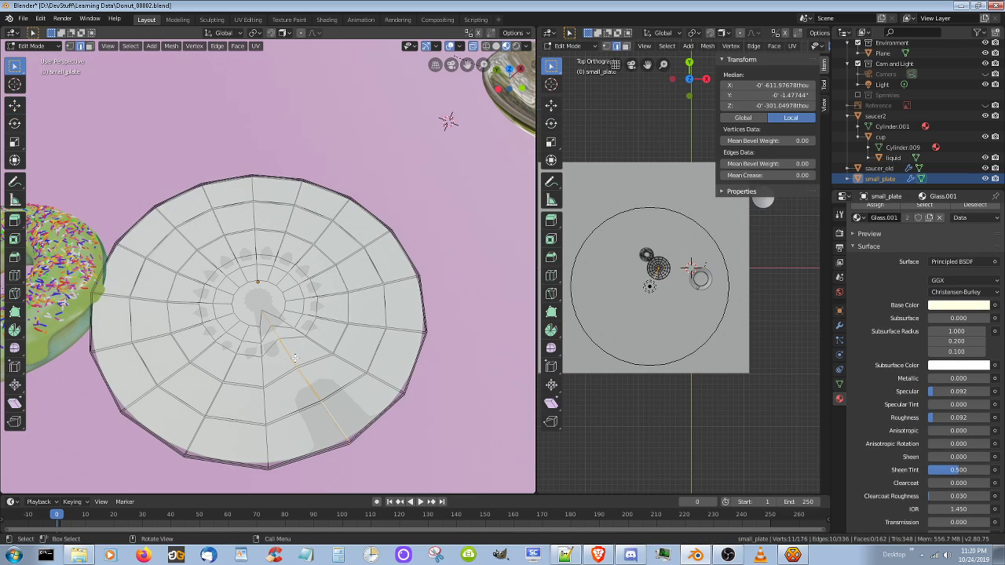
middle_click_drag(294, 357, 332, 357)
scroll(363, 316, "up", 4)
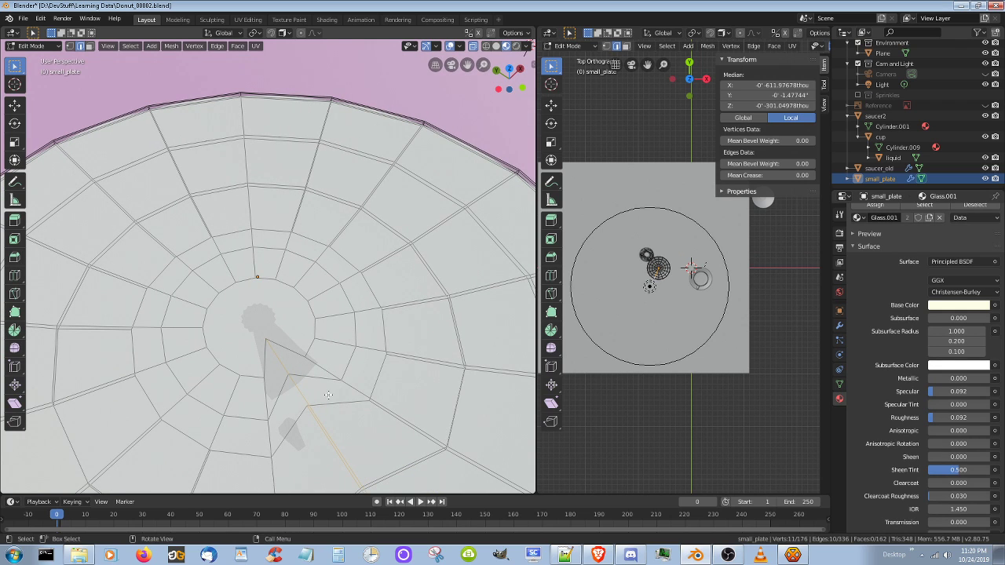
- Switch to vertex select and move a centre vertex within the horizontal plane, redoing it once
left_click(266, 341, "shift")
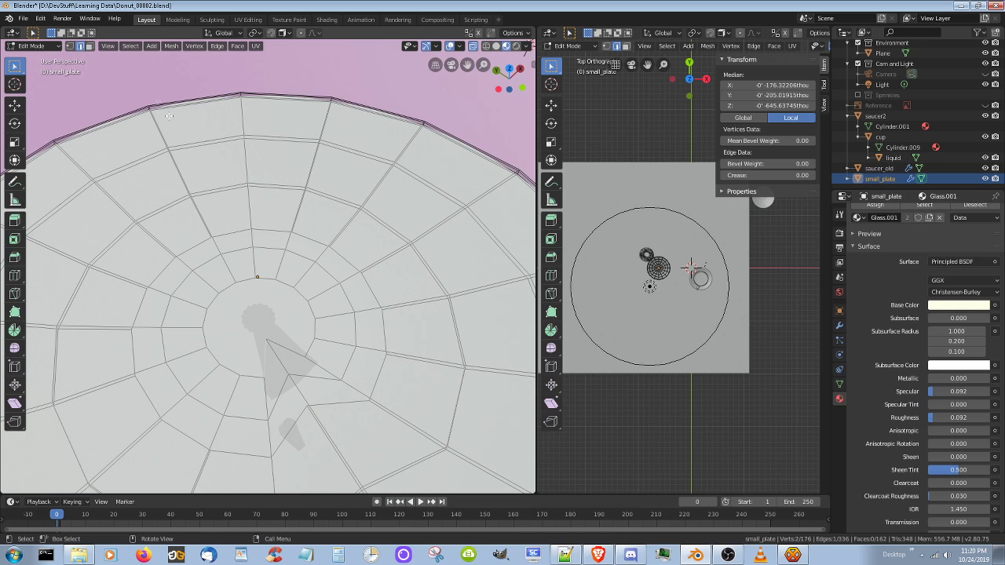
left_click(70, 46)
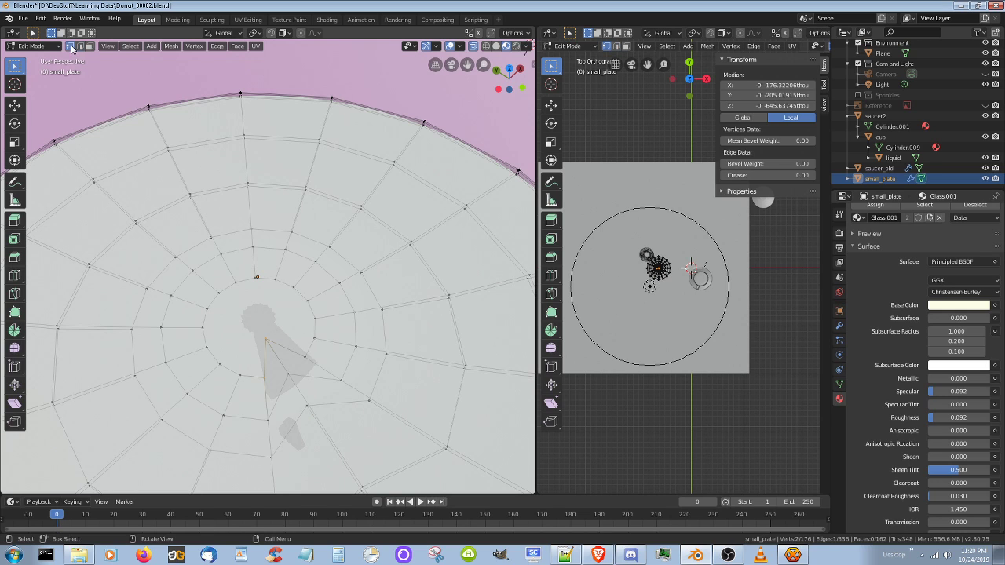
left_click(266, 340, "shift")
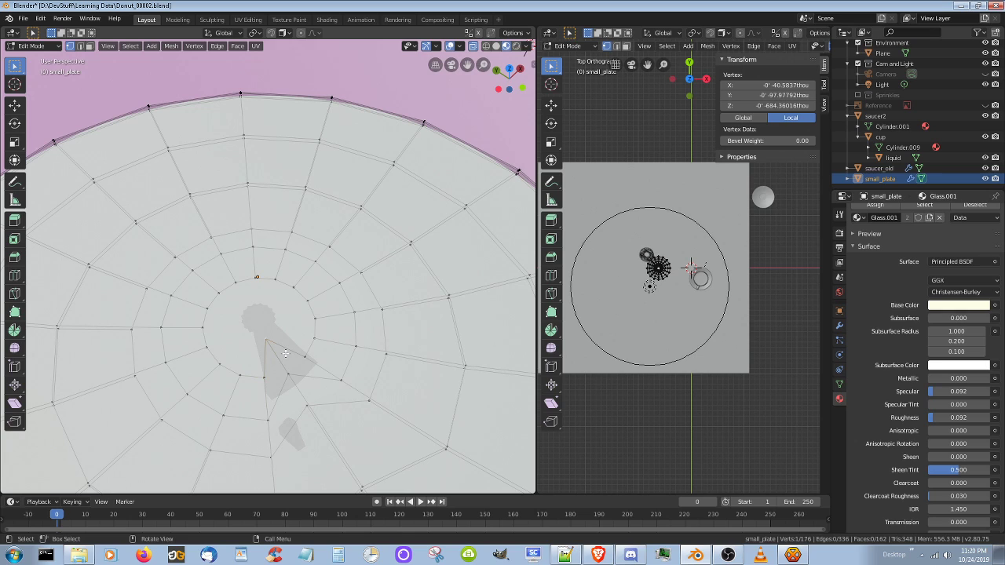
key("g")
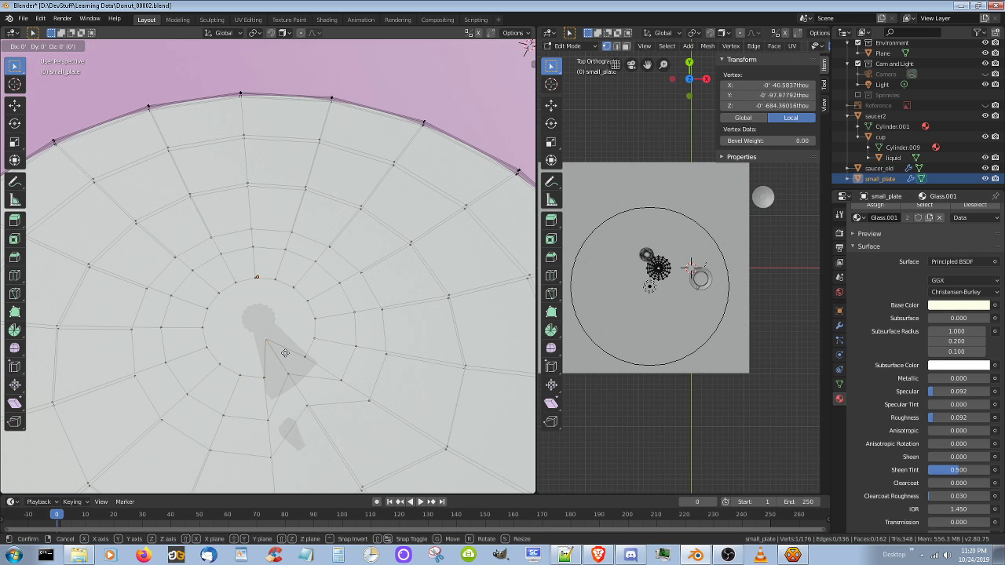
key("z")
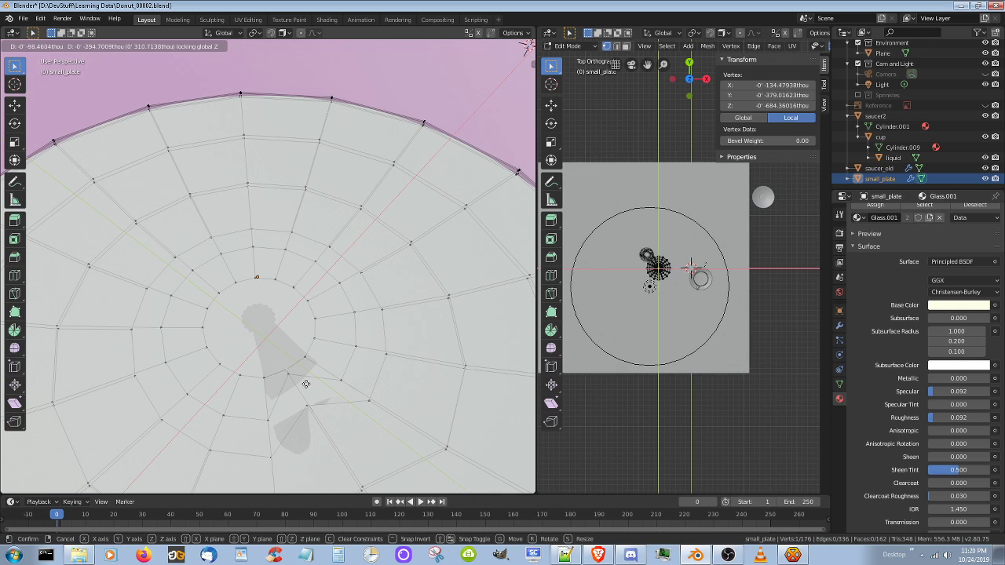
left_click(307, 387)
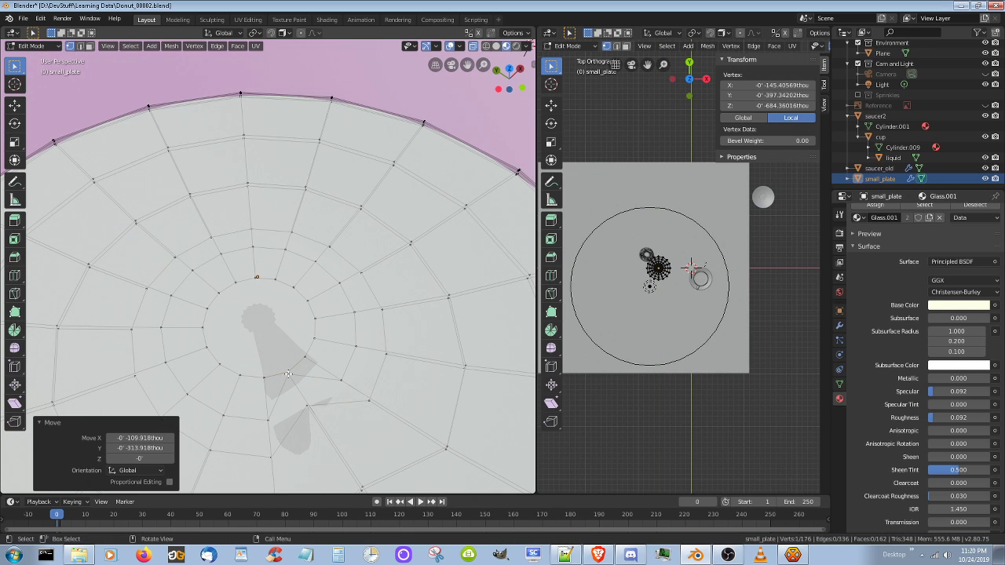
key("ctrl+z")
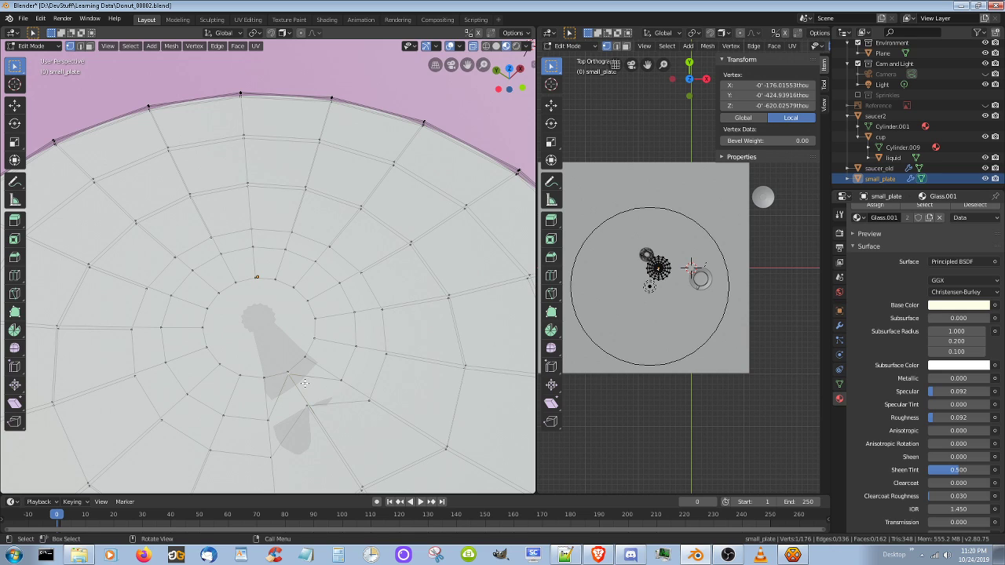
key("g")
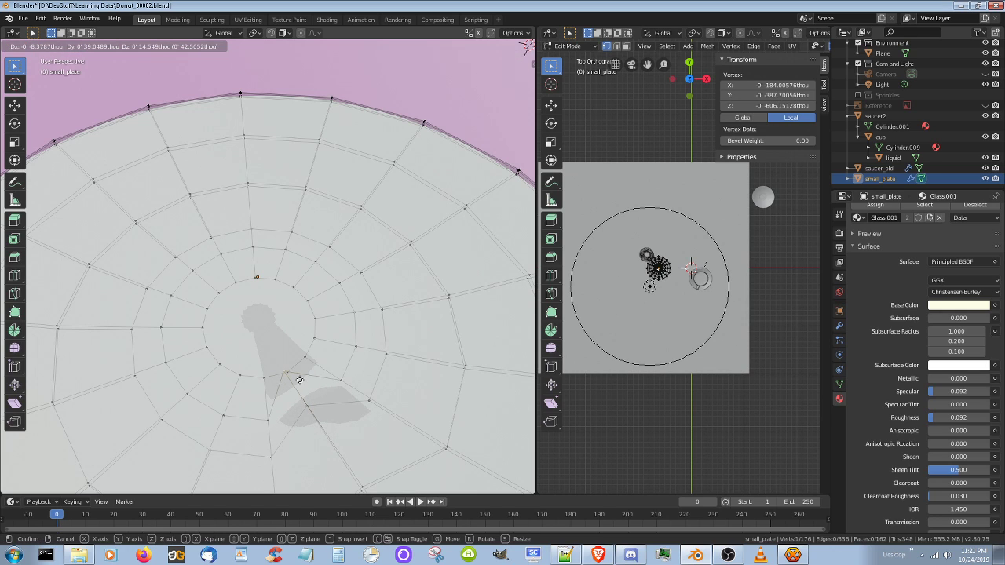
key("shift+z")
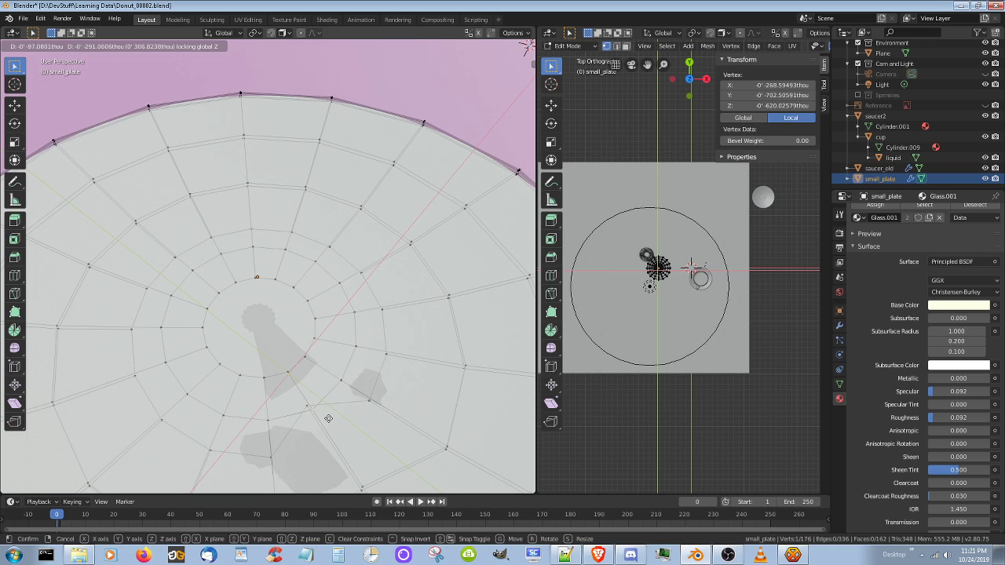
left_click(328, 418)
- Move another centre vertex flat across the plate and inspect it from above
left_click(306, 407)
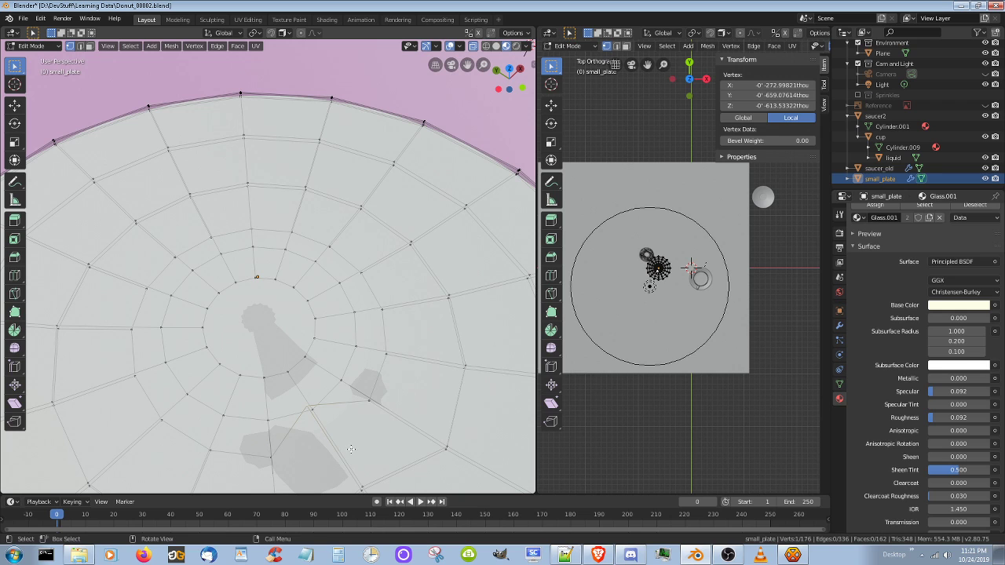
middle_click_drag(346, 445, 328, 407)
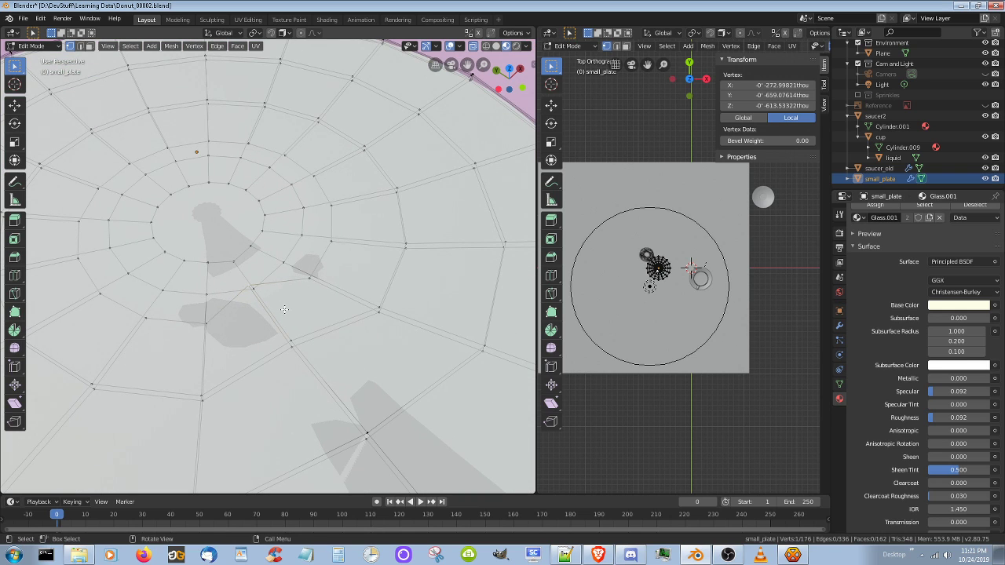
key("g")
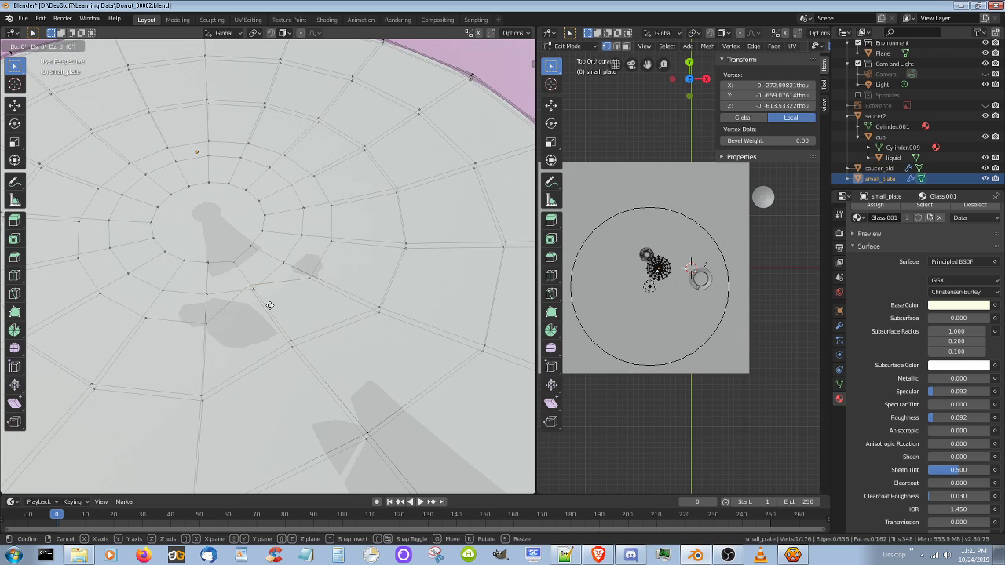
key("shift+z")
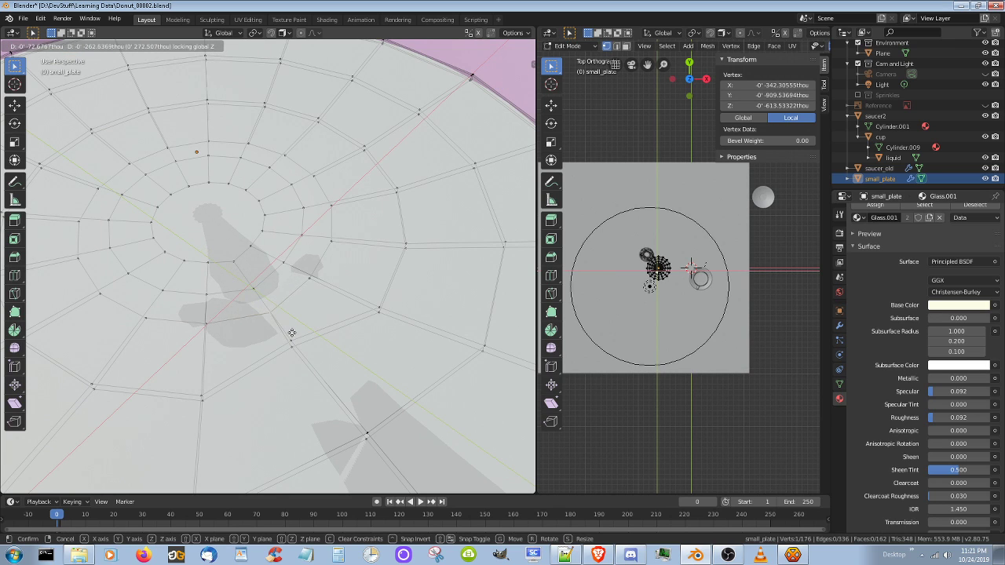
left_click(289, 333)
mouse_move(288, 334)
middle_mouse_down()
mouse_move(272, 369)
mouse_move(292, 351)
middle_mouse_up()
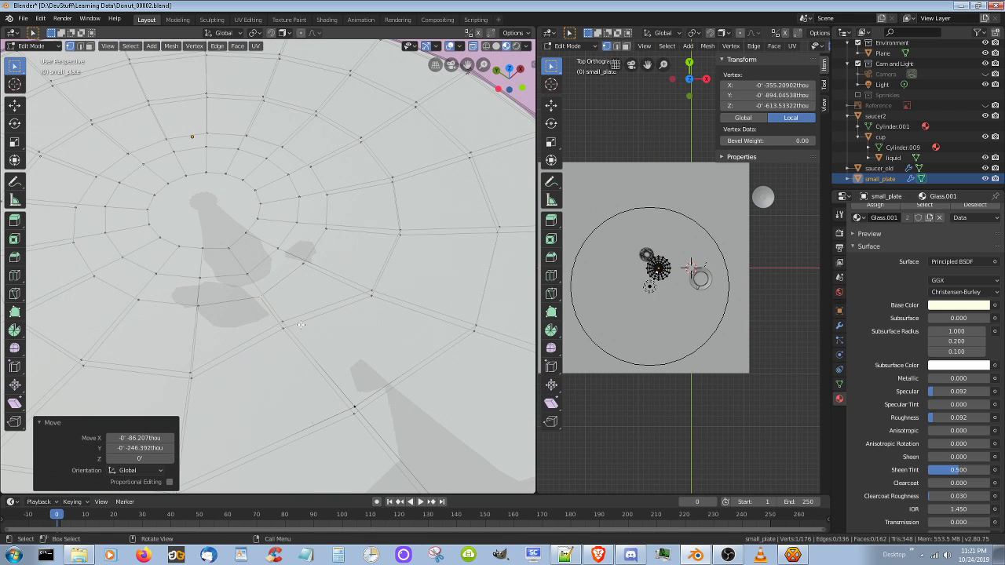
mouse_move(288, 339)
middle_mouse_down()
mouse_move(291, 329)
mouse_move(269, 341)
middle_mouse_up()
middle_click_drag(171, 312, 201, 354)
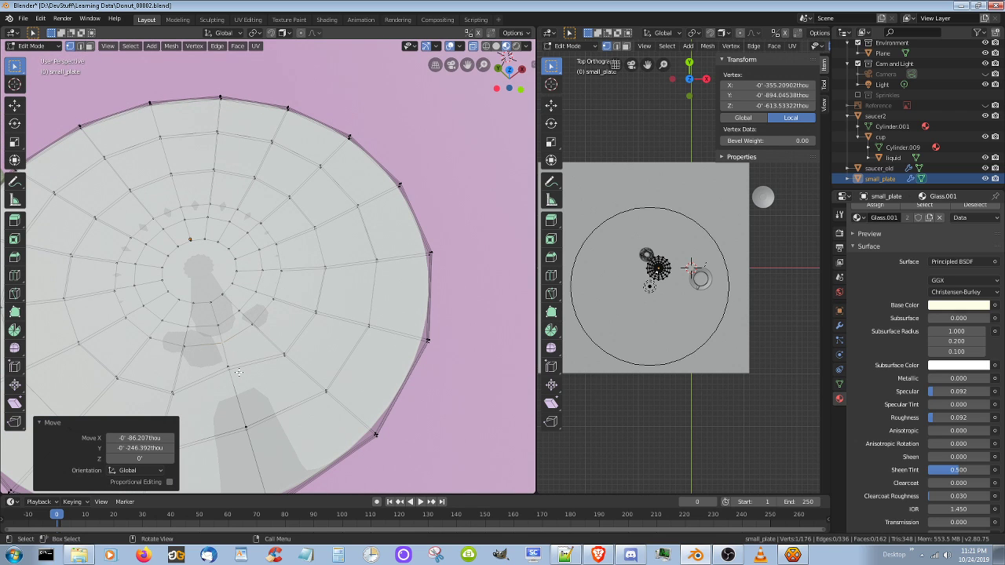
- Move two vertices by −37.511 thou in X and −122.935 thou in Y, then inspect the plate
left_click(229, 369)
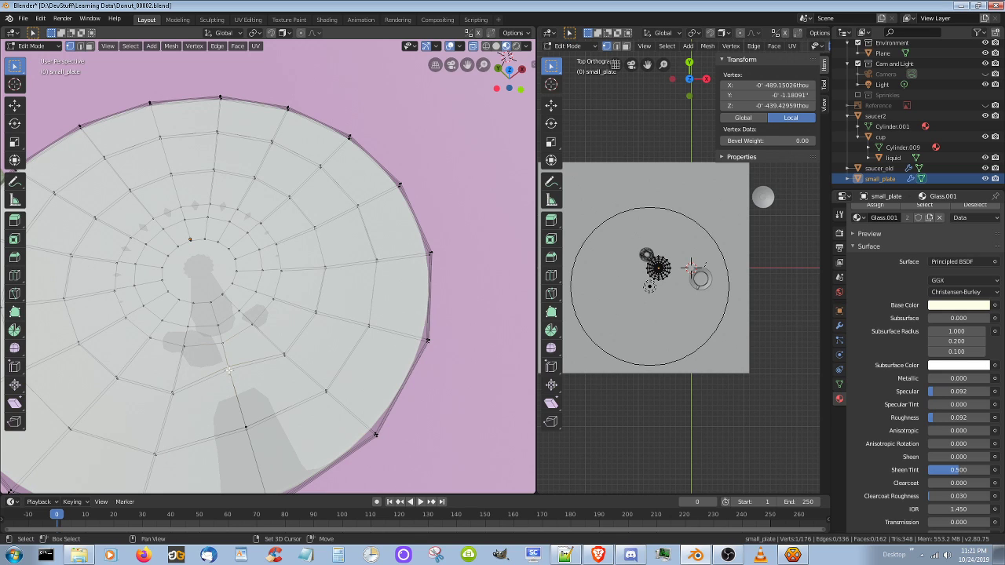
left_click(244, 385, "shift")
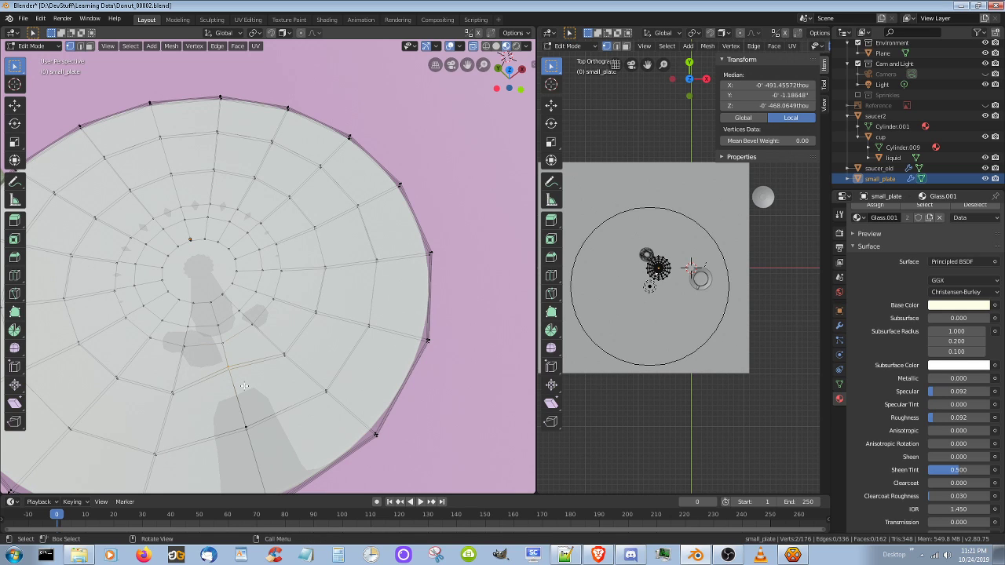
key("g")
key("shift+z")
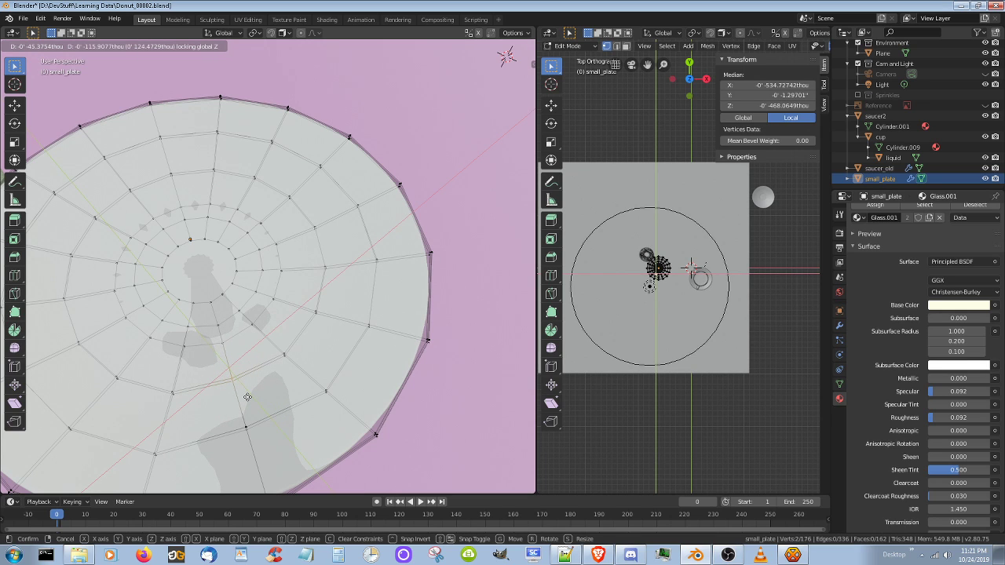
left_click(248, 397)
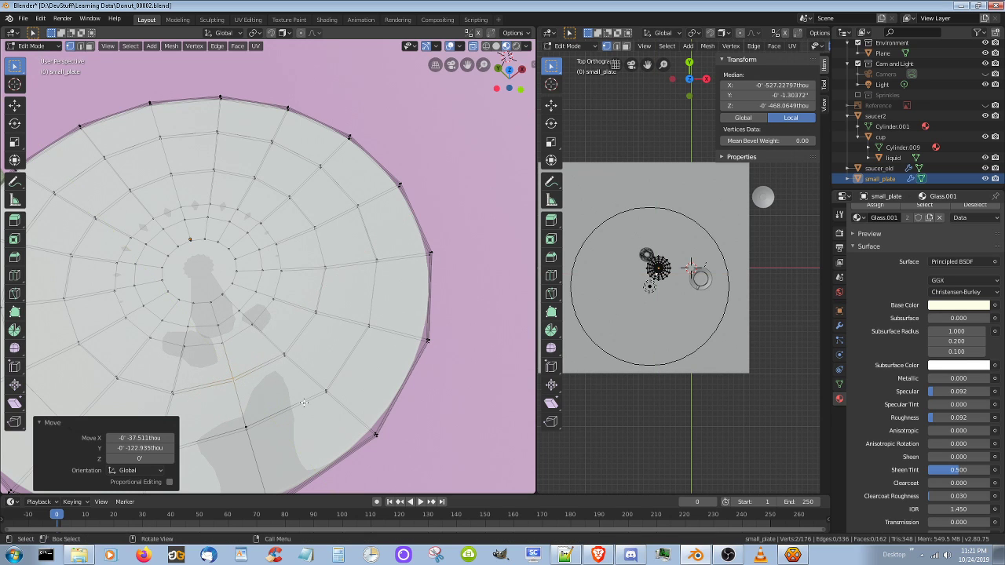
middle_click_drag(305, 397, 323, 393)
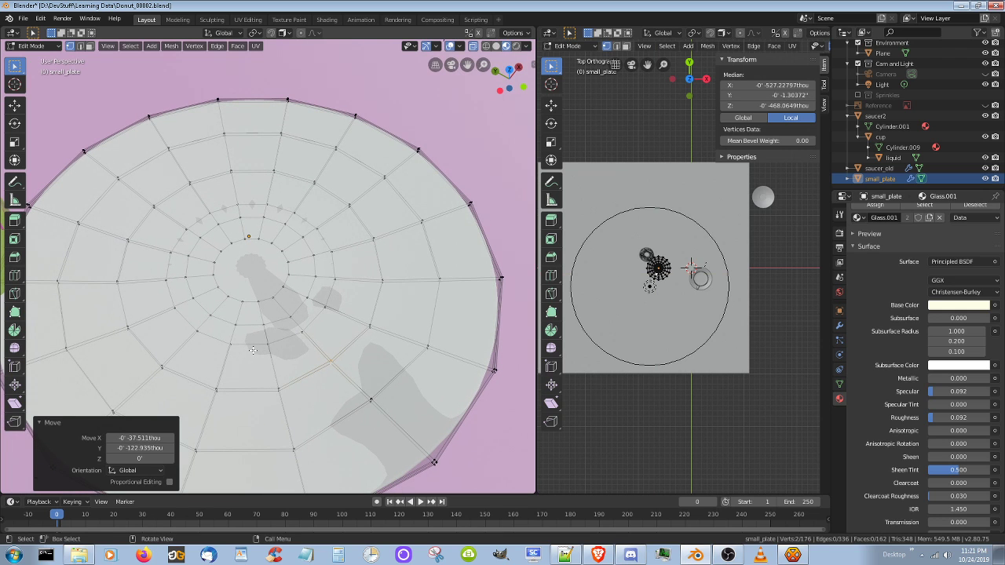
mouse_move(252, 351)
middle_mouse_down()
mouse_move(254, 316)
mouse_move(252, 348)
middle_mouse_up()
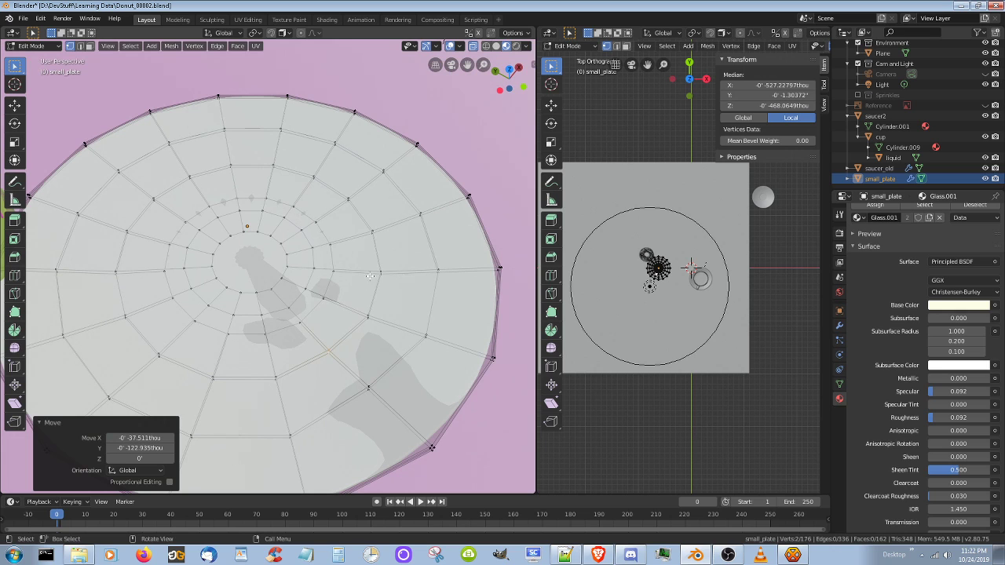
middle_click_drag(345, 260, 345, 231)
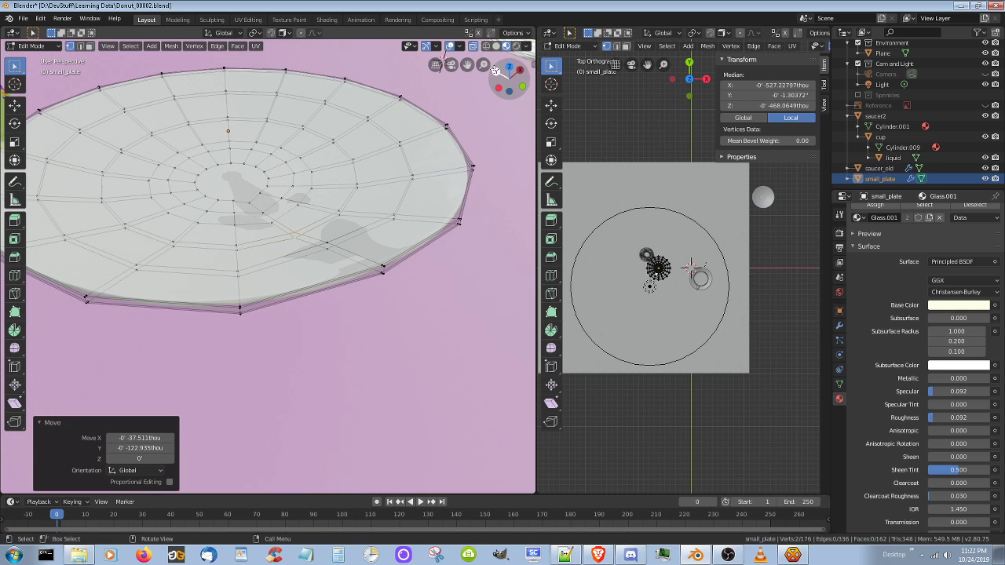
left_click(472, 45)
middle_click_drag(307, 219, 307, 261)
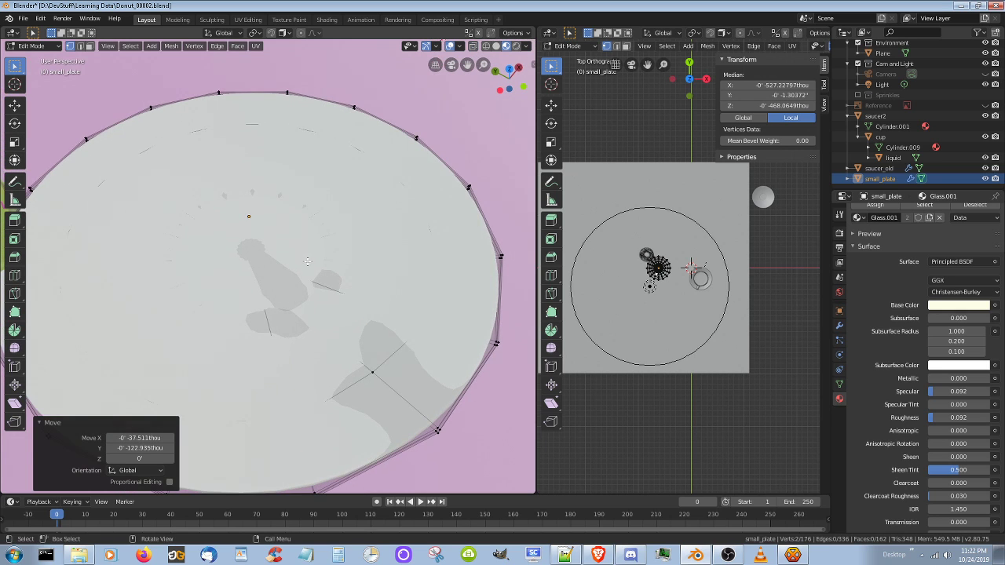
left_click(486, 47)
mouse_move(367, 321)
middle_mouse_down()
mouse_move(369, 334)
mouse_move(372, 298)
mouse_move(380, 329)
middle_mouse_up()
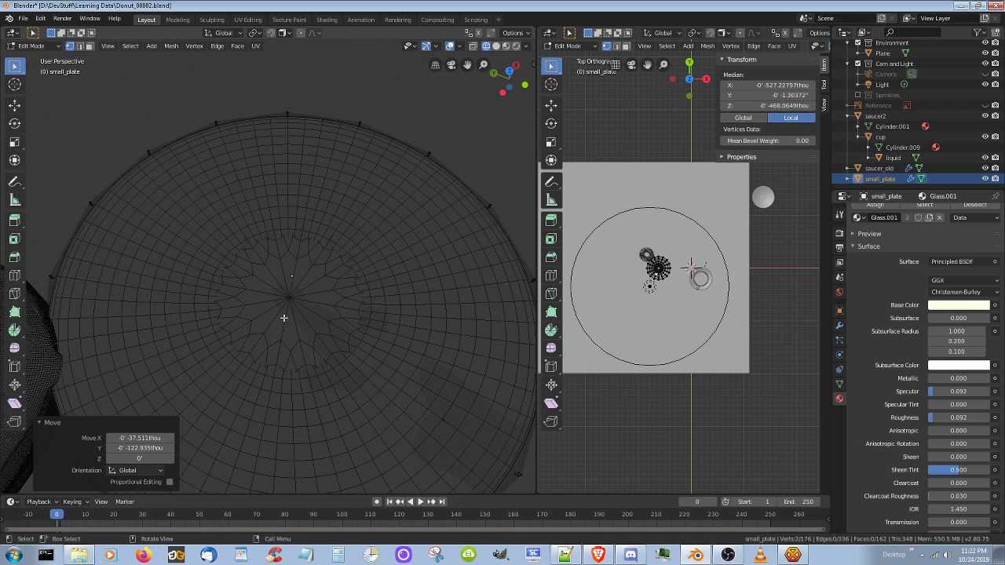
key("alt+a")
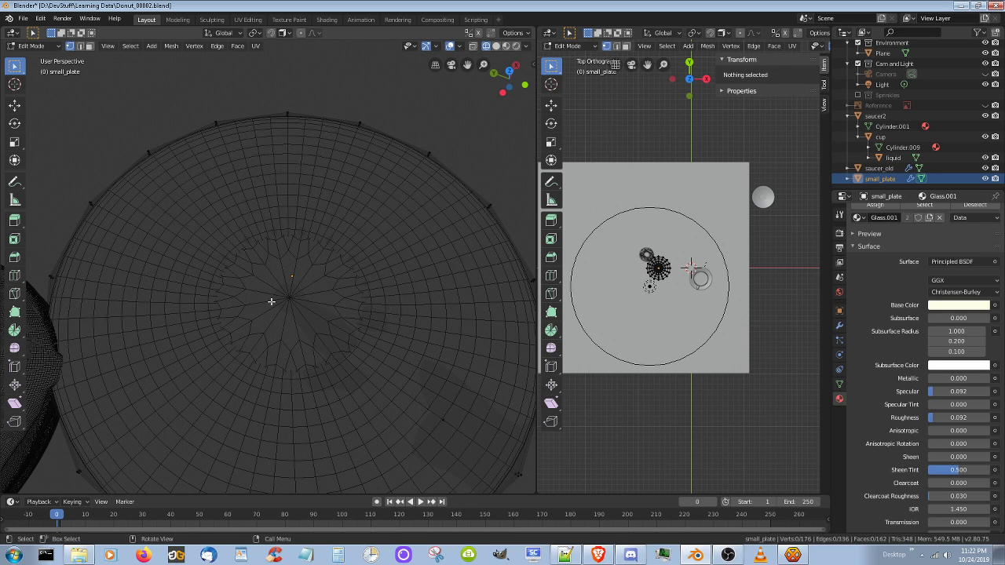
left_click(496, 45)
middle_click_drag(379, 304, 341, 317)
key("Tab")
key("Tab")
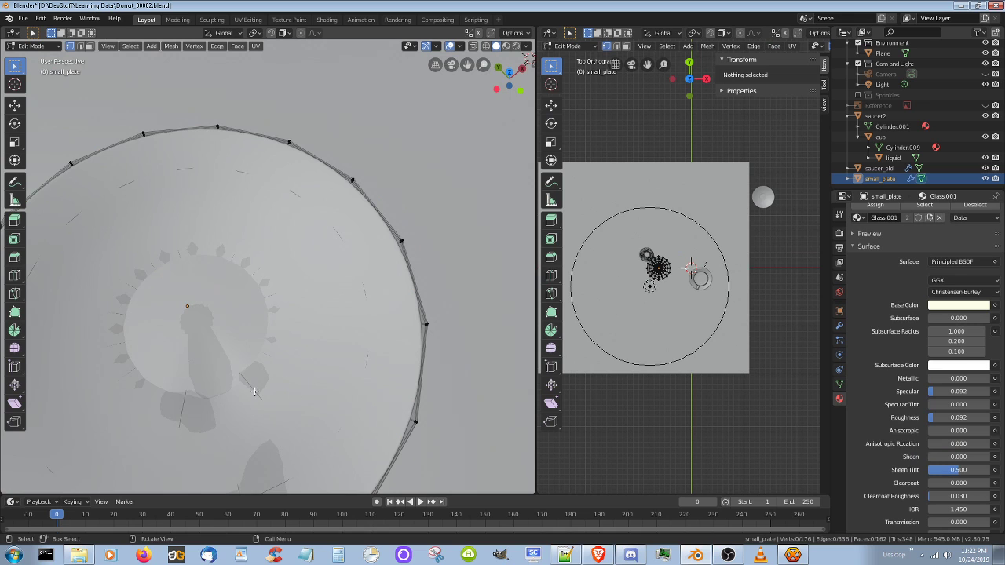
left_click(486, 47)
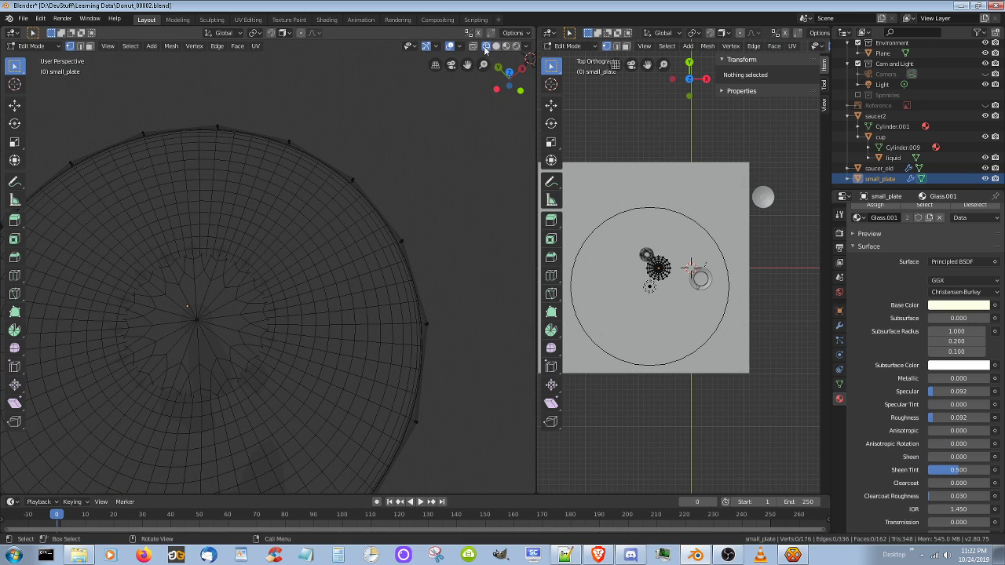
left_click(495, 46)
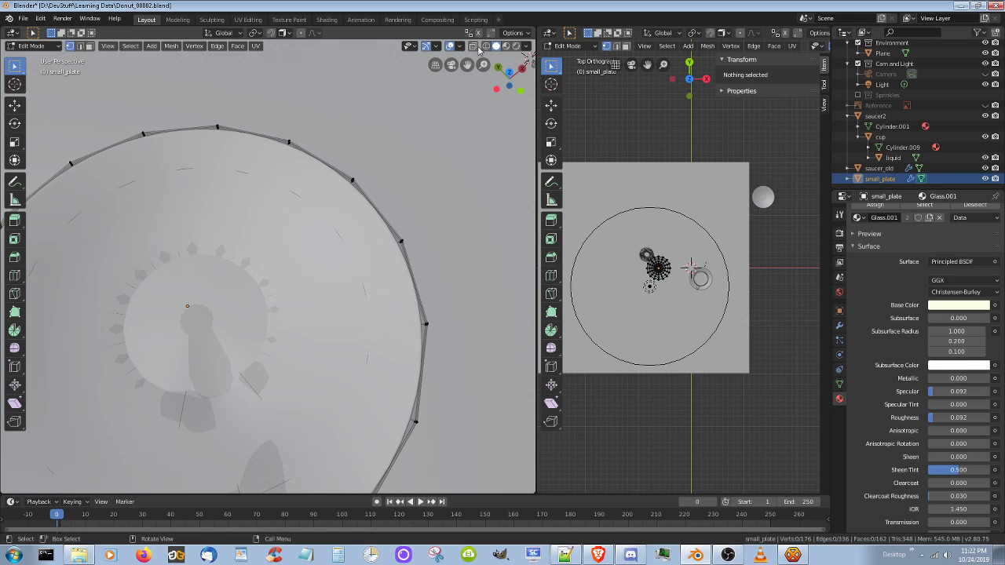
left_click(474, 47)
middle_click_drag(227, 391, 249, 375)
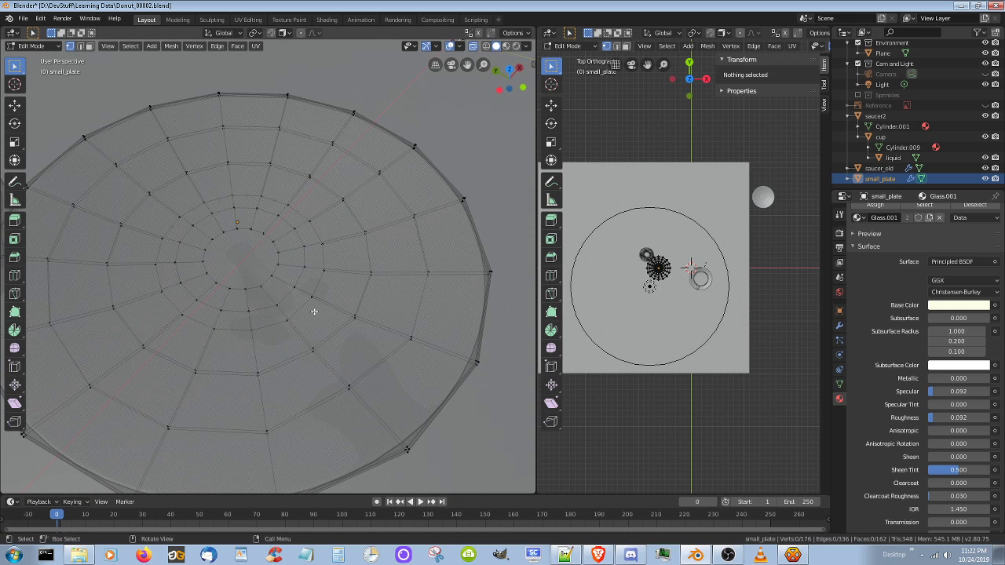
- Raise a vertex near small_plate's centre 56.688 thou along Z
scroll(314, 311, "up", 3)
scroll(314, 311, "down", 3)
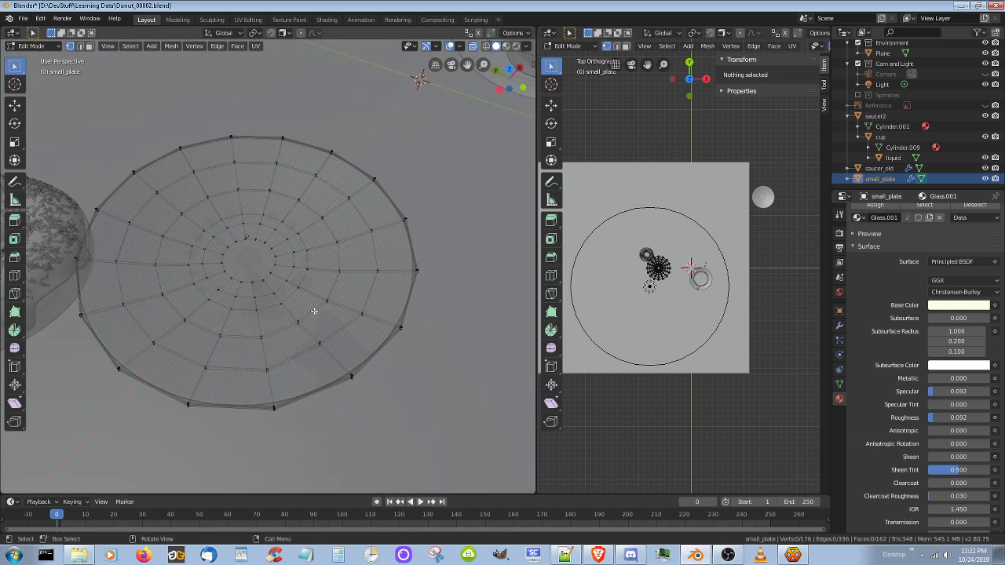
middle_click_drag(314, 311, 260, 332)
key("Tab")
key("Tab")
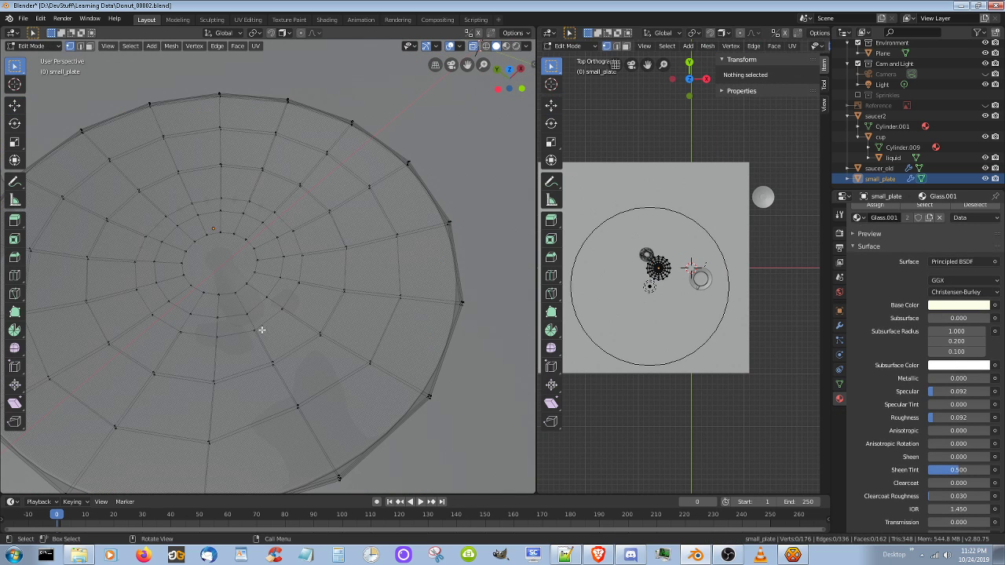
left_click(236, 292)
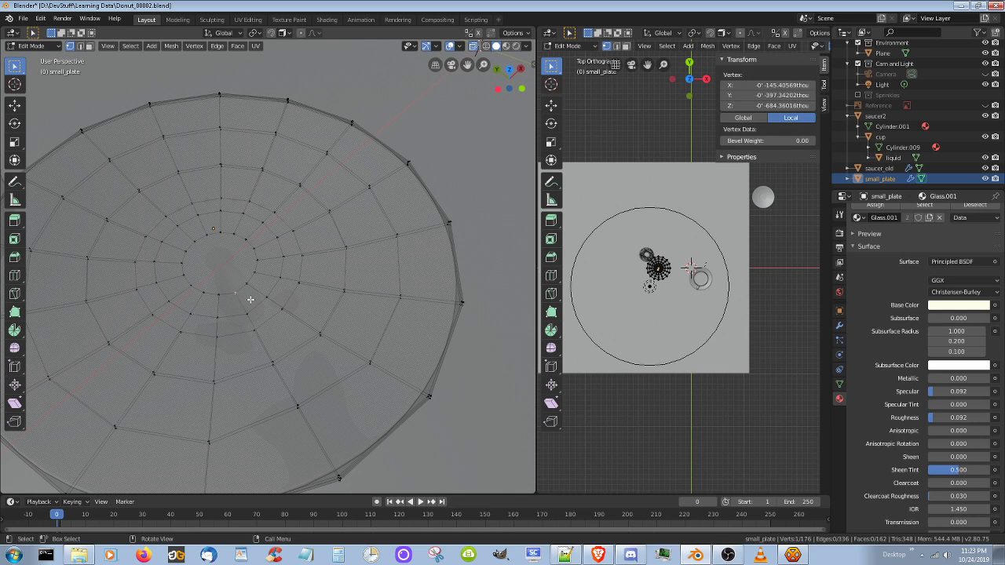
key("g")
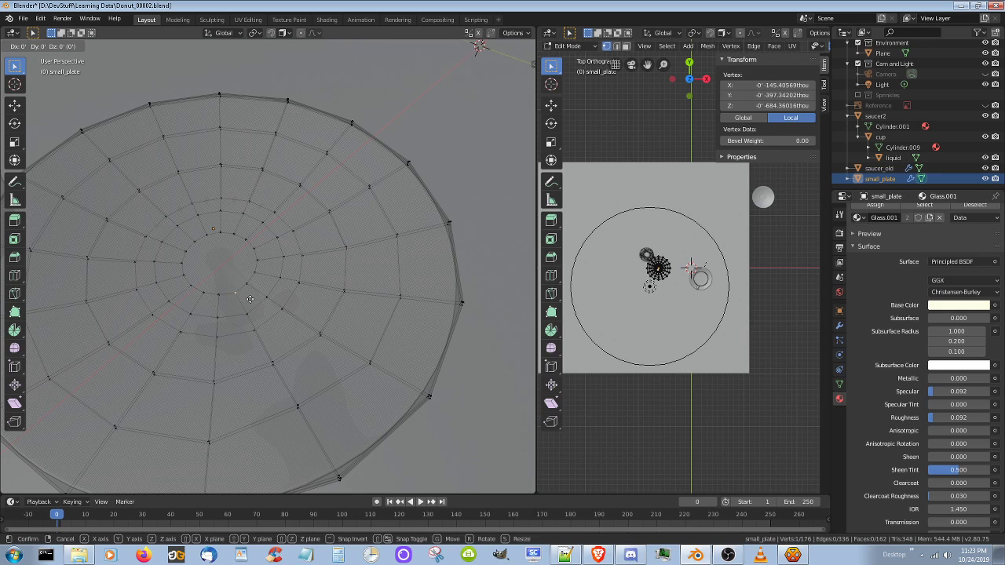
key("z")
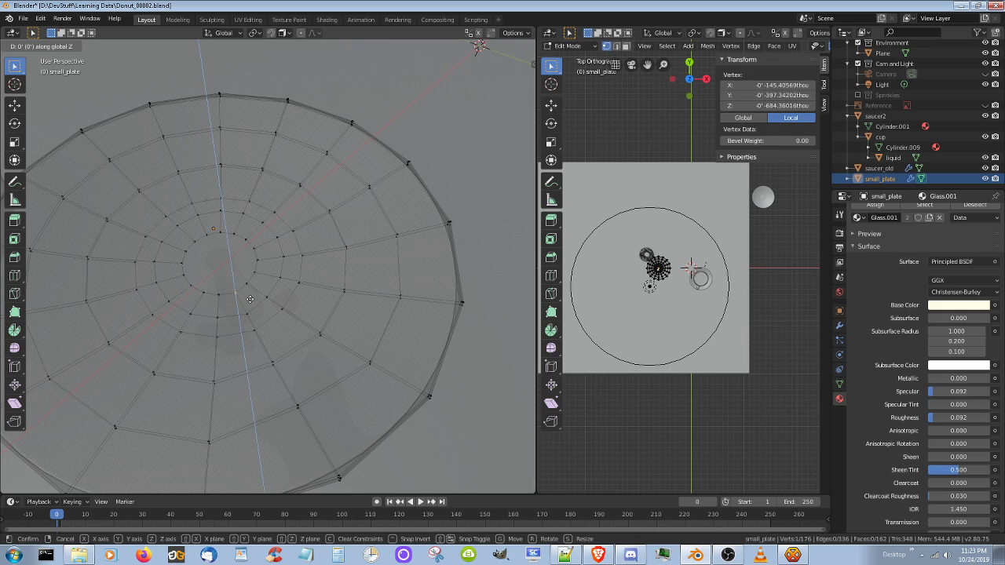
left_click(249, 300)
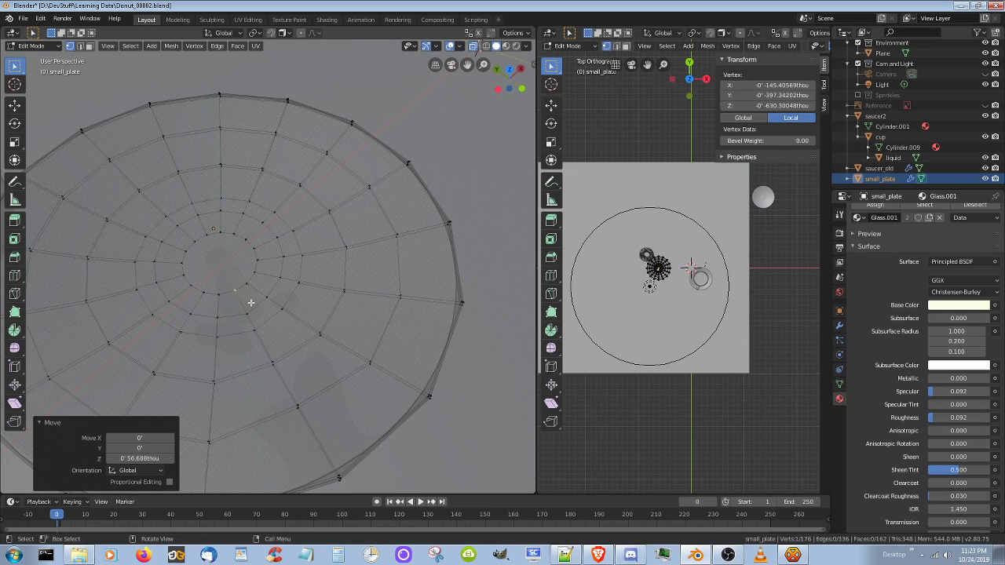
key("Tab")
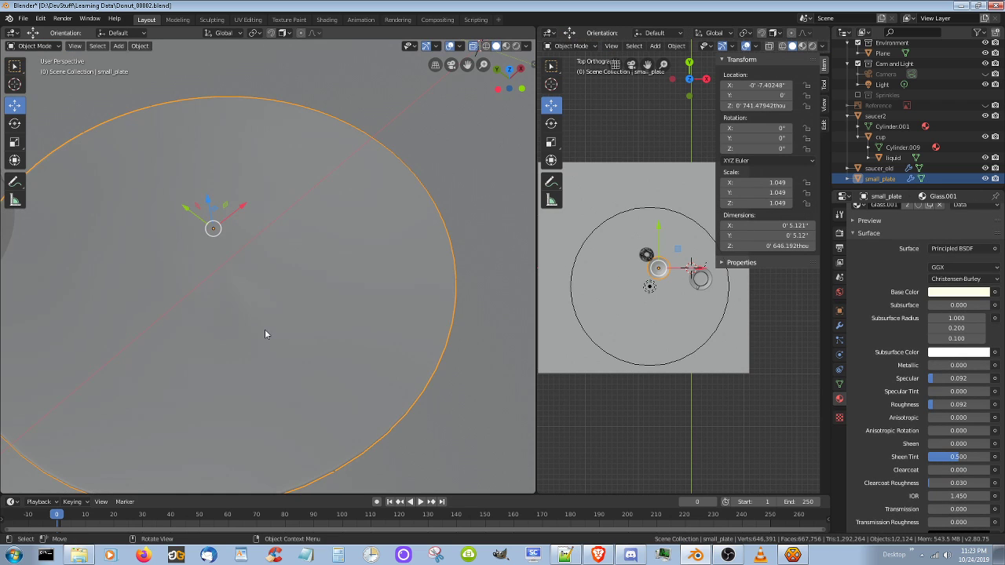
- Raise another centre vertex of small_plate 54.806 thou along Z
scroll(265, 323, "up", 8)
key("Tab")
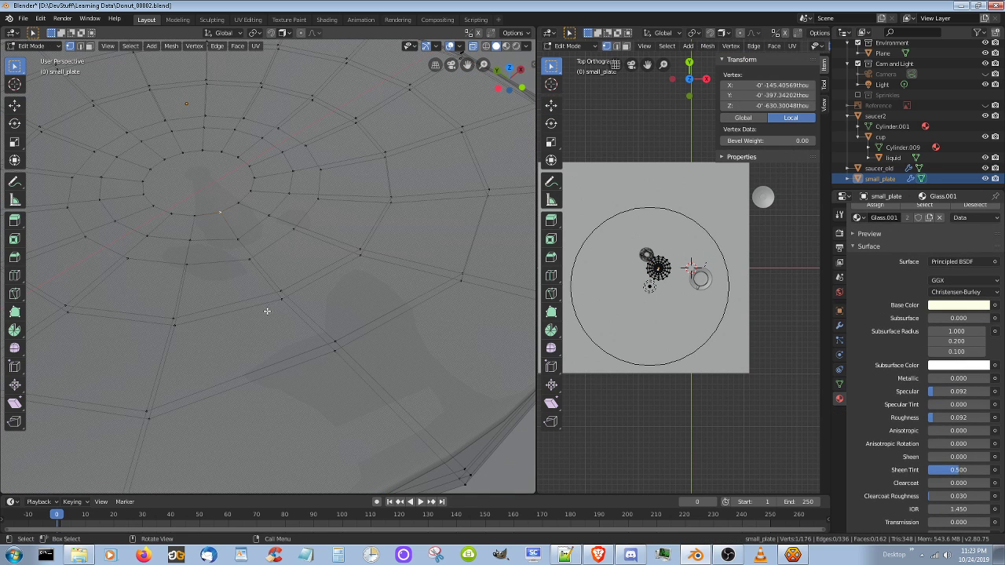
left_click(239, 237)
key("g")
key("z")
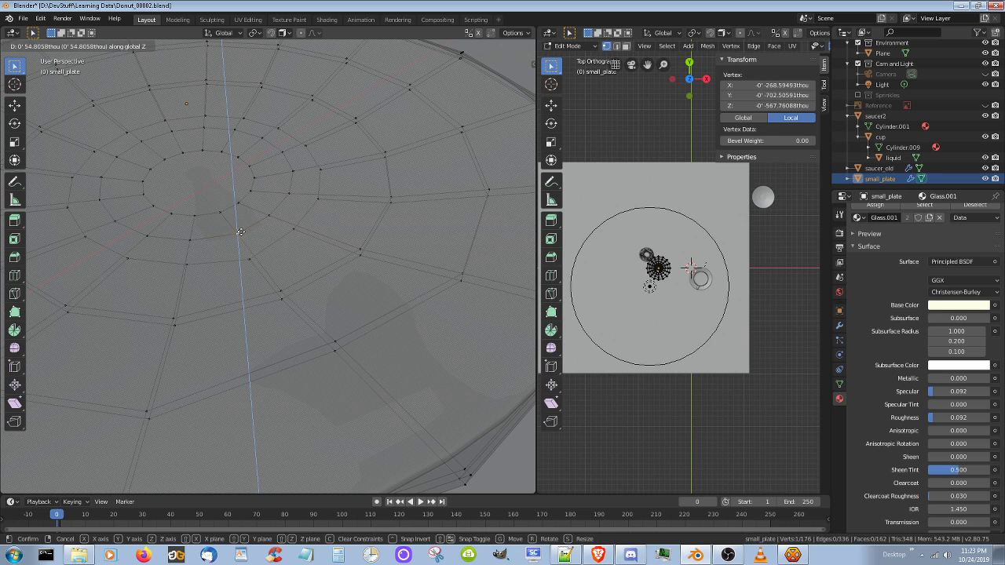
left_click(240, 232)
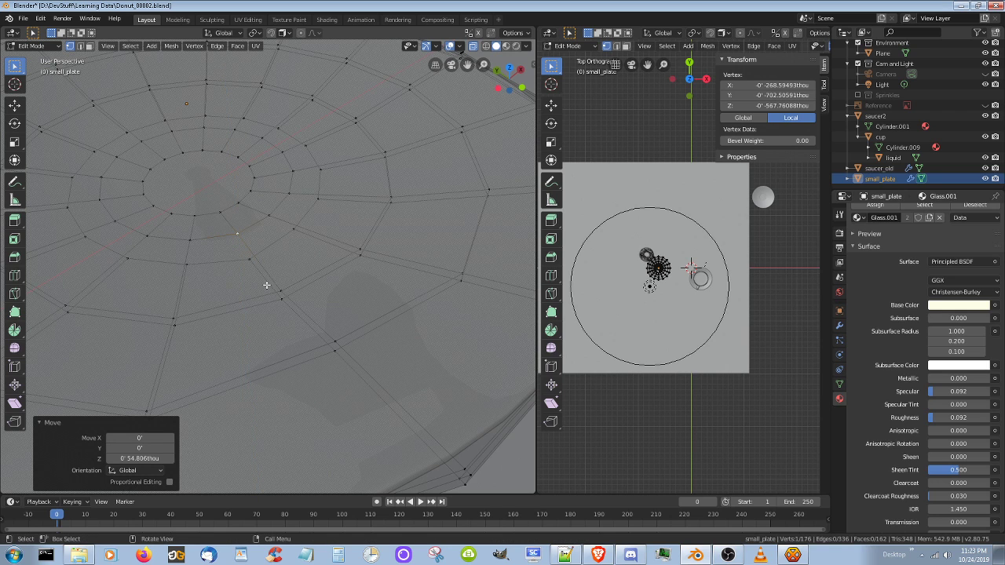
- Return to Object Mode and orbit around the plate beside the donut
scroll(266, 292, "down", 4)
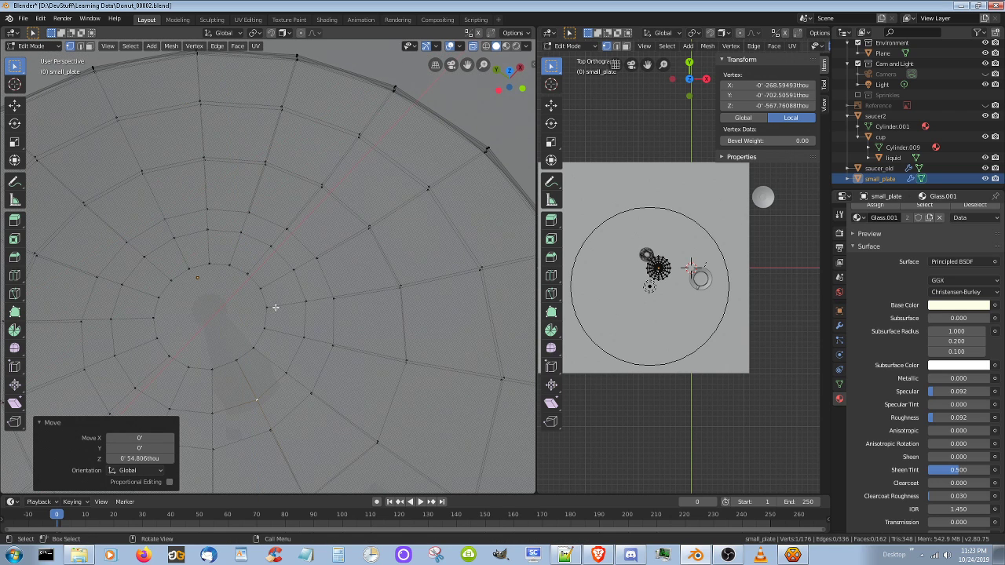
key("Tab")
middle_click_drag(298, 342, 312, 324)
scroll(312, 324, "down", 4)
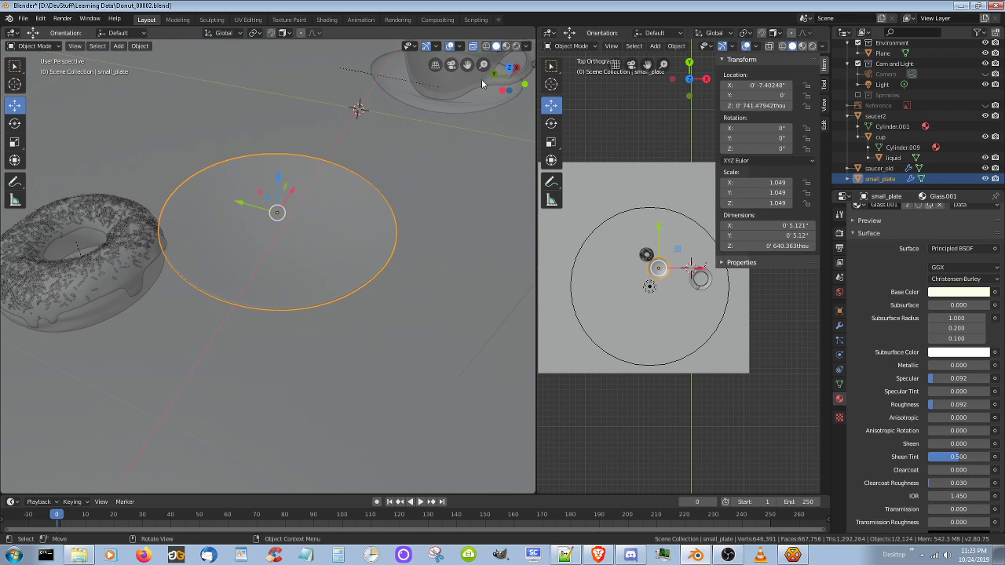
- Show the plate in Rendered shading from a flatter angle and save Donut_00002.blend
key("shift+z")
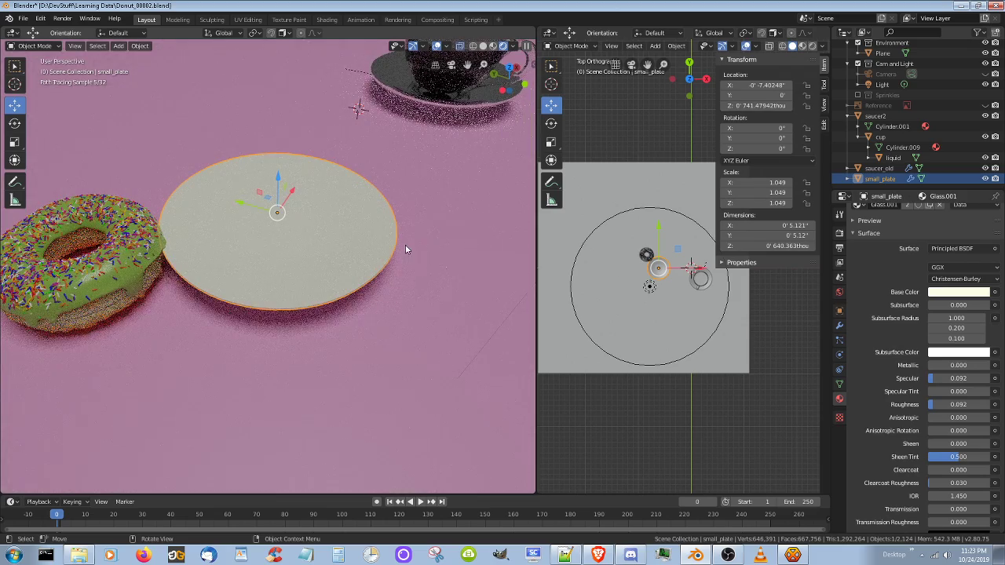
middle_click_drag(339, 308, 343, 281)
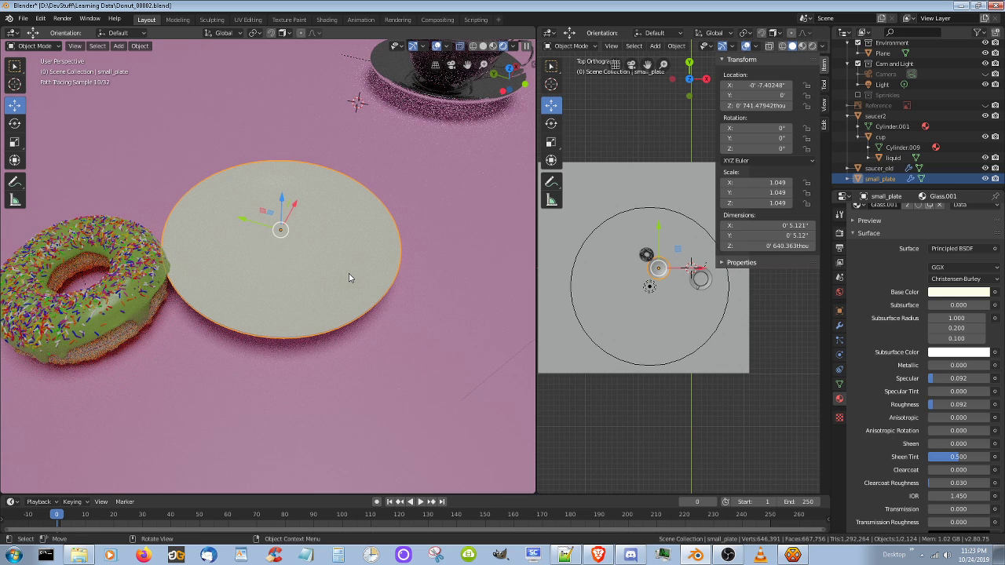
key("ctrl+s")
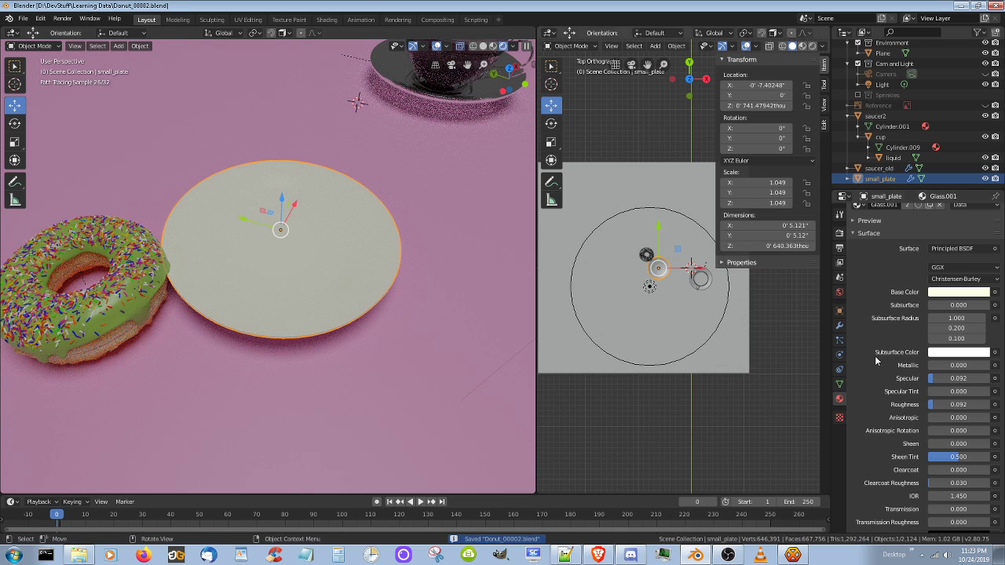